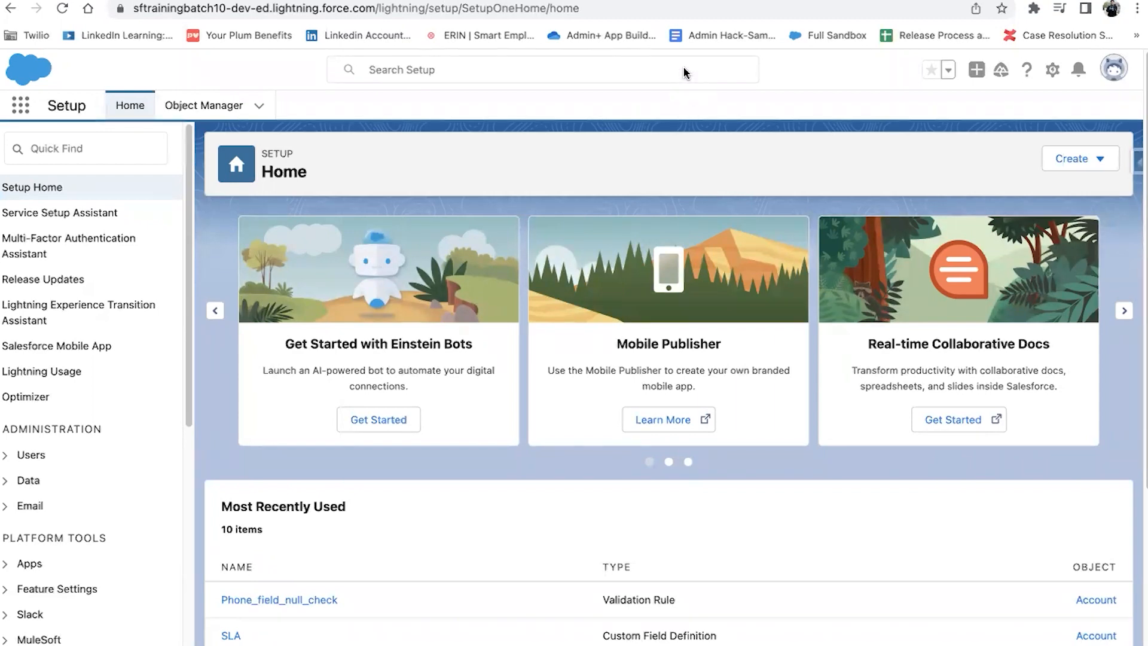
# Step: In Process Automation Settings, send process and flow error emails to Apex Exception Email Recipients and save
pyautogui.click(76, 149)
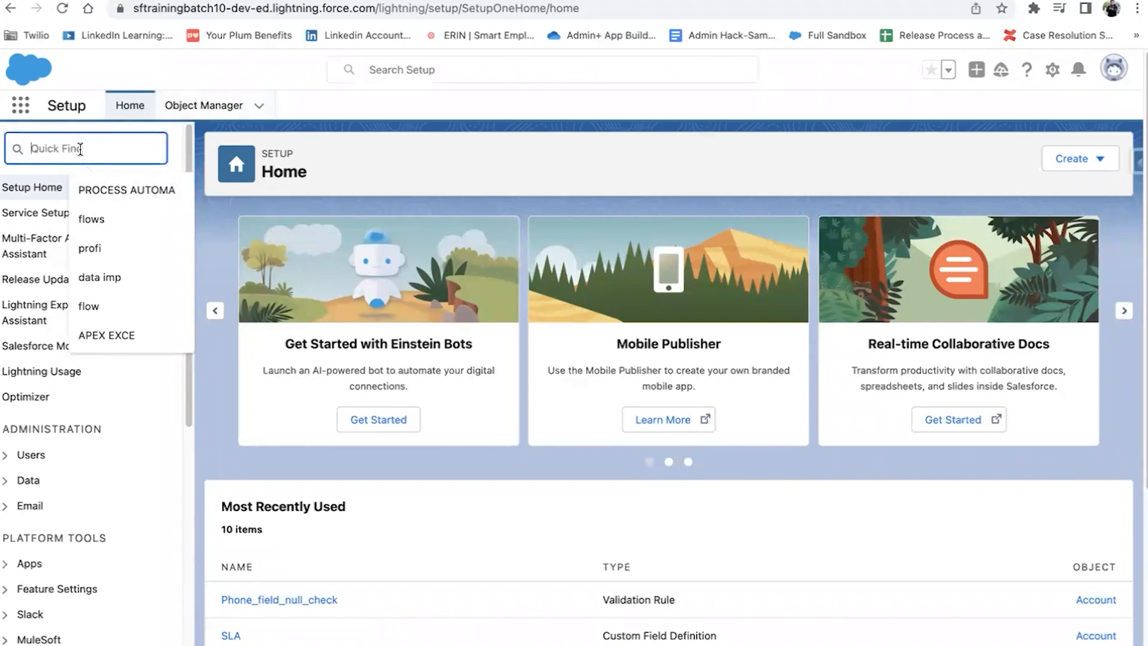
pyautogui.click(118, 191)
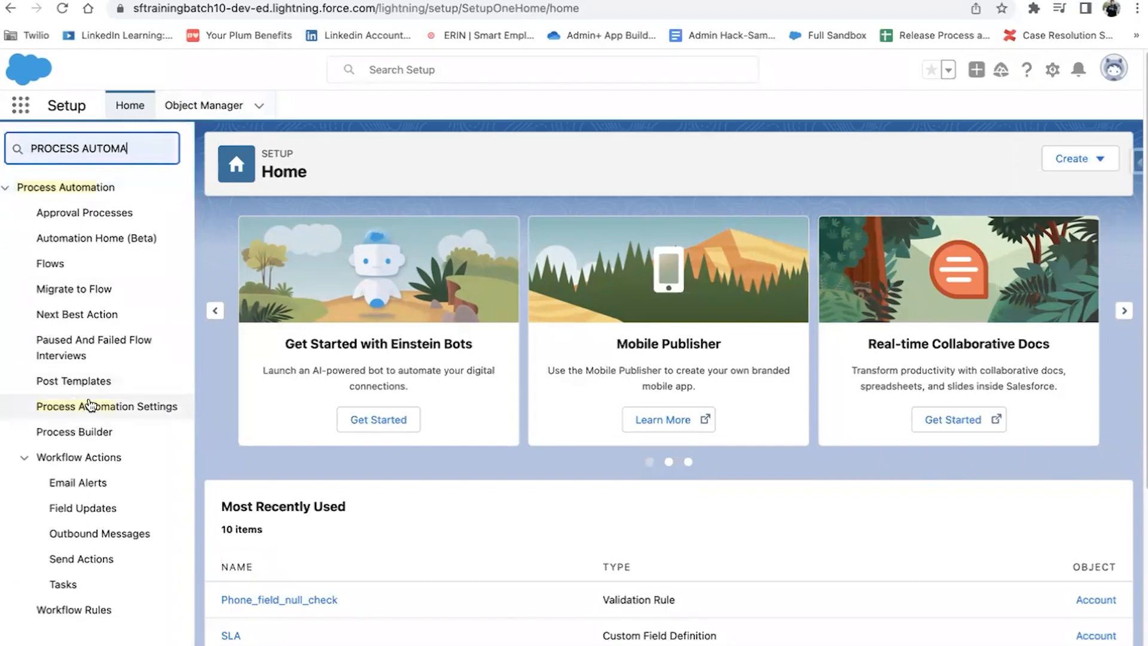
pyautogui.click(72, 415)
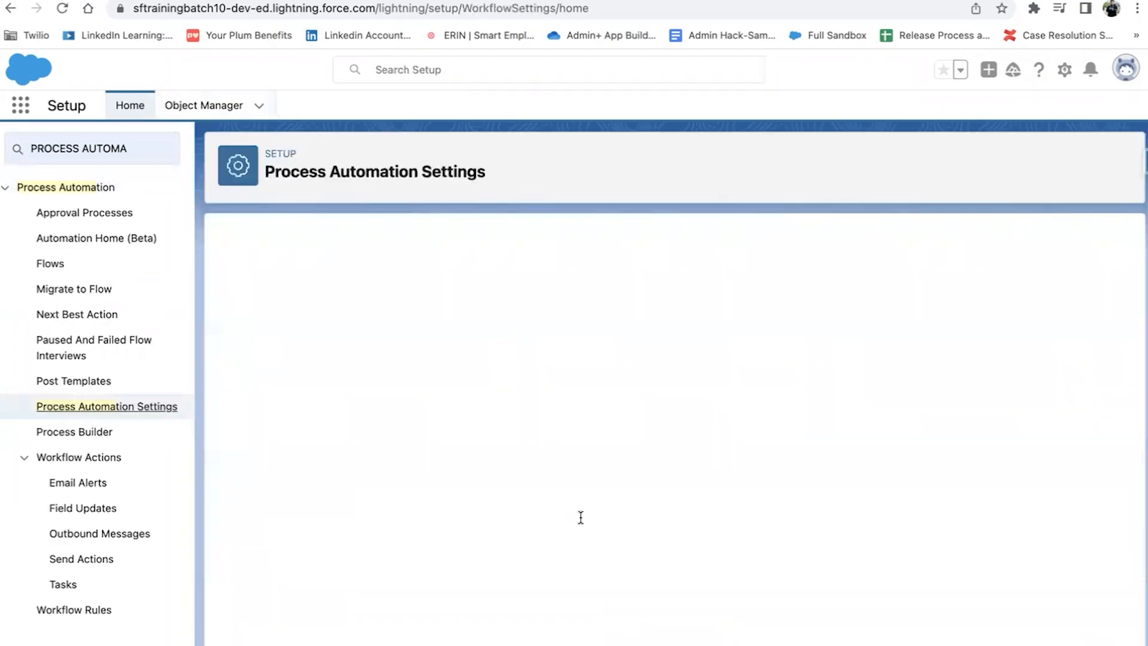
pyautogui.scroll(-6, 575, 518)
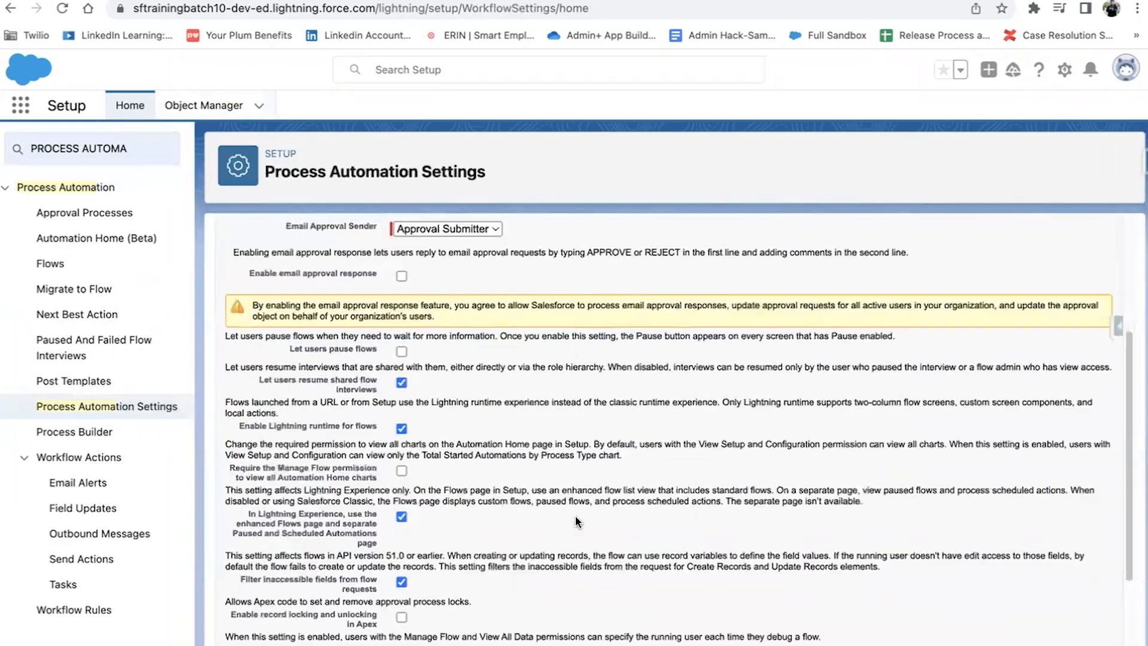
pyautogui.moveTo(228, 562); pyautogui.dragTo(307, 568)
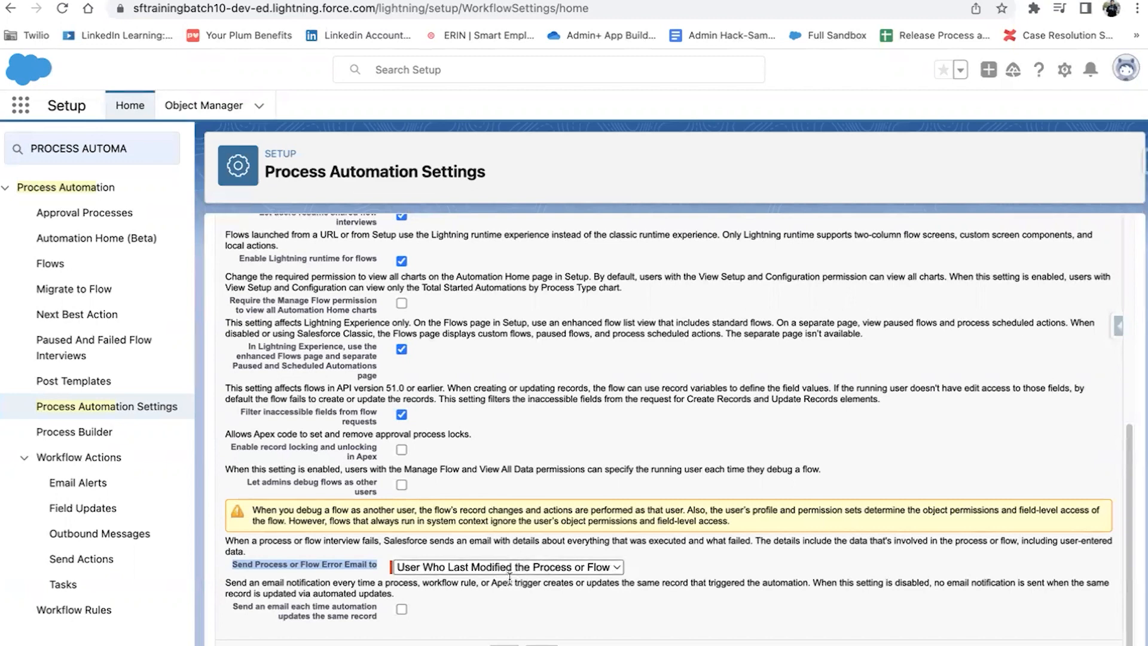
pyautogui.click(428, 565)
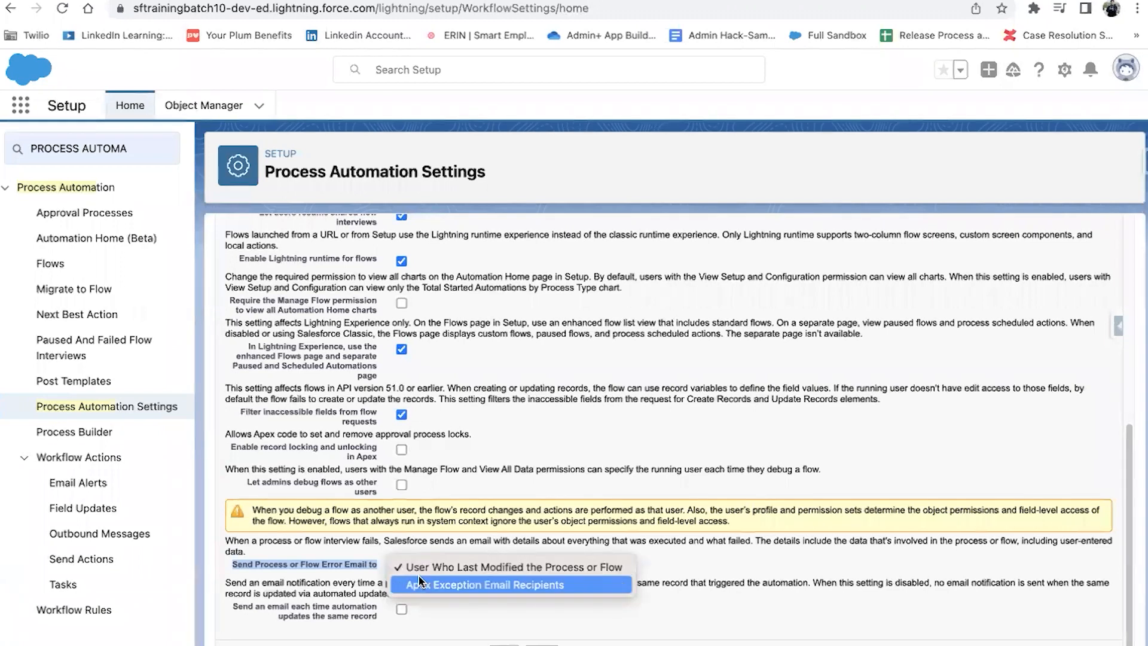
pyautogui.click(528, 589)
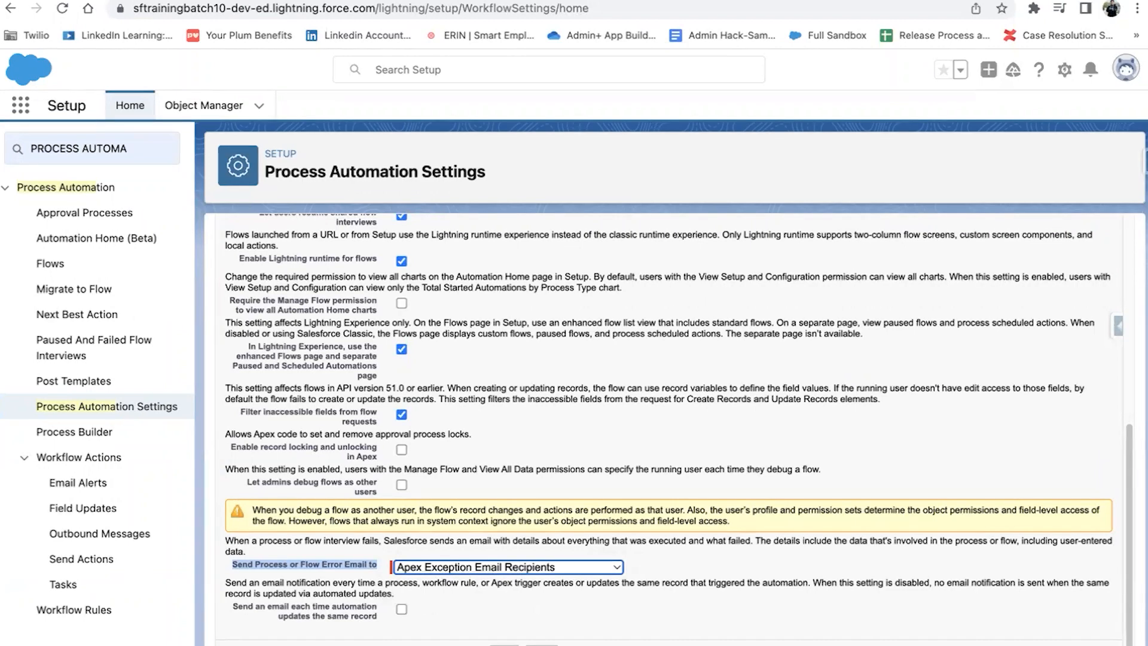
pyautogui.click(504, 645)
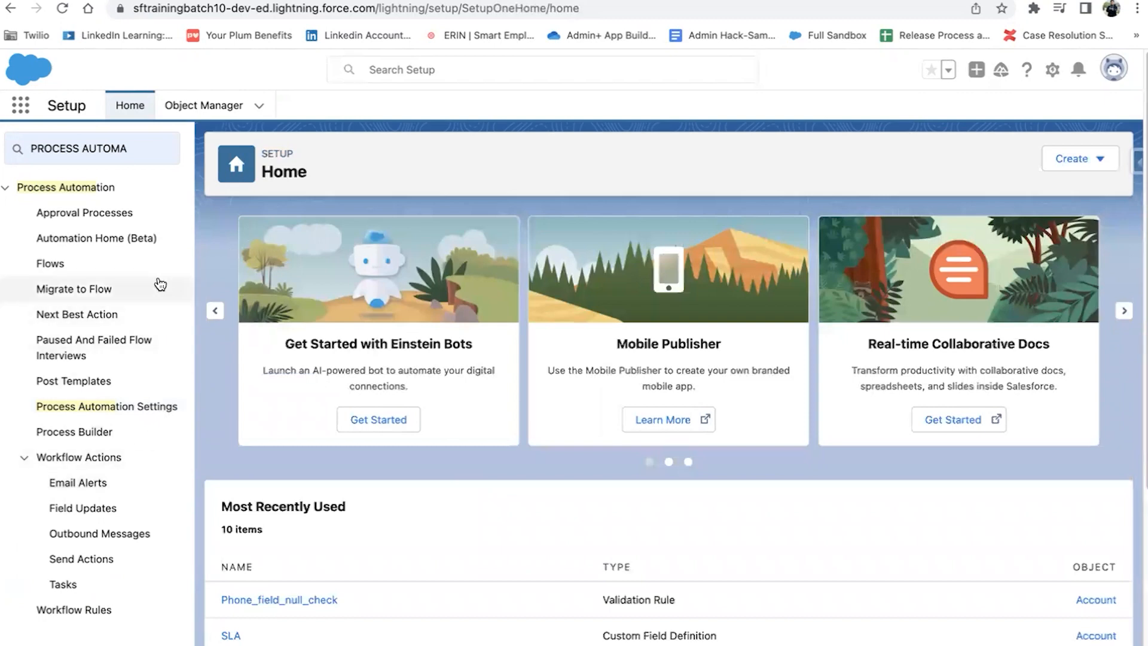
# Step: Replace the Quick Find search with 'apex exce' and open the Apex Exception Email page
pyautogui.click(147, 153)
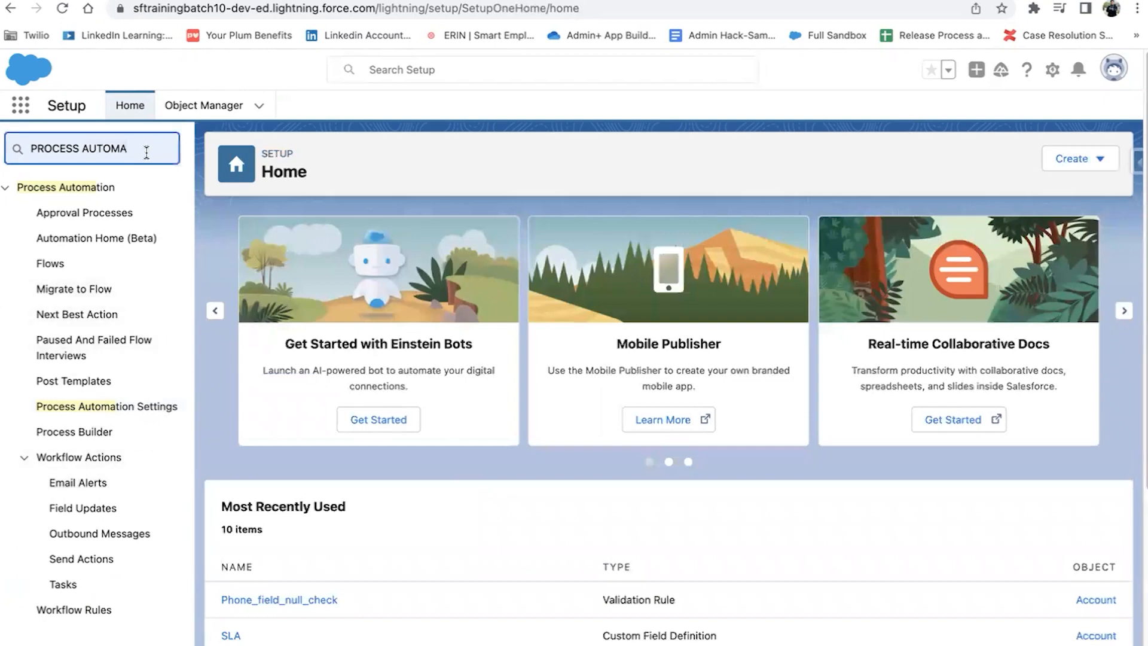
pyautogui.press('super+a')
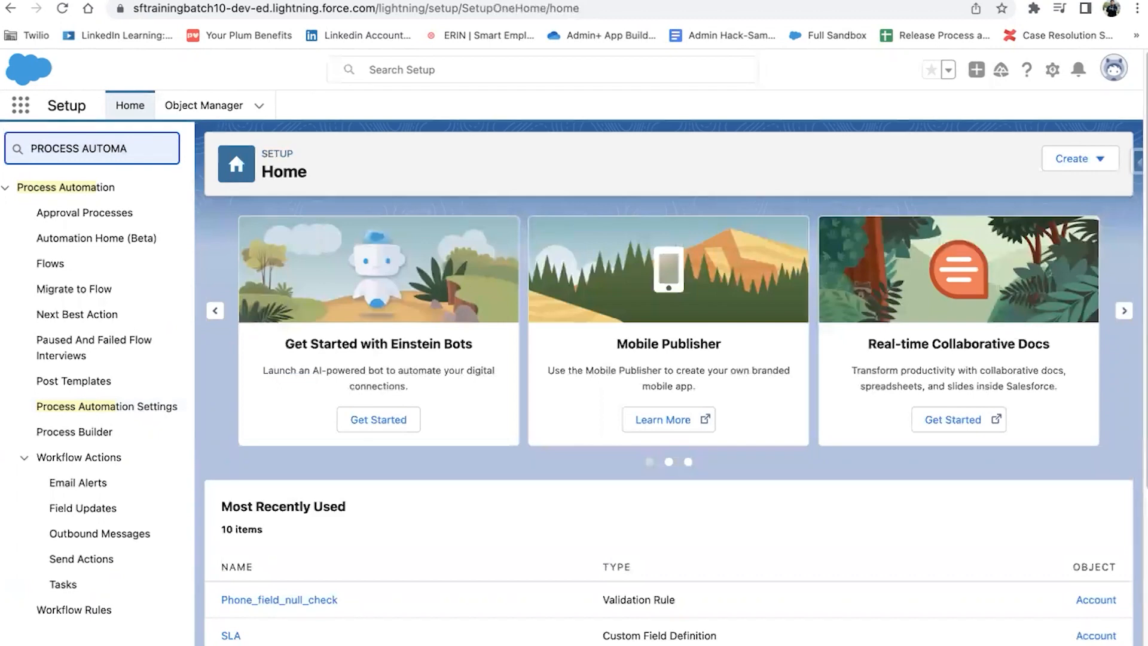
pyautogui.press('BackSpace')
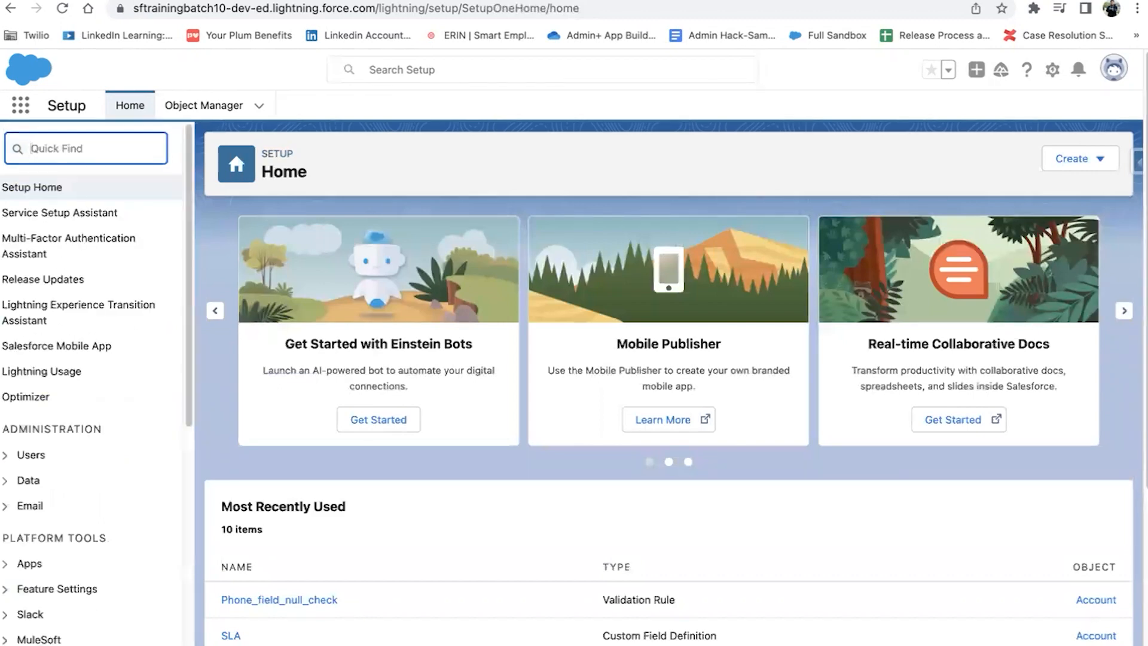
pyautogui.write('apex')
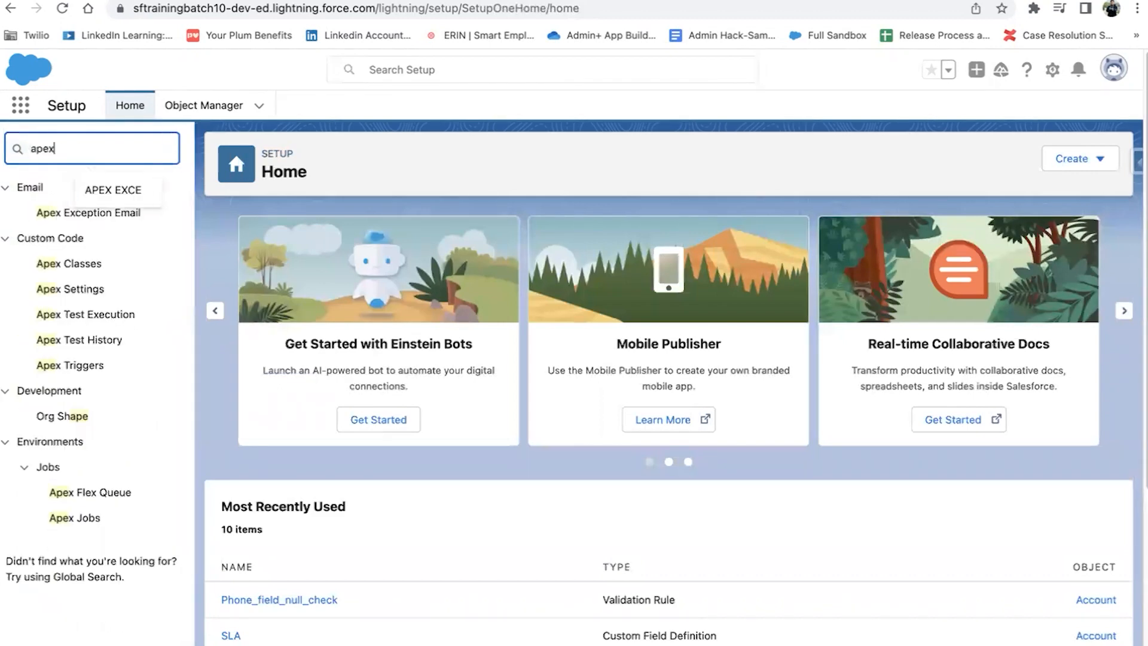
pyautogui.write(' e')
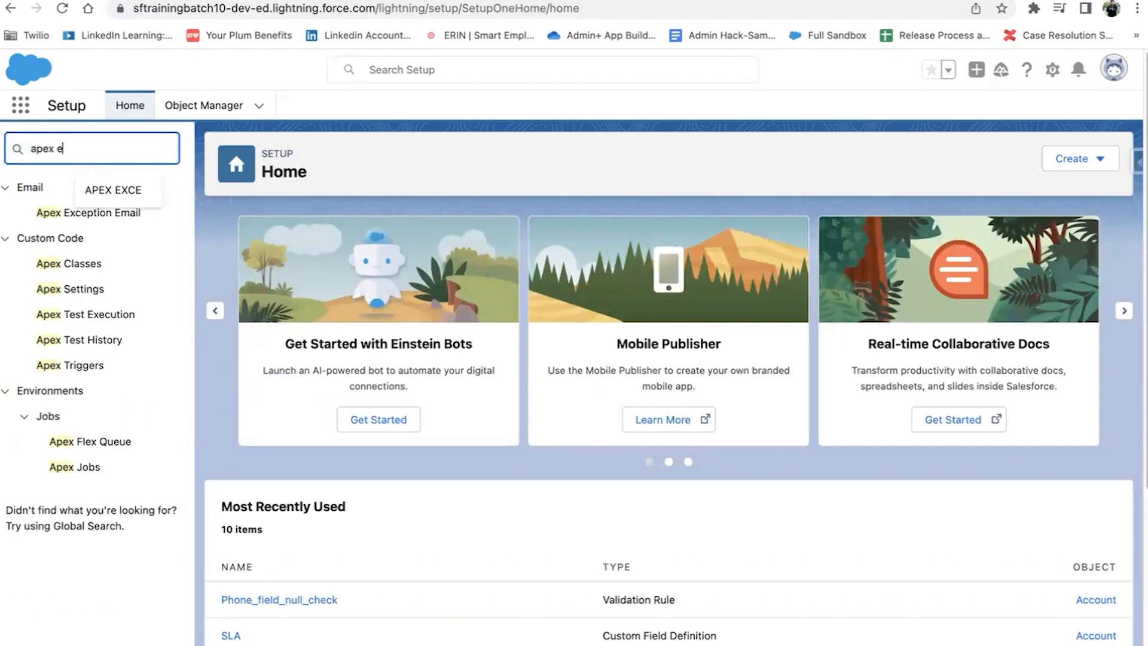
pyautogui.write('xce')
pyautogui.press('Down')
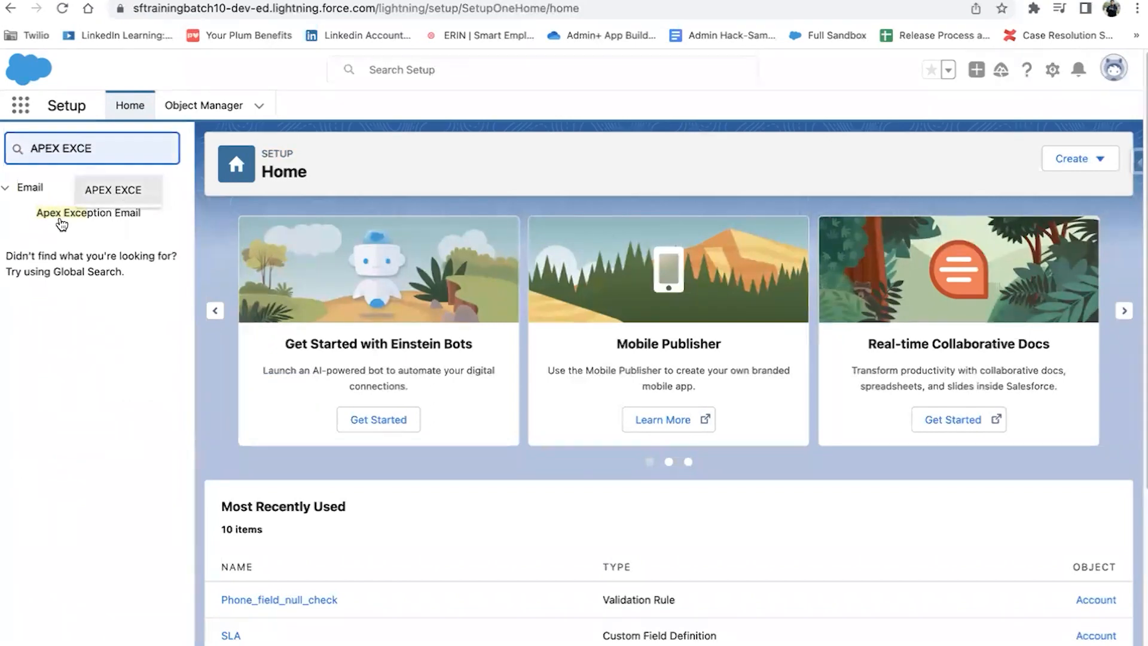
pyautogui.click(62, 215)
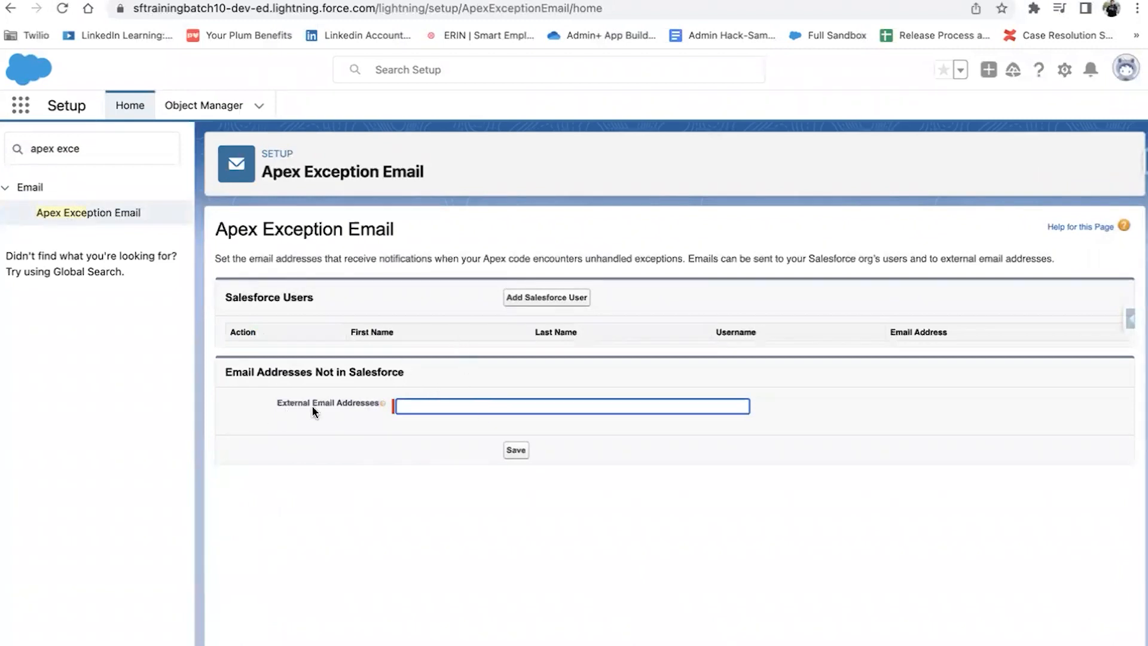
# Step: Add a Salesforce user, found through the user lookup, as an exception email recipient and save
pyautogui.click(520, 307)
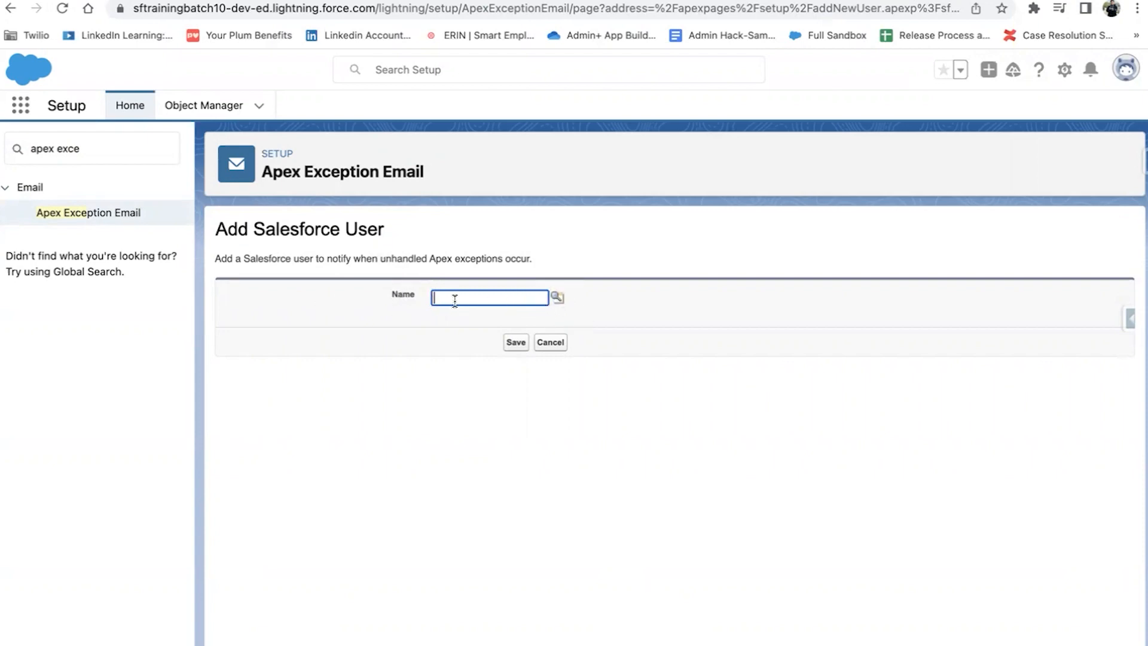
pyautogui.click(559, 301)
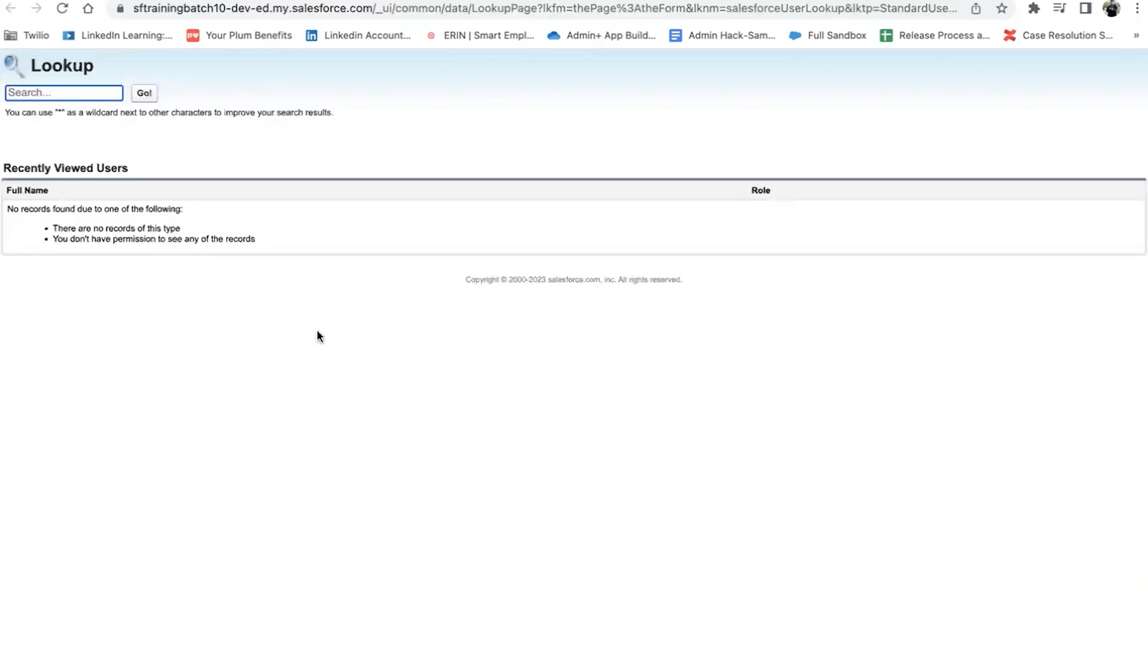
pyautogui.click(72, 93)
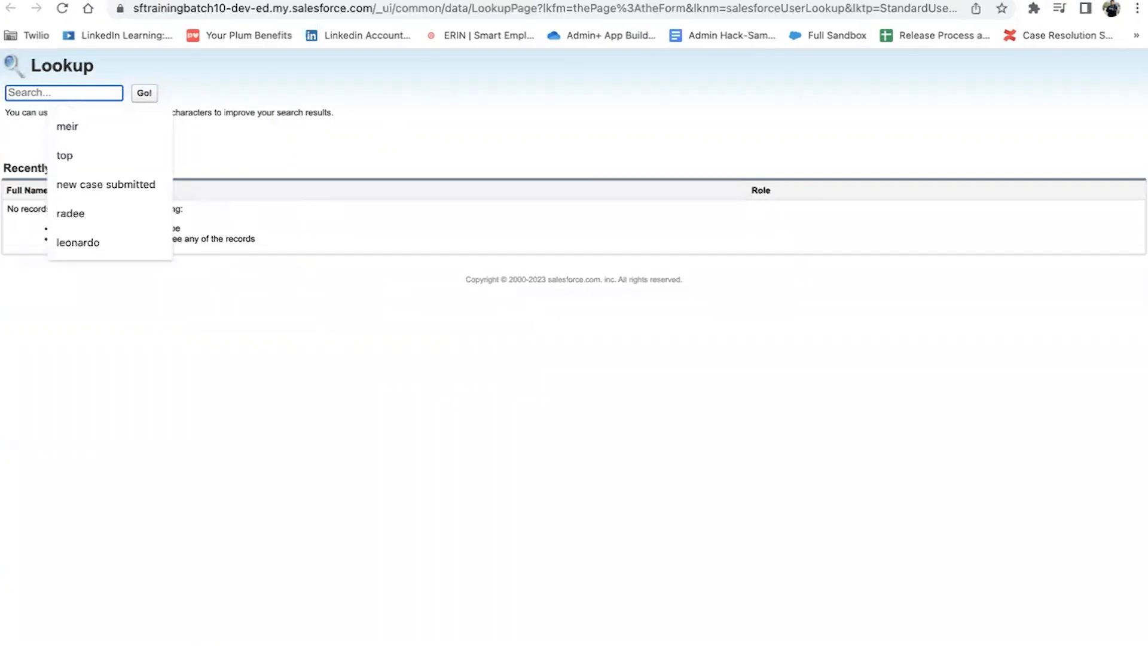
pyautogui.write('sfdc')
pyautogui.click(143, 94)
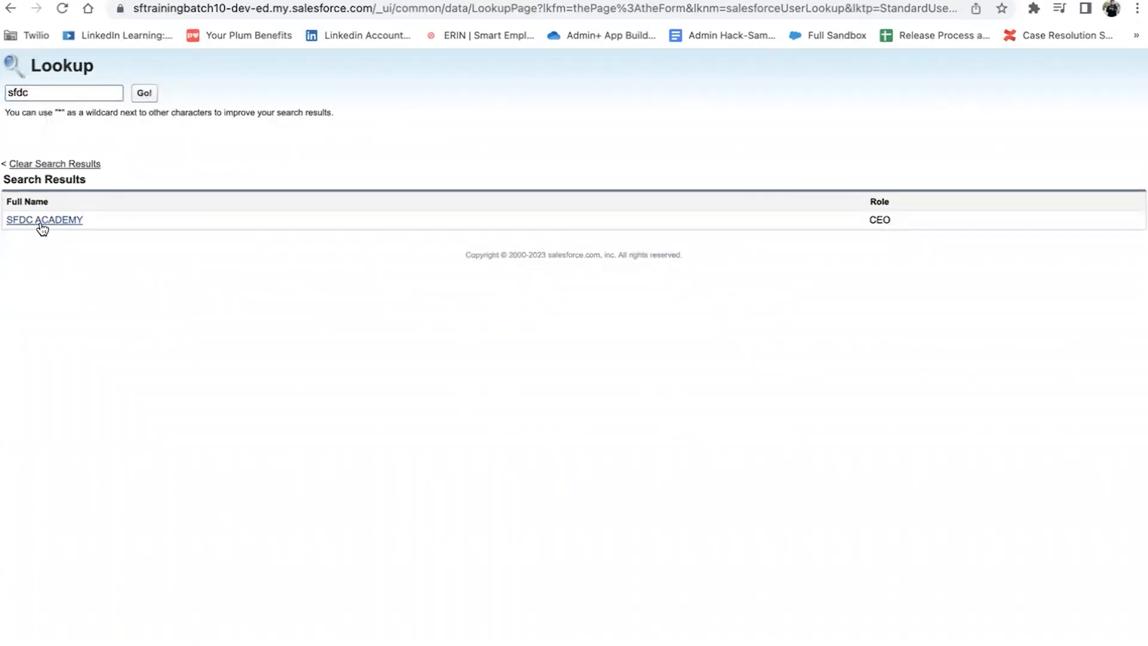
pyautogui.click(44, 222)
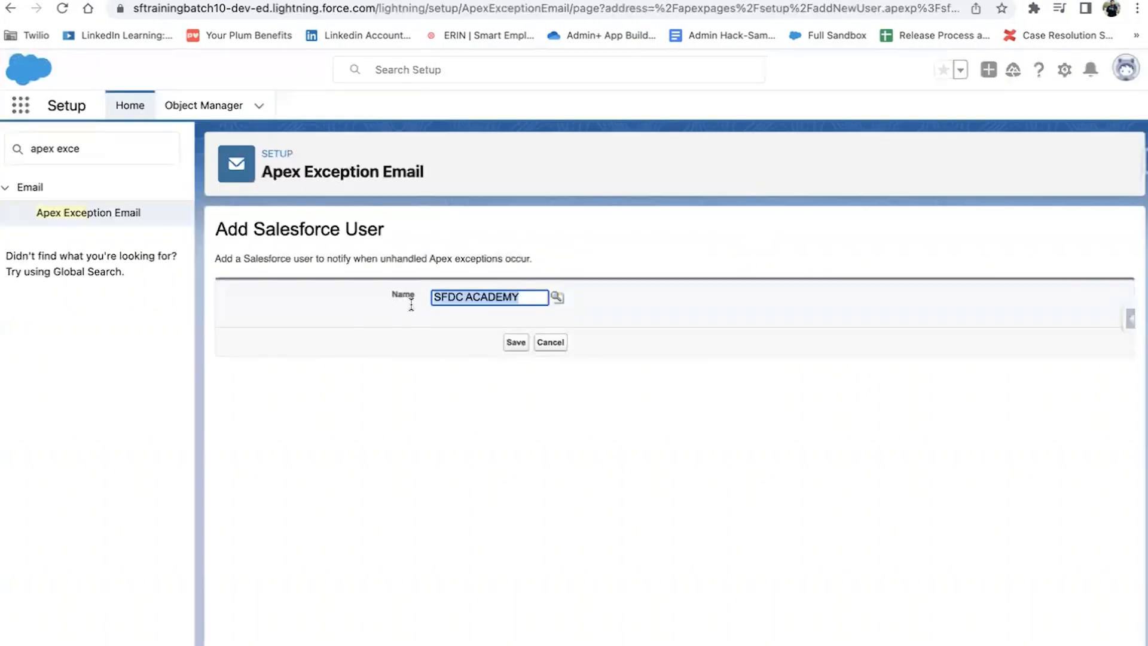
pyautogui.click(515, 342)
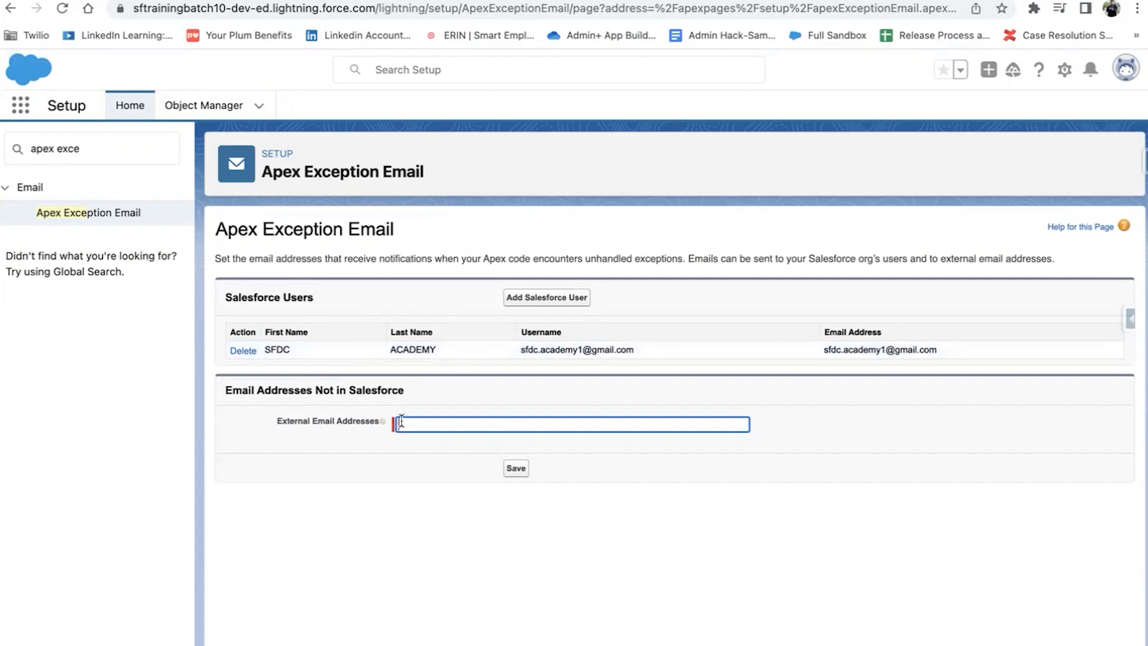
pyautogui.moveTo(383, 421)
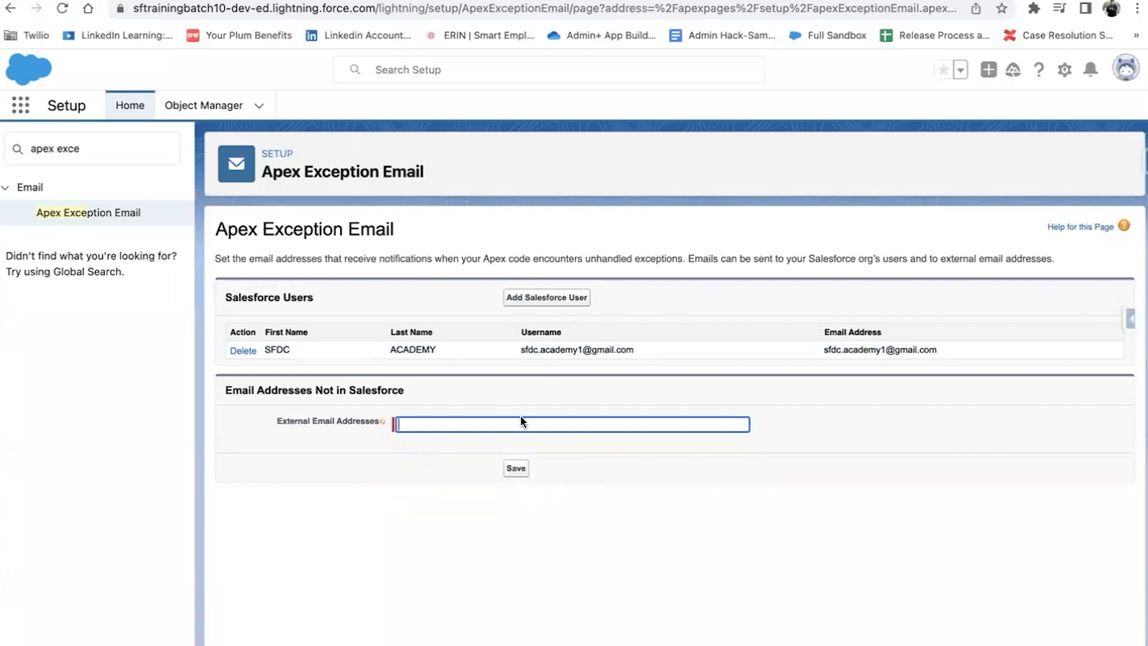
pyautogui.click(510, 474)
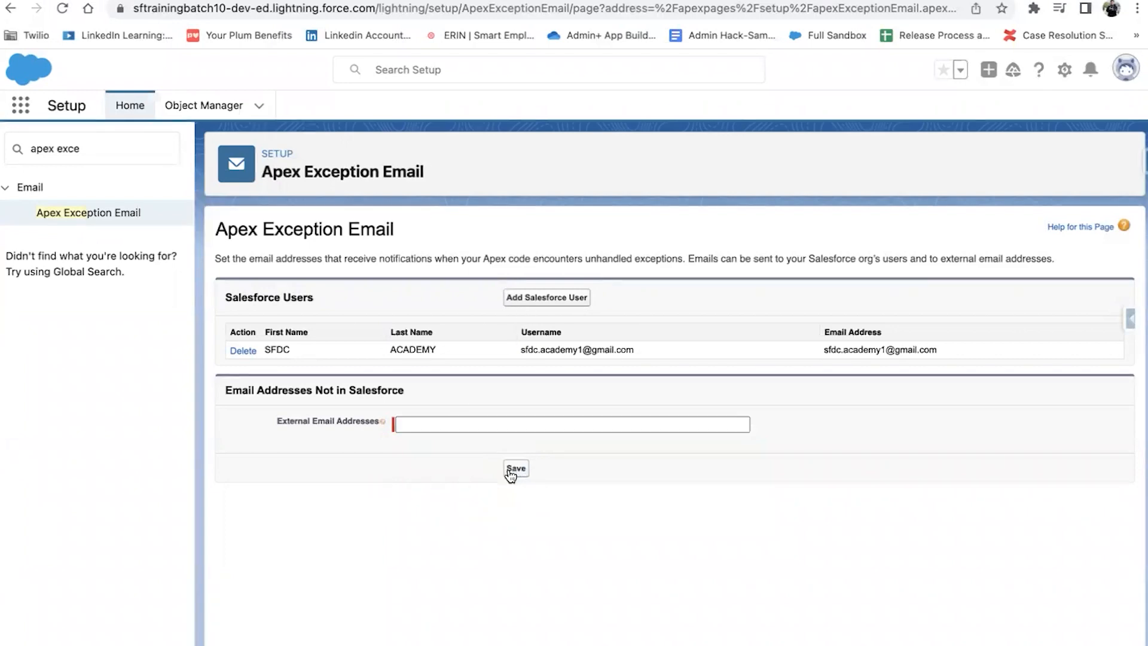
pyautogui.click(511, 474)
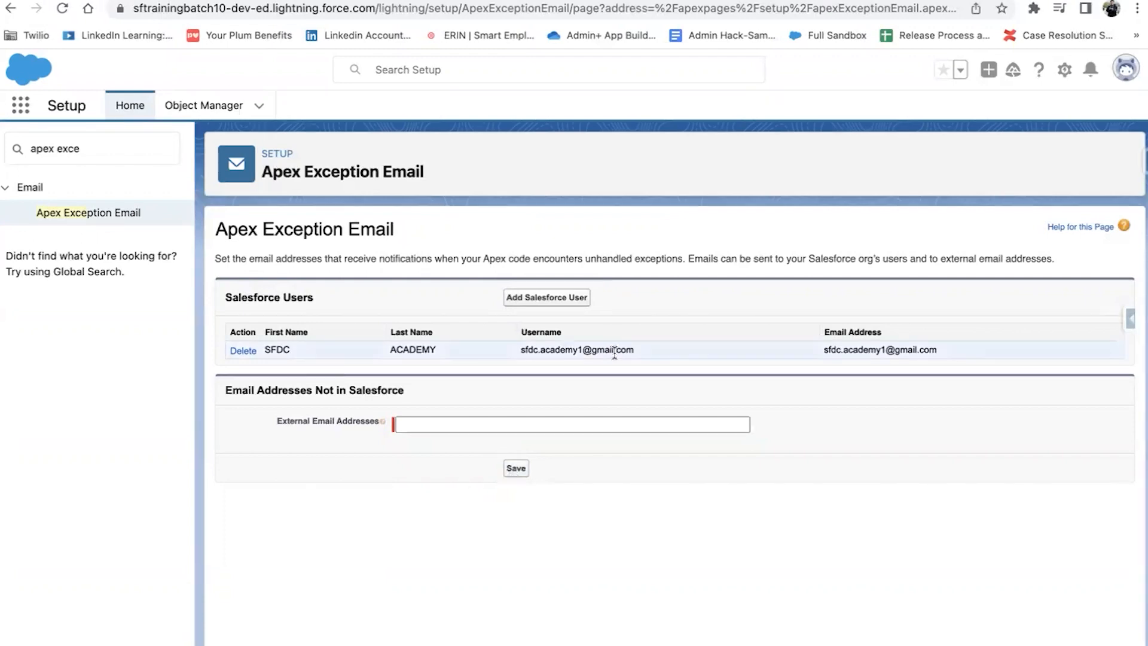
pyautogui.click(61, 8)
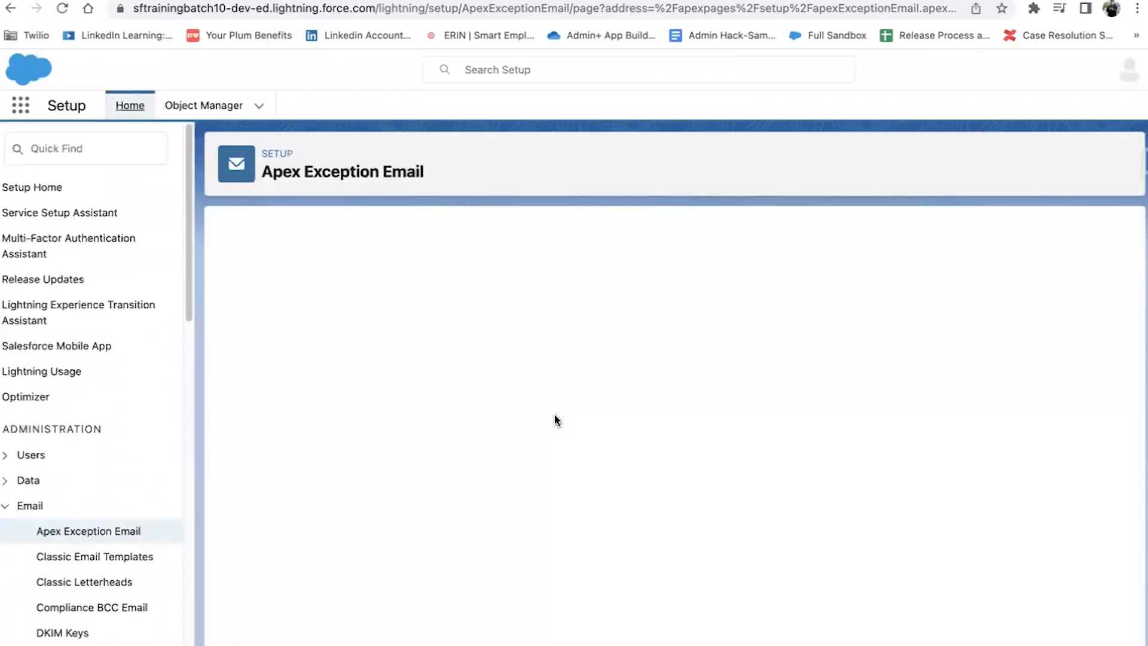
pyautogui.click(516, 468)
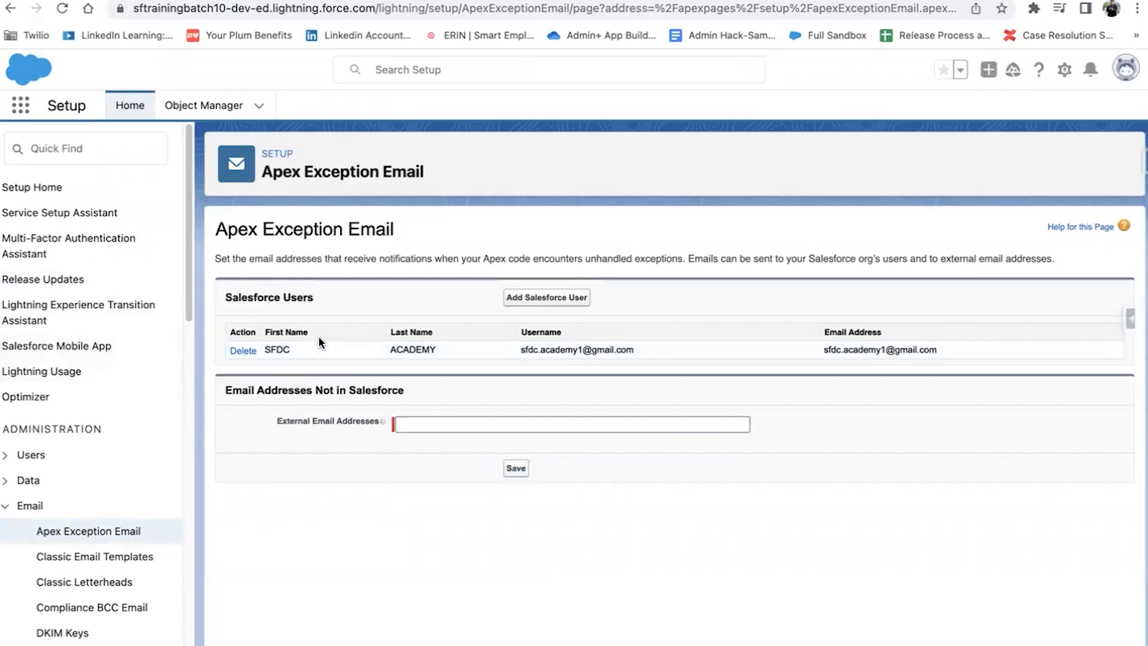
pyautogui.click(58, 558)
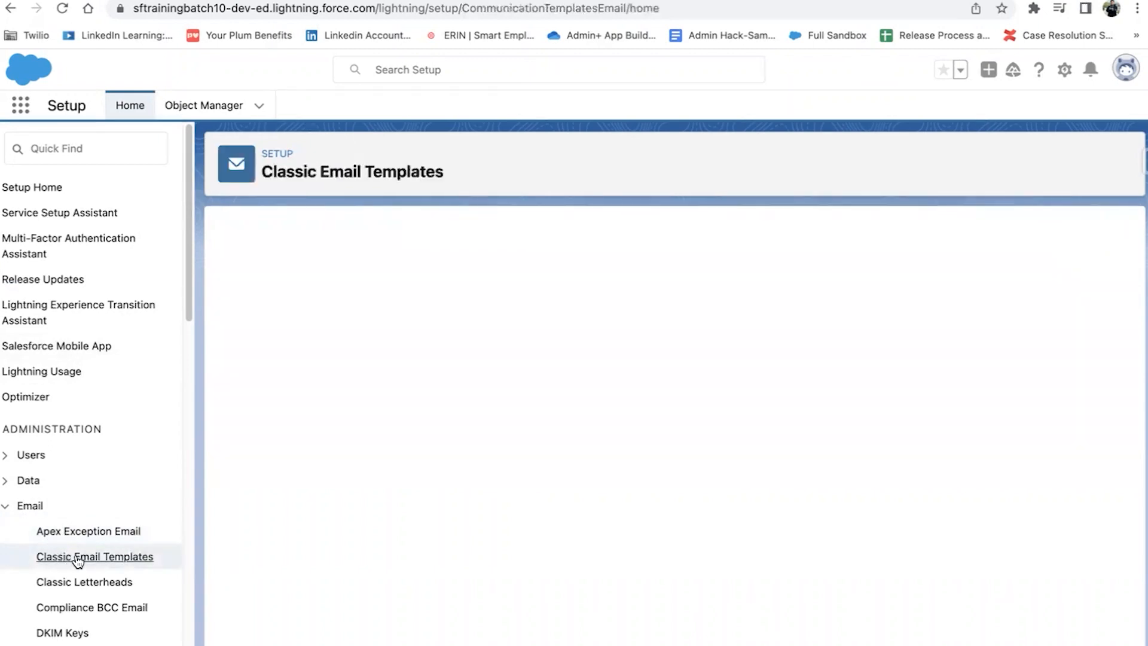
pyautogui.click(85, 531)
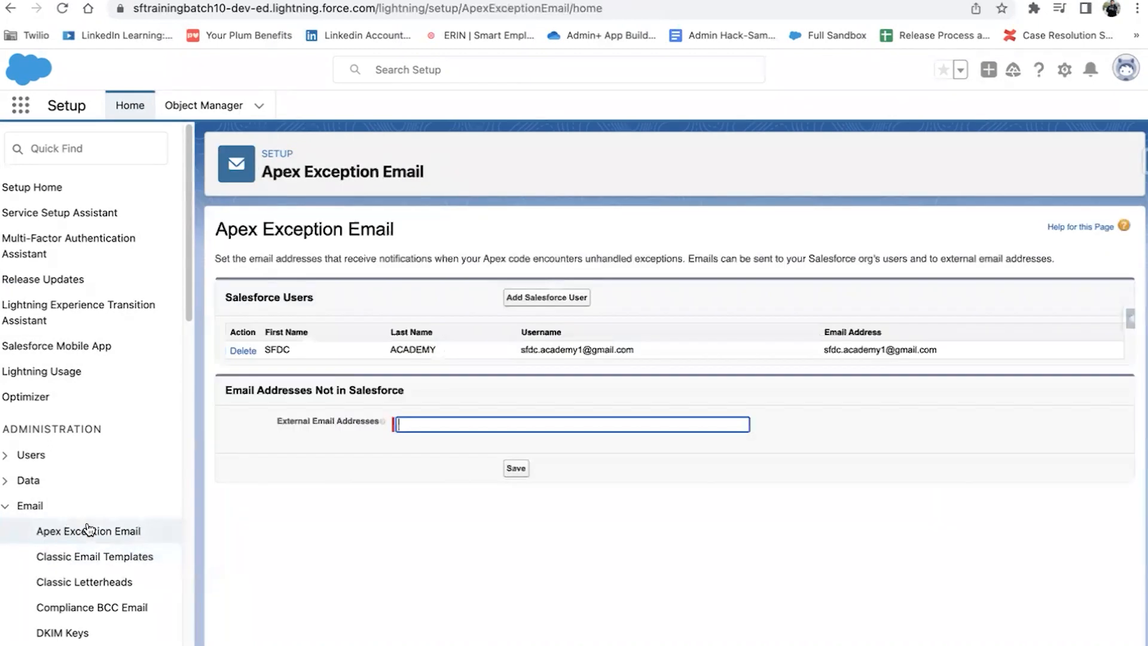
pyautogui.click(88, 143)
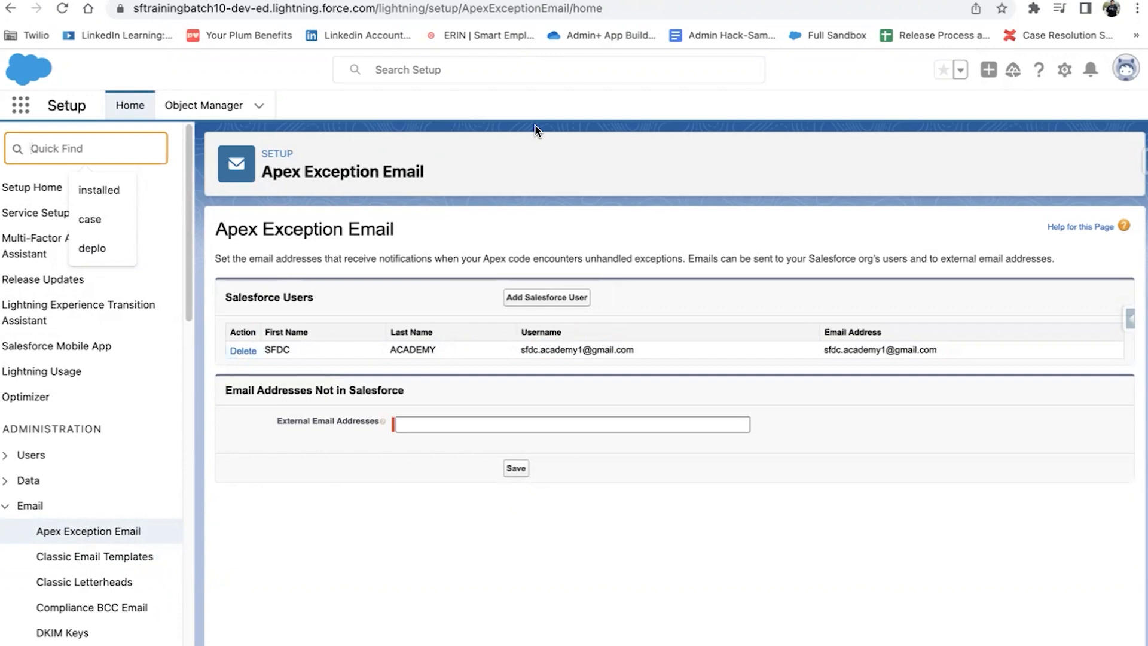
# Step: Create a new Screen Flow from the Flows list
pyautogui.write('flow')
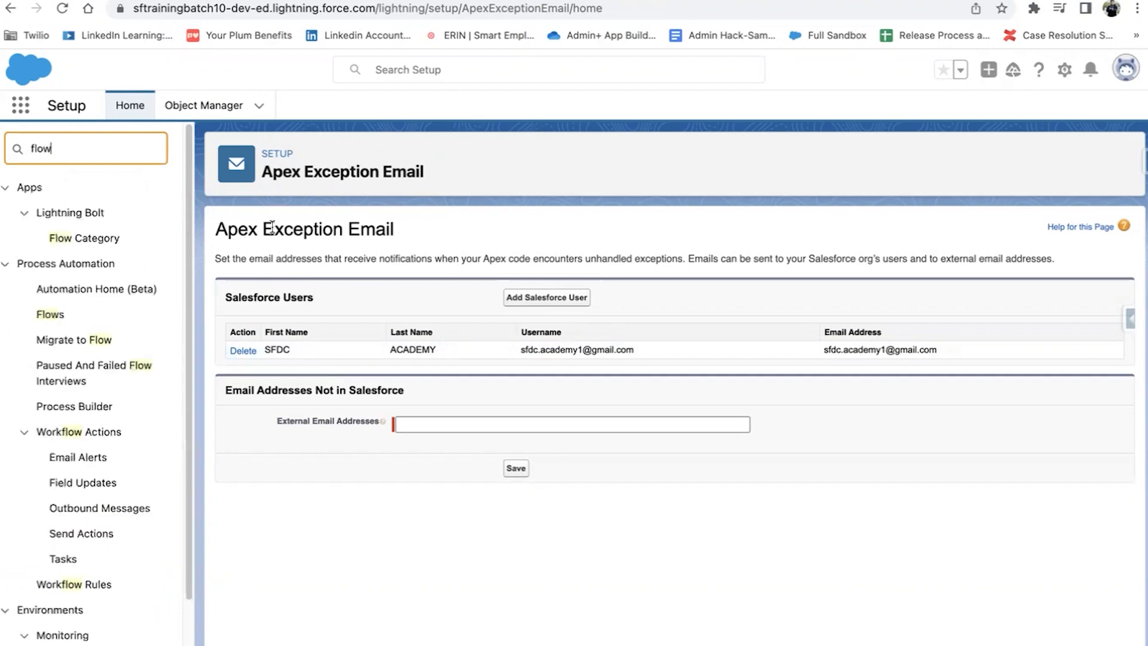
pyautogui.click(56, 317)
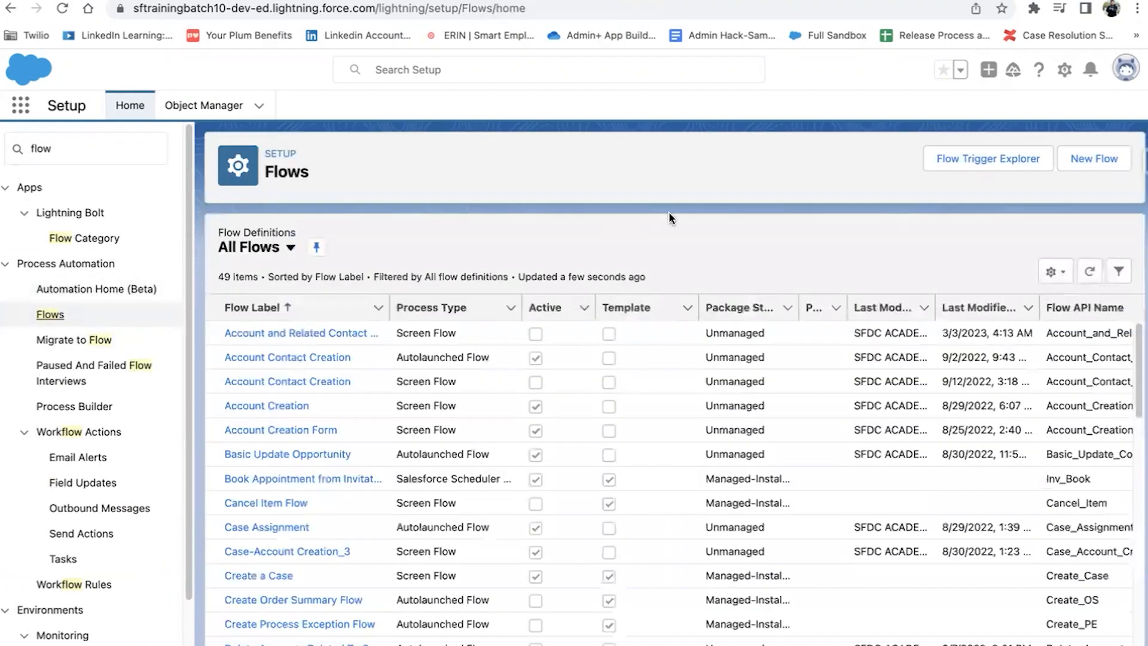
pyautogui.click(1065, 157)
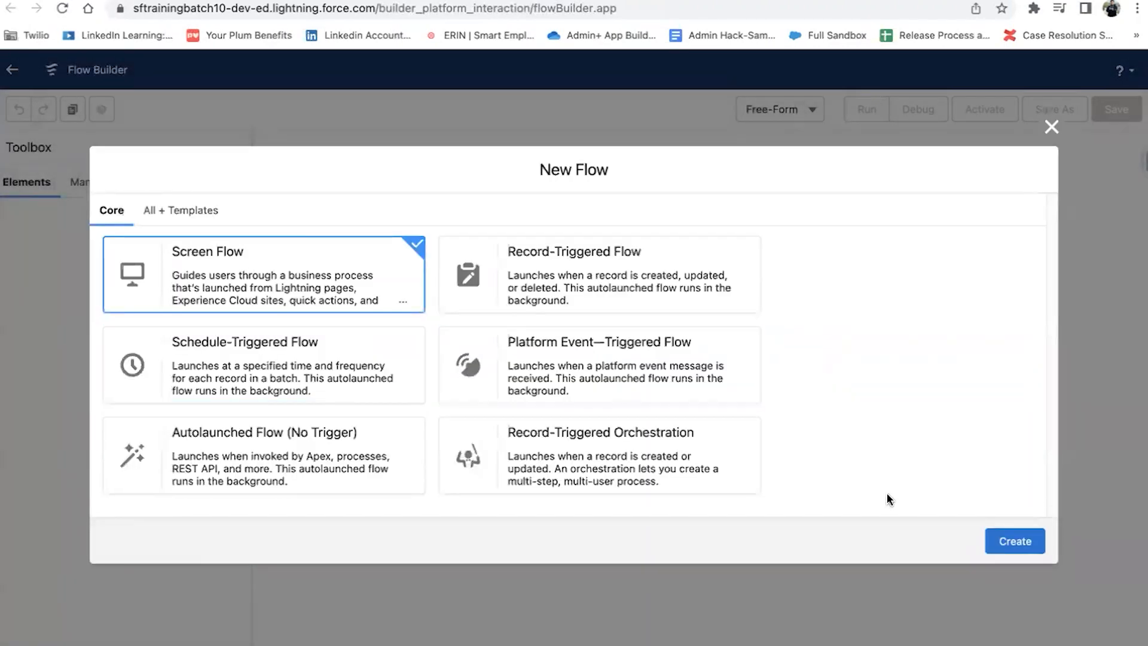
pyautogui.click(1017, 540)
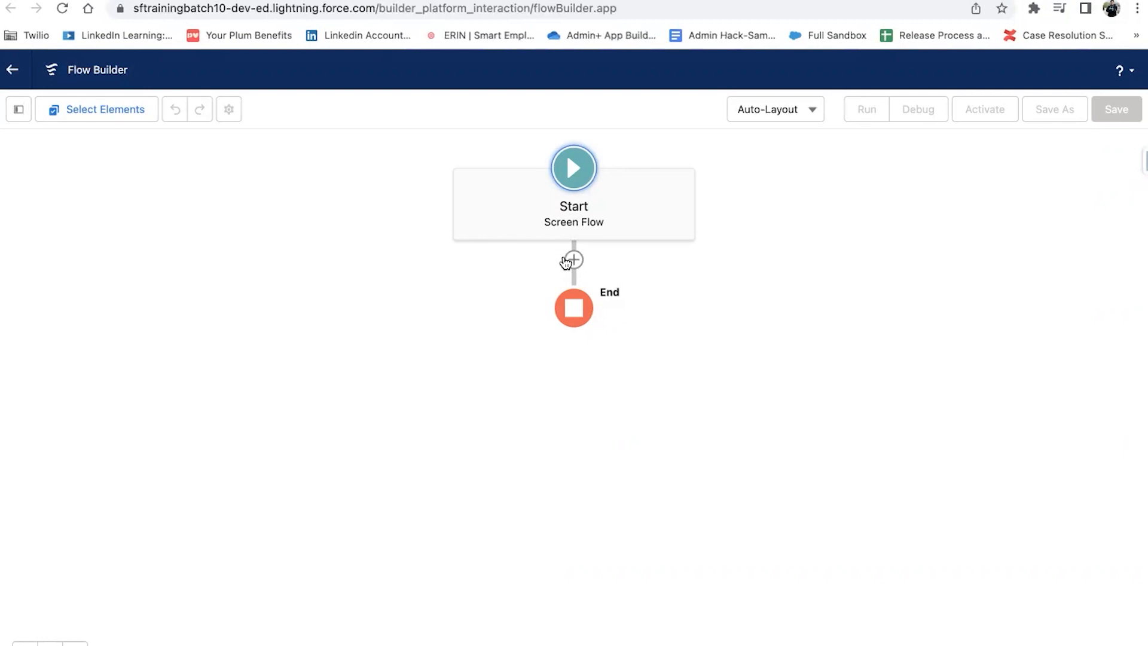
# Step: Switch the canvas layout to Free-Form and back to Auto-Layout
pyautogui.click(573, 260)
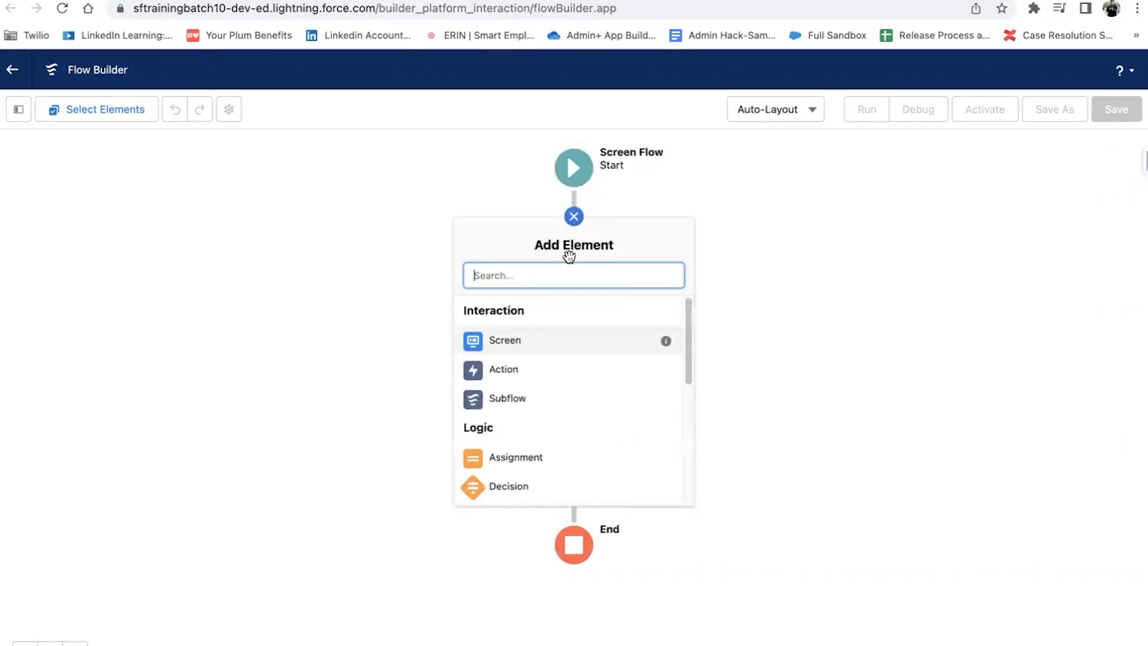
pyautogui.click(759, 187)
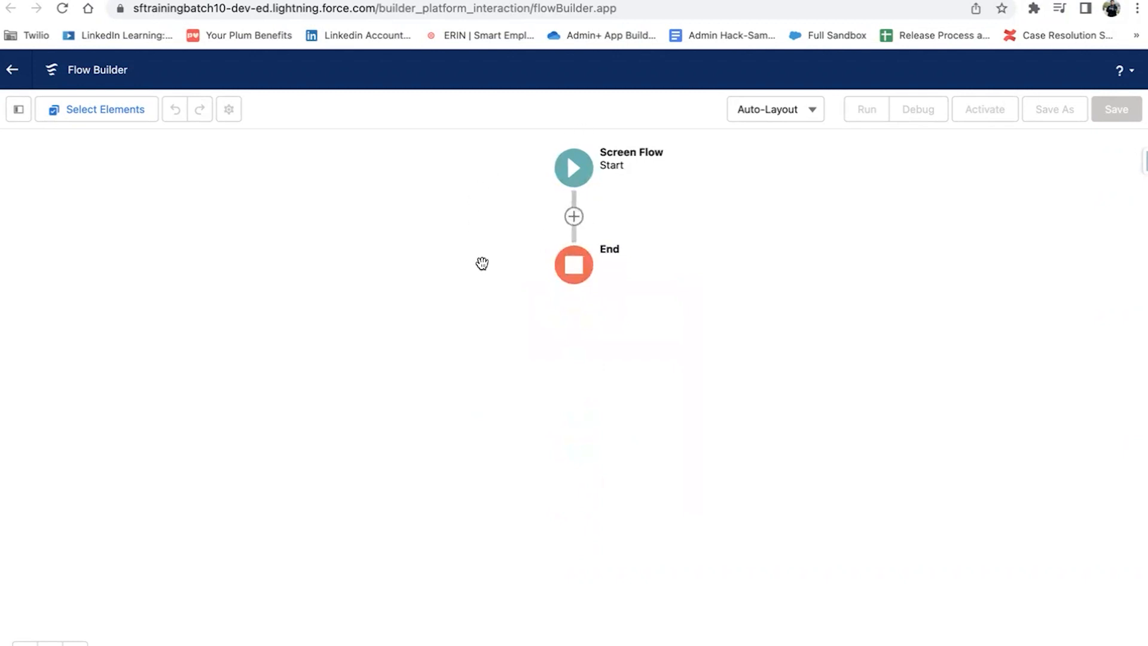
pyautogui.click(781, 107)
pyautogui.click(794, 179)
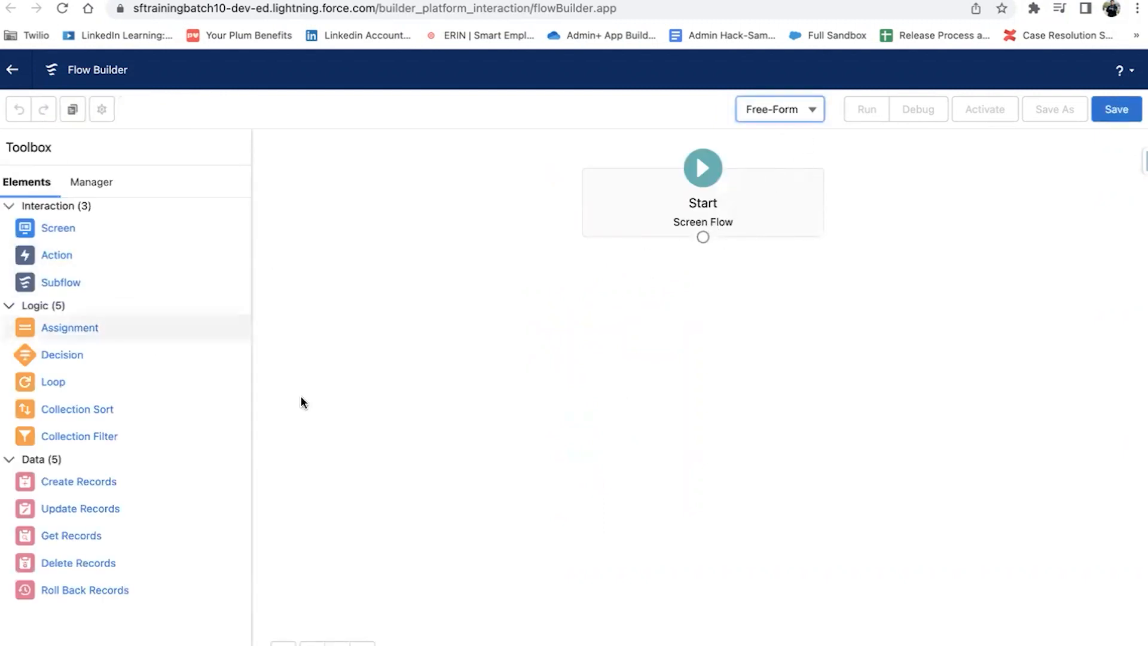
pyautogui.click(778, 113)
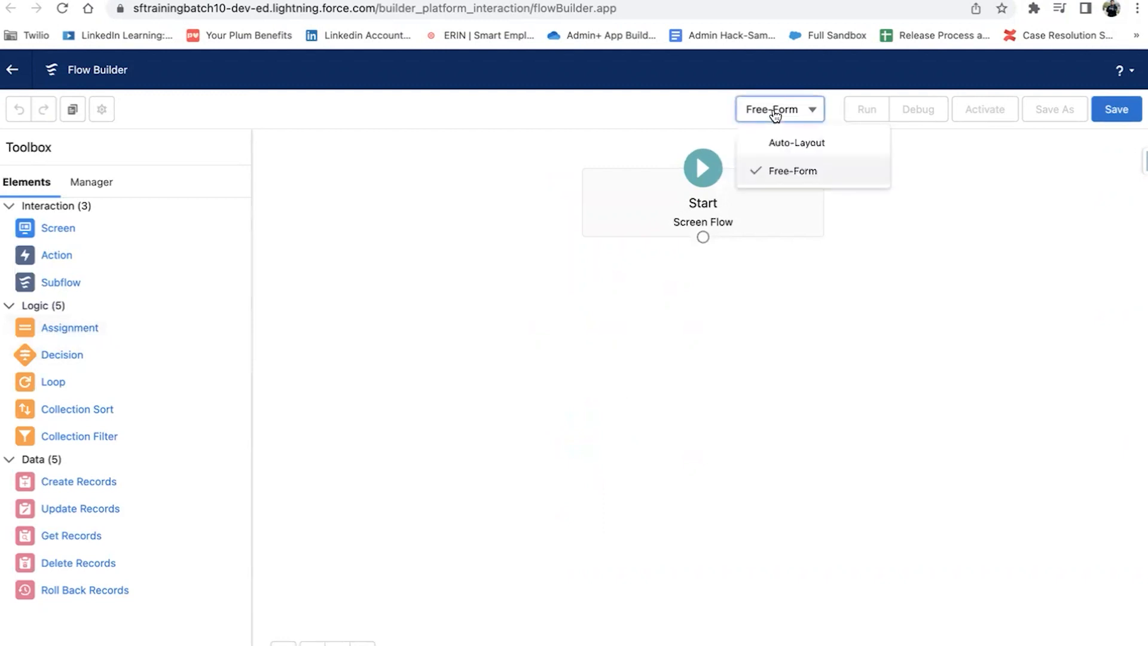
pyautogui.click(766, 150)
# Step: Bring up the Add Element list on the connector between Start and End
pyautogui.click(575, 258)
pyautogui.scroll(-3, 588, 462)
pyautogui.scroll(-3, 586, 461)
pyautogui.scroll(10, 584, 461)
pyautogui.click(671, 185)
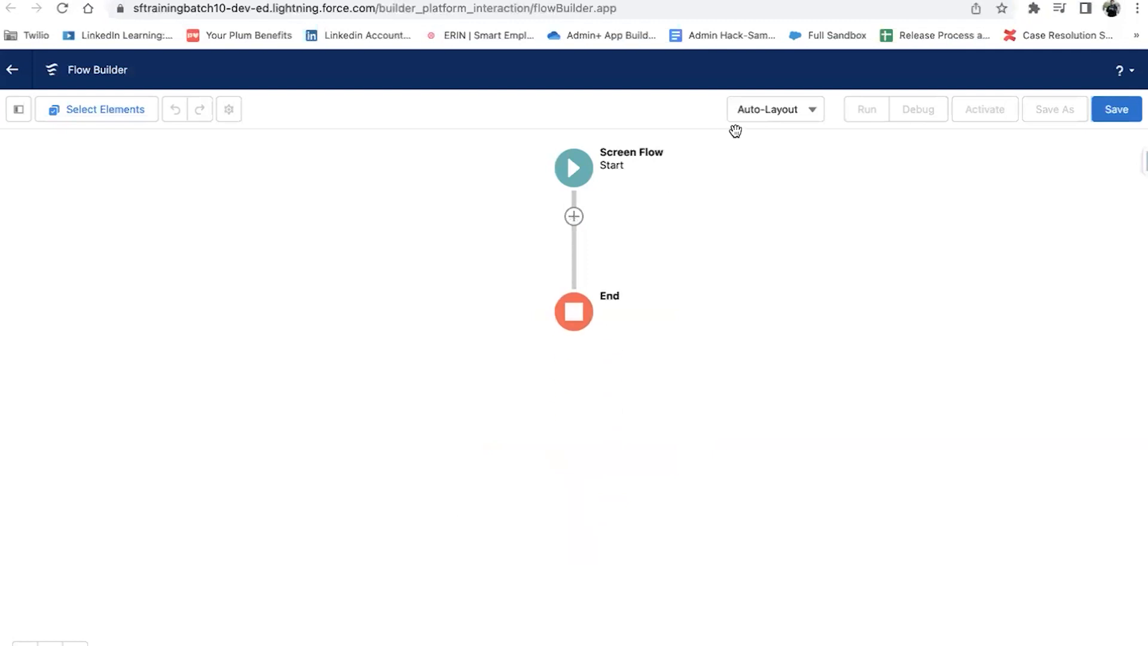
pyautogui.click(574, 215)
pyautogui.click(575, 215)
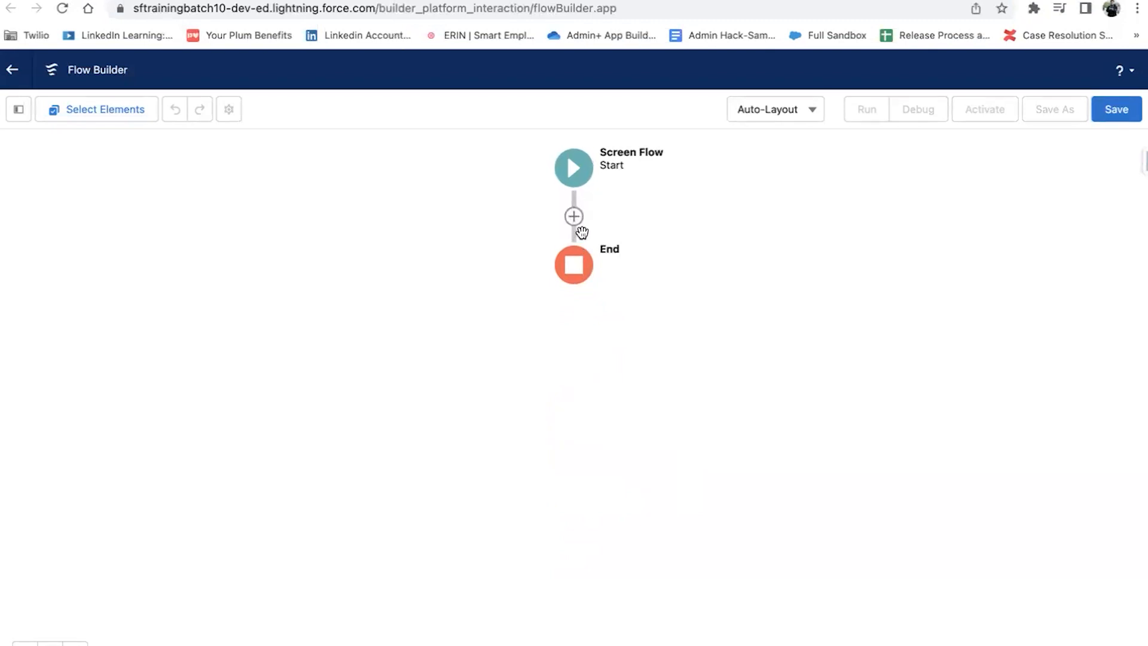
pyautogui.click(575, 217)
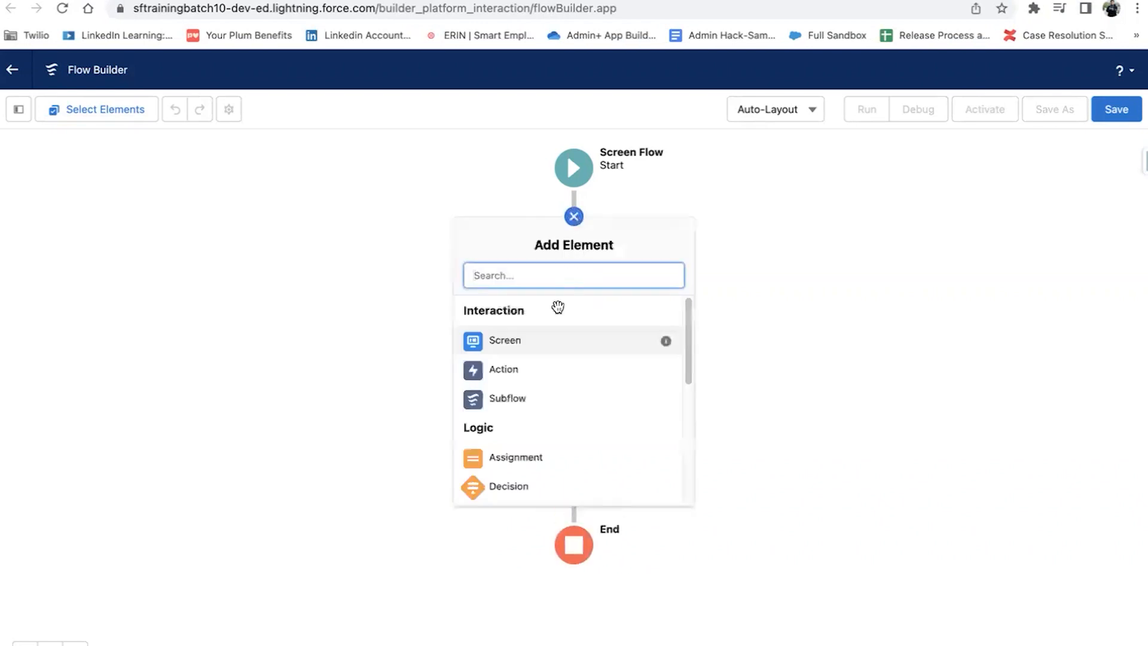
# Step: Add a Screen element with a Text input labelled Account Name (API name Account_Name)
pyautogui.click(542, 346)
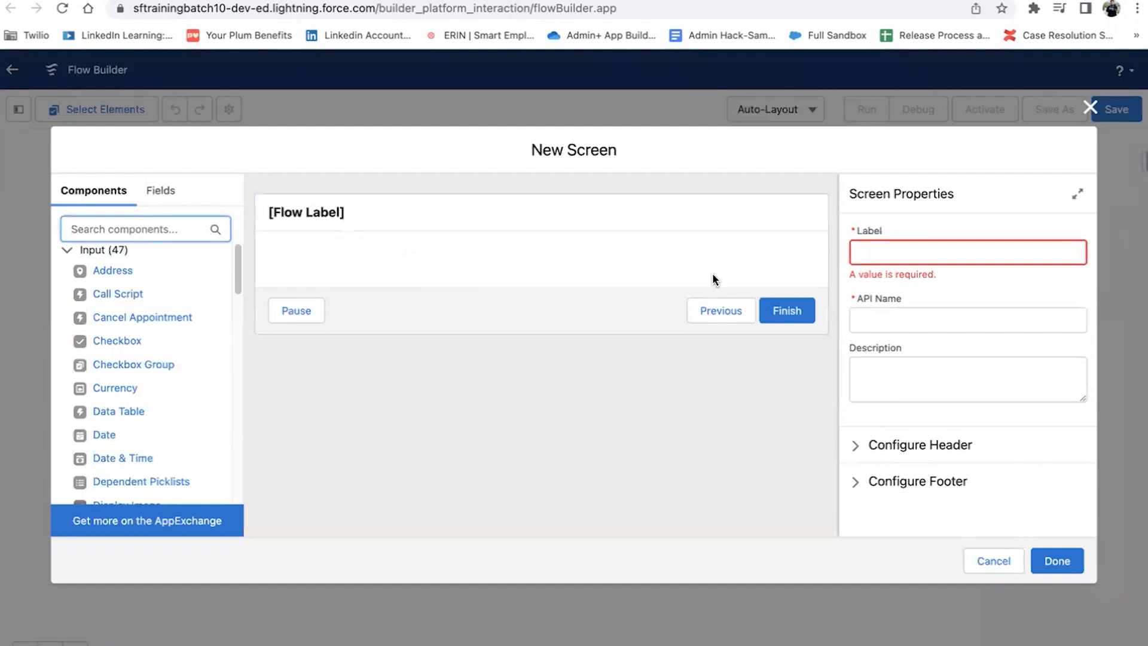
pyautogui.write('text')
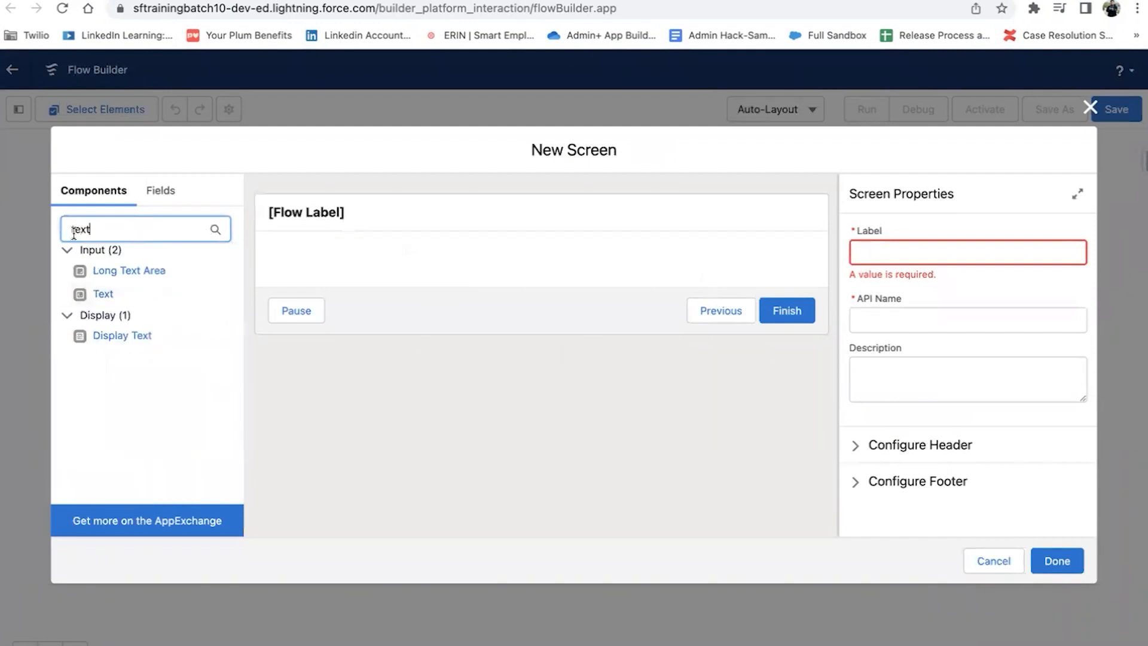
pyautogui.moveTo(105, 293); pyautogui.dragTo(359, 257)
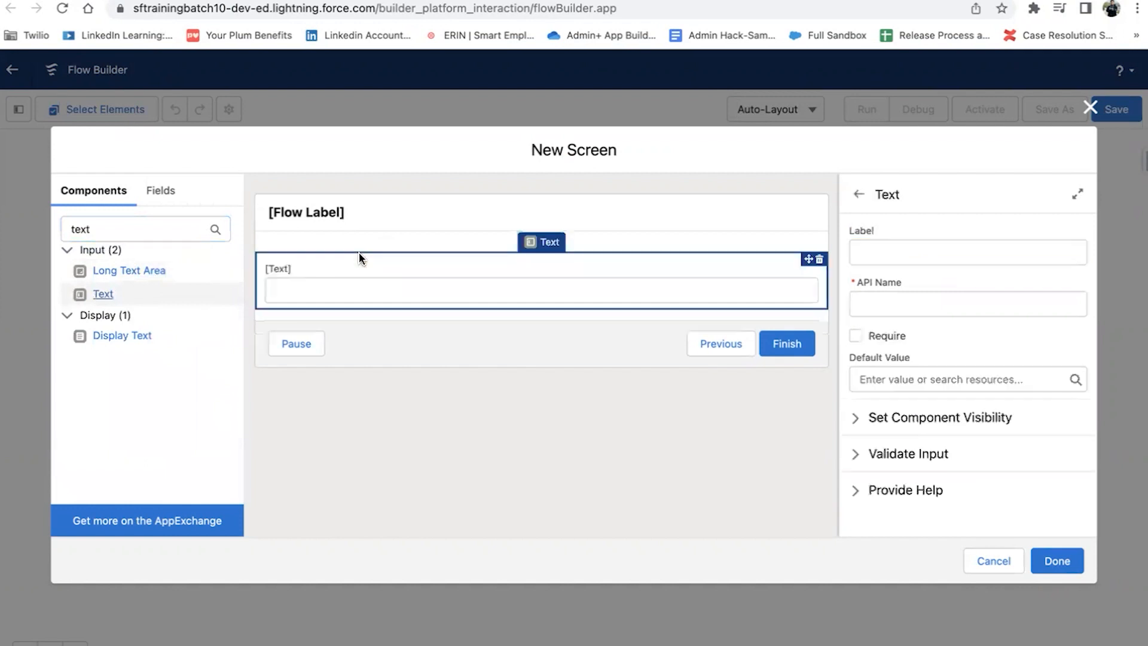
pyautogui.click(908, 242)
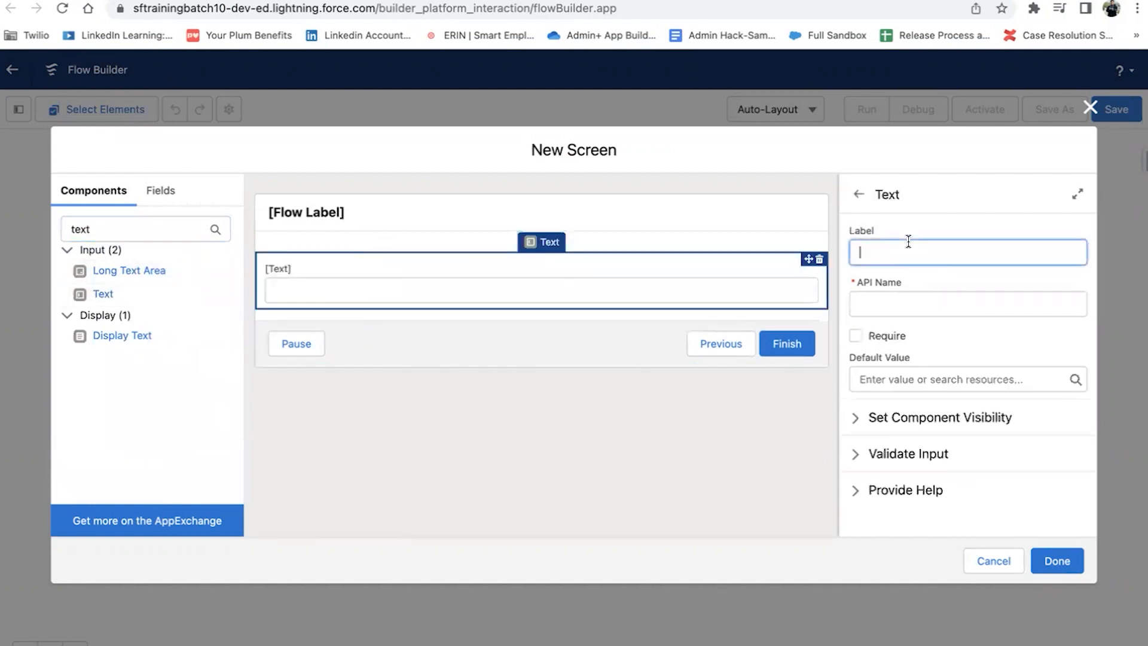
pyautogui.write('Account name')
pyautogui.doubleClick(909, 252)
pyautogui.write('Name')
pyautogui.click(923, 305)
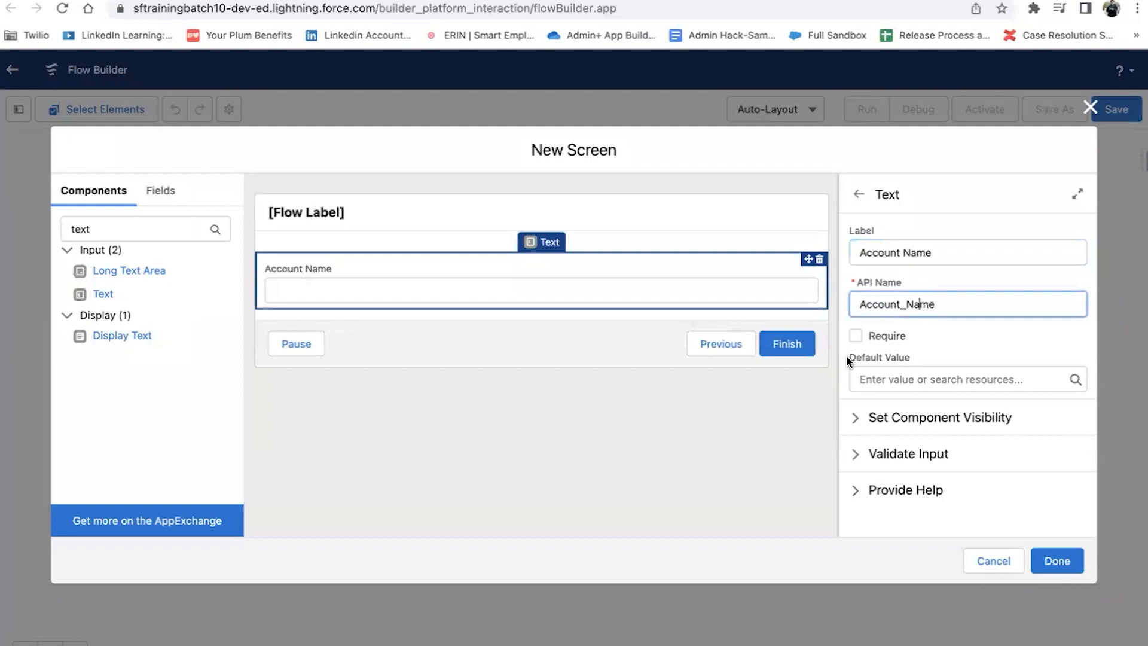
# Step: Add Phone and Email input components below Account Name, filling in their API names
pyautogui.click(142, 231)
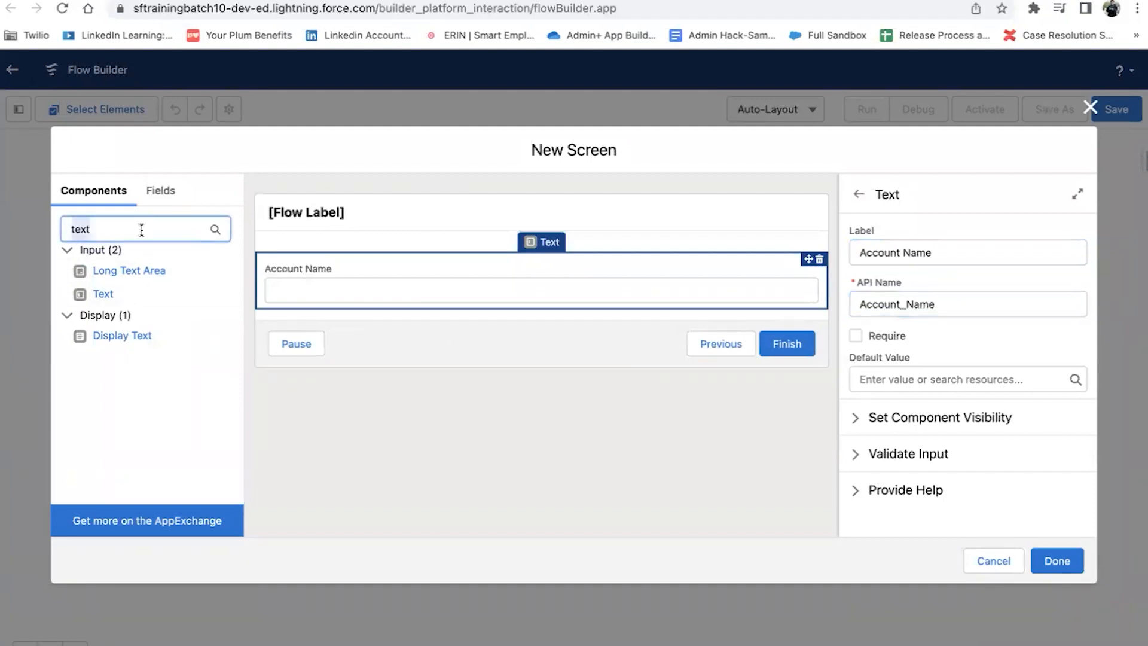
pyautogui.write('PHONE')
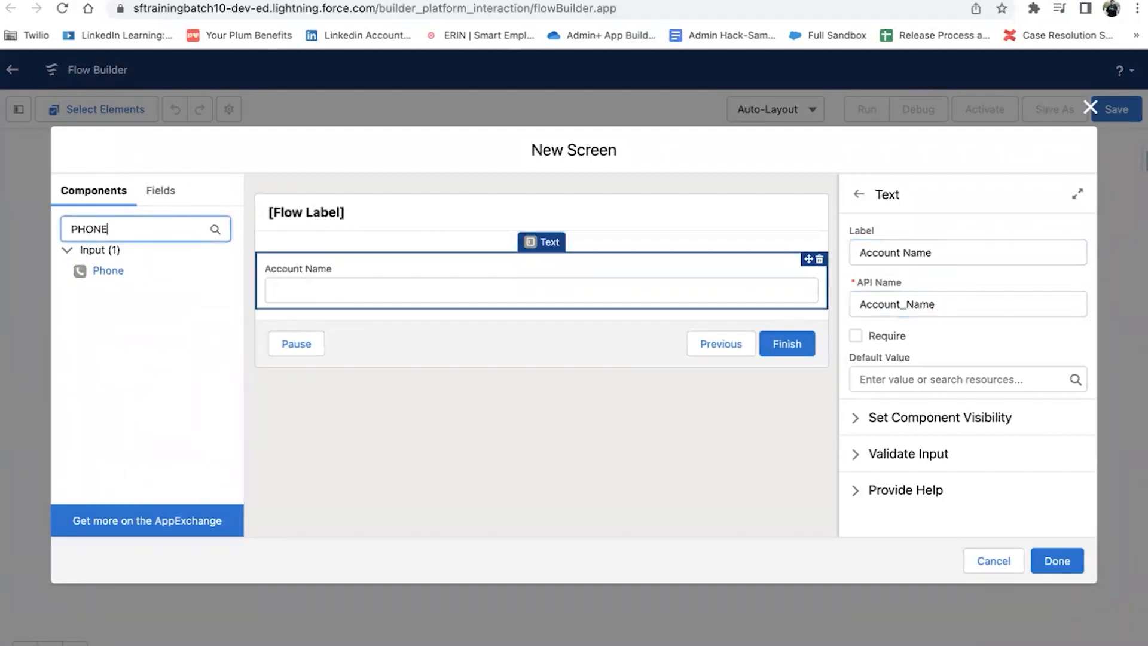
pyautogui.moveTo(82, 270); pyautogui.dragTo(397, 304)
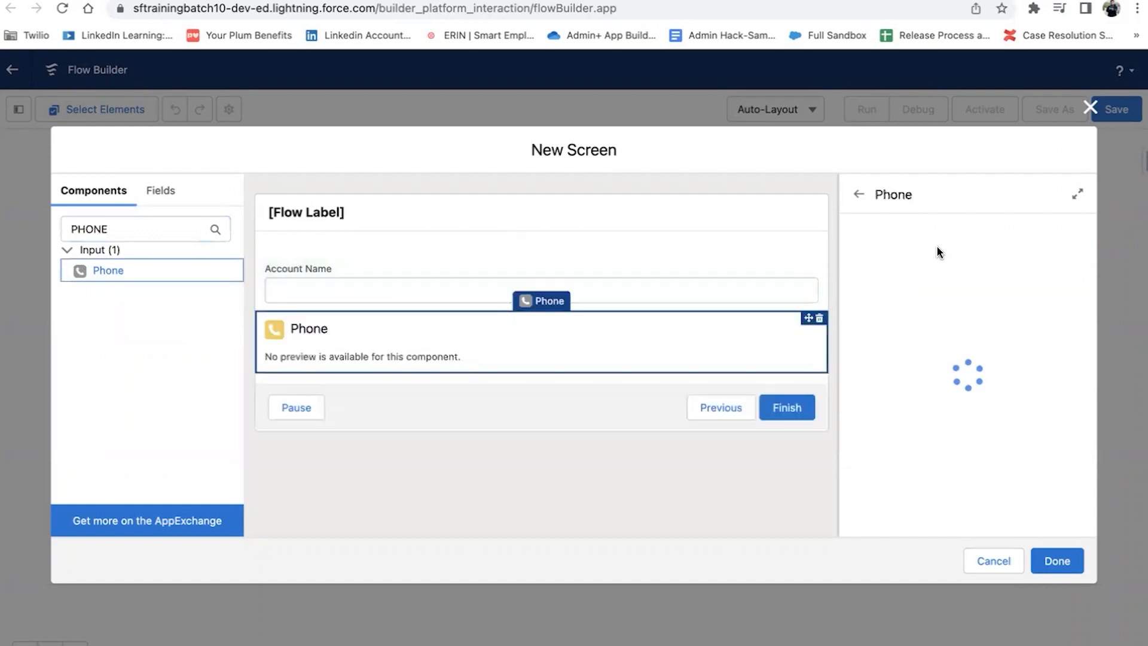
pyautogui.click(861, 246)
pyautogui.write('phone')
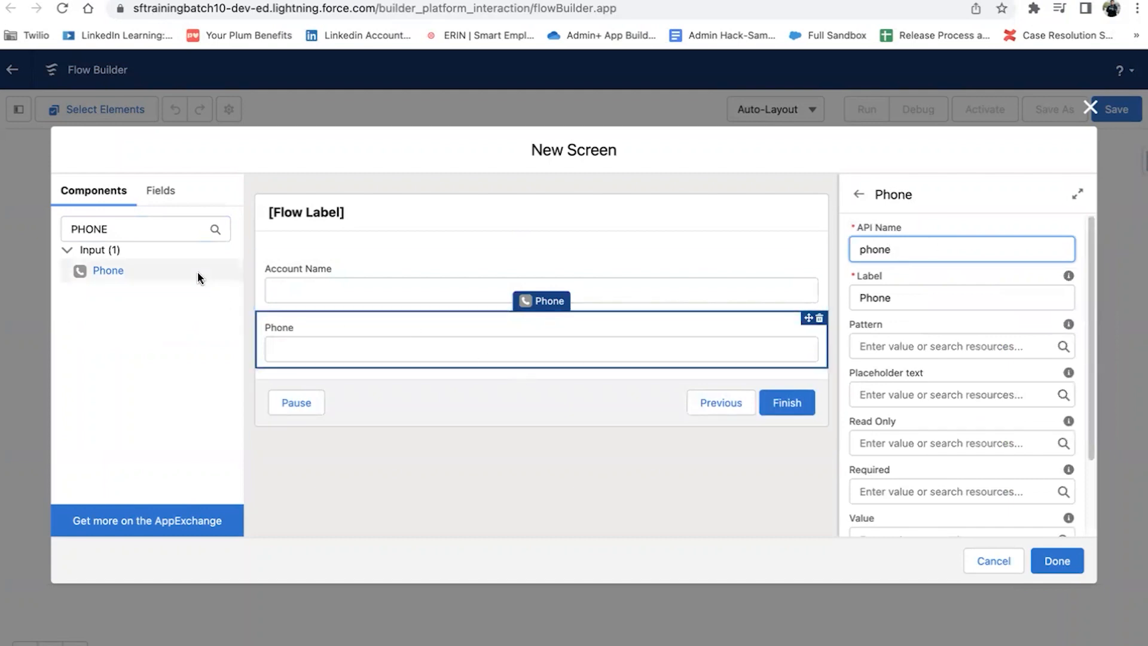
pyautogui.click(157, 238)
pyautogui.doubleClick(157, 239)
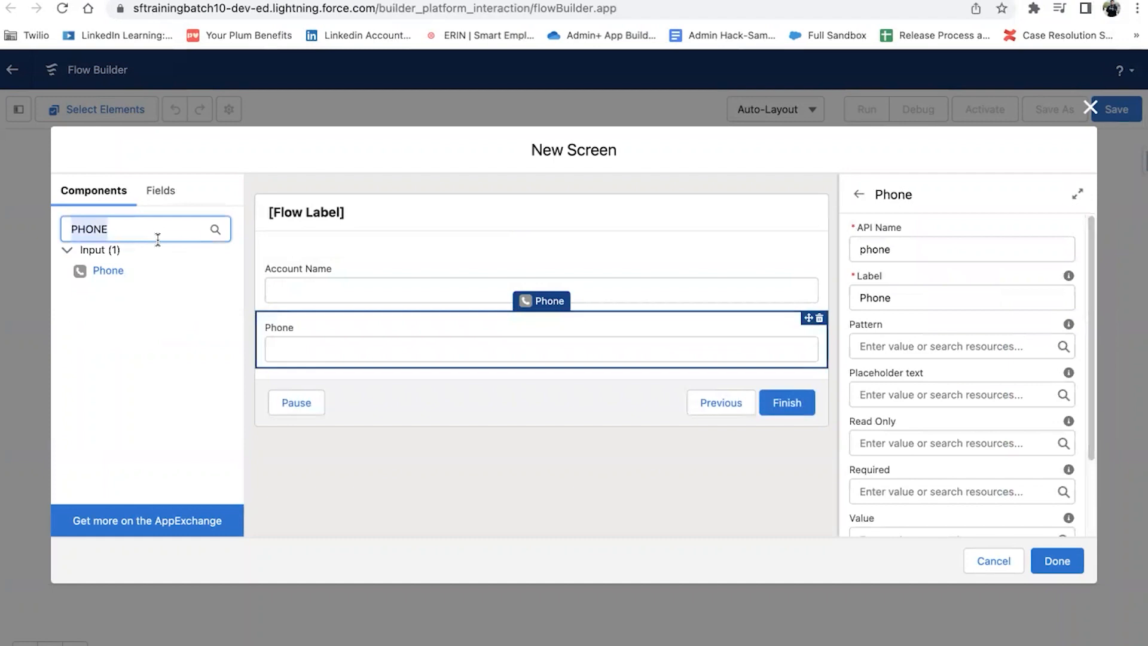
pyautogui.write('emai')
pyautogui.moveTo(89, 273); pyautogui.dragTo(361, 356)
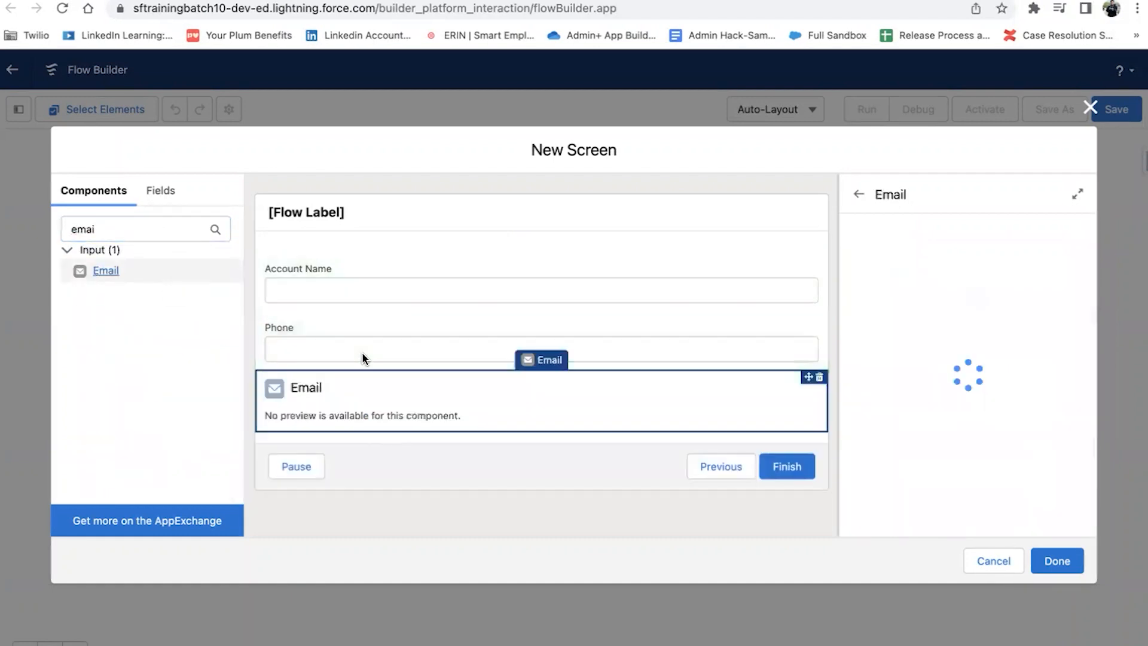
pyautogui.click(970, 253)
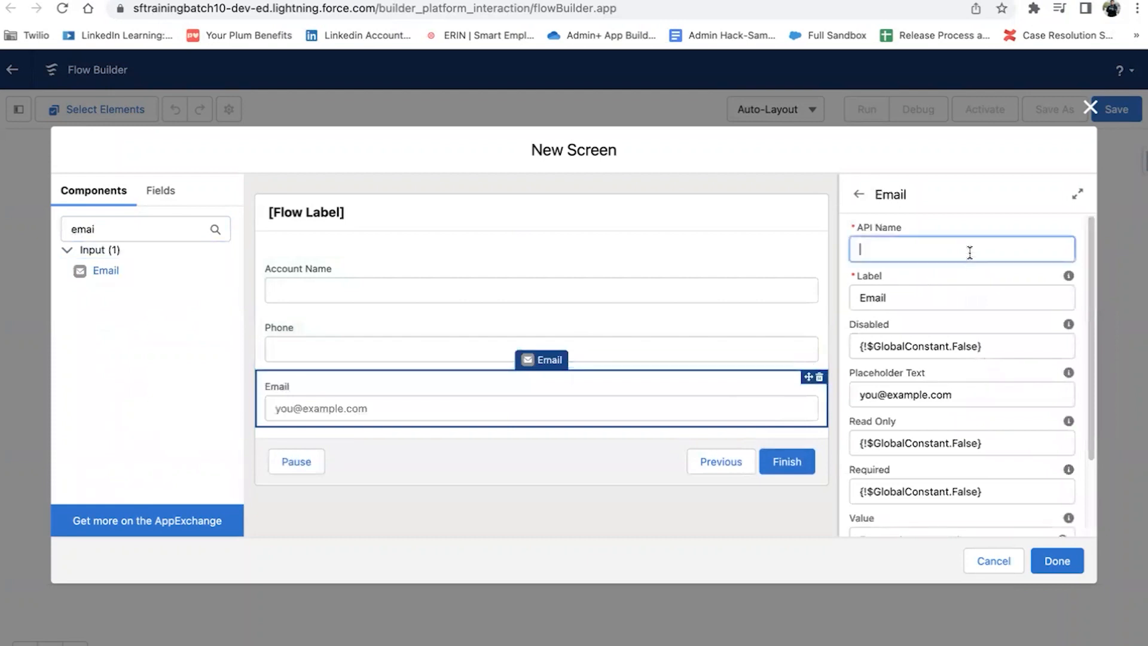
pyautogui.write('Email')
# Step: Label the screen Enter Account Details with API name Enter_Account_Details and finish editing it
pyautogui.click(538, 454)
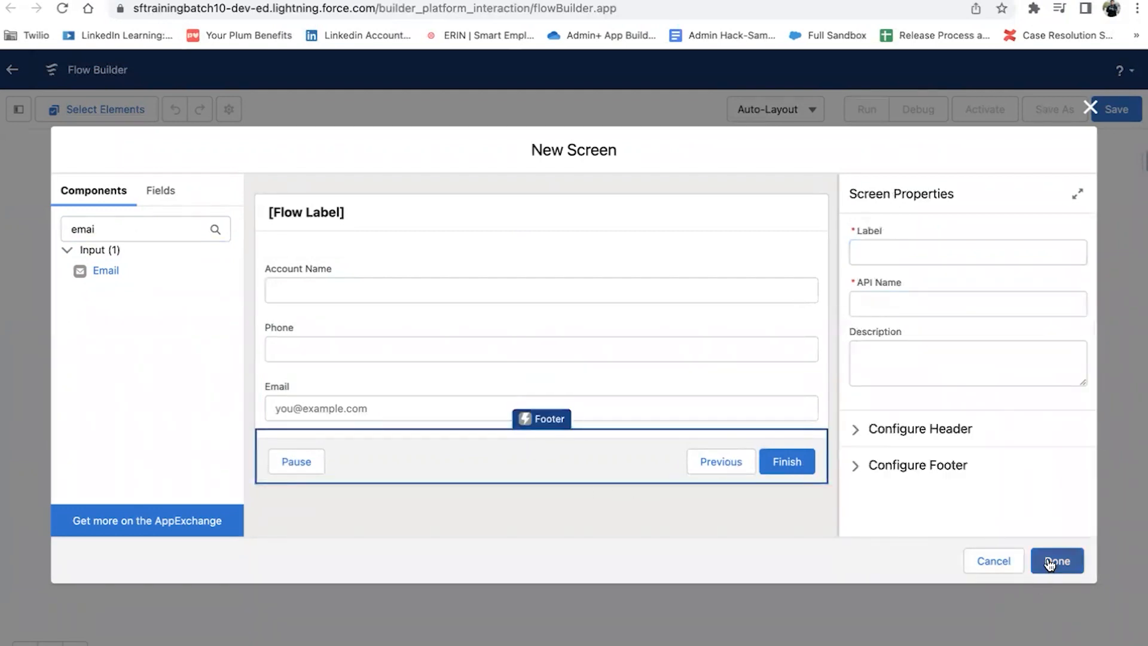
pyautogui.click(918, 250)
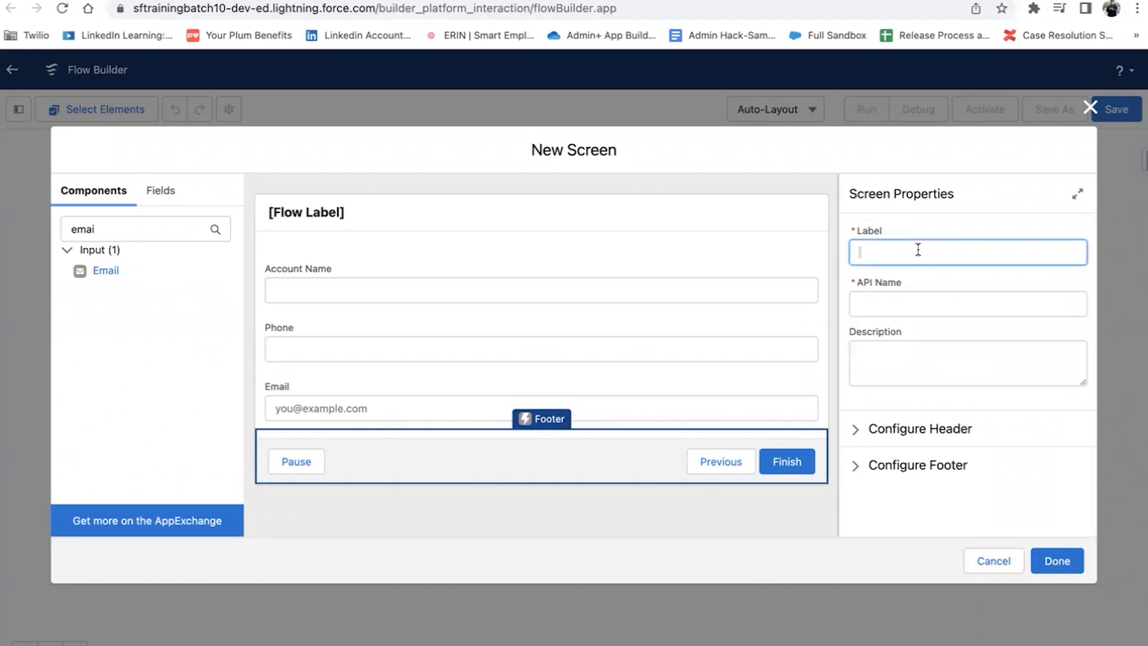
pyautogui.write('Enter Account Details')
pyautogui.click(1017, 299)
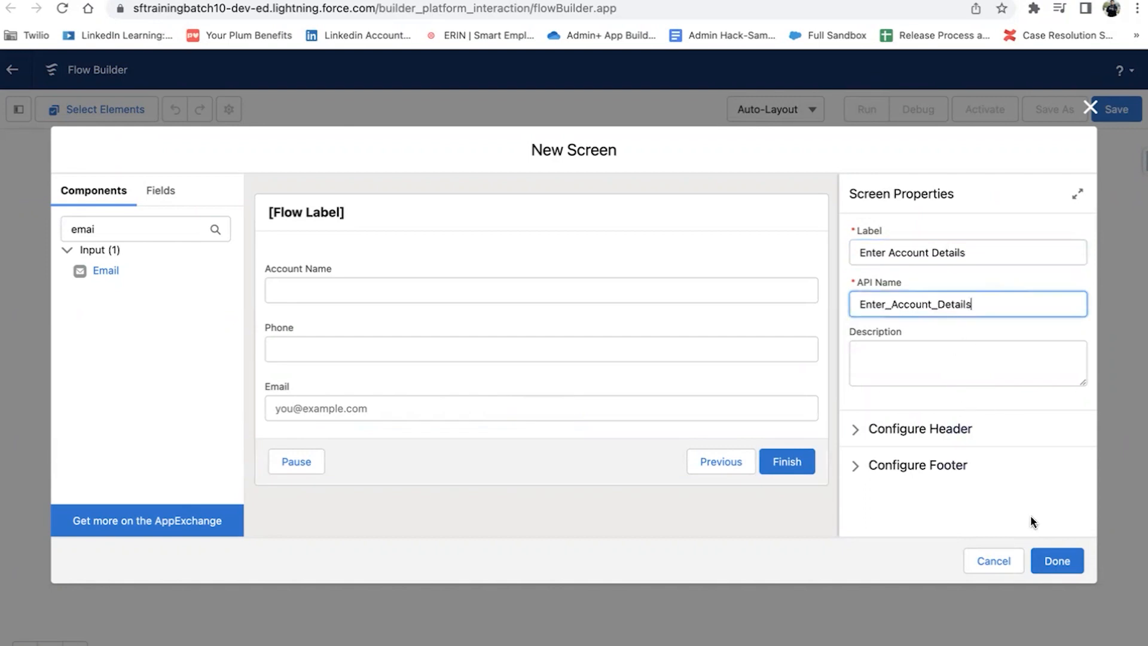
pyautogui.click(1050, 565)
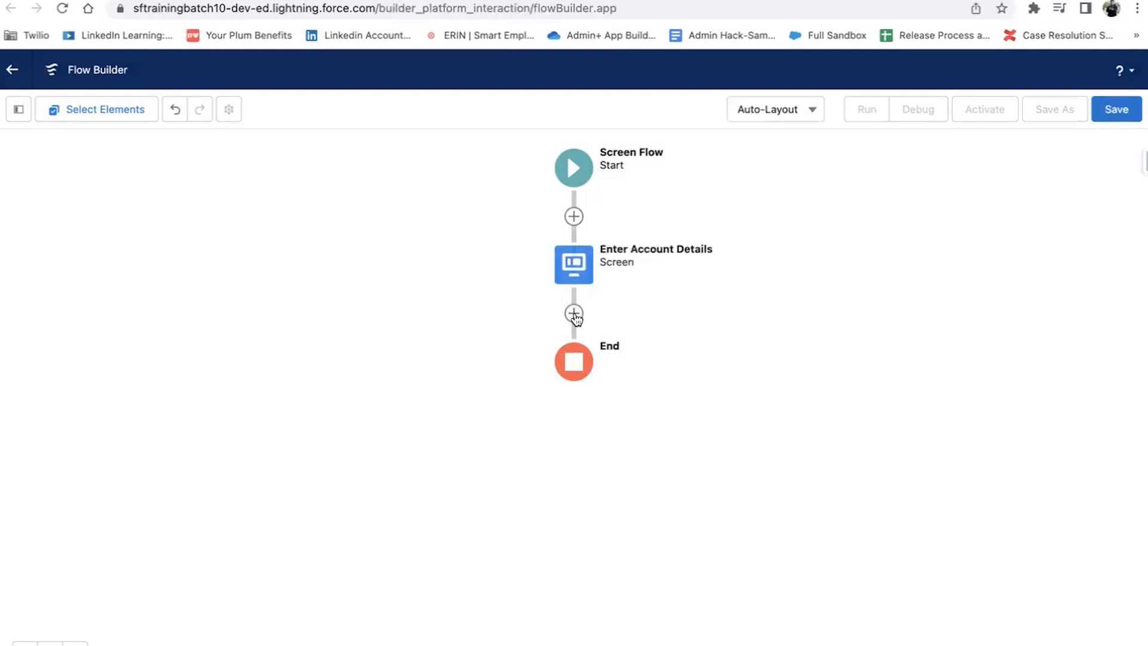
# Step: Add a Create Records element after the Enter Account Details screen
pyautogui.click(574, 314)
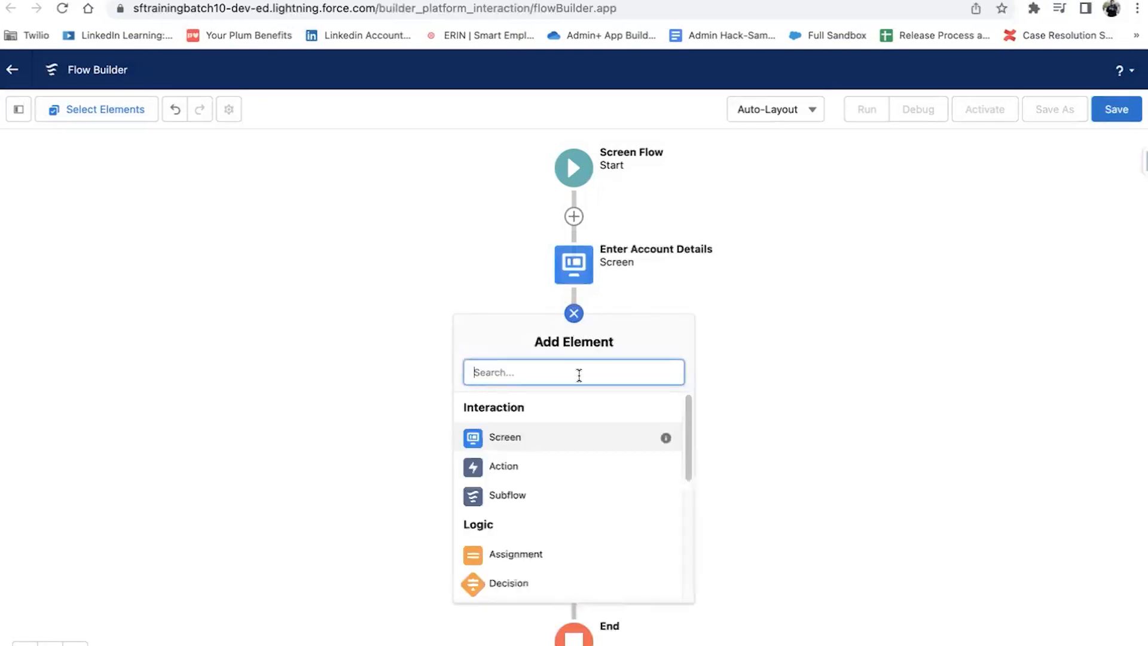
pyautogui.write('creat')
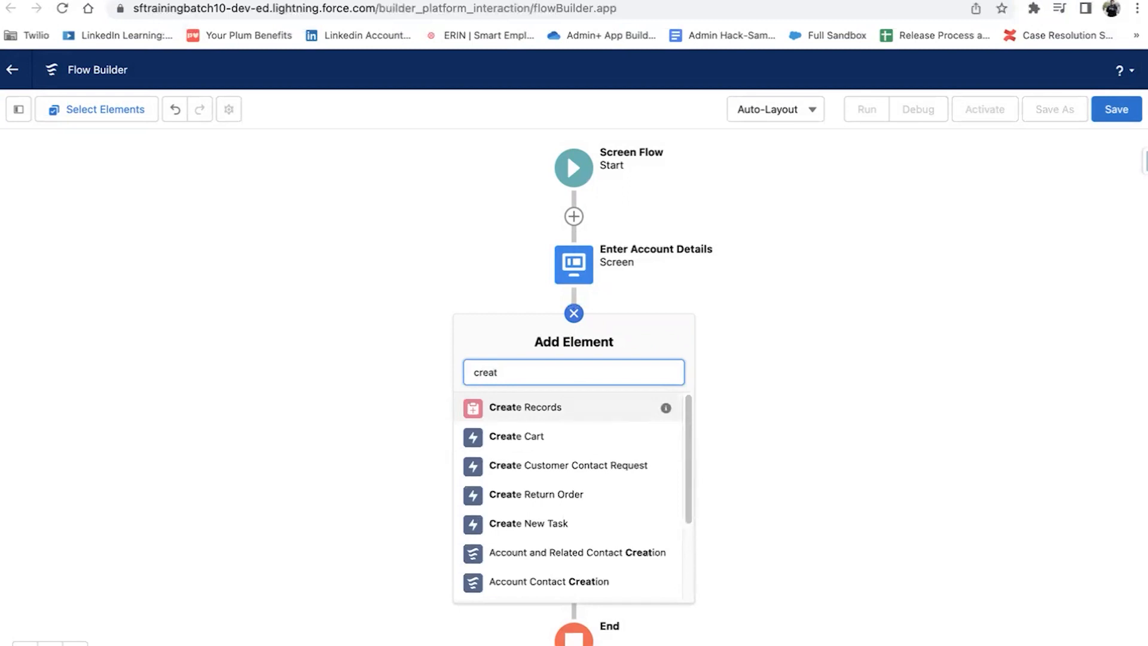
pyautogui.click(559, 407)
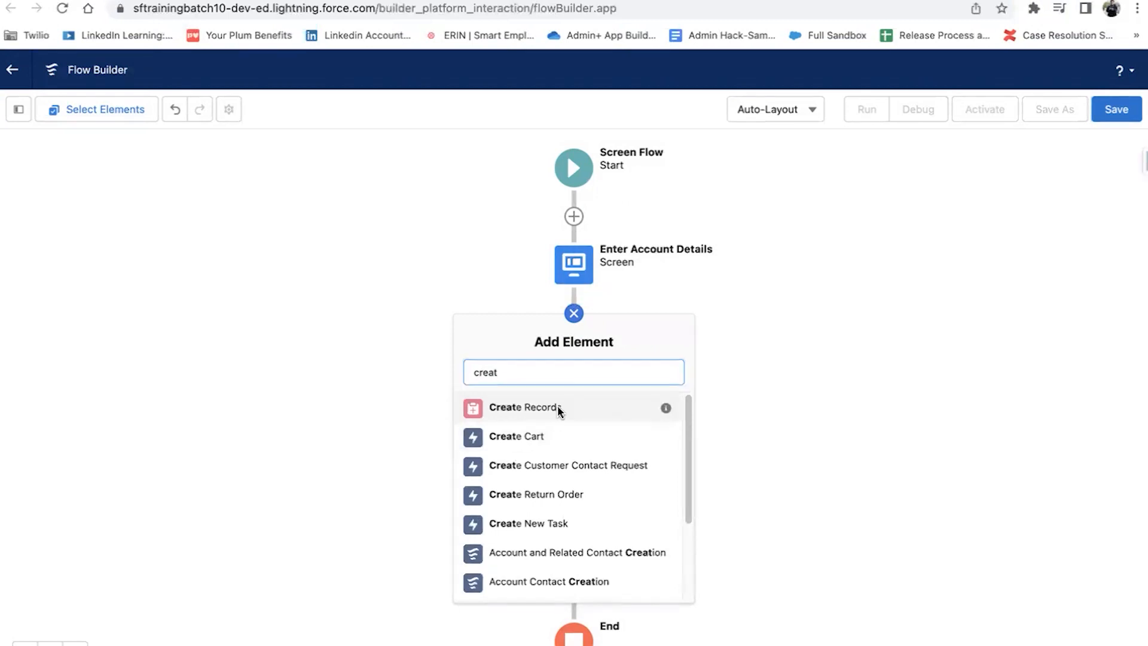
# Step: Label the element Create Account and set it to create one Account record from separate resources
pyautogui.write('Cre')
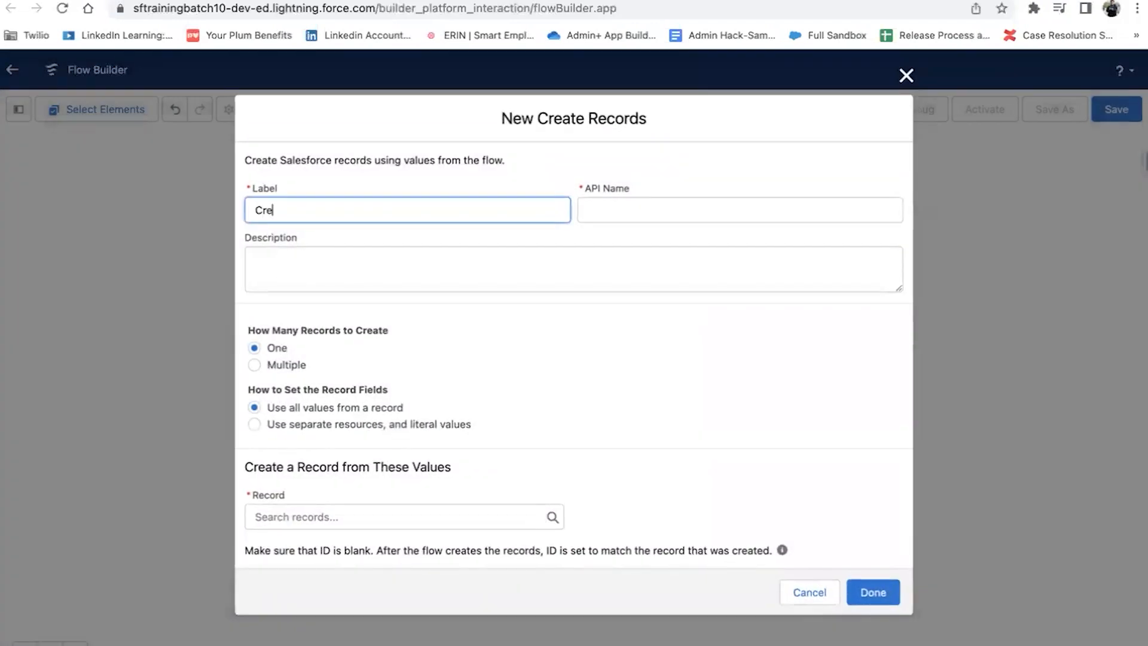
pyautogui.write('ate ACCOUNT')
pyautogui.press('Tab')
pyautogui.doubleClick(311, 206)
pyautogui.write('aCC')
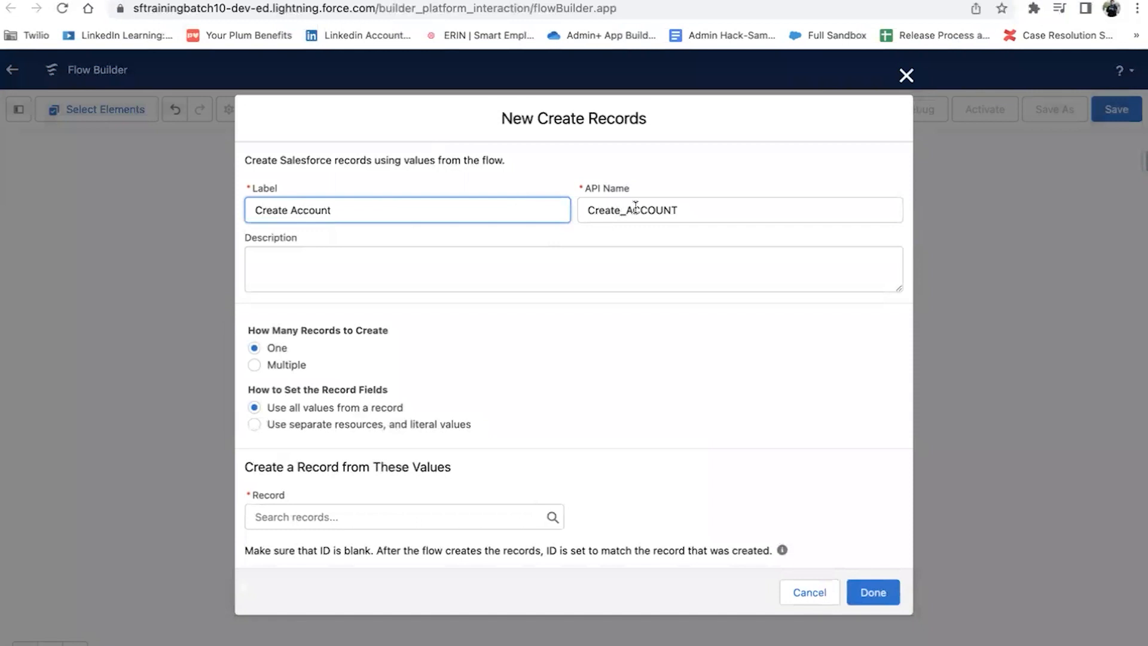
pyautogui.click(818, 207)
pyautogui.press('BackSpace')
pyautogui.press('BackSpace')
pyautogui.press('BackSpace')
pyautogui.press('BackSpace')
pyautogui.press('BackSpace')
pyautogui.press('BackSpace')
pyautogui.press('BackSpace')
pyautogui.write('Account')
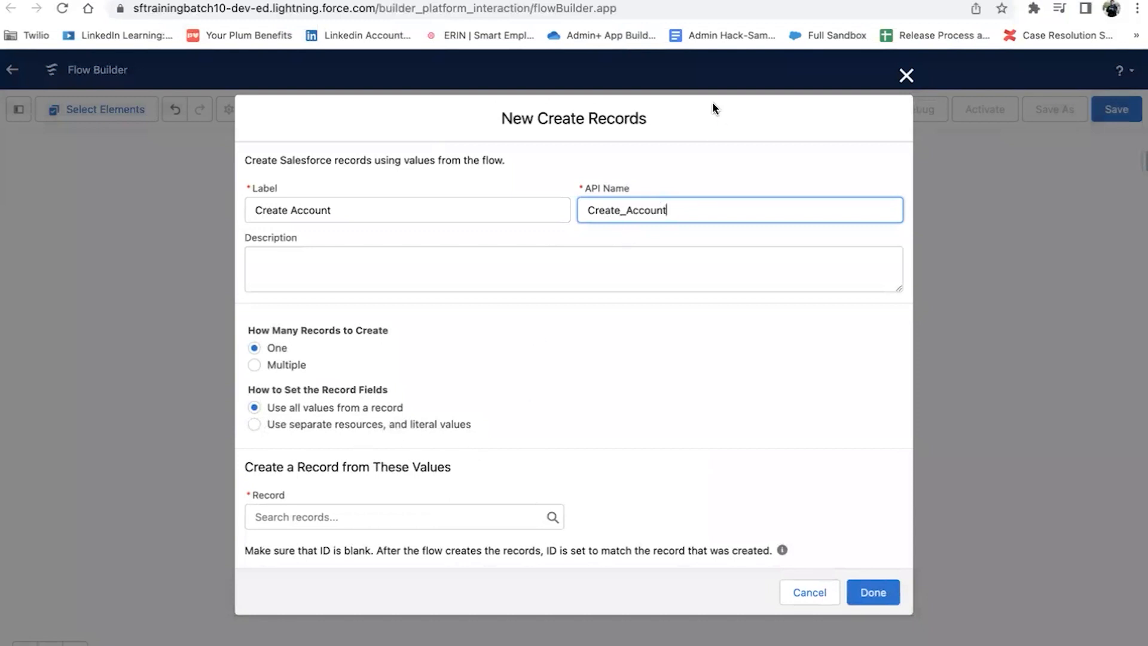
pyautogui.click(256, 423)
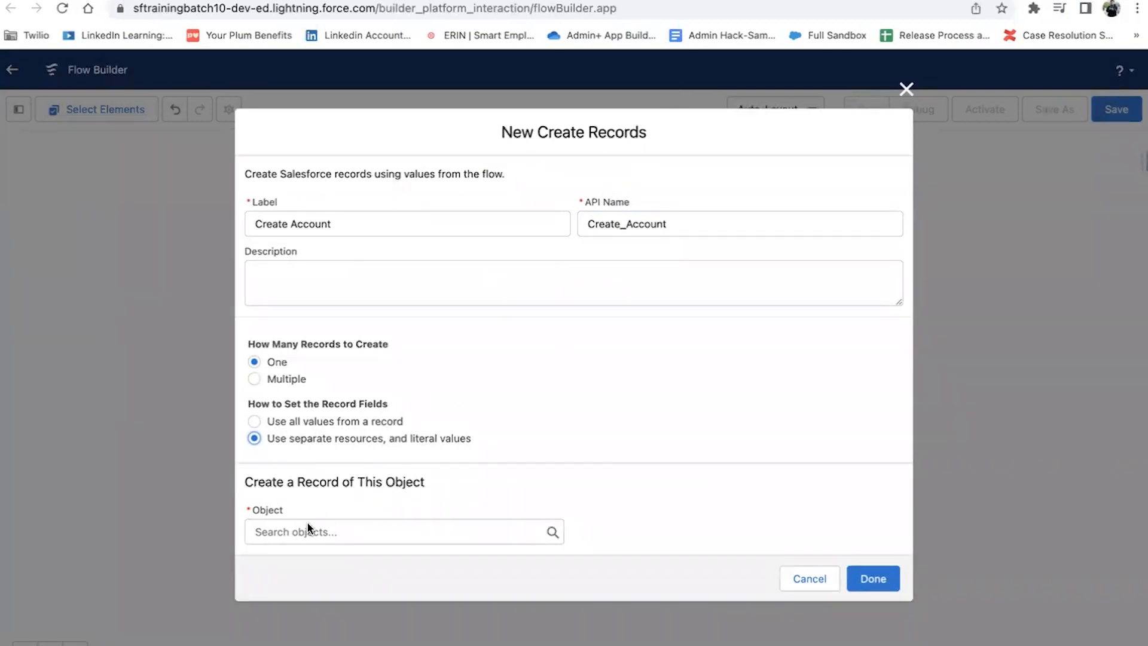
pyautogui.click(286, 531)
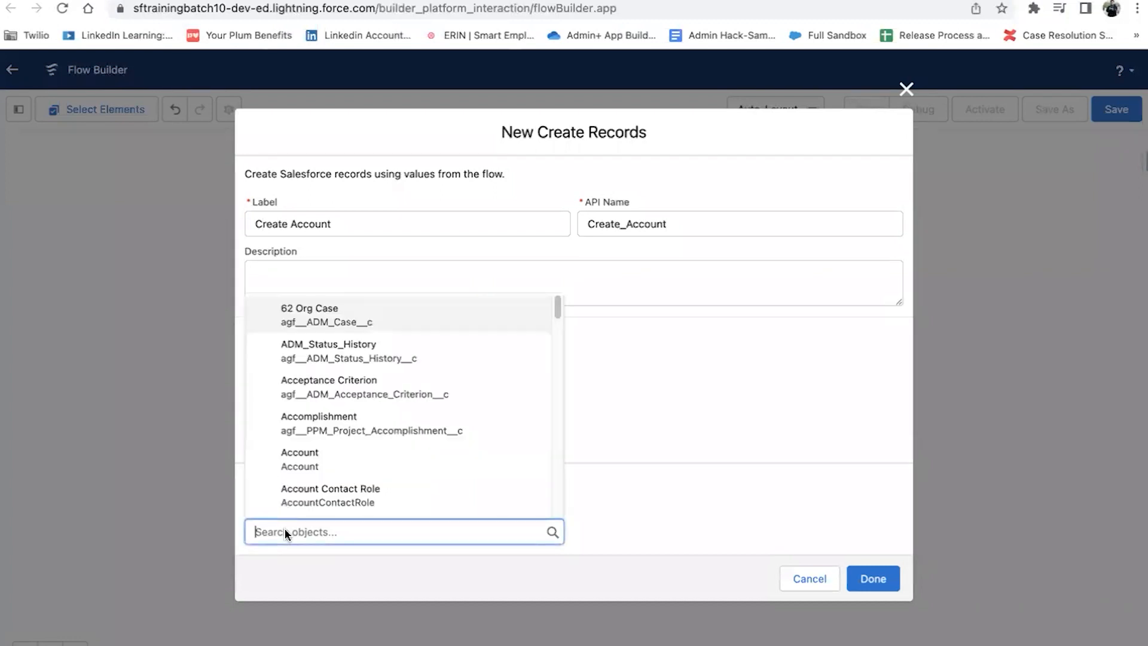
pyautogui.click(299, 459)
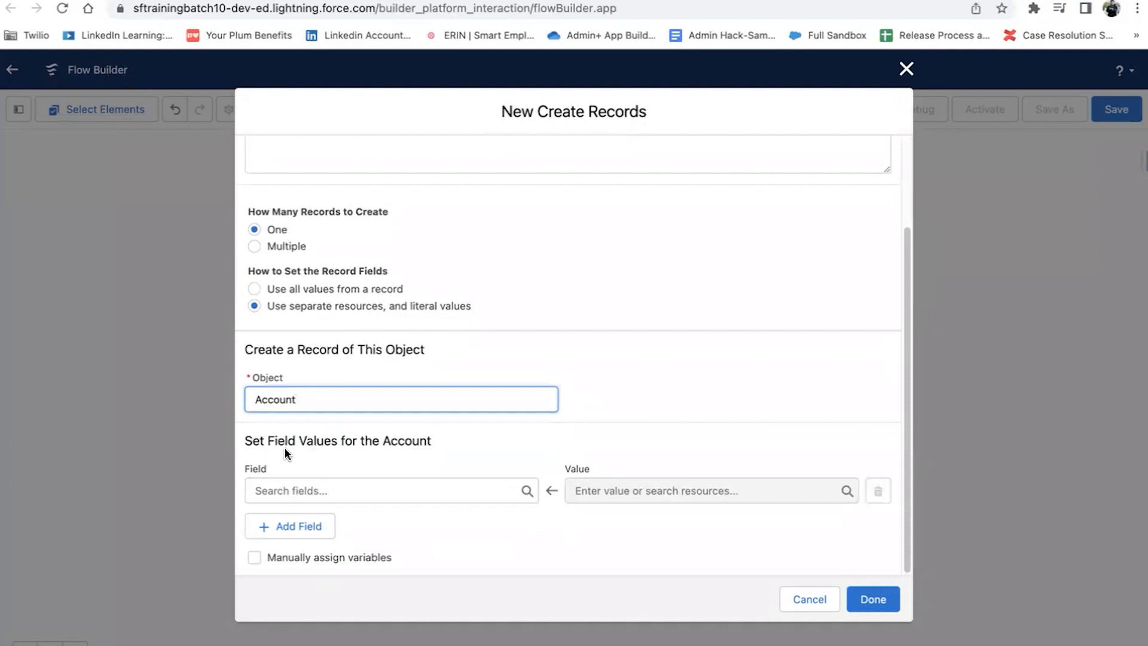
# Step: Set the Account Name field from the Account_Name screen input
pyautogui.click(374, 490)
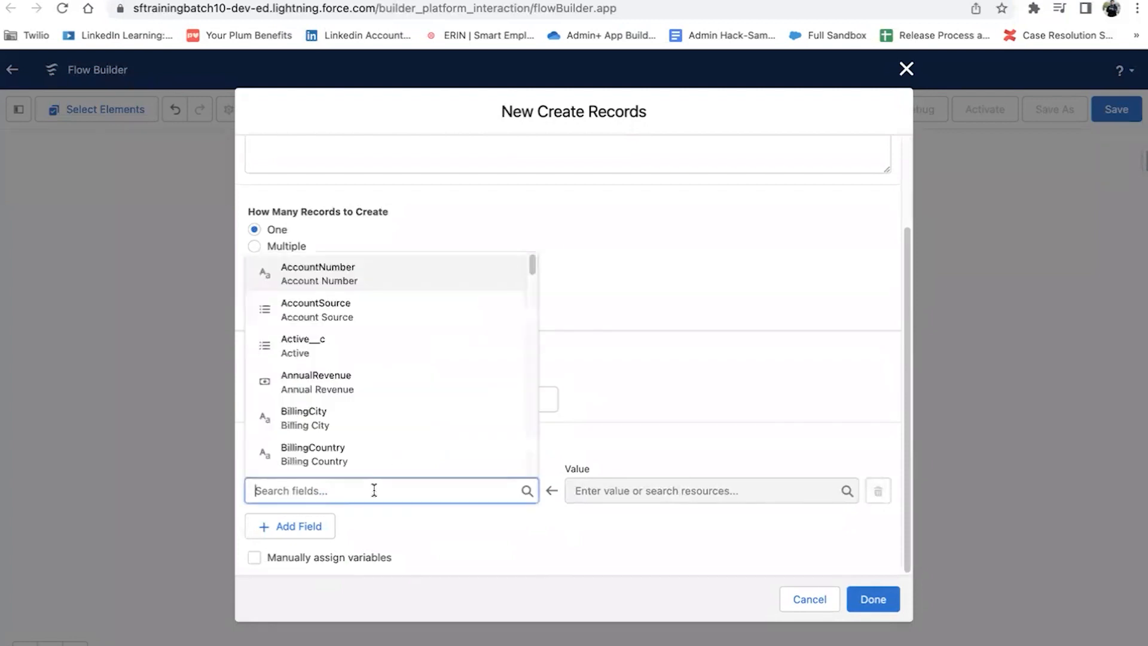
pyautogui.click(642, 425)
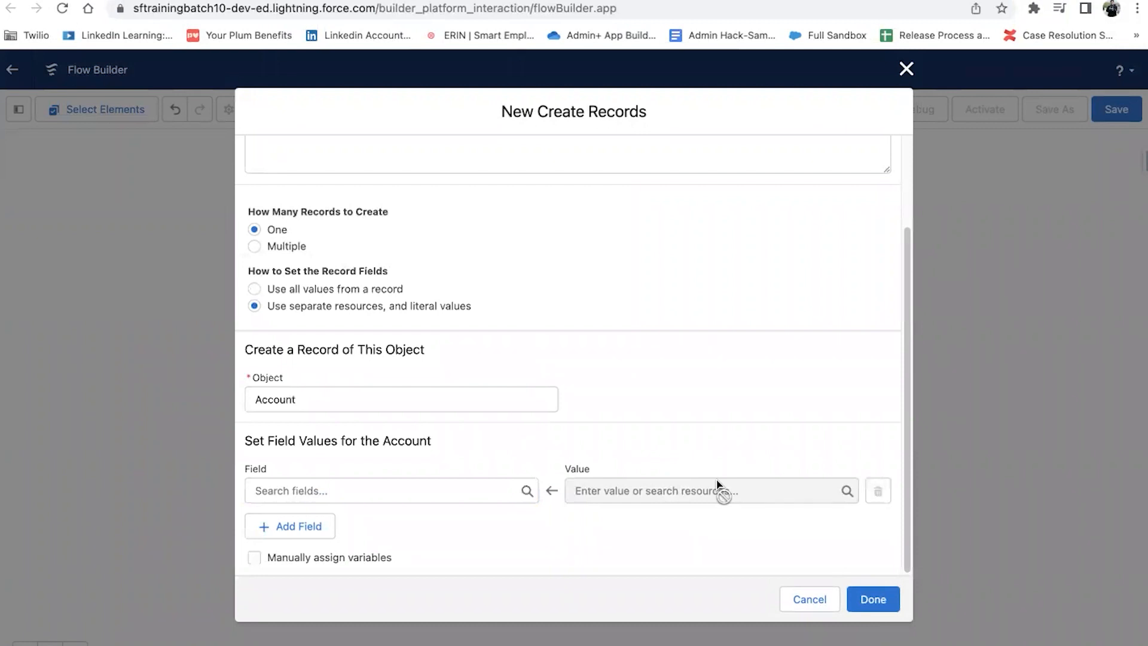
pyautogui.click(337, 479)
pyautogui.write('nam')
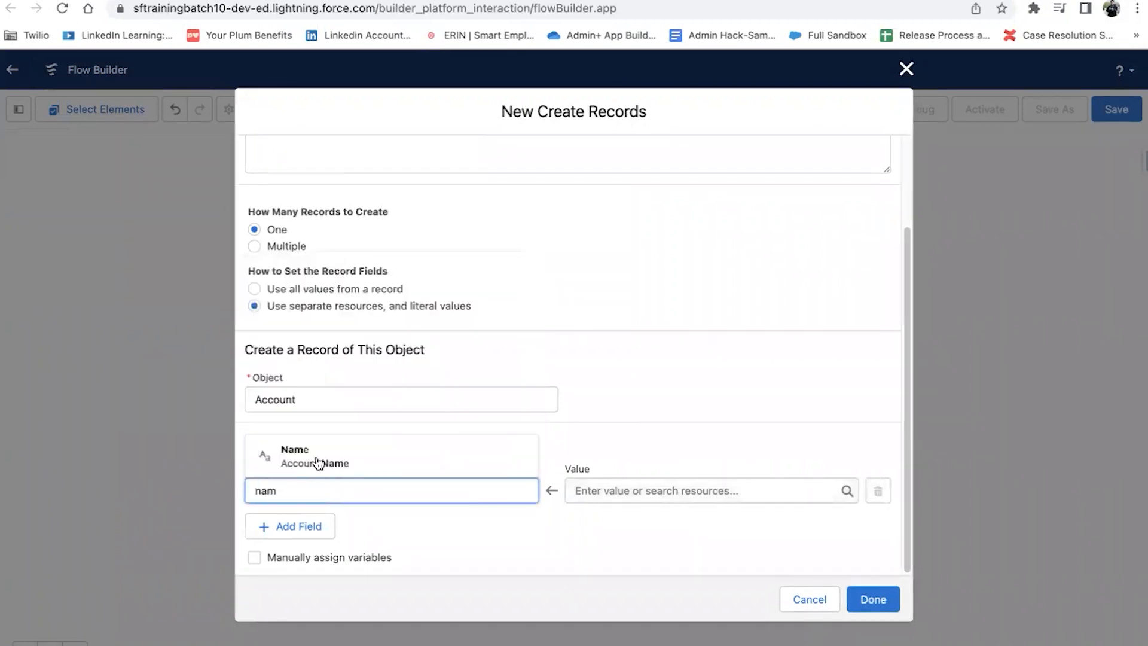
pyautogui.click(315, 461)
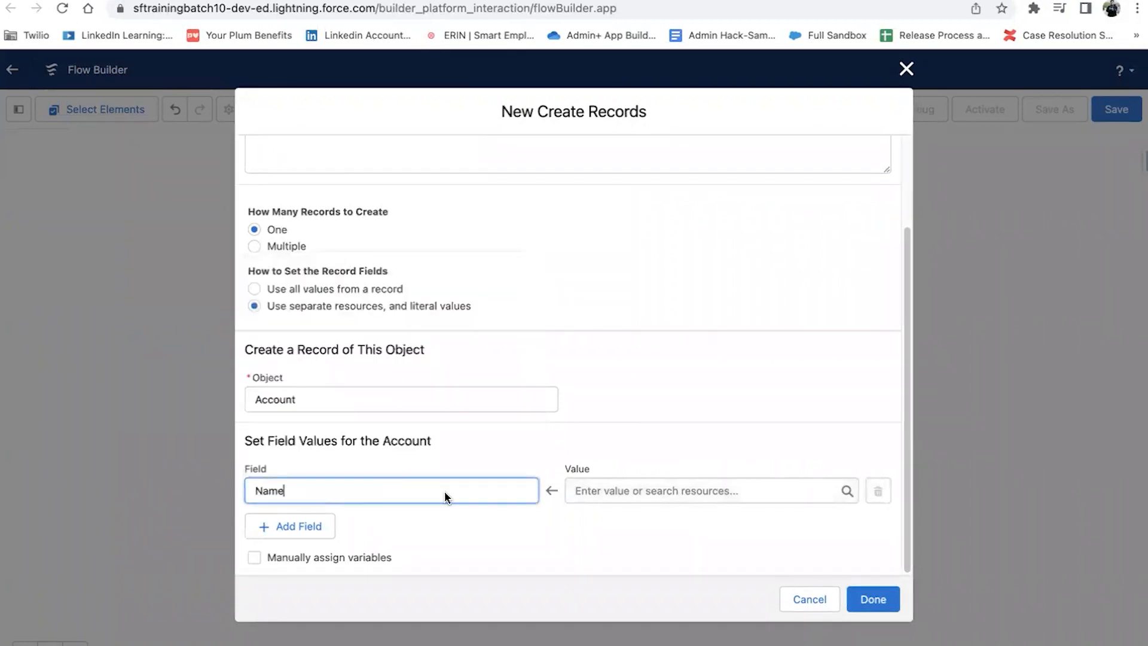
pyautogui.click(691, 493)
pyautogui.scroll(-3, 693, 461)
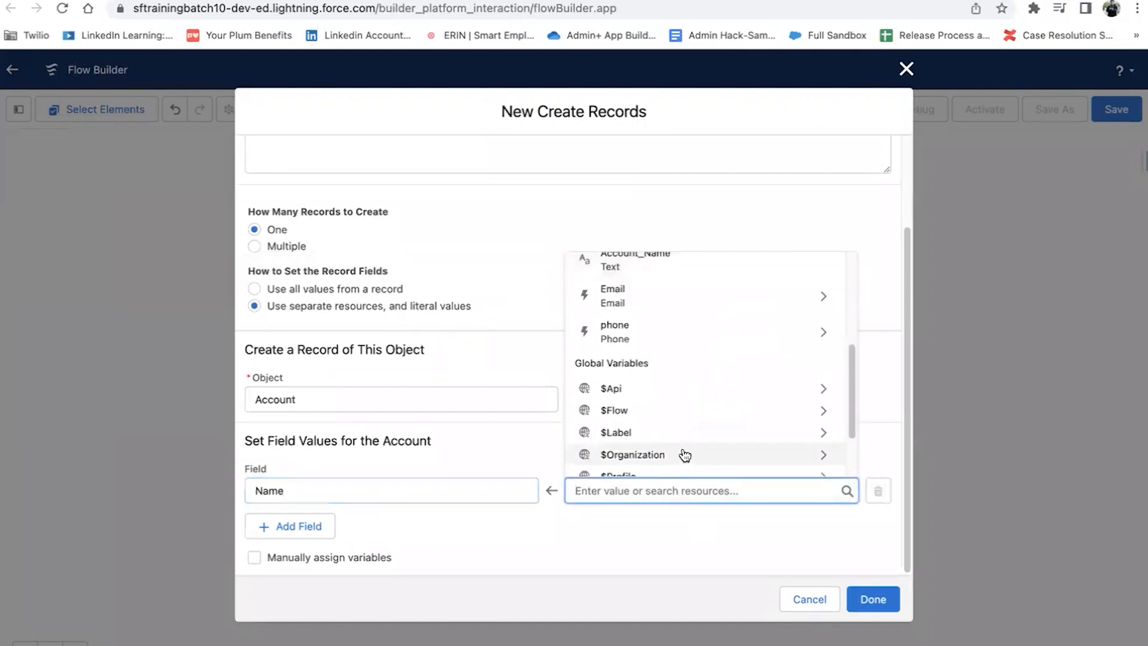
pyautogui.scroll(1, 681, 323)
pyautogui.click(691, 302)
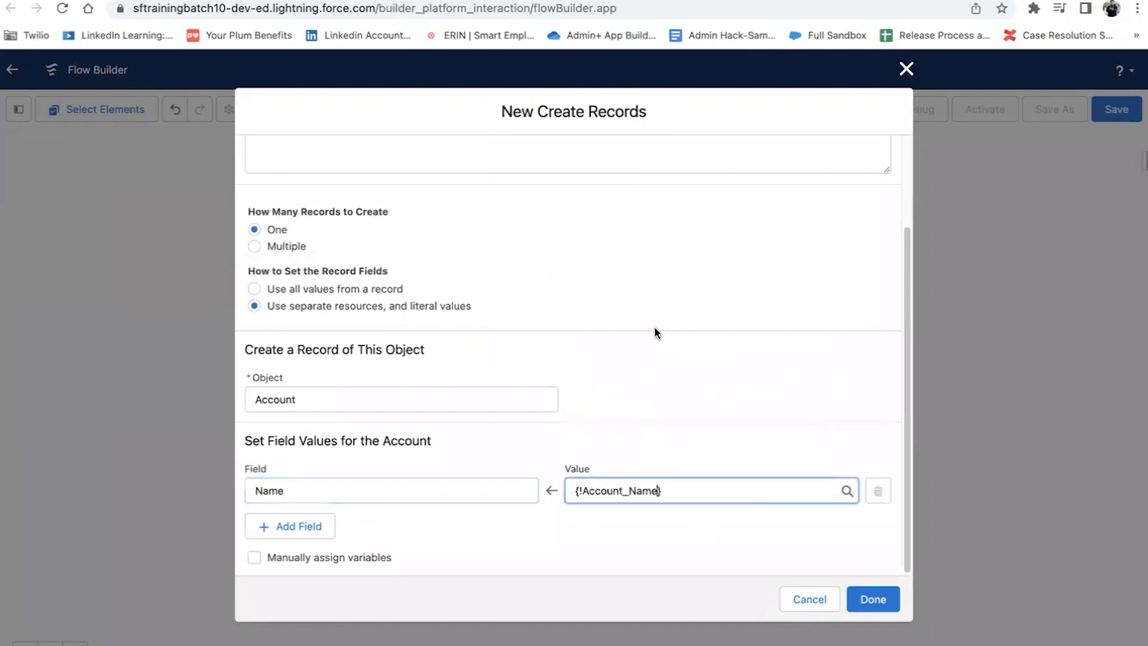
# Step: Set the Account Phone field from the phone input's value
pyautogui.click(306, 527)
pyautogui.click(341, 533)
pyautogui.write('phone')
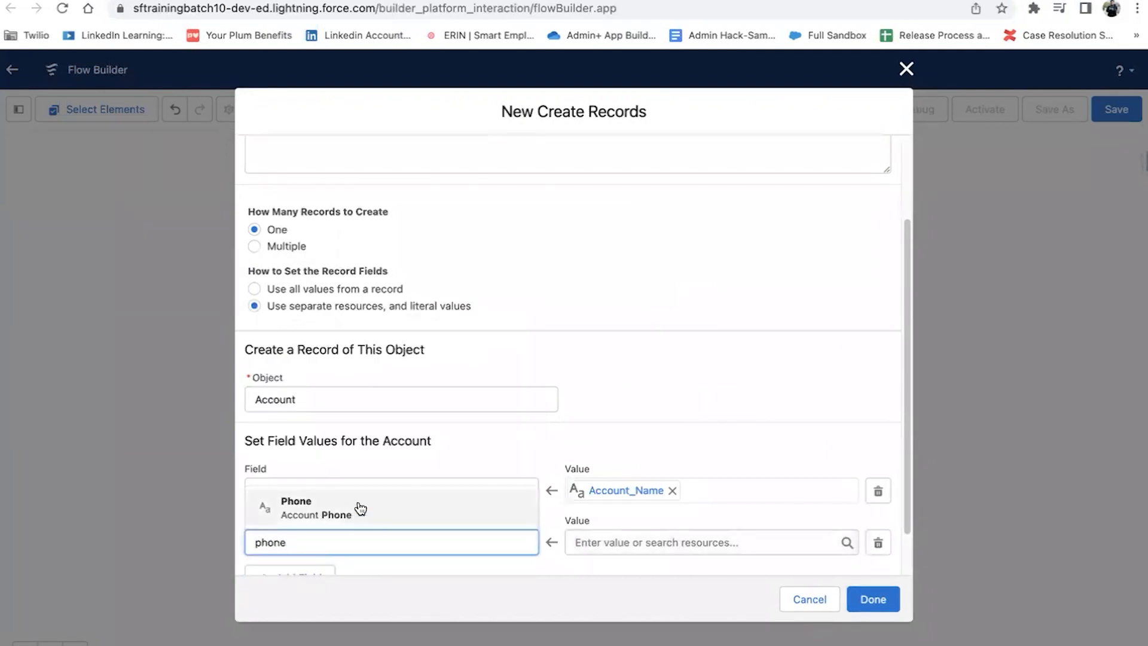
pyautogui.click(358, 507)
pyautogui.click(597, 543)
pyautogui.scroll(-3, 659, 476)
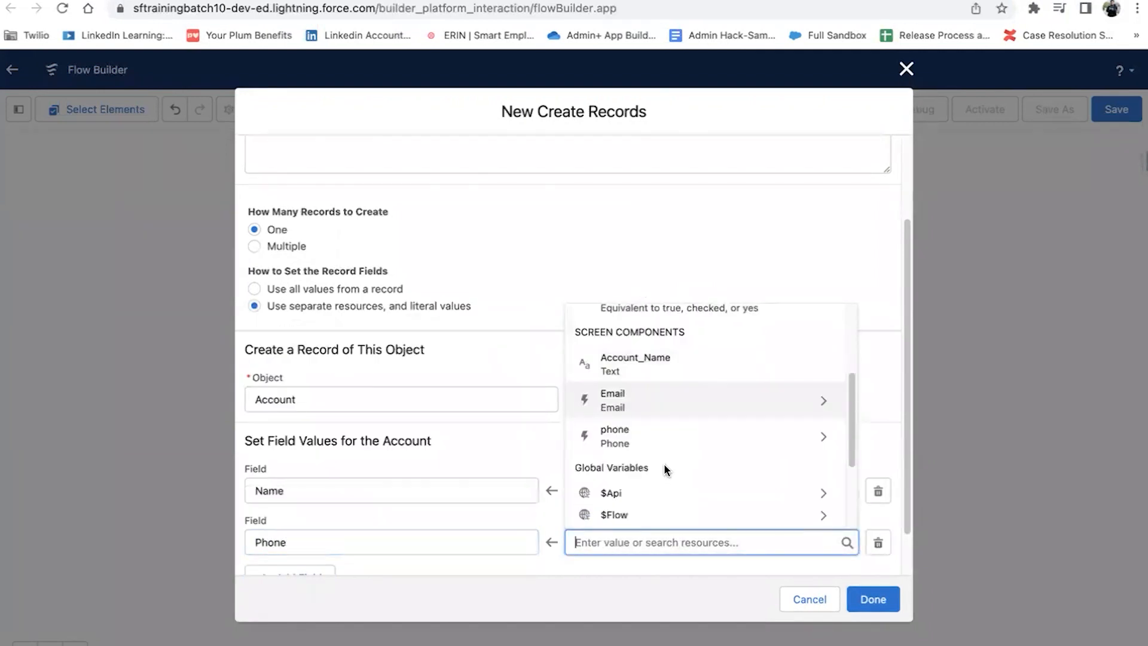
pyautogui.click(650, 441)
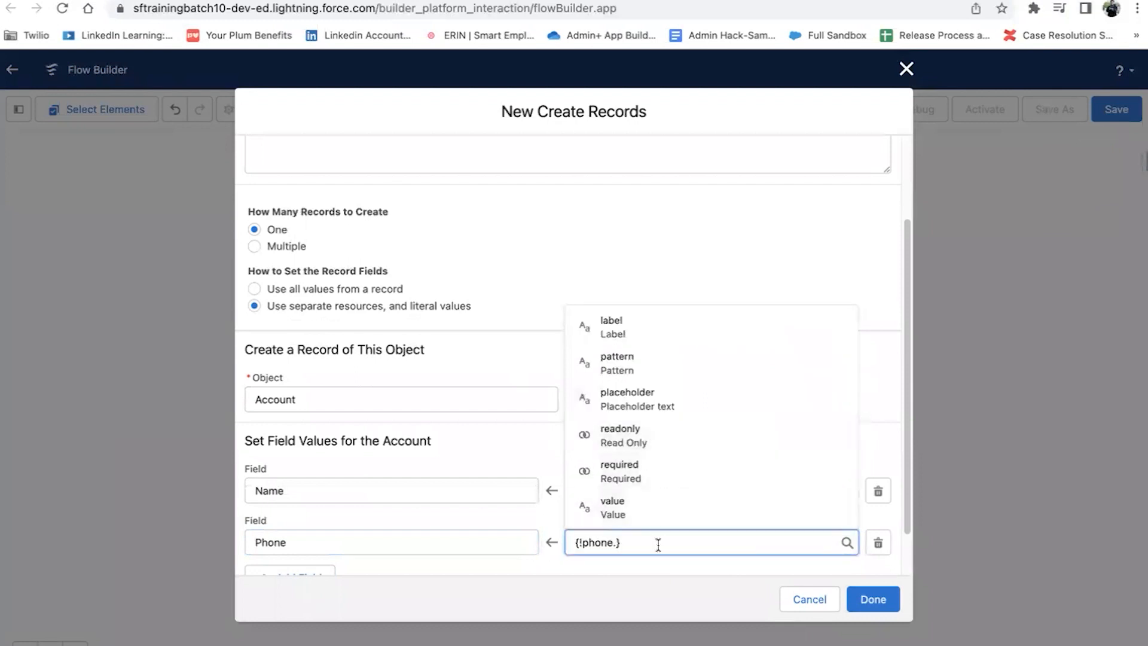
pyautogui.click(664, 511)
# Step: Remove the empty third field row and save the Create Account element
pyautogui.scroll(-2, 652, 455)
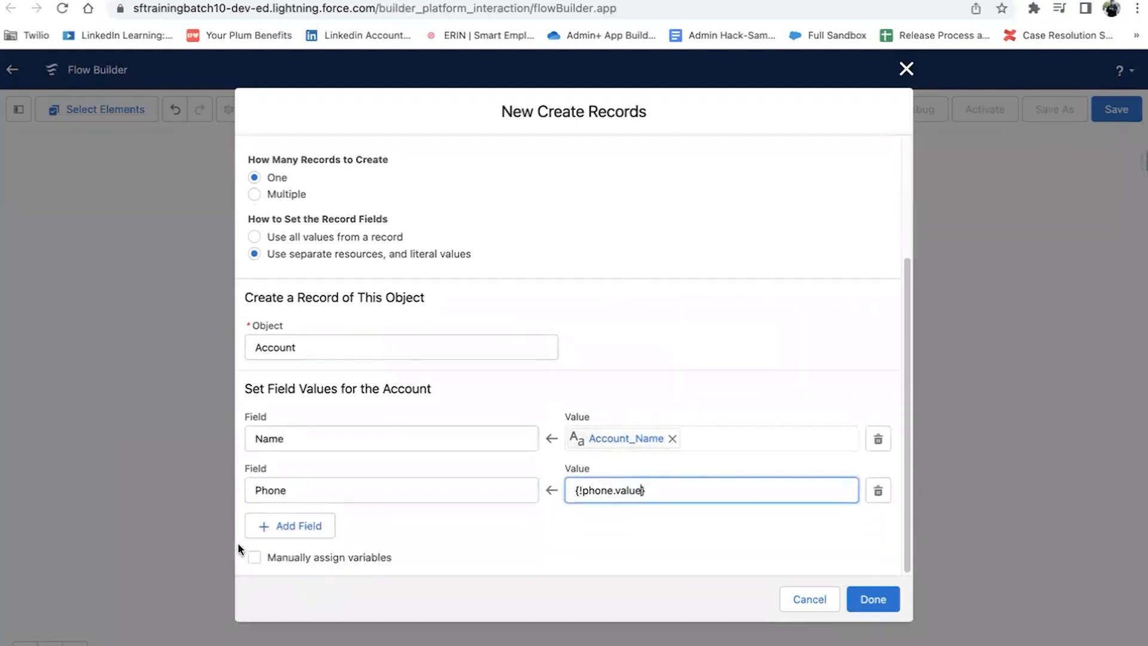
pyautogui.click(326, 524)
pyautogui.click(327, 543)
pyautogui.write('ema')
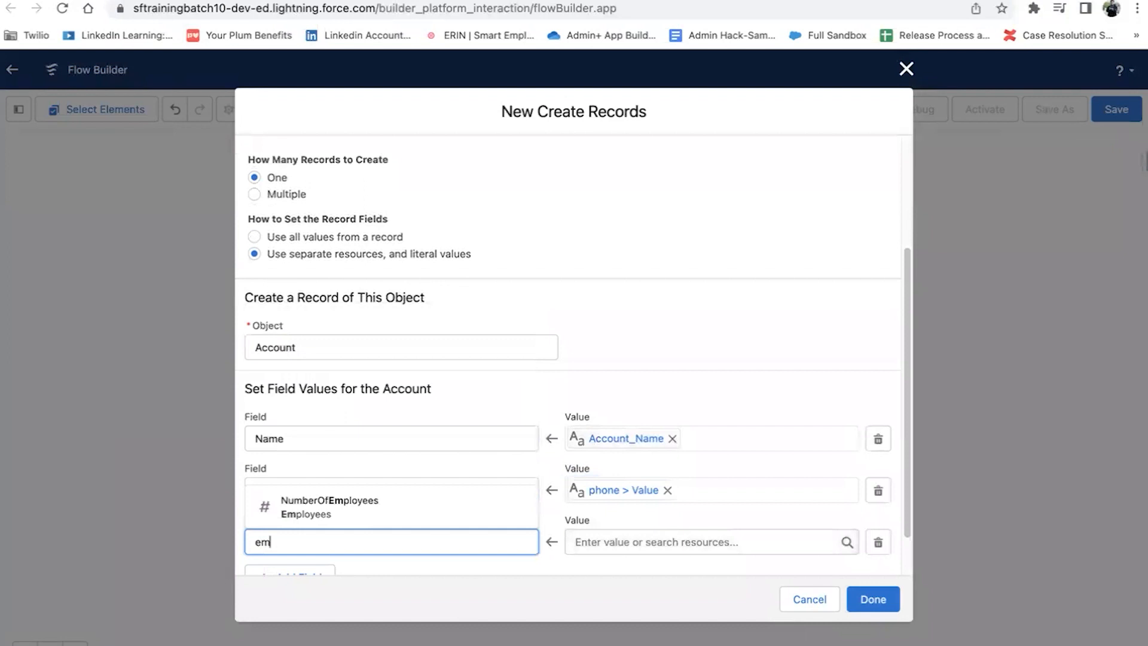
pyautogui.press('BackSpace')
pyautogui.write('em')
pyautogui.press('BackSpace')
pyautogui.press('BackSpace')
pyautogui.scroll(-10, 367, 425)
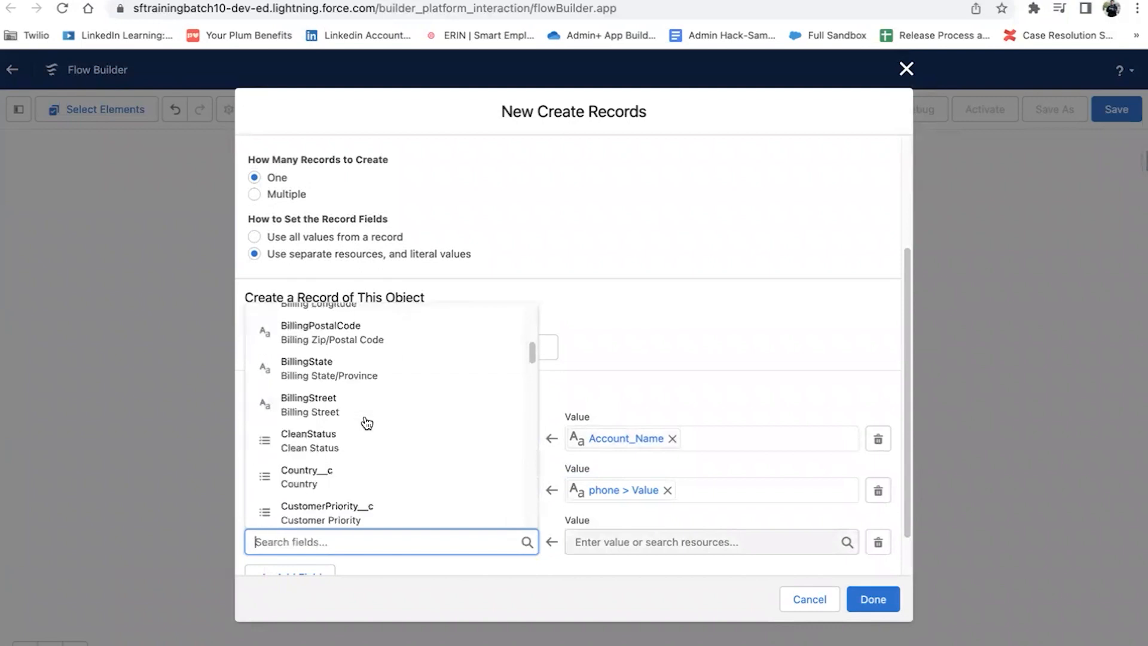
pyautogui.scroll(-5, 368, 425)
pyautogui.write('emai')
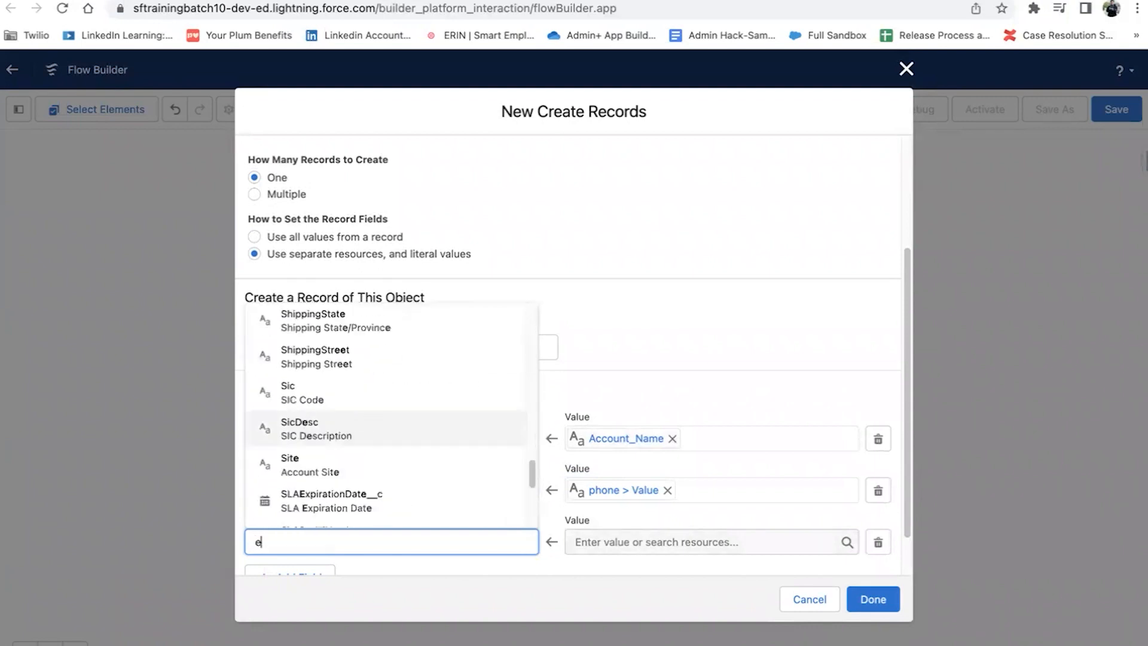
pyautogui.press('BackSpace')
pyautogui.press('BackSpace')
pyautogui.press('BackSpace')
pyautogui.press('BackSpace')
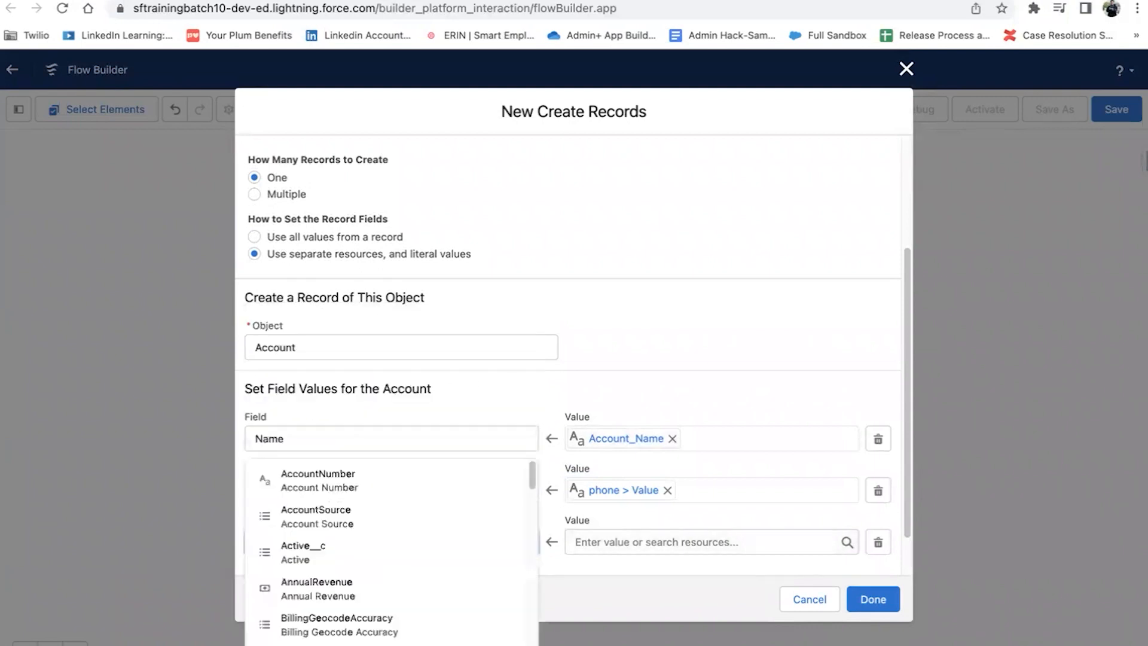
pyautogui.click(679, 398)
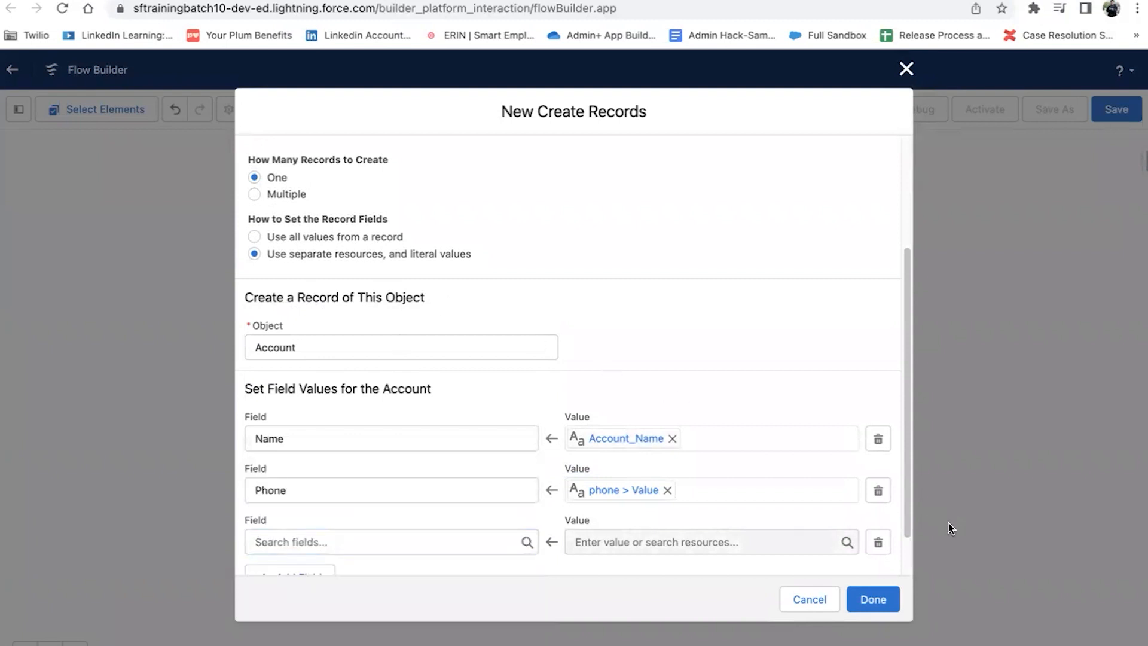
pyautogui.click(878, 544)
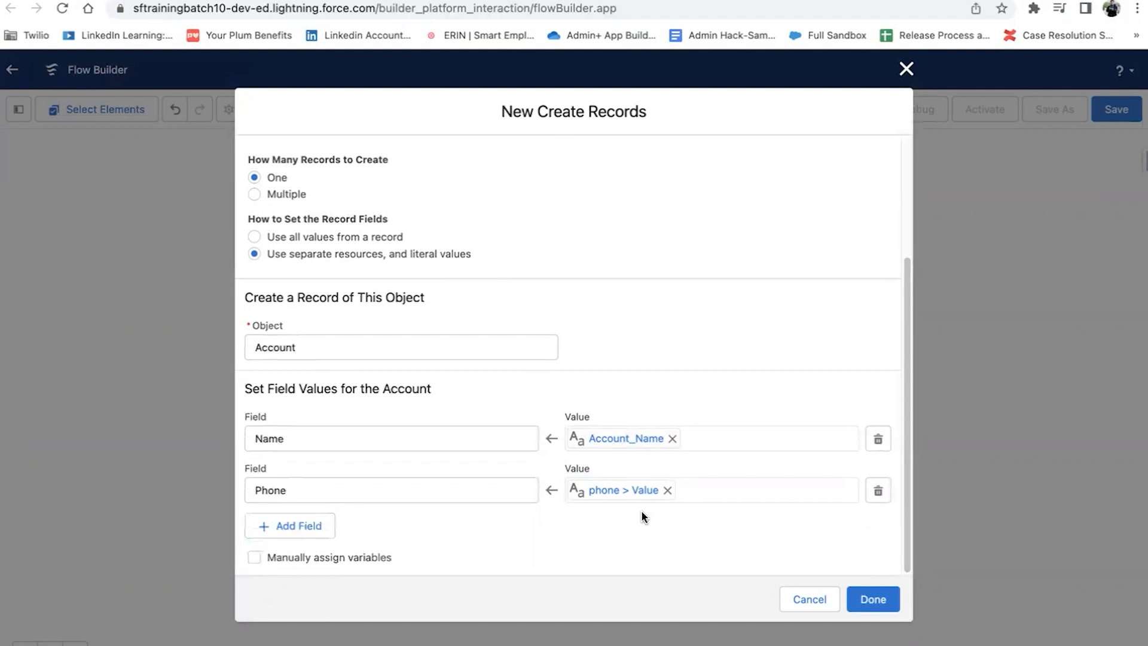
pyautogui.click(884, 601)
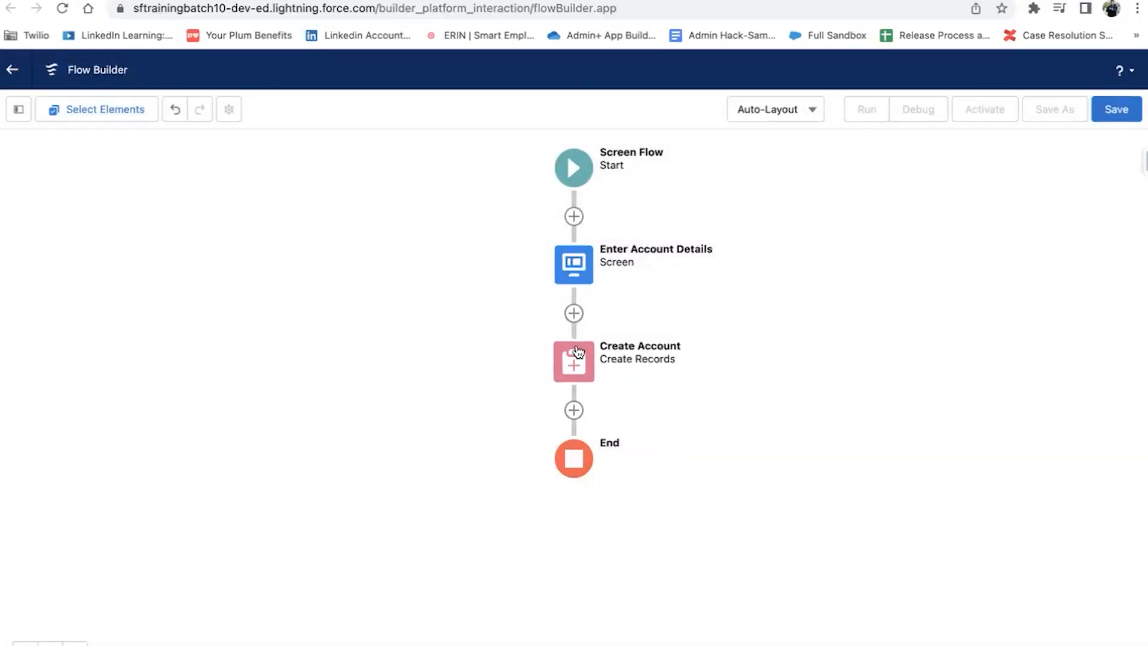
# Step: Edit the Enter Account Details screen and place a Picklist component between Phone and Email
pyautogui.click(574, 278)
pyautogui.click(573, 423)
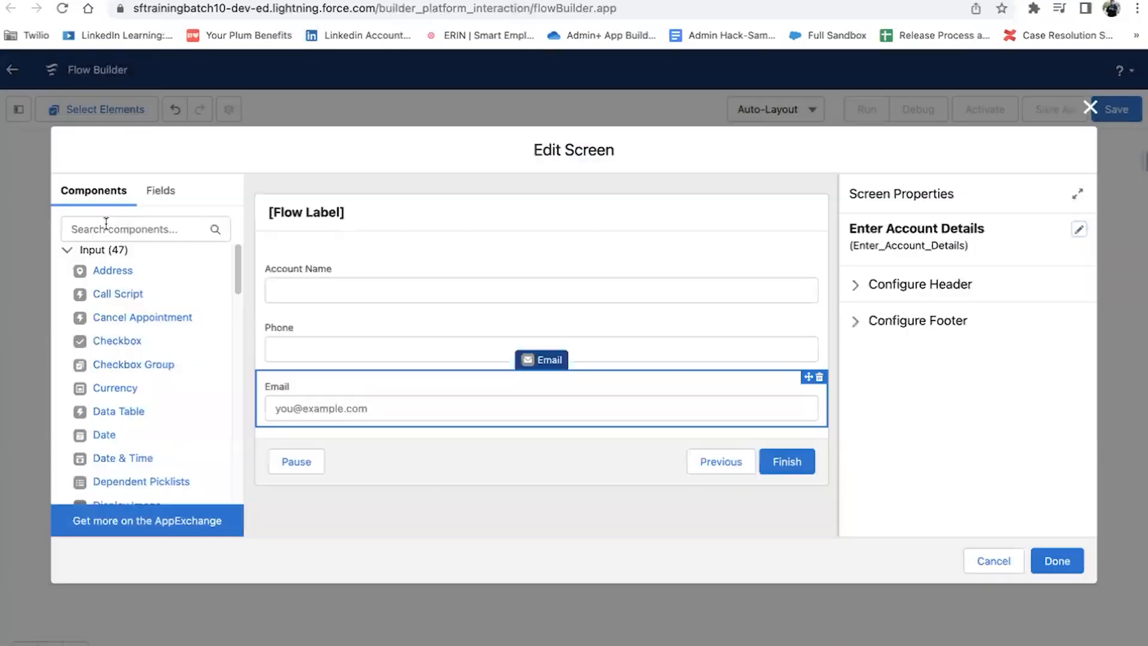
pyautogui.click(106, 222)
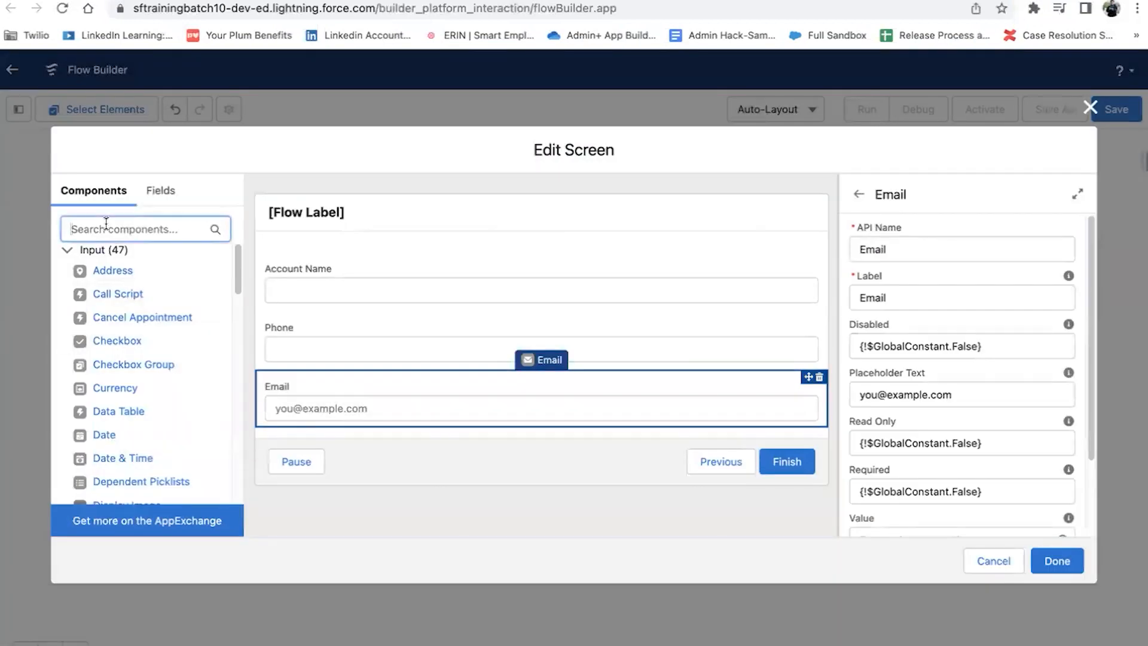
pyautogui.write('pickli')
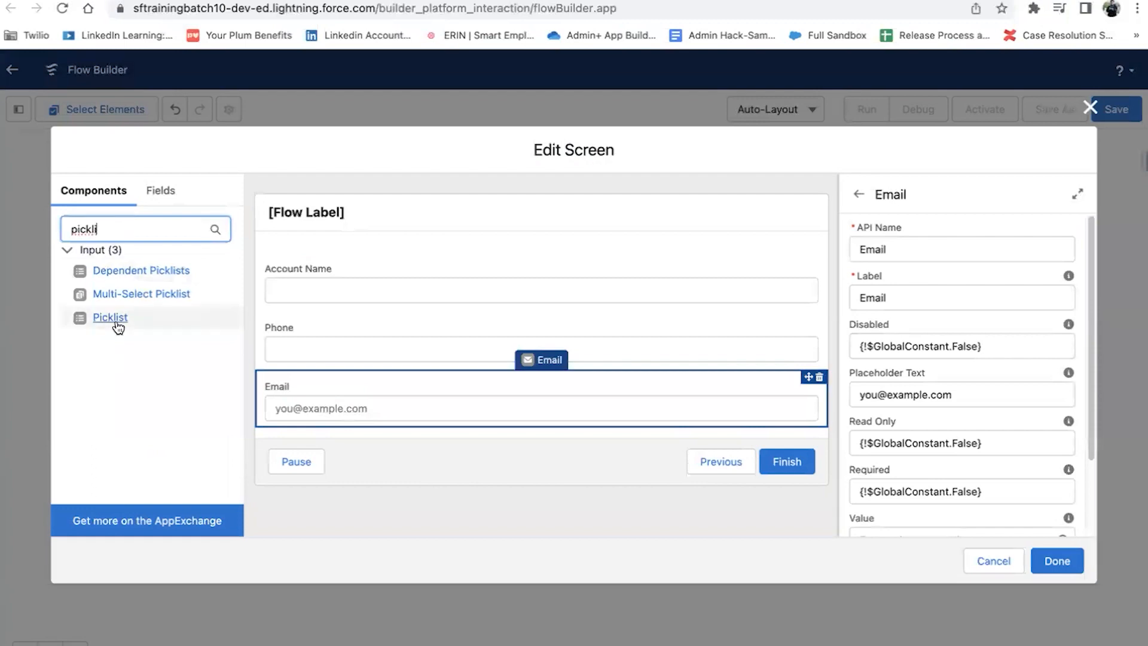
pyautogui.moveTo(114, 317); pyautogui.dragTo(436, 385)
# Step: Delete the Email field from the screen
pyautogui.click(475, 467)
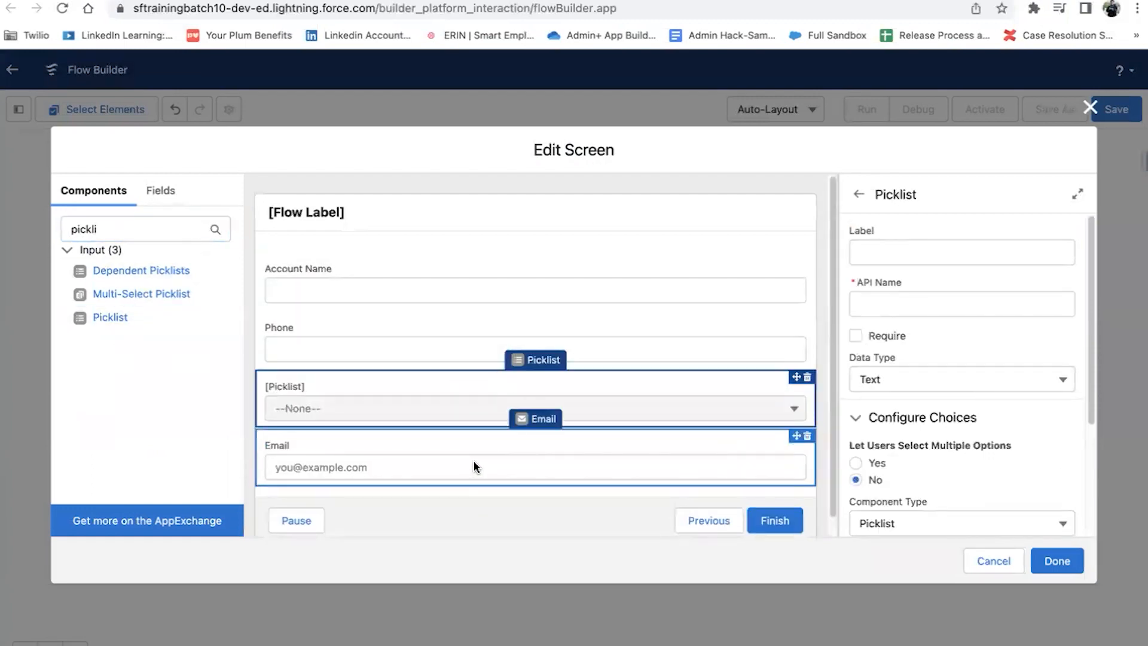
pyautogui.click(807, 436)
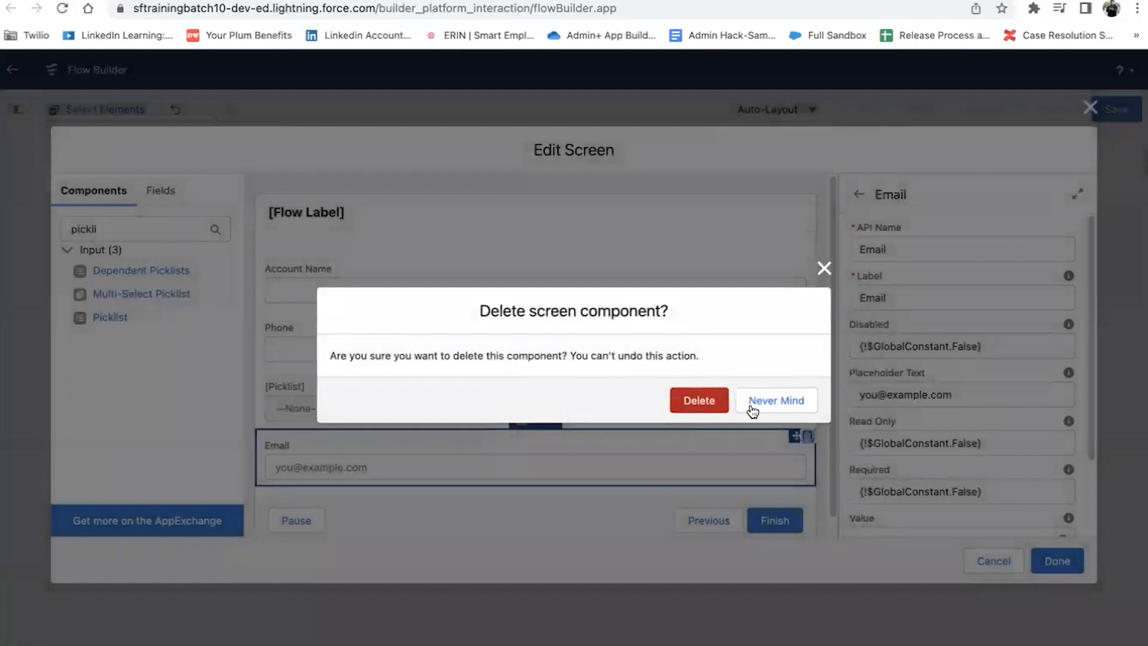
pyautogui.click(710, 401)
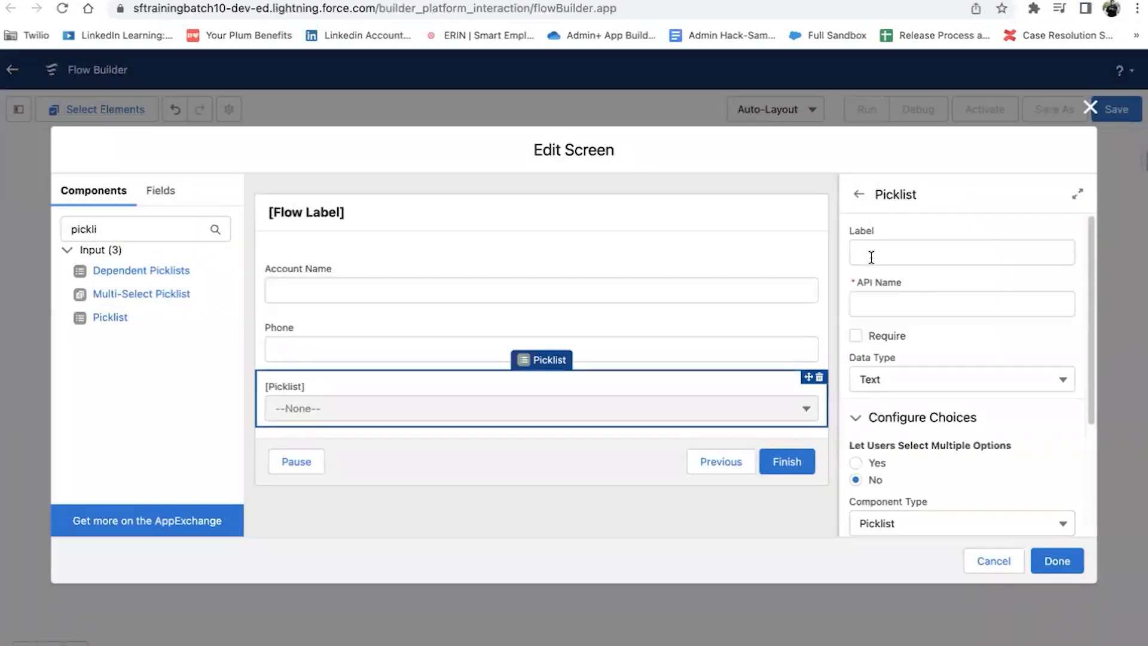
# Step: Label the picklist Rating (API name Rating) and start a New Choice Resource for its choices
pyautogui.click(871, 257)
pyautogui.write('Rating')
pyautogui.click(897, 302)
pyautogui.scroll(-1, 929, 386)
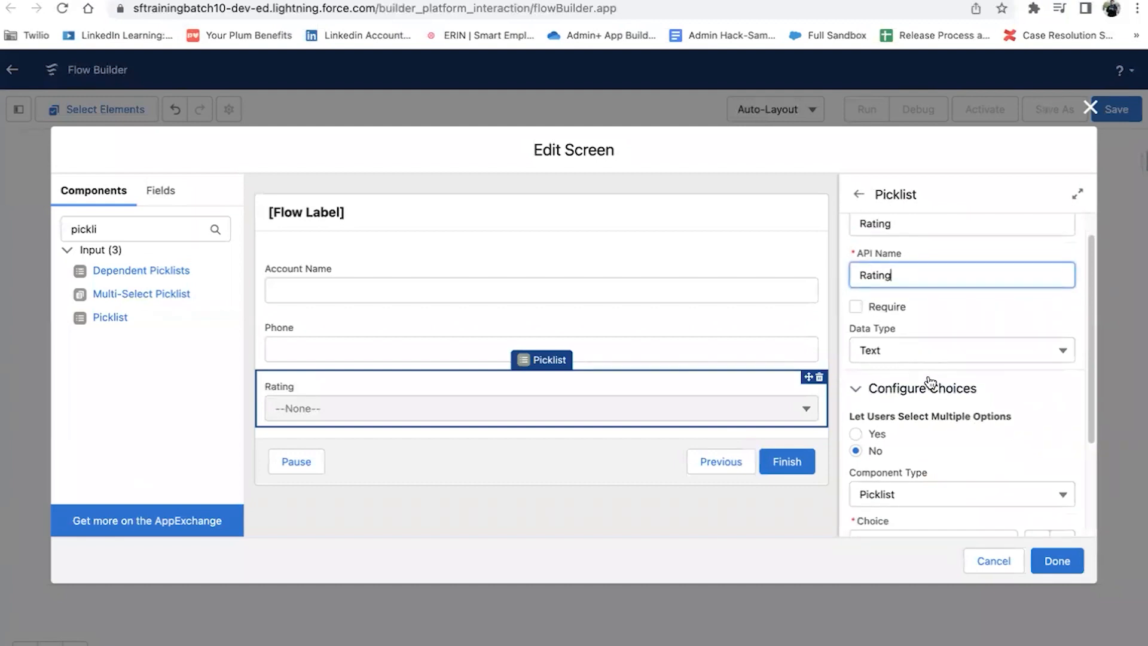
pyautogui.scroll(-2, 913, 404)
pyautogui.click(913, 405)
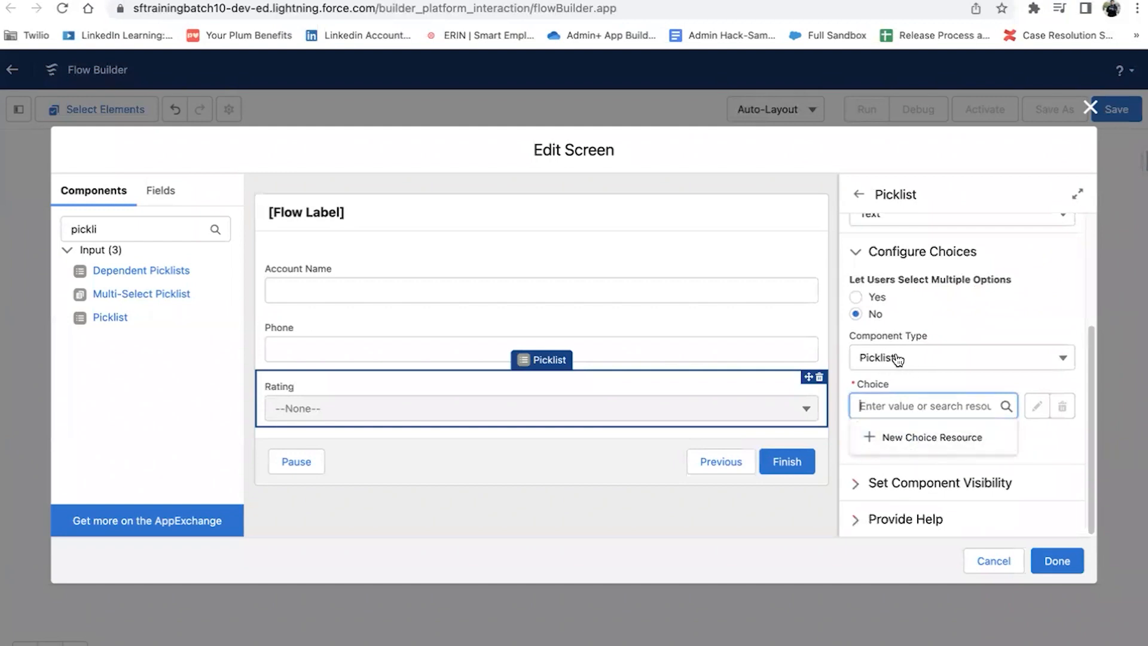
pyautogui.click(894, 436)
pyautogui.click(464, 303)
# Step: Start a new Picklist Choice Set resource named Acc_Rating on the Account object
pyautogui.click(448, 456)
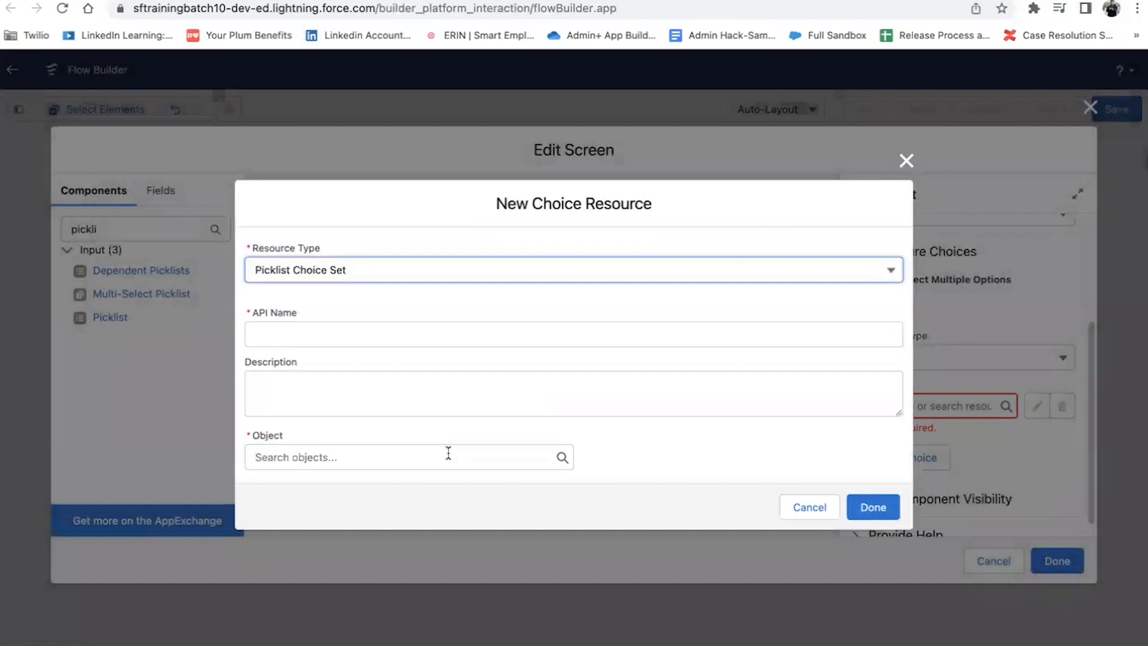
pyautogui.click(263, 326)
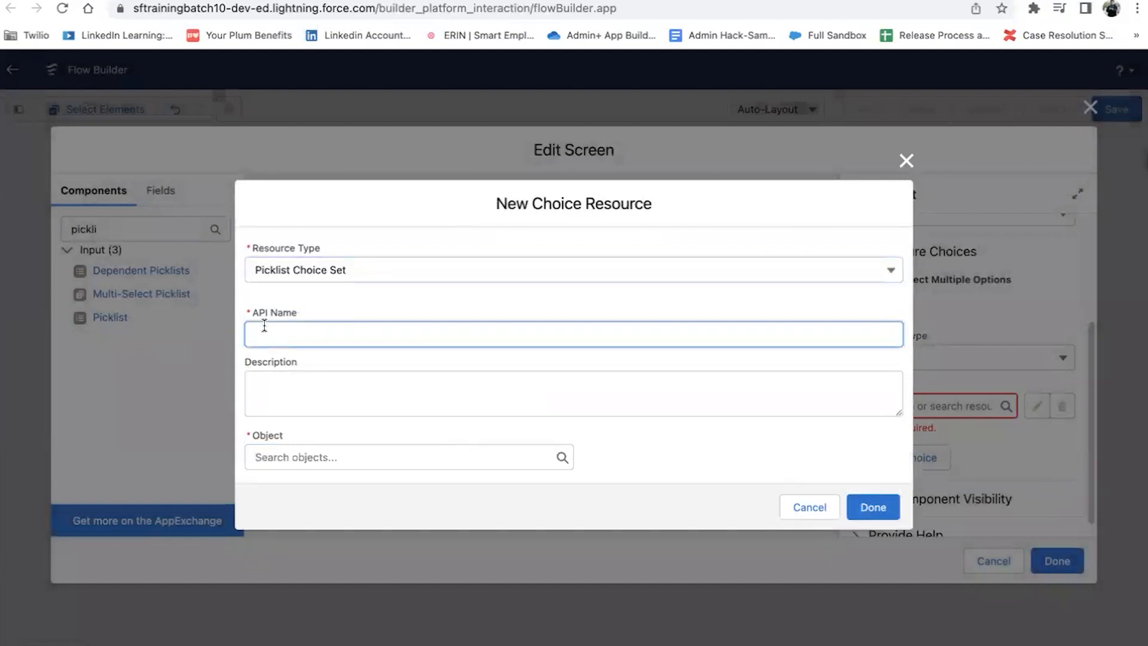
pyautogui.write('Acc Rating')
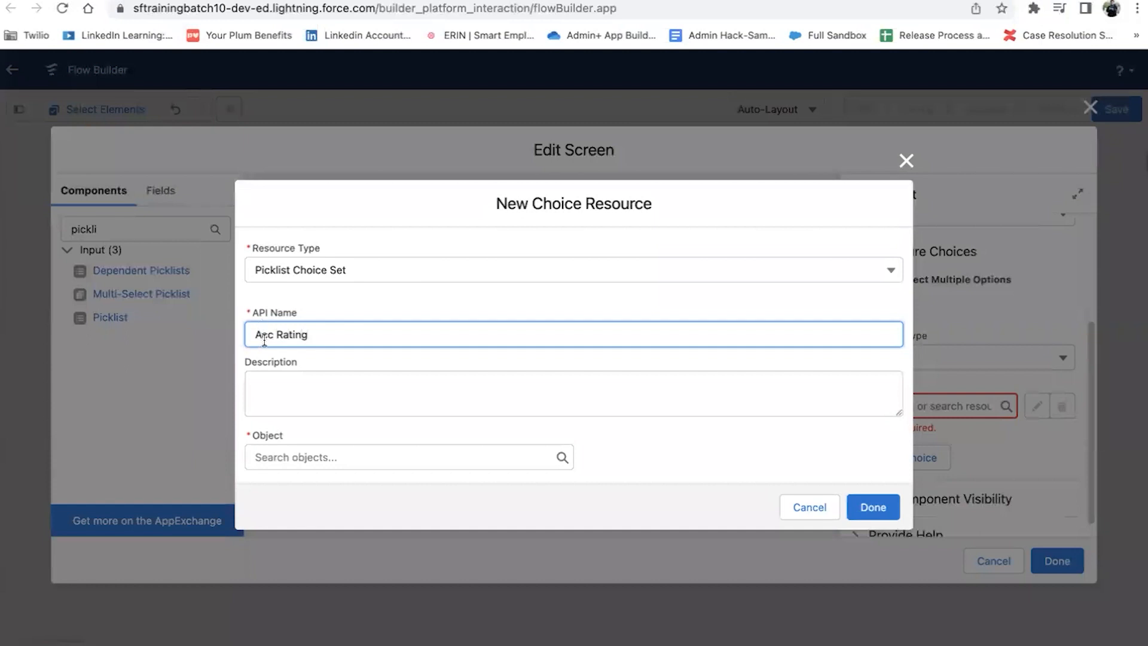
pyautogui.press('BackSpace')
pyautogui.write('_')
pyautogui.click(341, 462)
pyautogui.write('acc')
pyautogui.click(364, 356)
# Step: Build Acc_Rating from the Account Rating picklist field and assign it as the picklist's choice
pyautogui.click(354, 460)
pyautogui.click(354, 488)
pyautogui.click(350, 511)
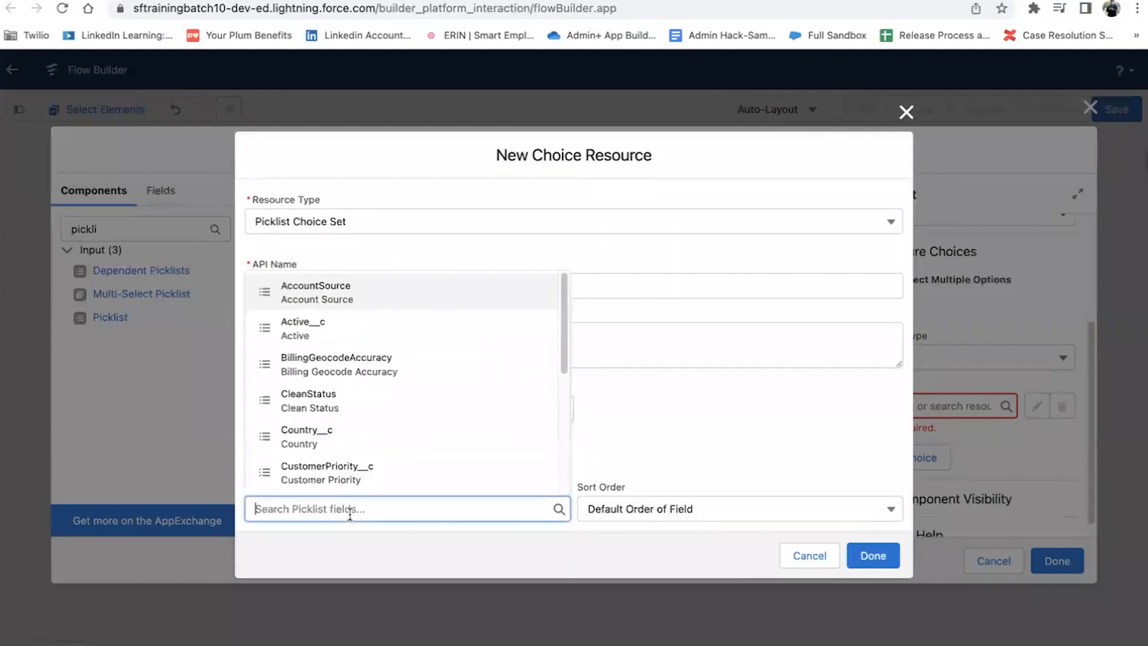
pyautogui.write('rat')
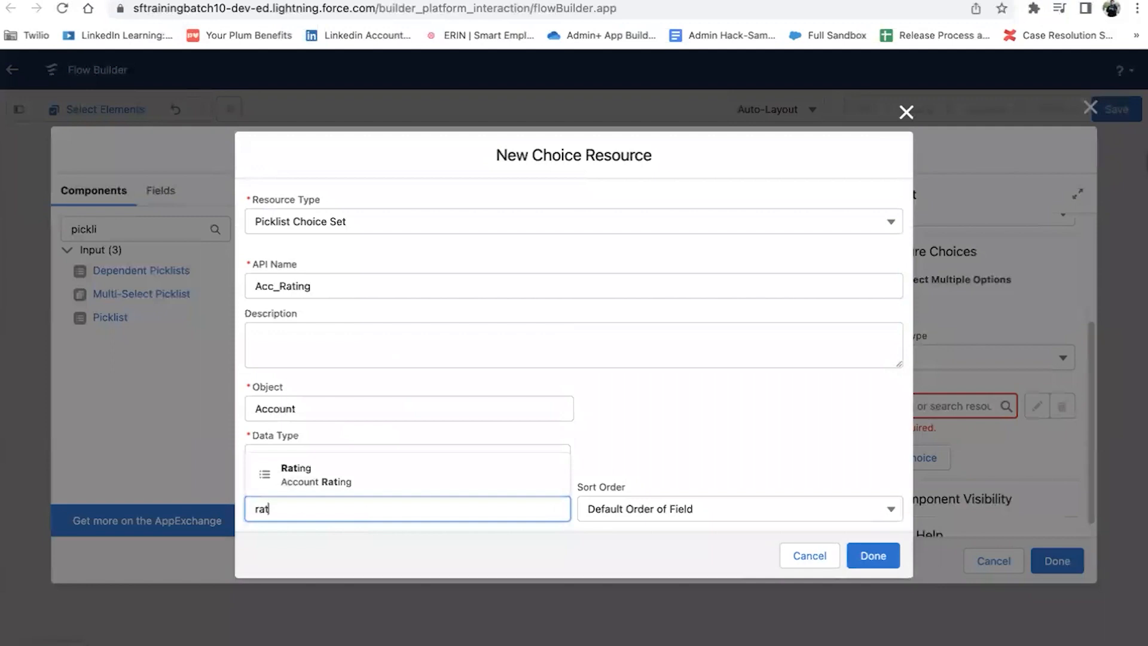
pyautogui.click(374, 487)
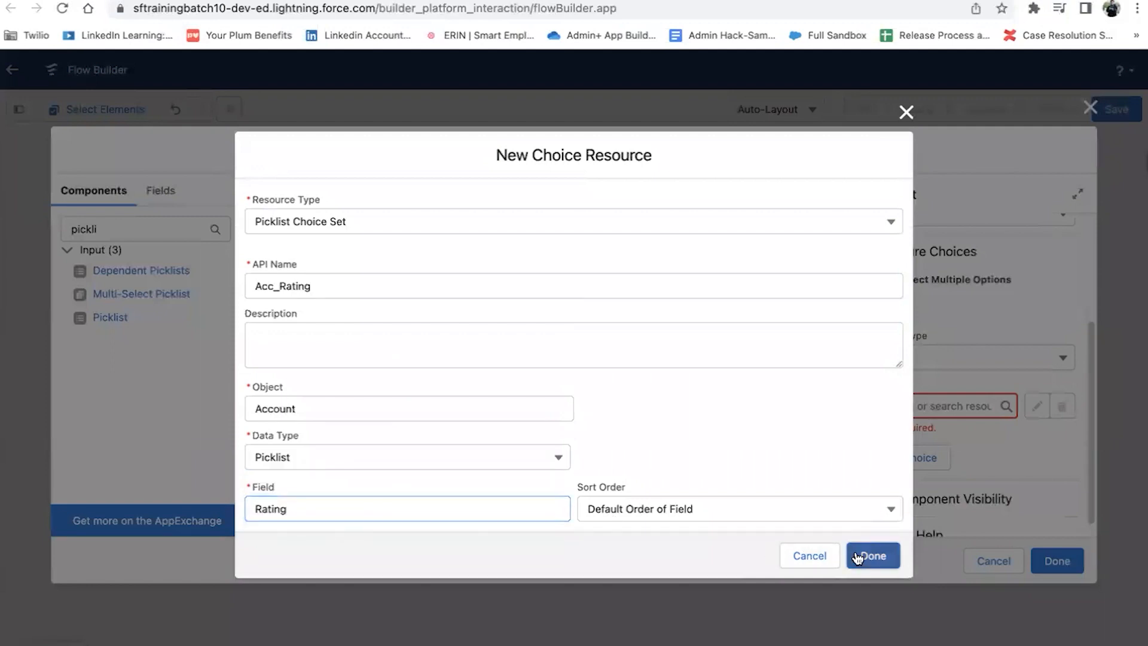
pyautogui.click(861, 553)
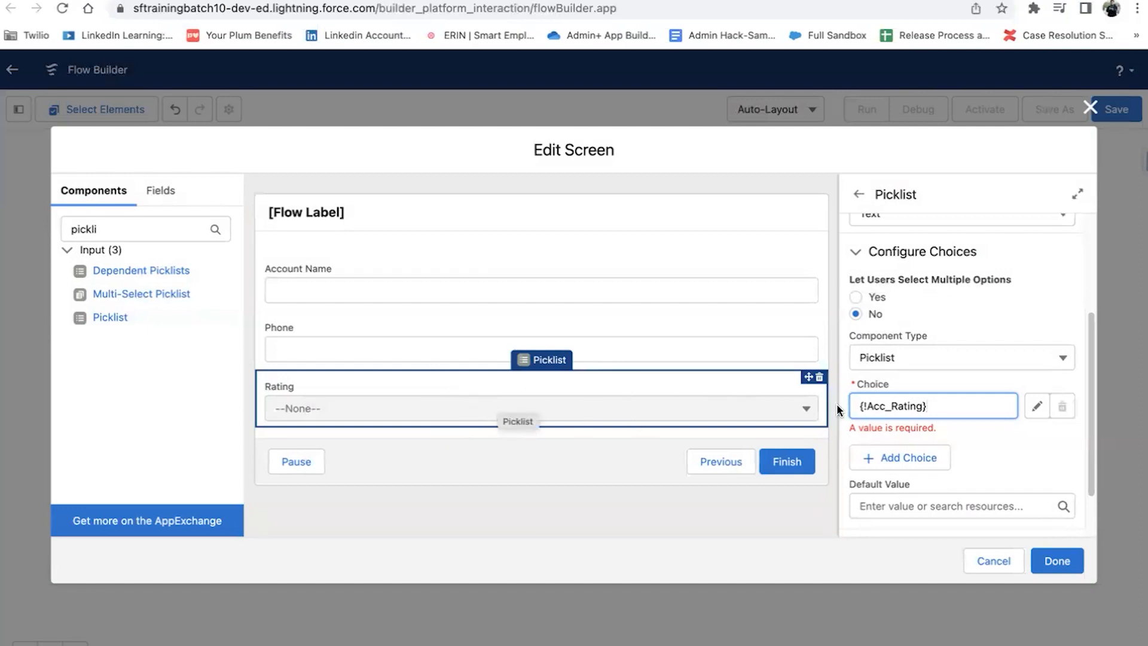
pyautogui.click(1019, 473)
# Step: Save the screen, then have Create Account set the Account Rating field to {!Rating}
pyautogui.click(1057, 559)
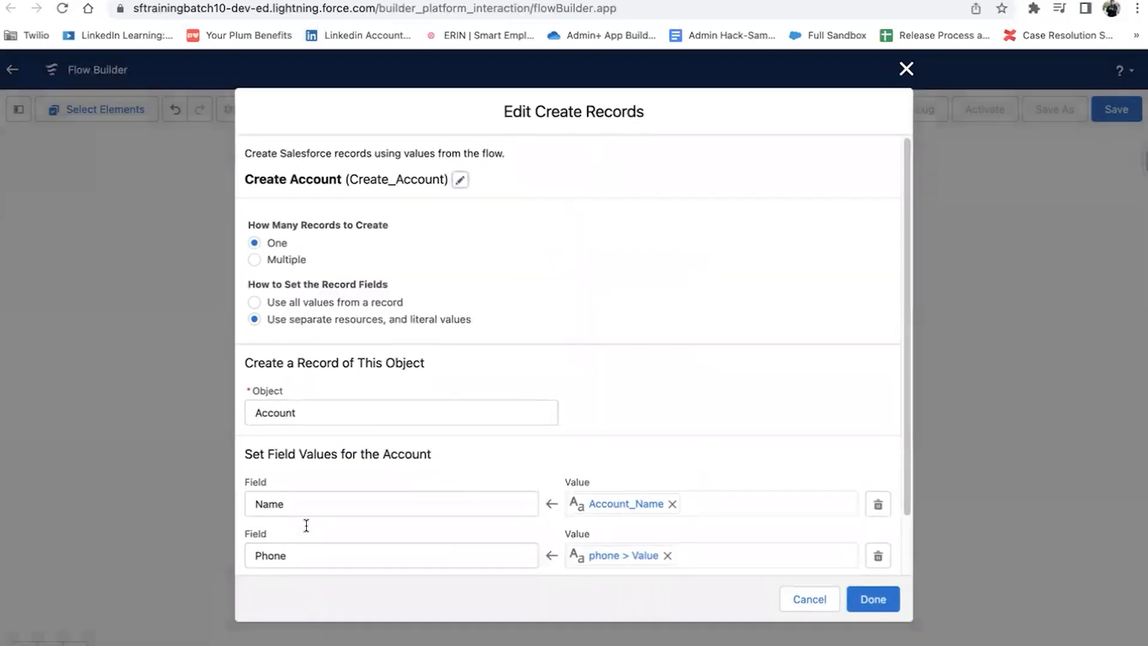
pyautogui.scroll(-2, 307, 525)
pyautogui.click(306, 541)
pyautogui.write('rat')
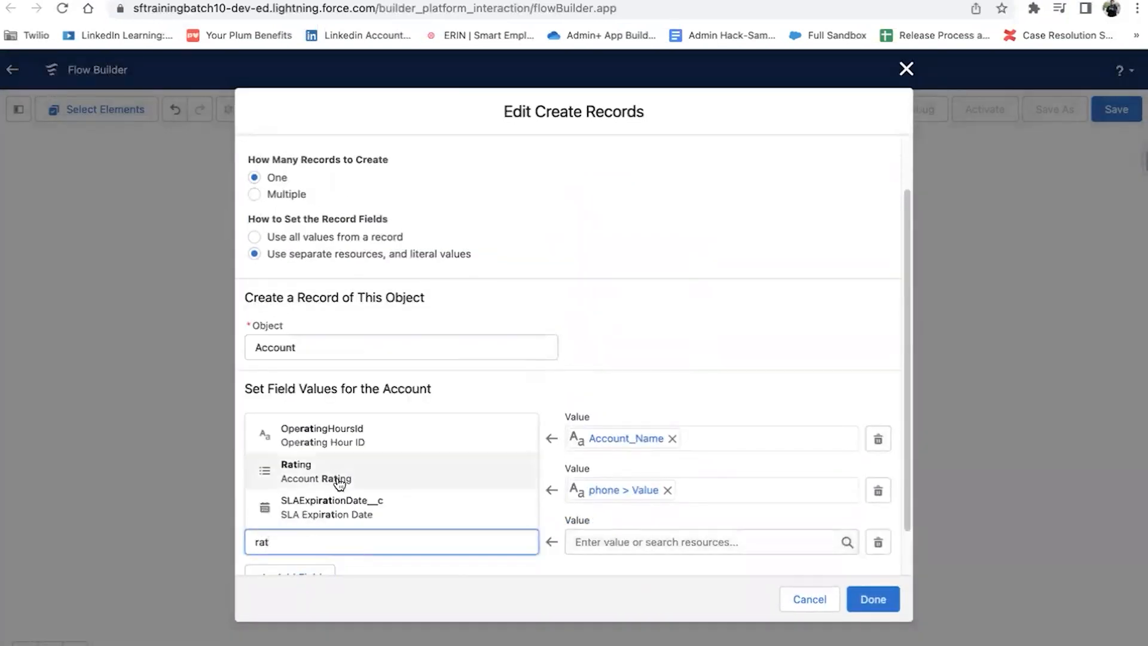
pyautogui.click(340, 483)
pyautogui.click(671, 542)
pyautogui.write('r')
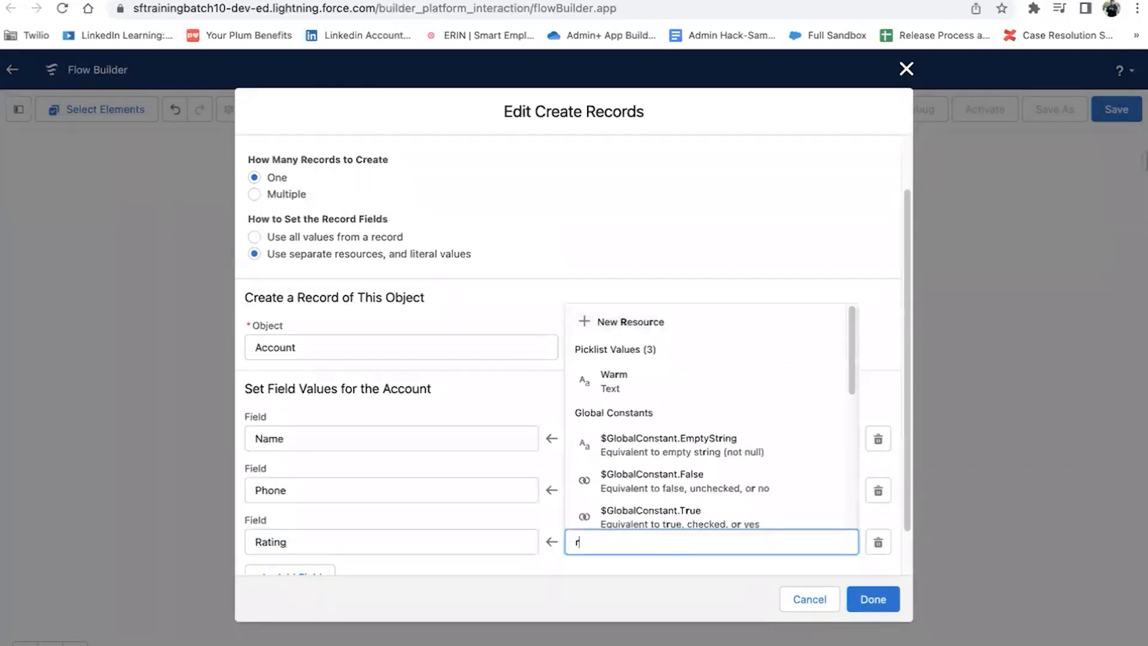
pyautogui.write('at')
pyautogui.click(674, 506)
pyautogui.click(753, 412)
pyautogui.scroll(-1, 777, 430)
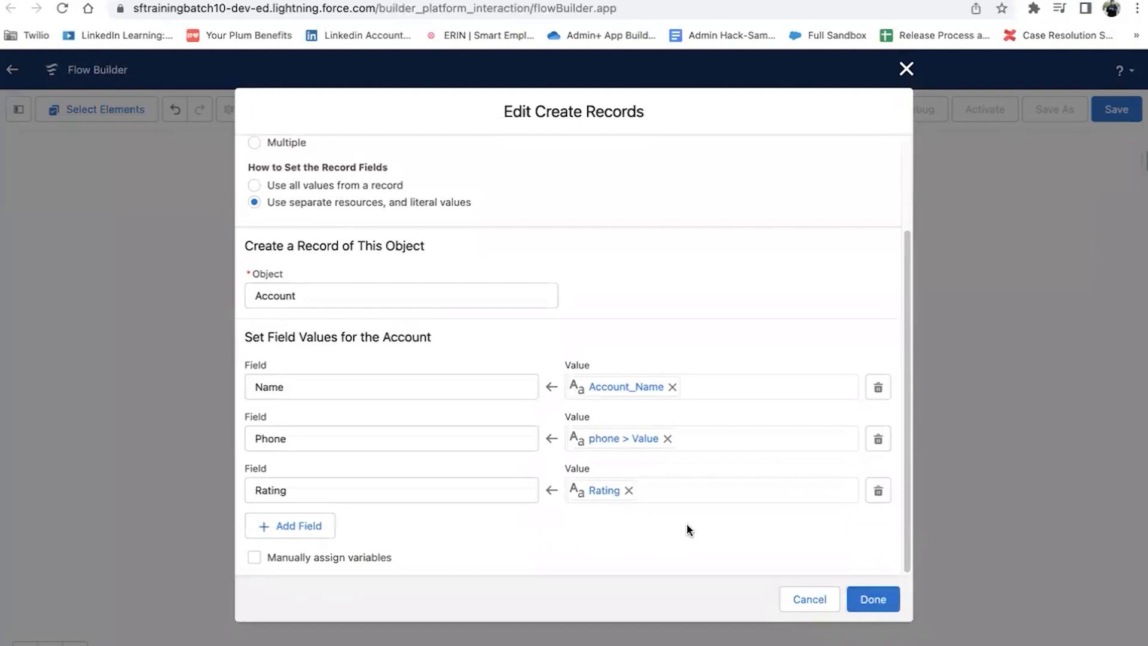
pyautogui.click(872, 600)
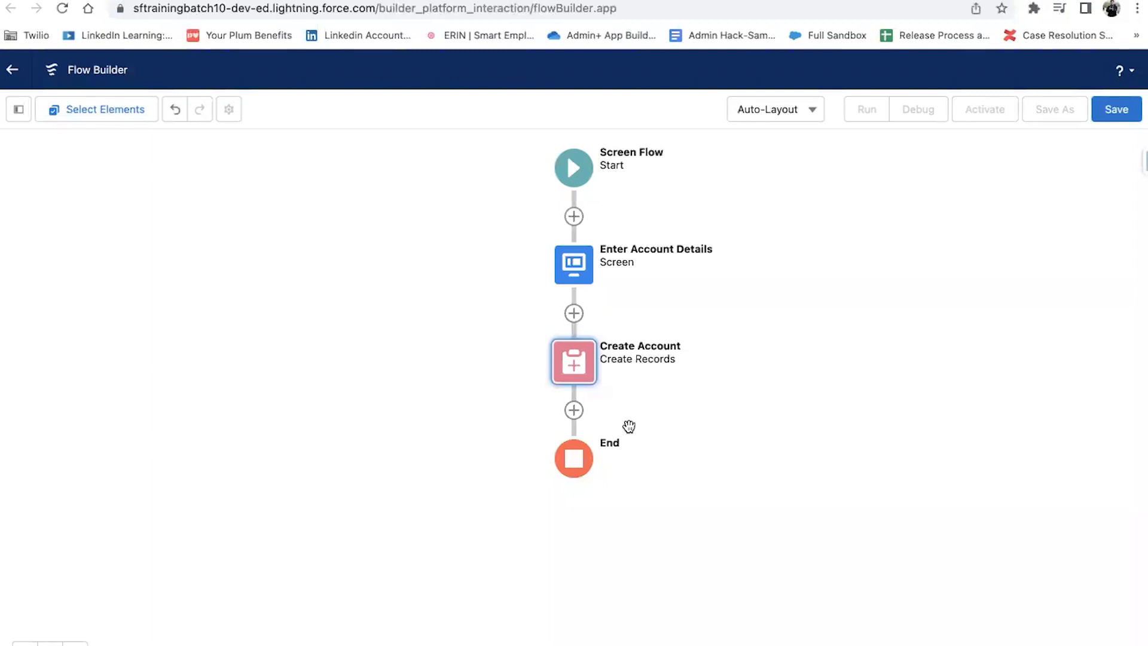
# Step: Add a Create Records element named Create Contact after Create Account
pyautogui.click(574, 410)
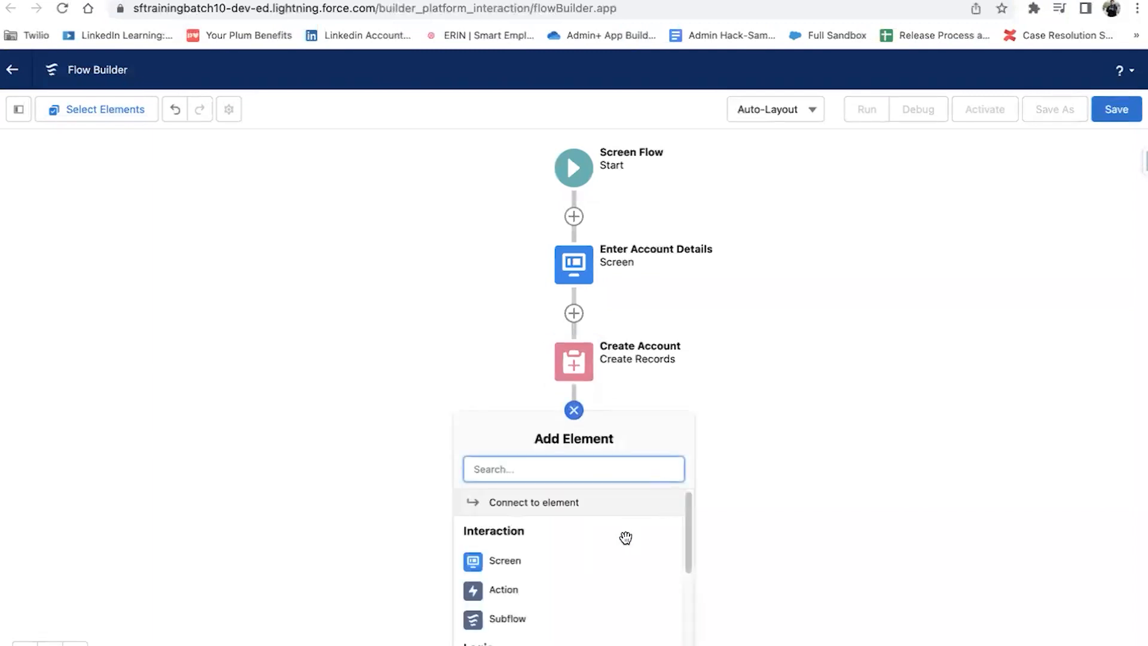
pyautogui.scroll(-5, 625, 538)
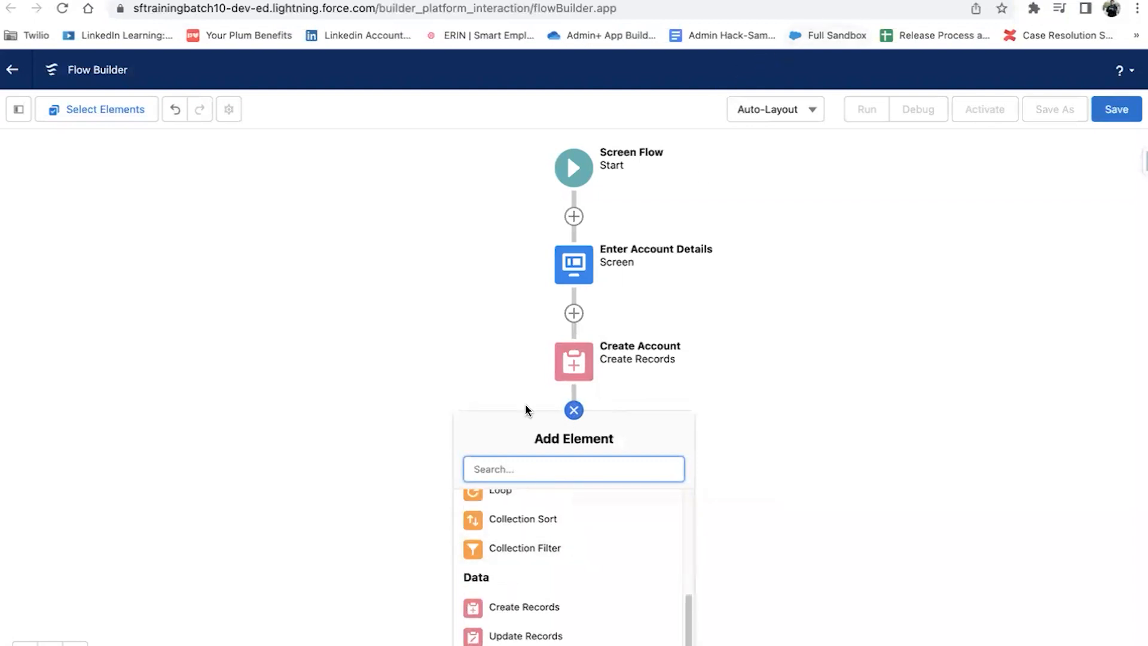
pyautogui.scroll(-1, 526, 598)
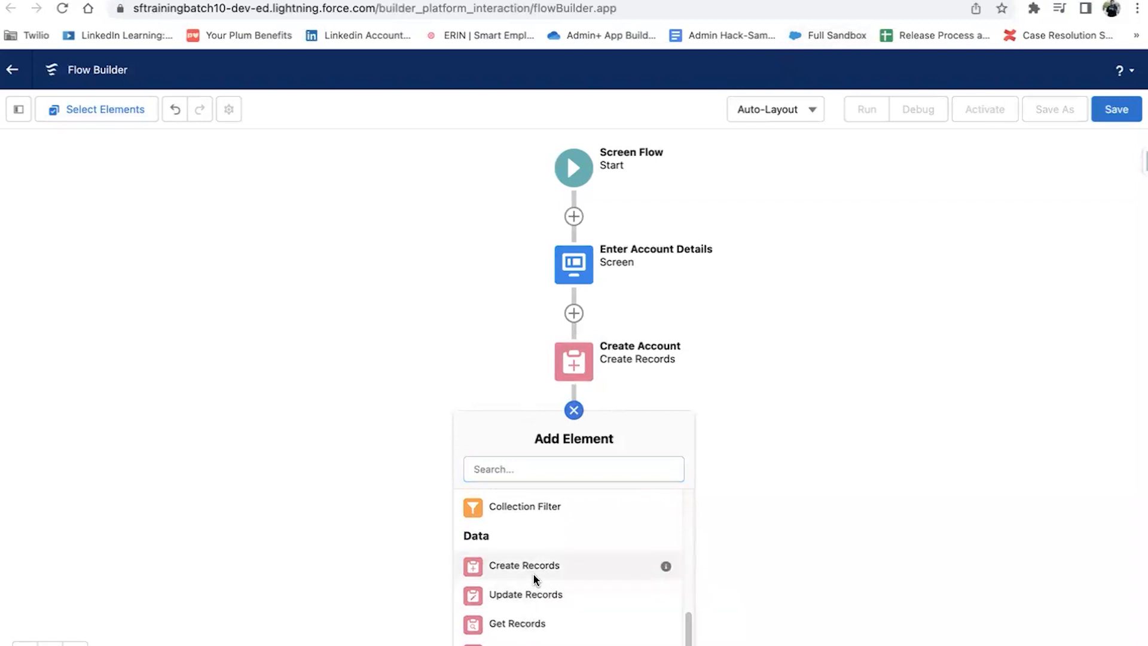
pyautogui.click(533, 573)
pyautogui.write('cR')
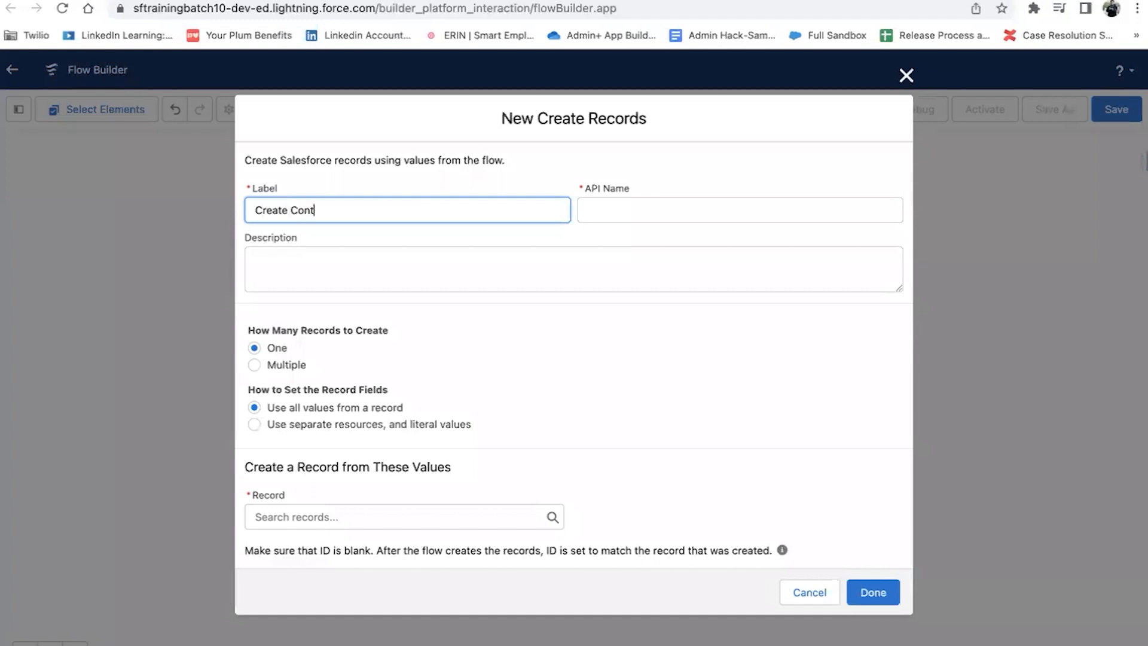
pyautogui.click(640, 214)
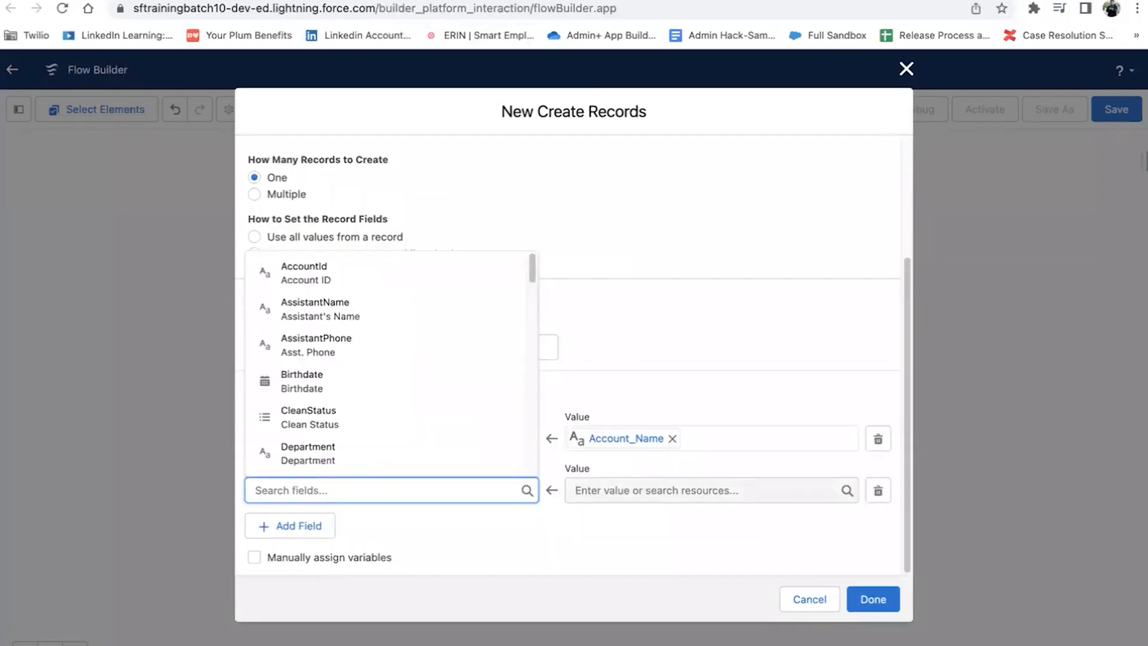
pyautogui.write('acc')
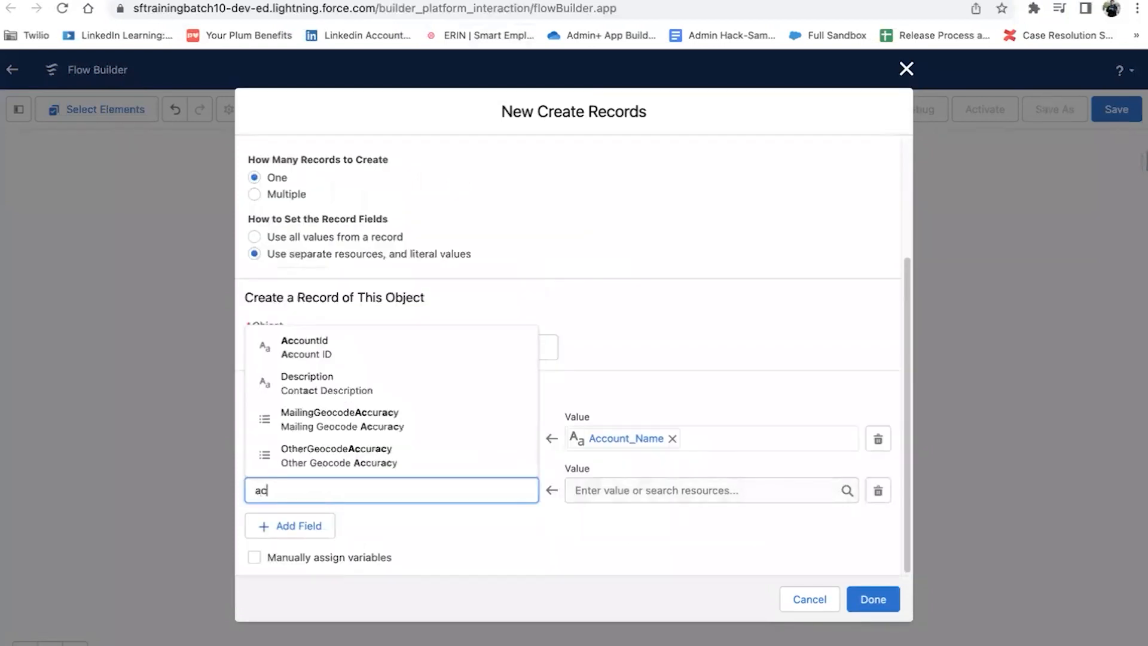
pyautogui.press('BackSpace')
pyautogui.press('BackSpace')
pyautogui.press('BackSpace')
pyautogui.click(624, 360)
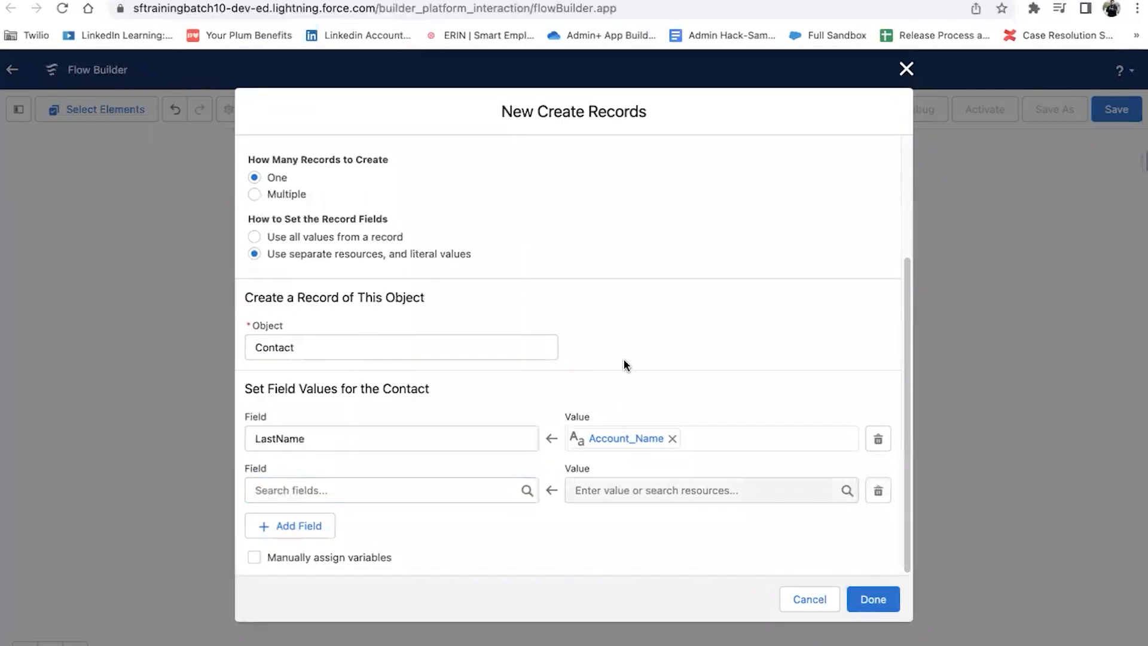
# Step: Map the Contact's AccountId field to the Create_Account record and add a third field row
pyautogui.click(380, 495)
pyautogui.write('acc')
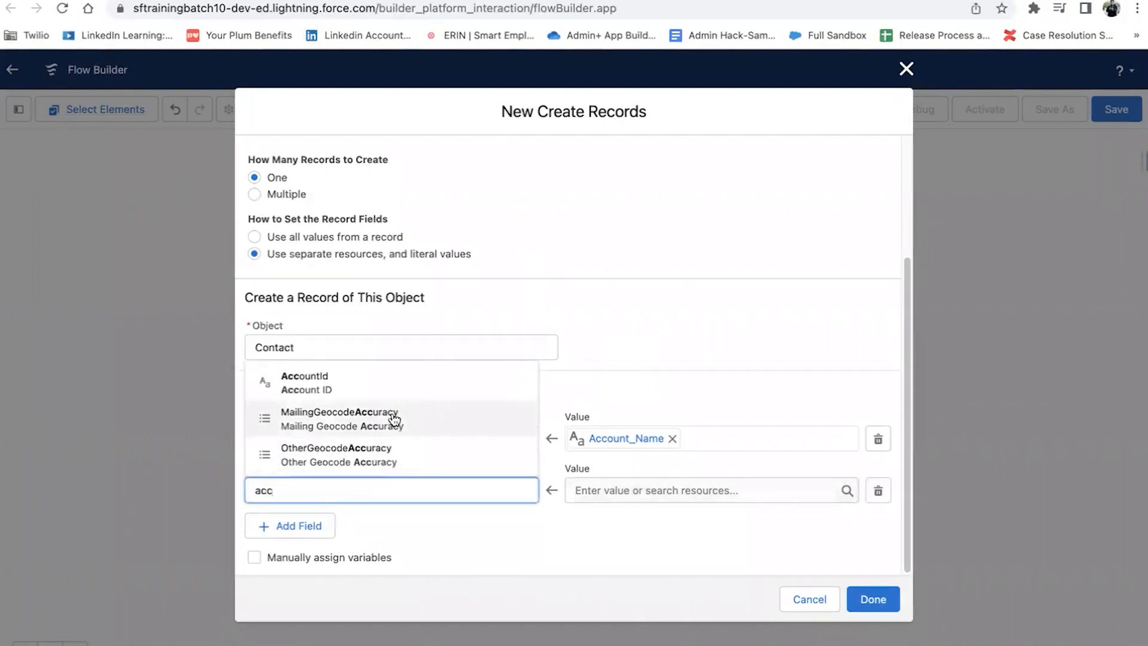
pyautogui.click(399, 385)
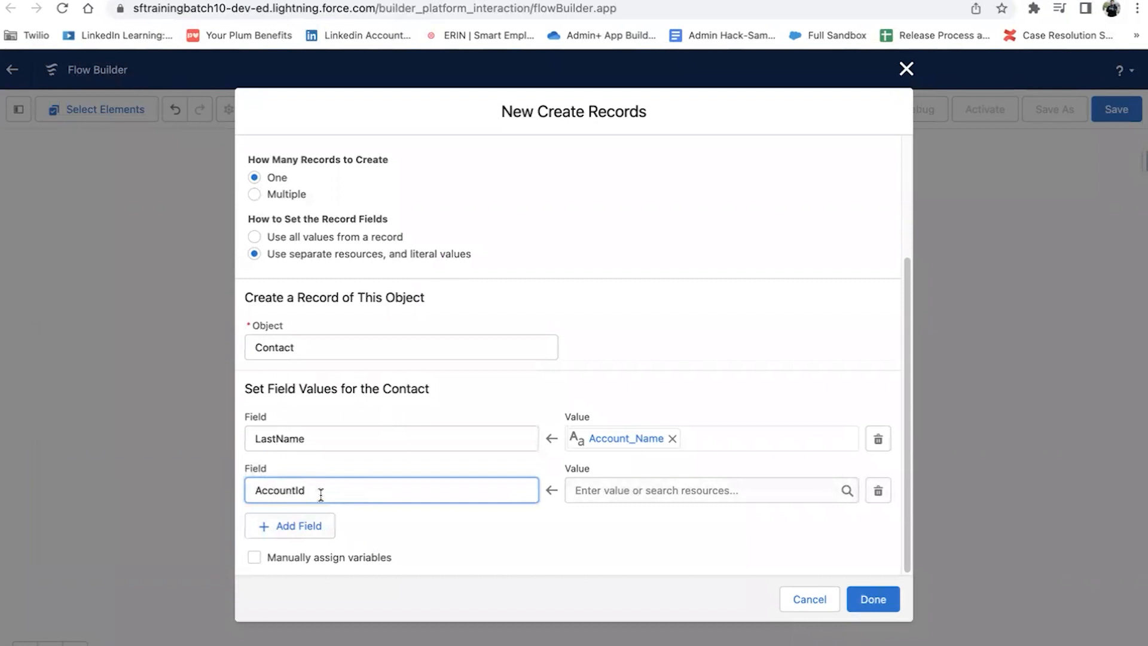
pyautogui.click(660, 498)
pyautogui.scroll(-10, 703, 456)
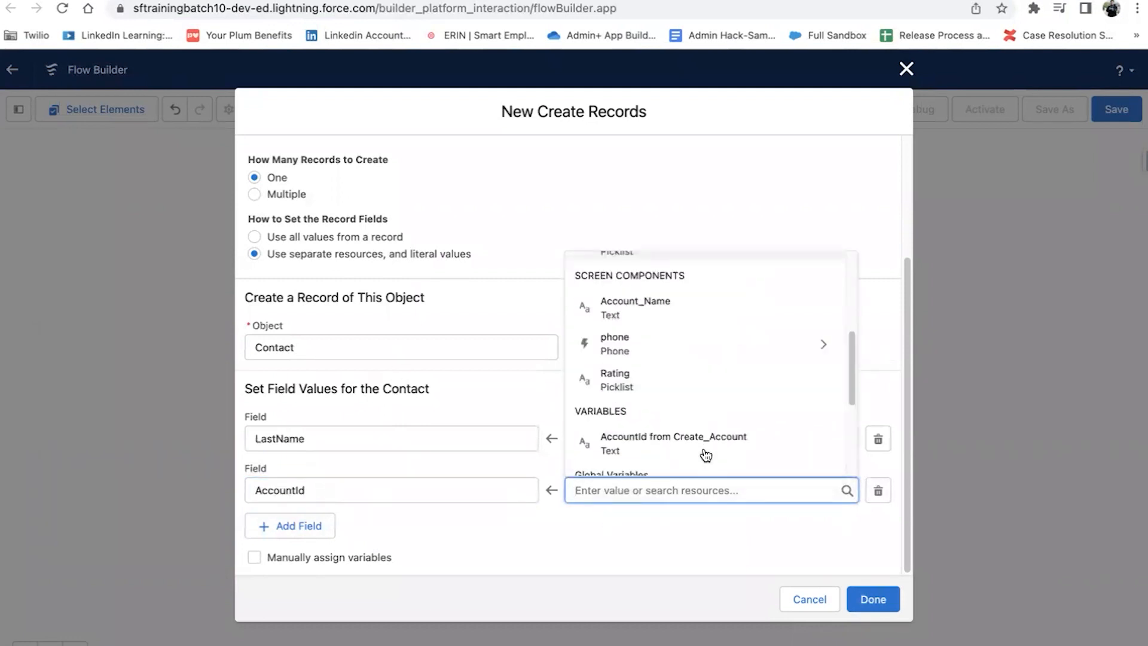
pyautogui.scroll(10, 705, 456)
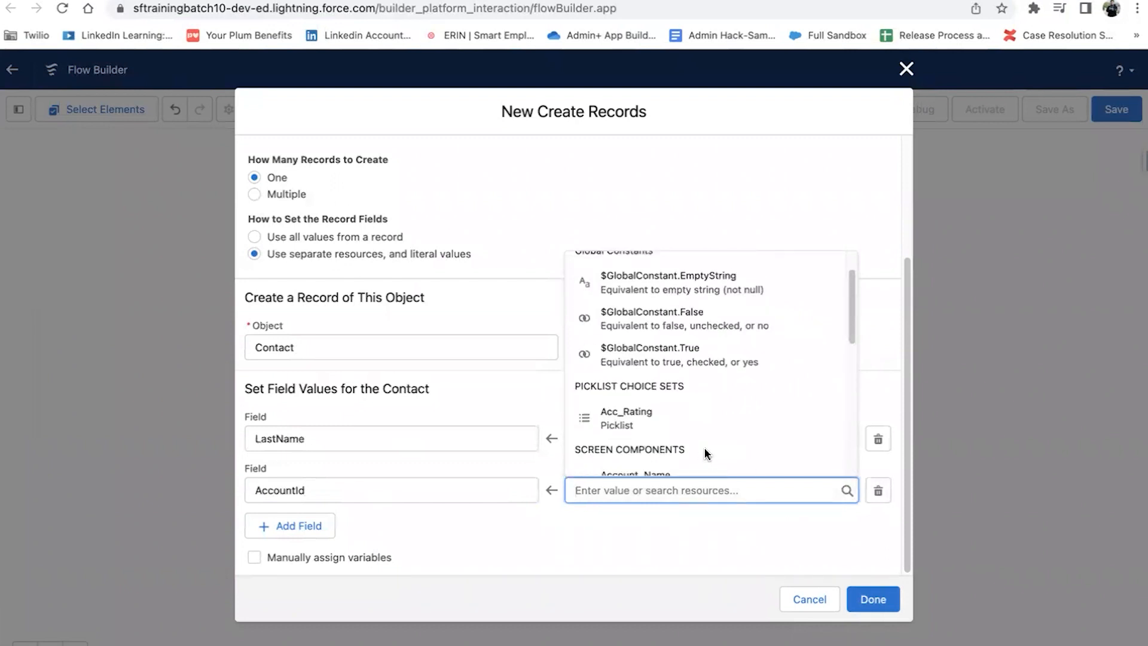
pyautogui.write('cre')
pyautogui.click(719, 456)
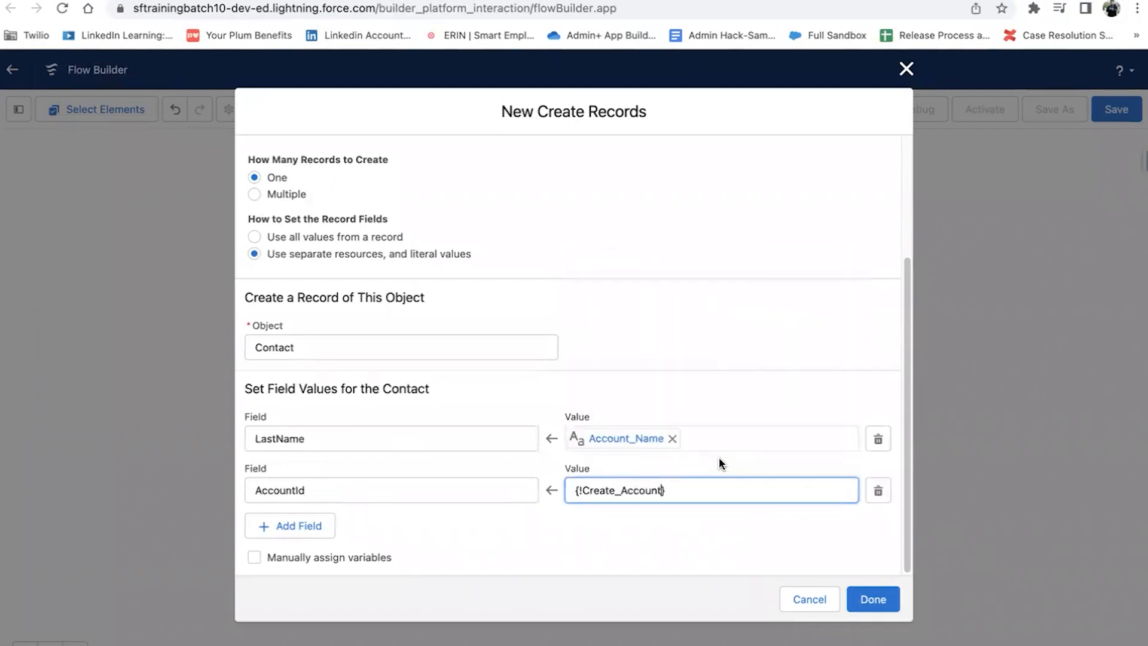
pyautogui.click(272, 524)
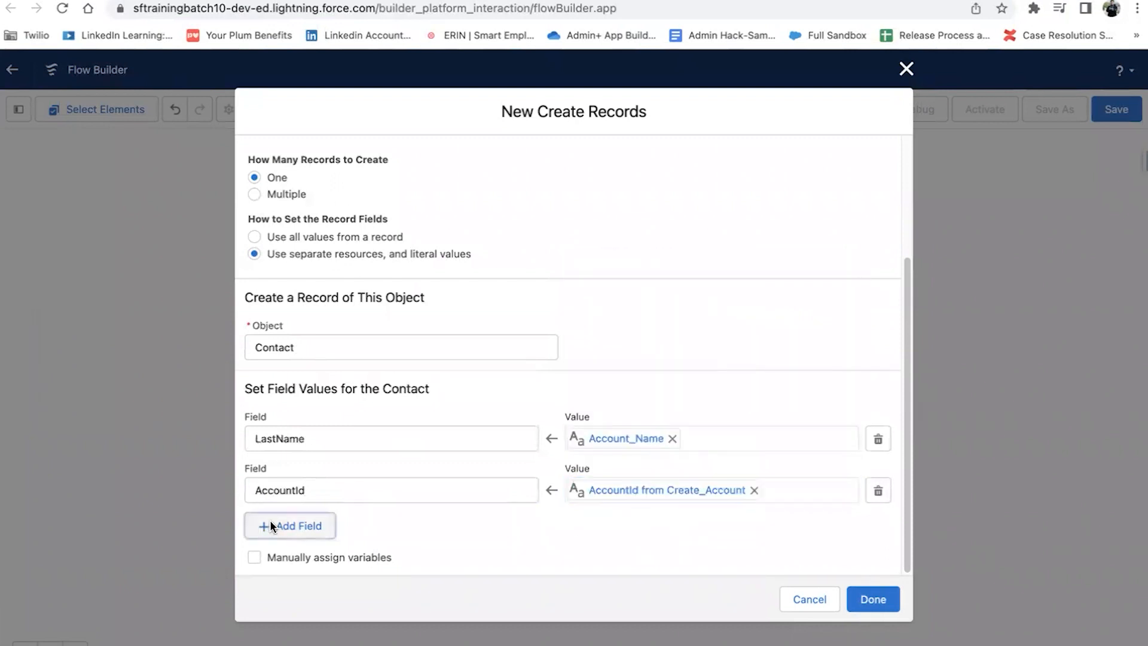
# Step: Add MobilePhone as the third Contact field, mapped to the phone screen component
pyautogui.click(408, 491)
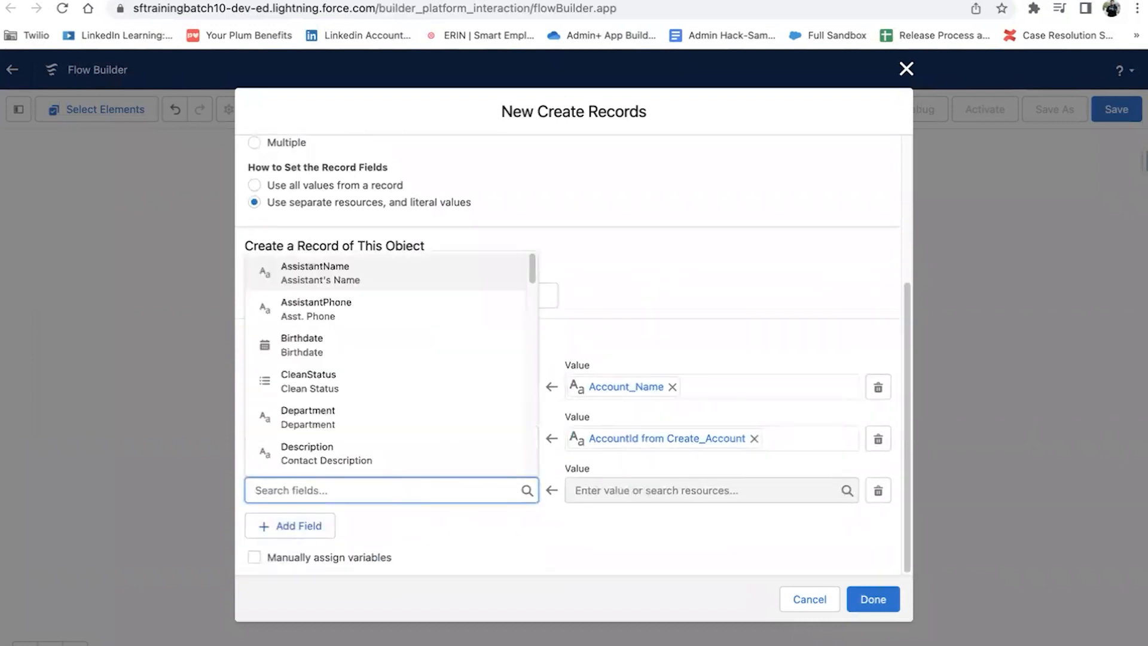
pyautogui.write('phon')
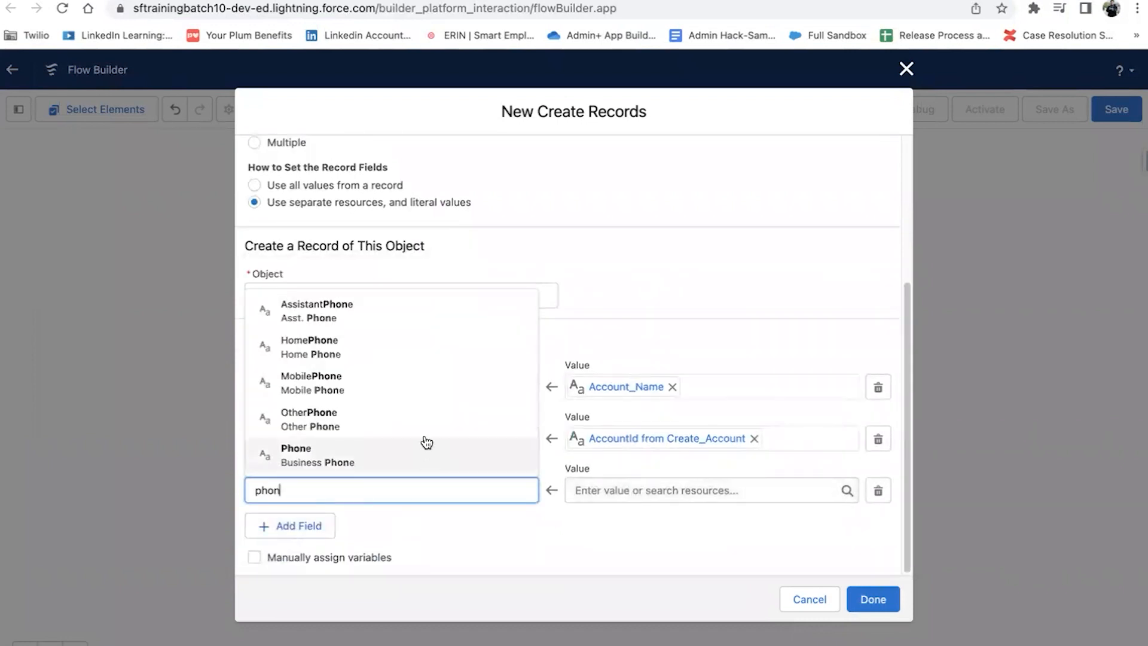
pyautogui.click(378, 382)
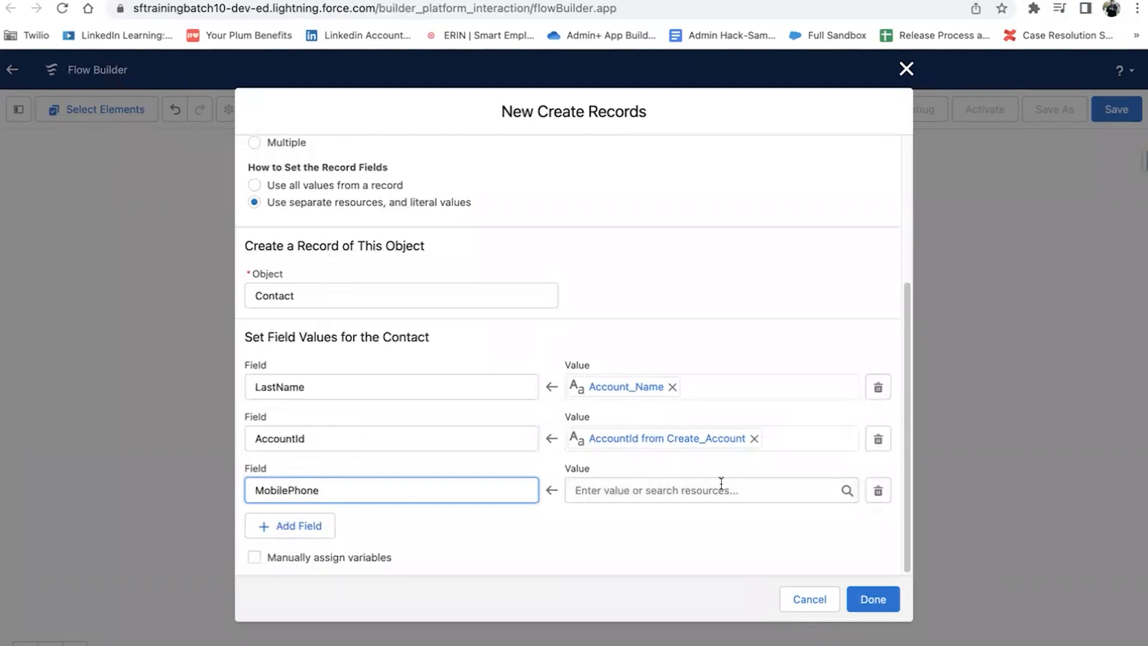
pyautogui.click(721, 483)
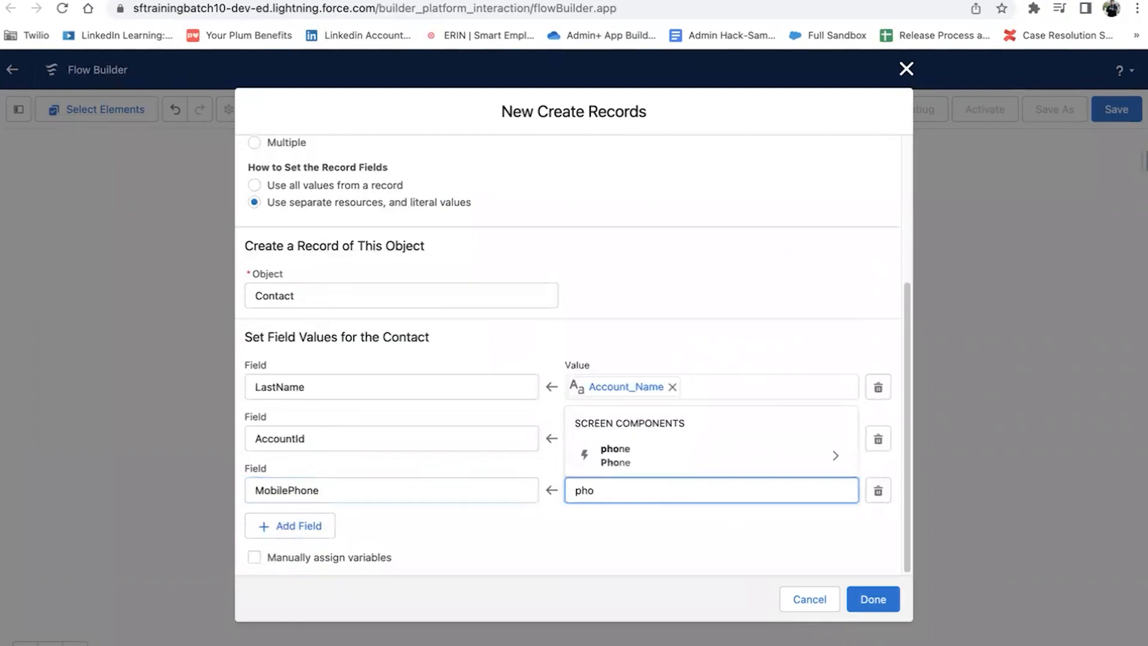
pyautogui.press('BackSpace')
pyautogui.press('BackSpace')
pyautogui.press('BackSpace')
pyautogui.write('phone')
pyautogui.click(697, 467)
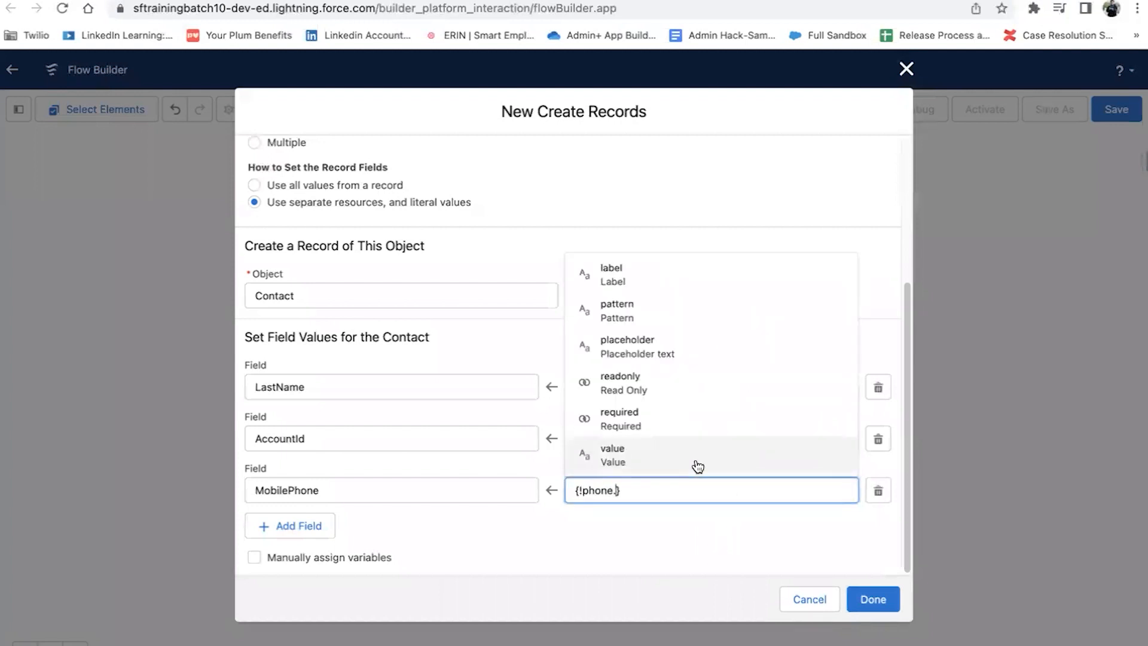
pyautogui.write('val')
pyautogui.click(714, 437)
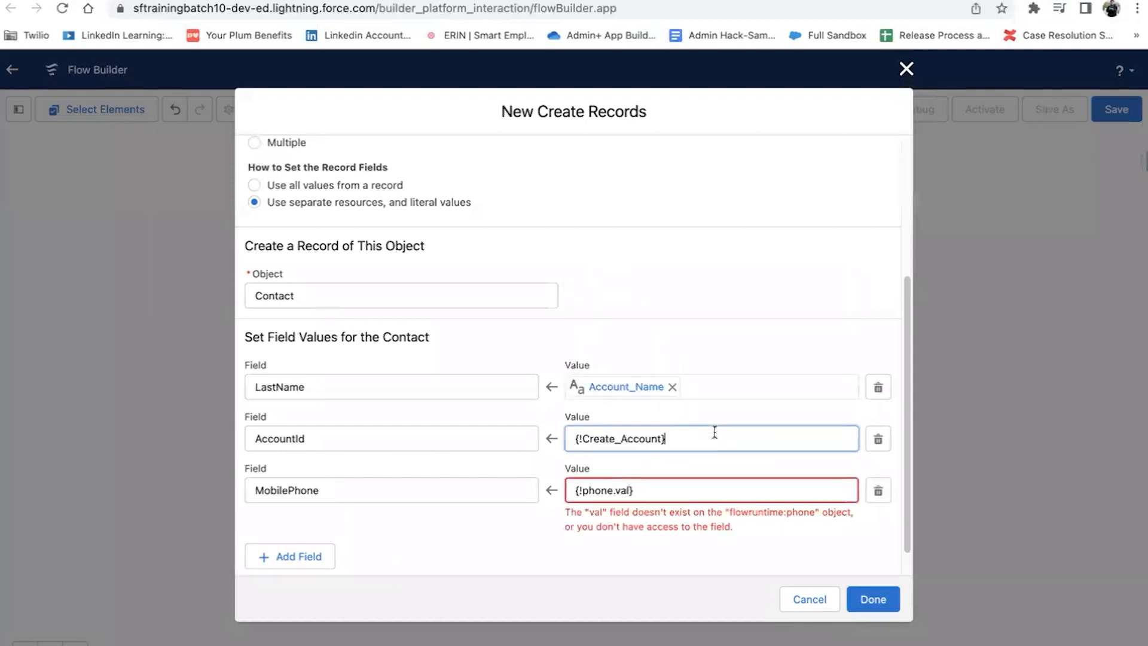
# Step: Correct the MobilePhone value to the phone component's Value and save Create Contact
pyautogui.click(632, 493)
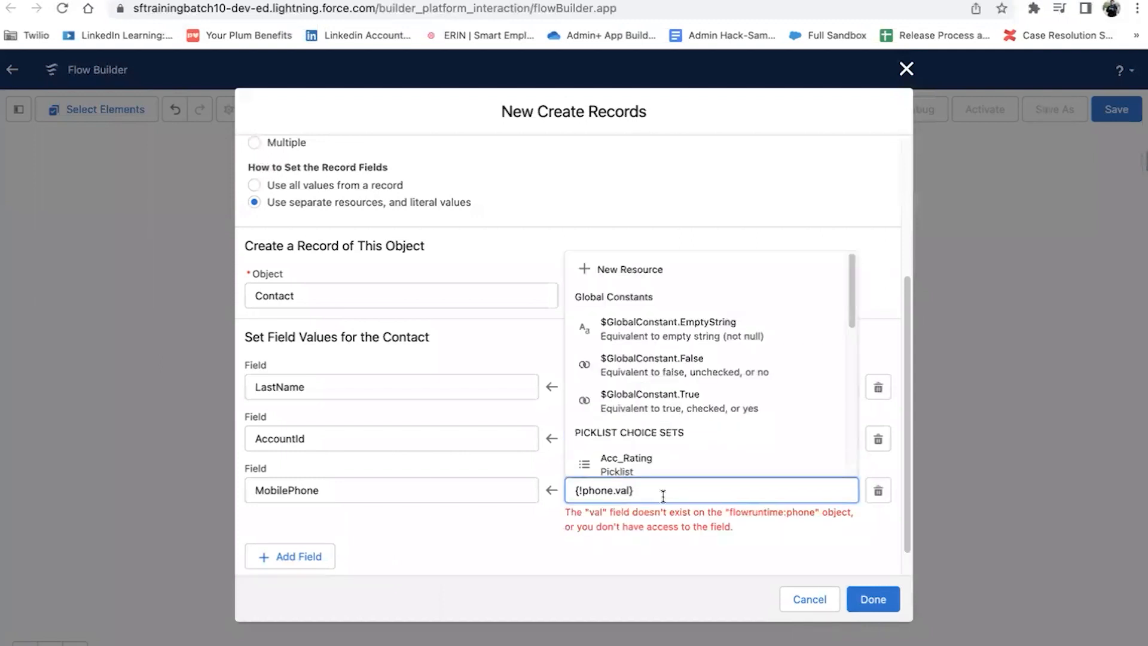
pyautogui.press('BackSpace')
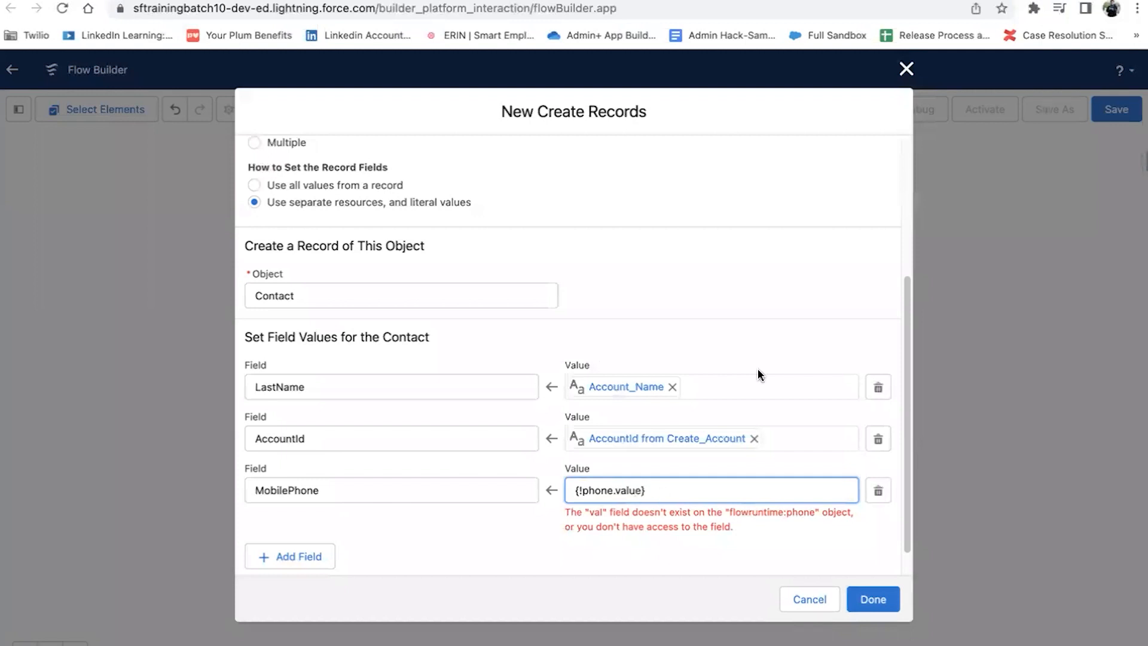
pyautogui.click(763, 344)
pyautogui.click(691, 494)
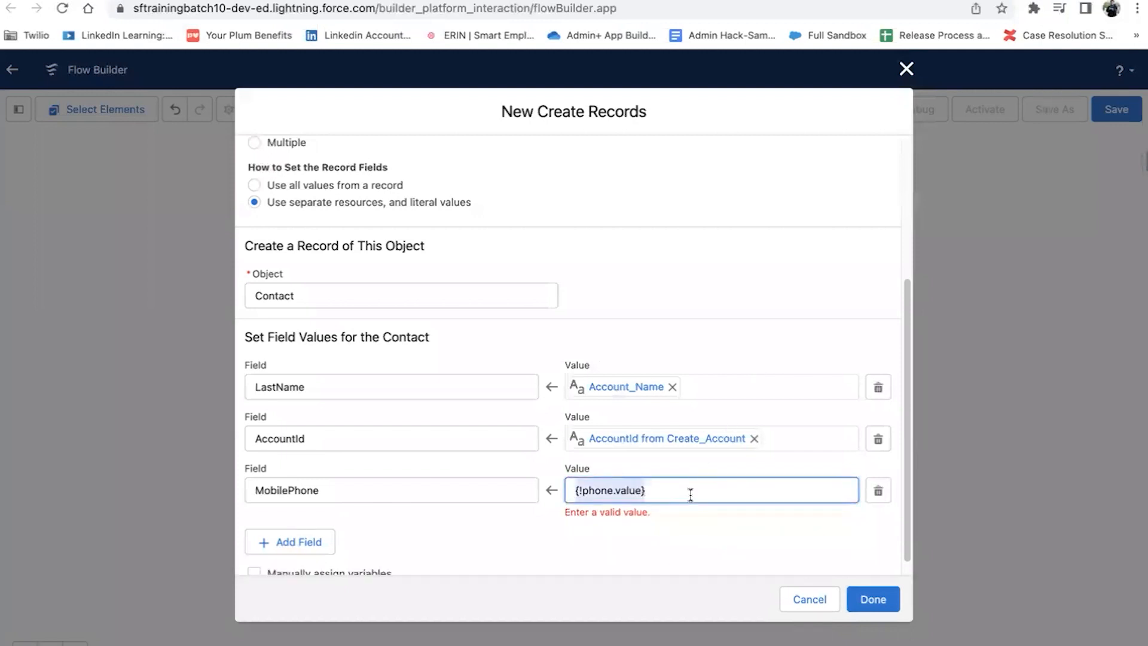
pyautogui.write('phone')
pyautogui.click(710, 453)
pyautogui.click(712, 452)
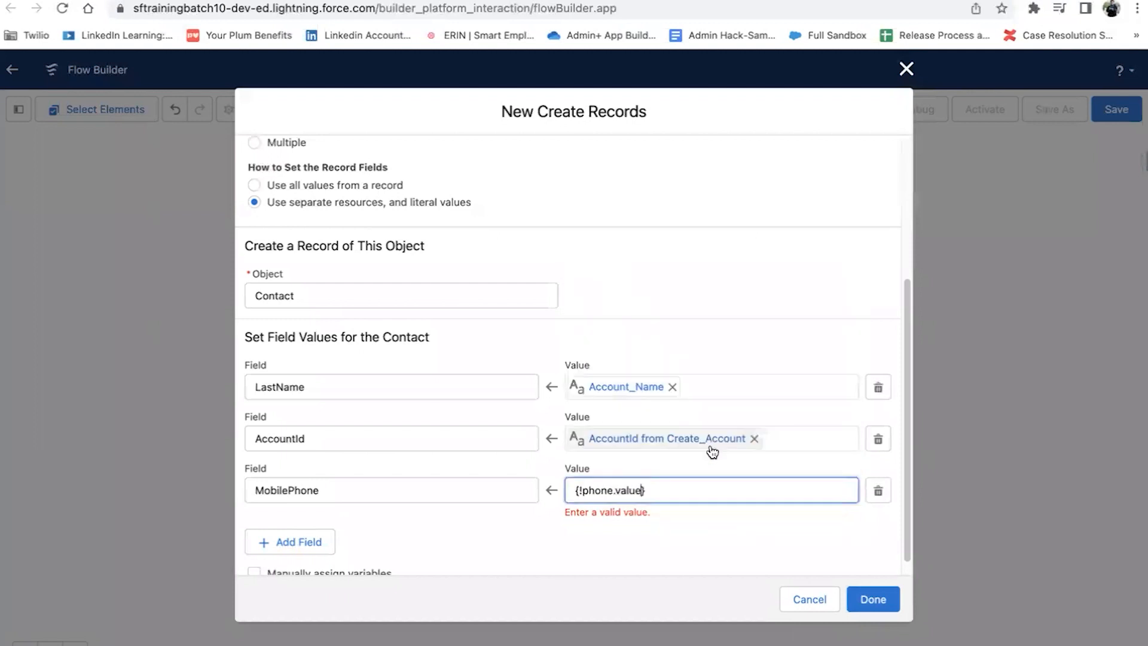
pyautogui.click(520, 526)
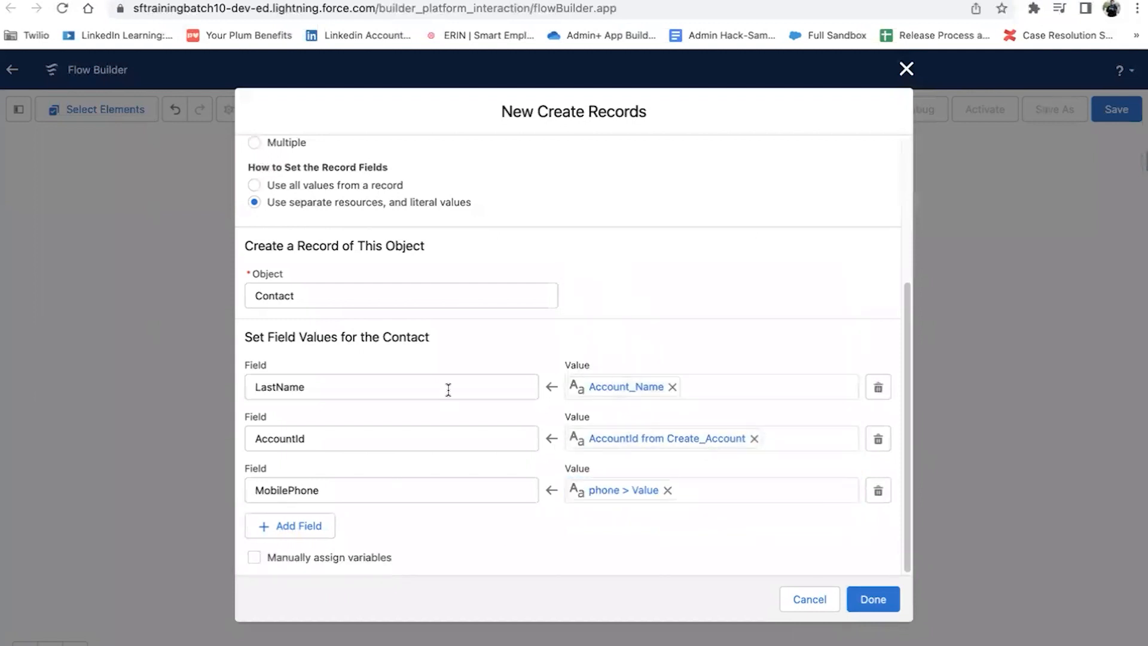
pyautogui.click(868, 598)
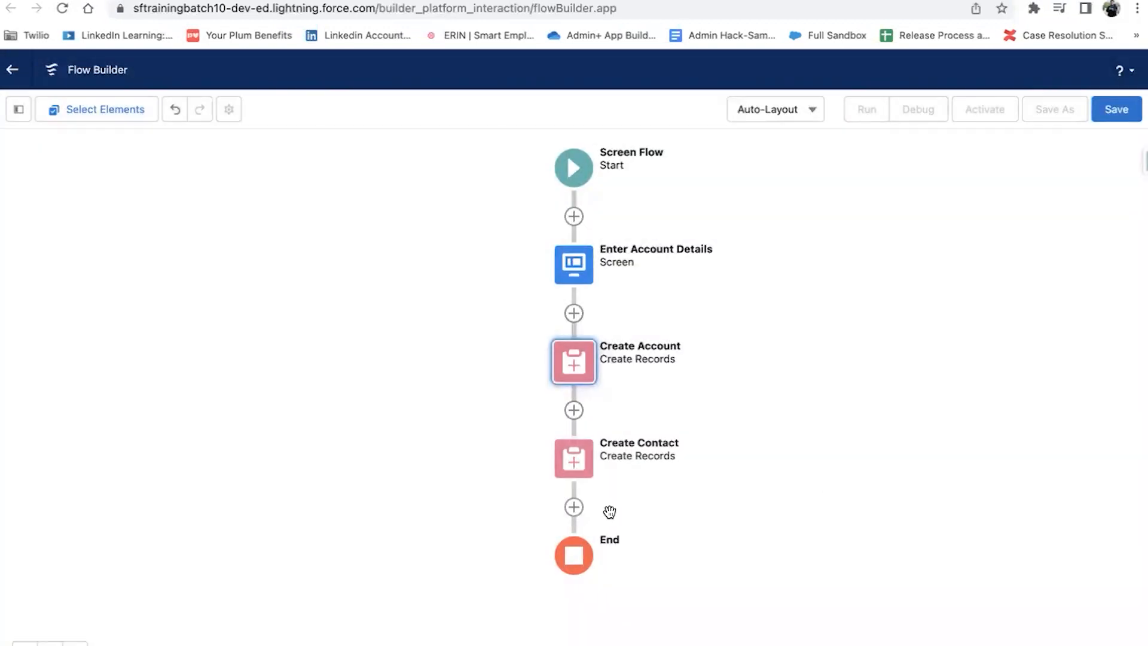
pyautogui.click(576, 508)
# Step: Add a screen after Create Contact with a Display Text component named Success_Message
pyautogui.click(519, 645)
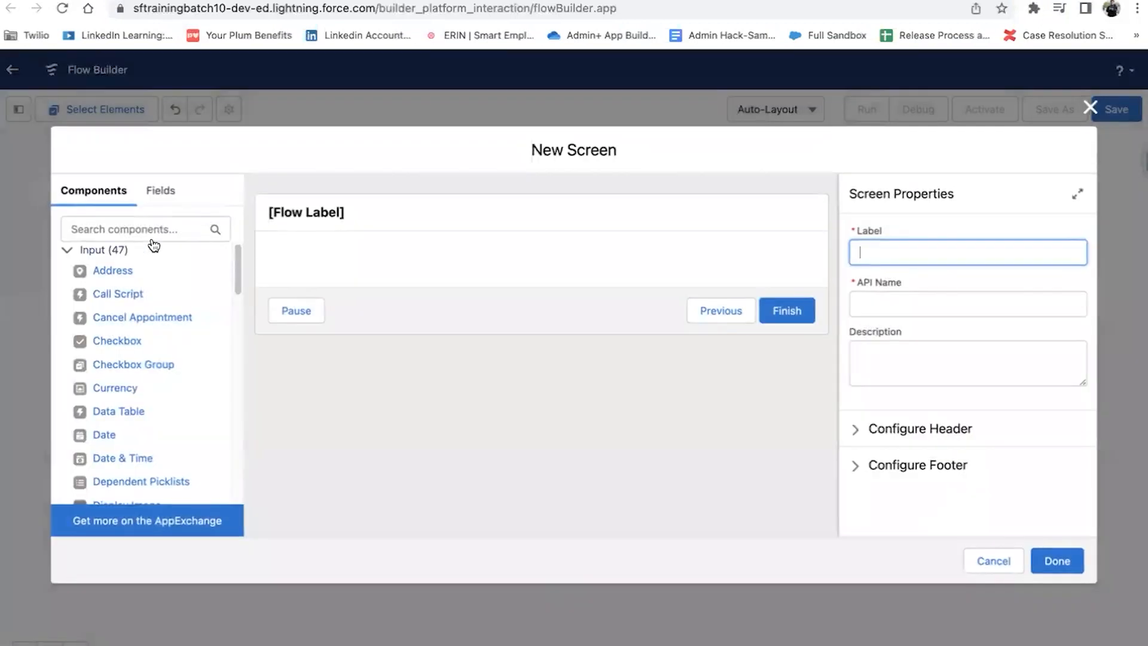
pyautogui.click(155, 228)
pyautogui.write('dis')
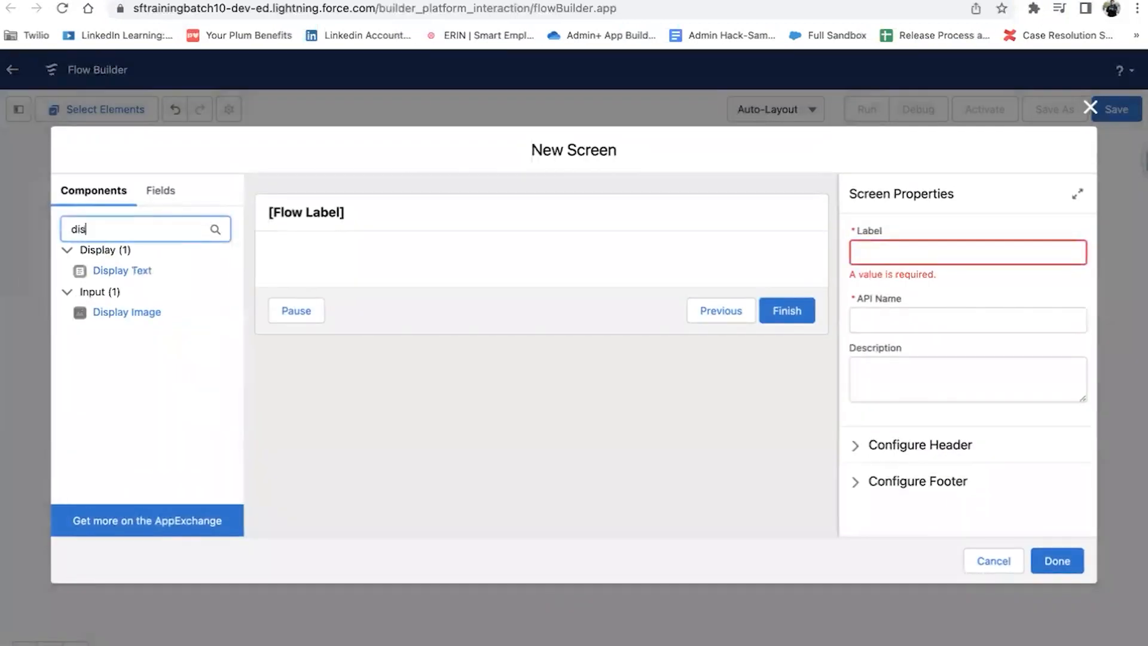
pyautogui.moveTo(120, 274); pyautogui.dragTo(342, 256)
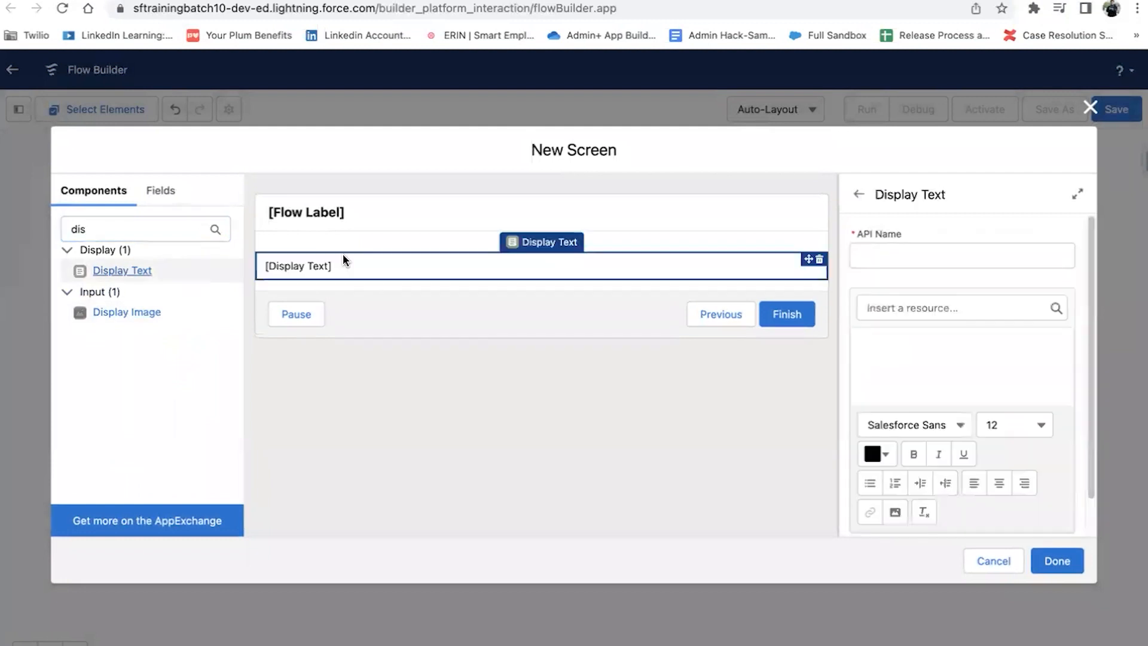
pyautogui.click(920, 256)
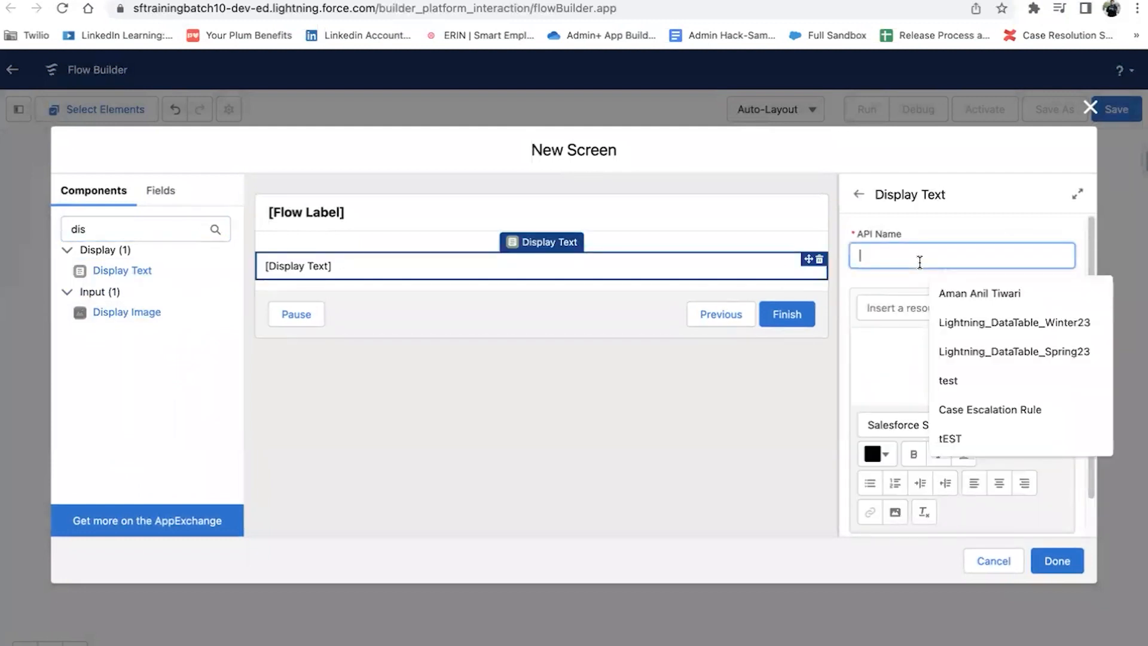
pyautogui.write('Success')
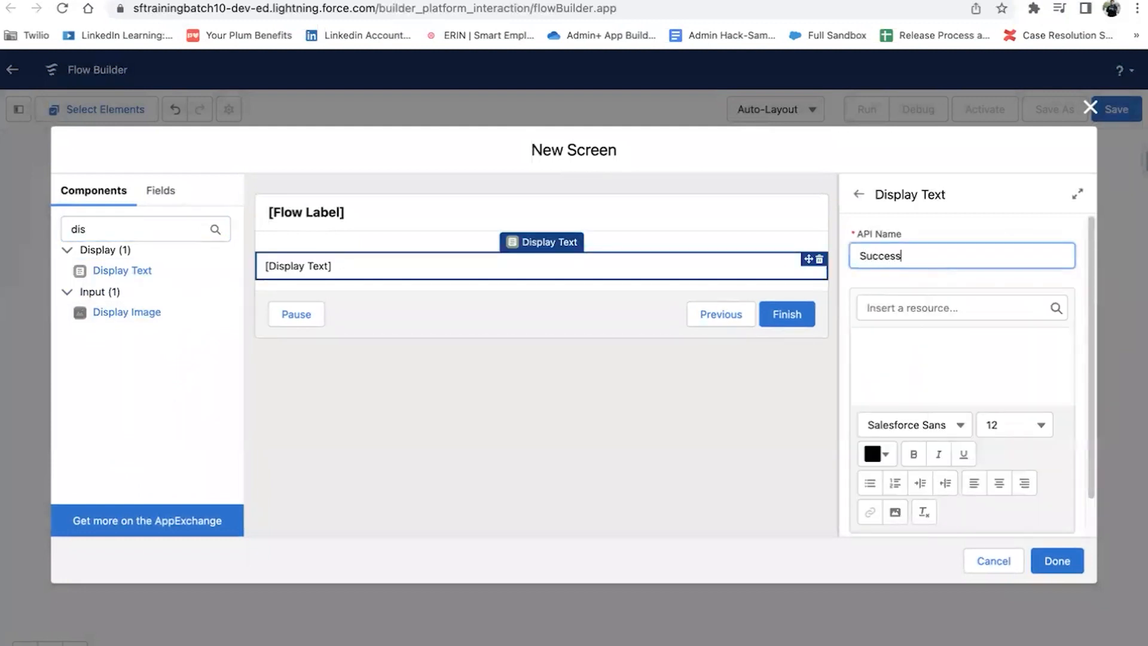
pyautogui.write(' Message')
pyautogui.click(987, 344)
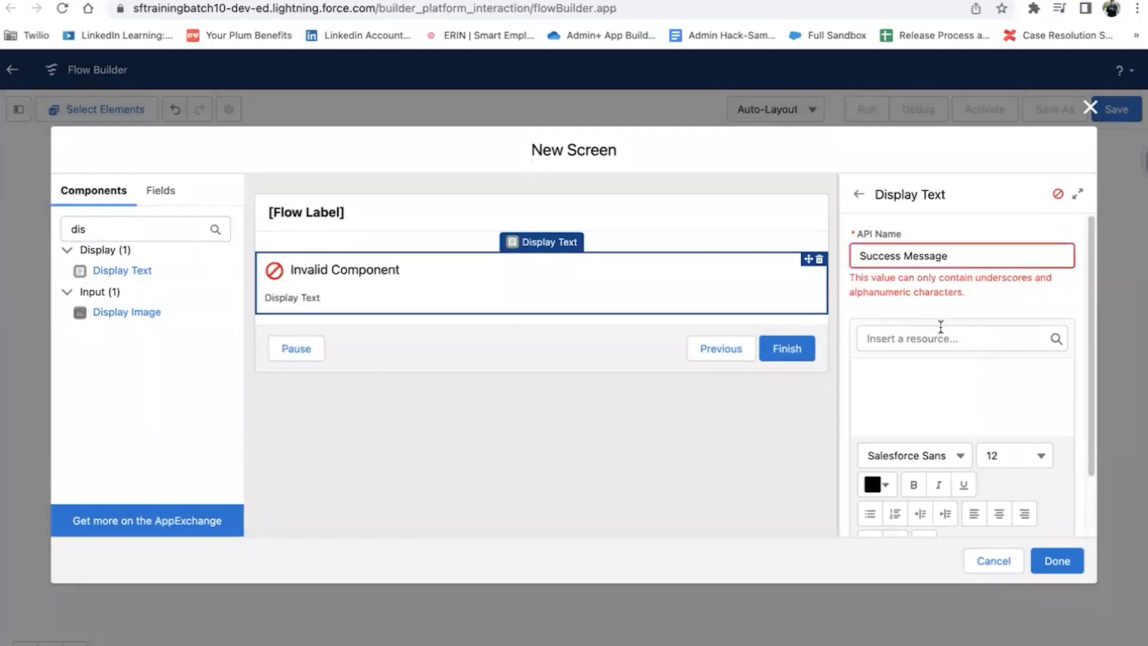
pyautogui.click(904, 257)
pyautogui.press('BackSpace')
pyautogui.write('_')
pyautogui.click(943, 402)
# Step: Write a Success heading and an 'Account created success' line including the created Account's ID
pyautogui.click(943, 349)
pyautogui.write('Succ')
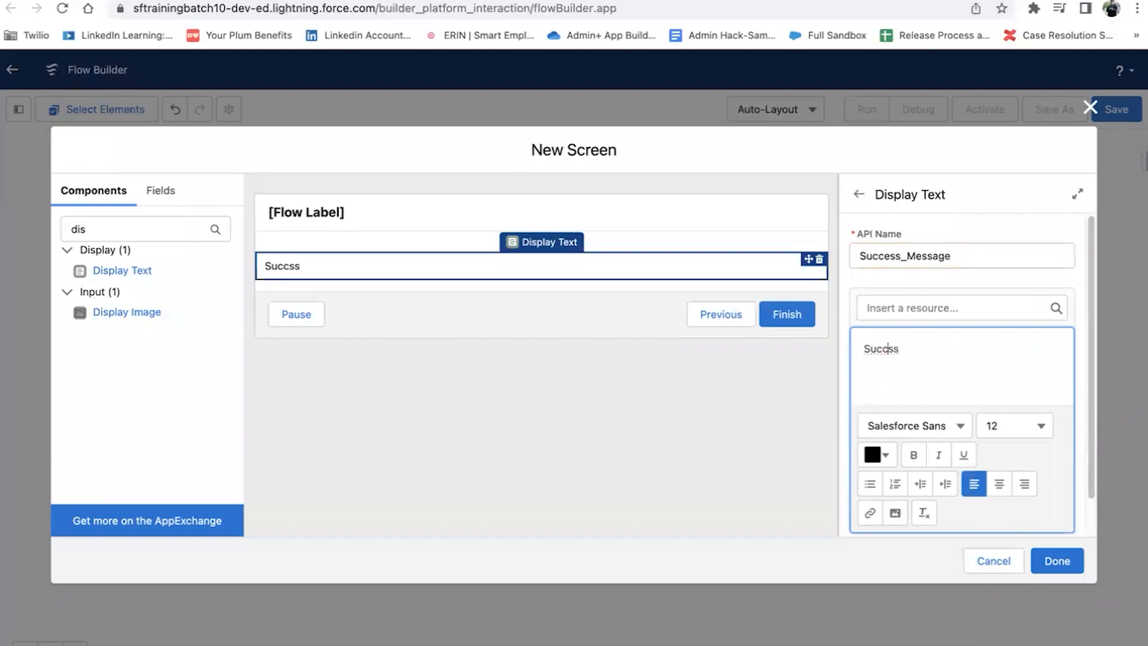
pyautogui.write('e')
pyautogui.press('Return')
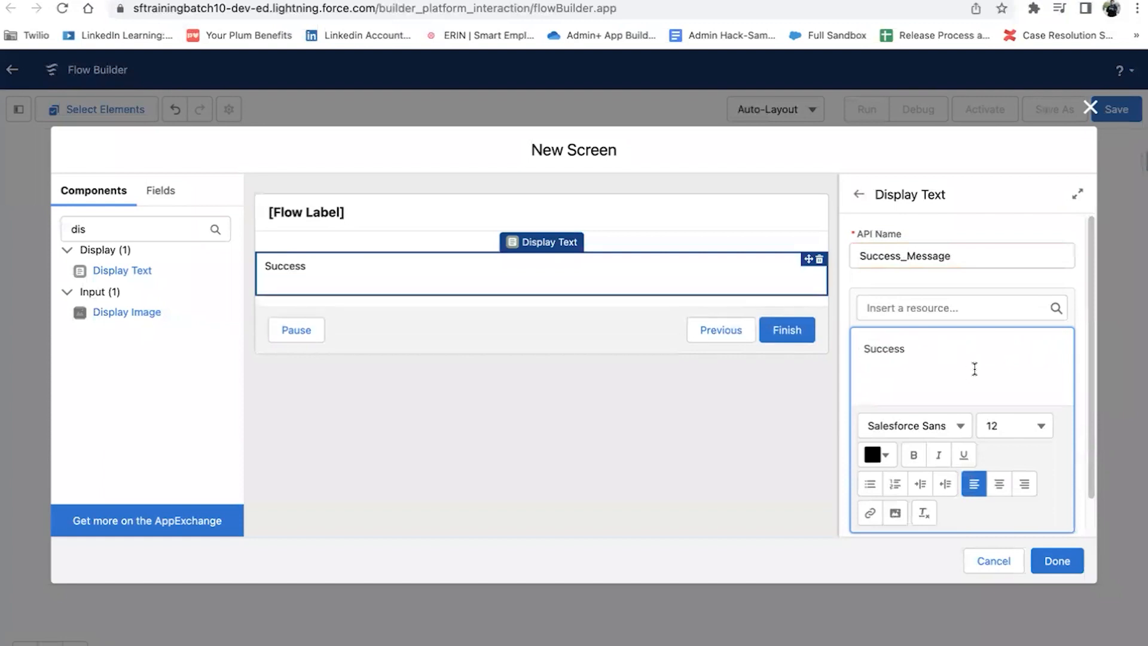
pyautogui.scroll(-1, 974, 369)
pyautogui.write('Account cre')
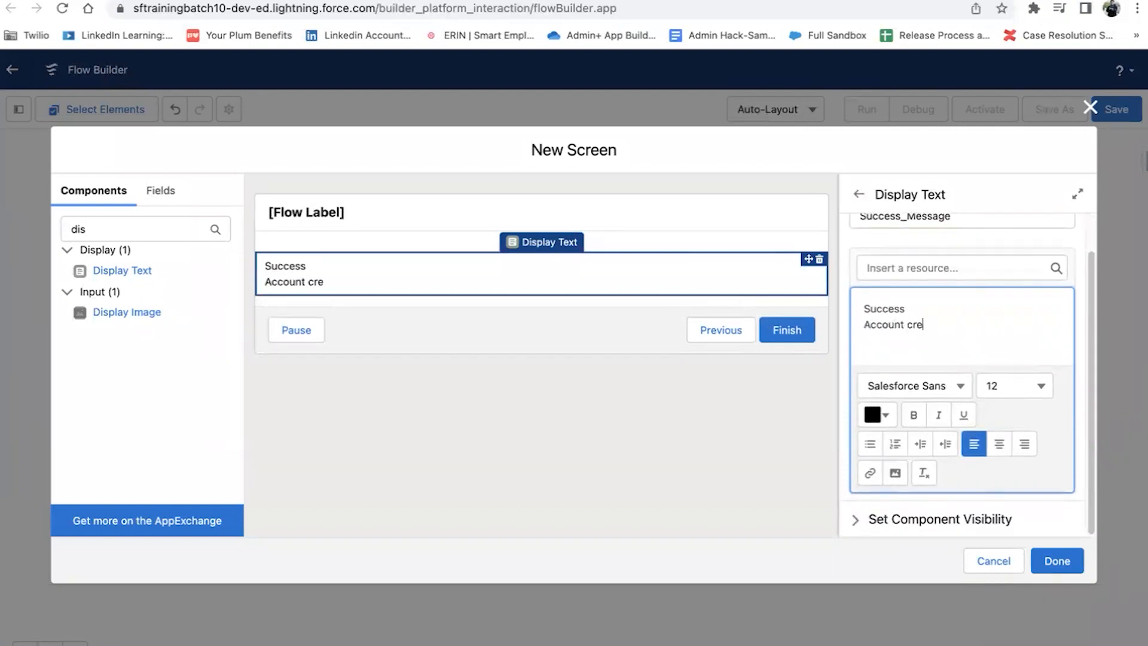
pyautogui.write('ated successfully :-')
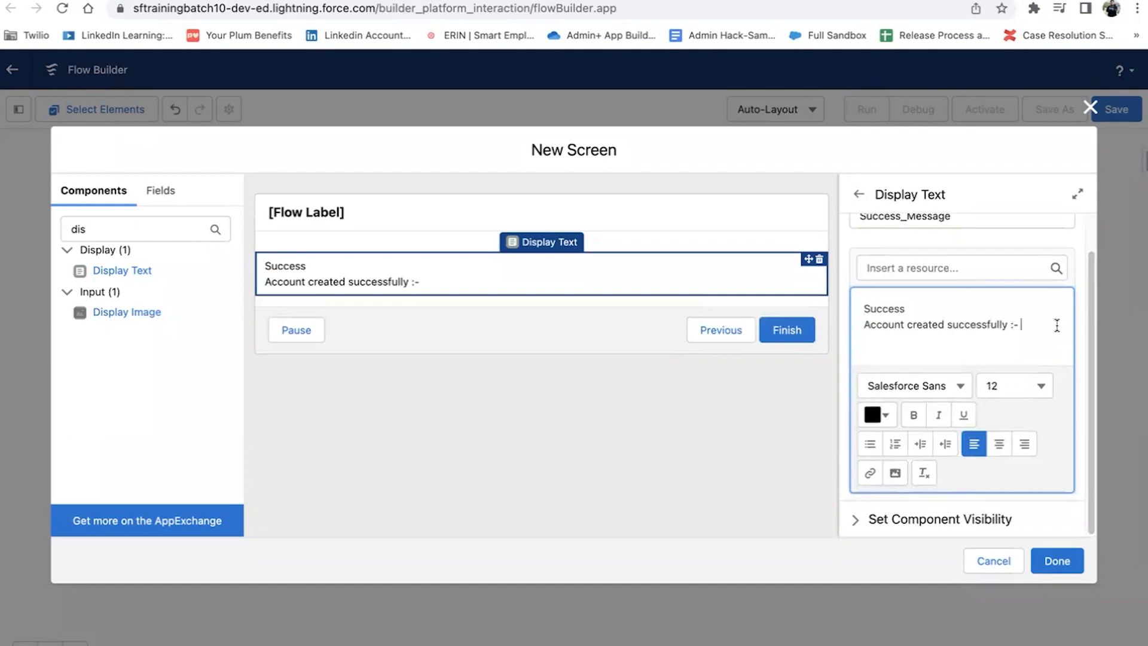
pyautogui.click(951, 268)
pyautogui.scroll(-5, 959, 420)
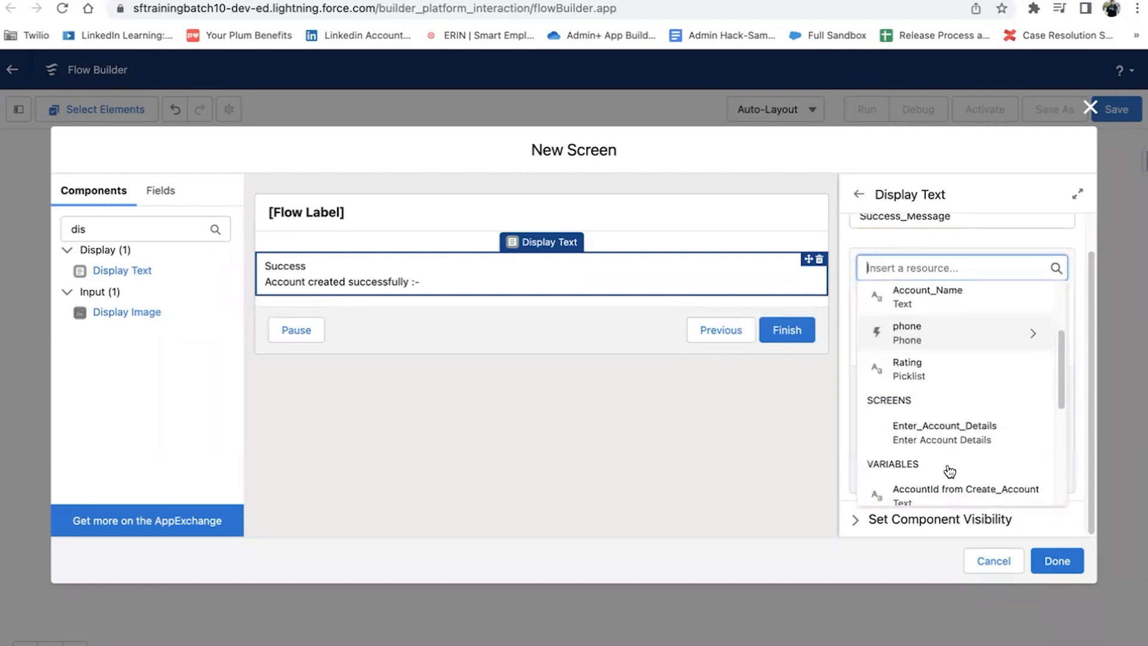
pyautogui.click(933, 352)
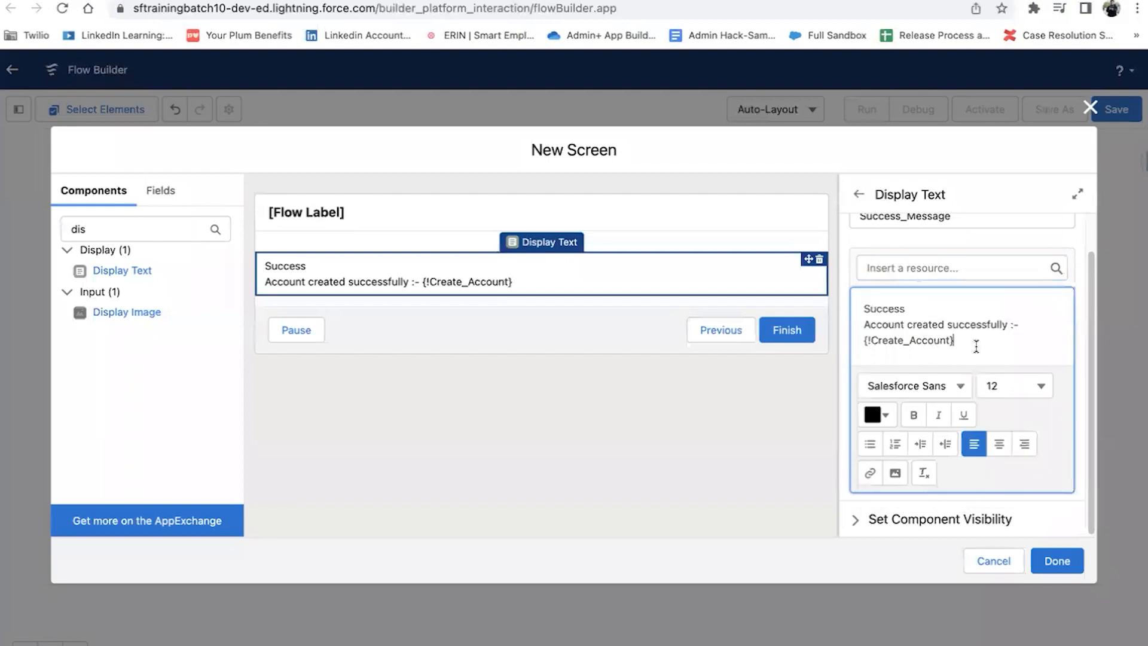
# Step: Duplicate the account confirmation line and change it to refer to Contact
pyautogui.moveTo(864, 325); pyautogui.dragTo(1035, 326)
pyautogui.press('super+c')
pyautogui.click(1007, 358)
pyautogui.press('Return')
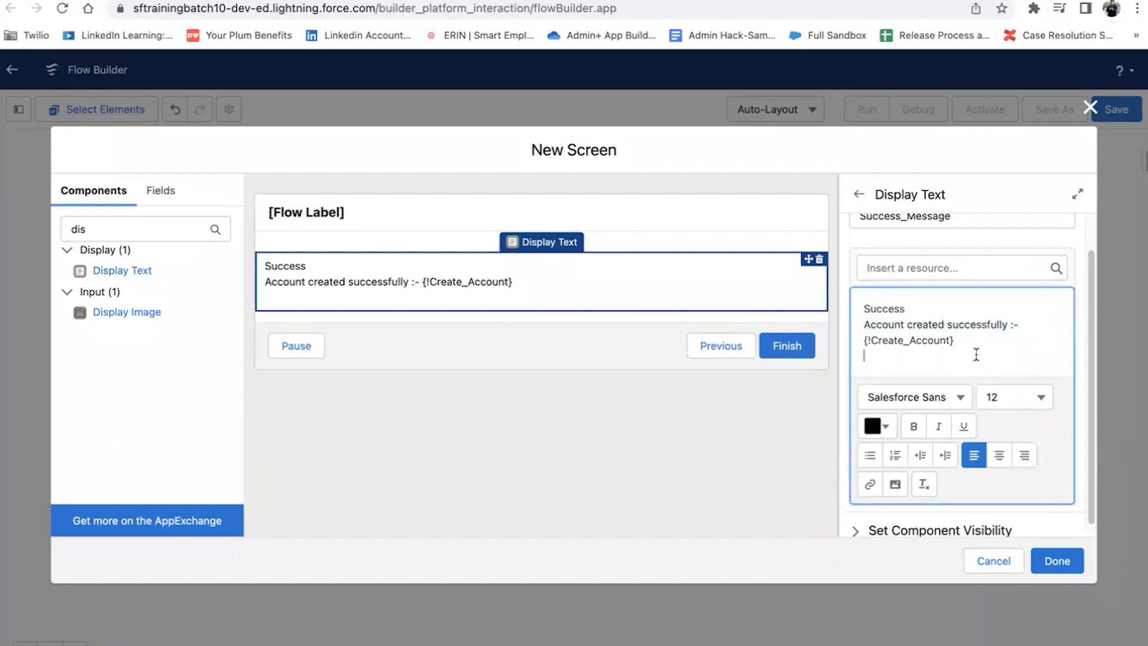
pyautogui.press('super+v')
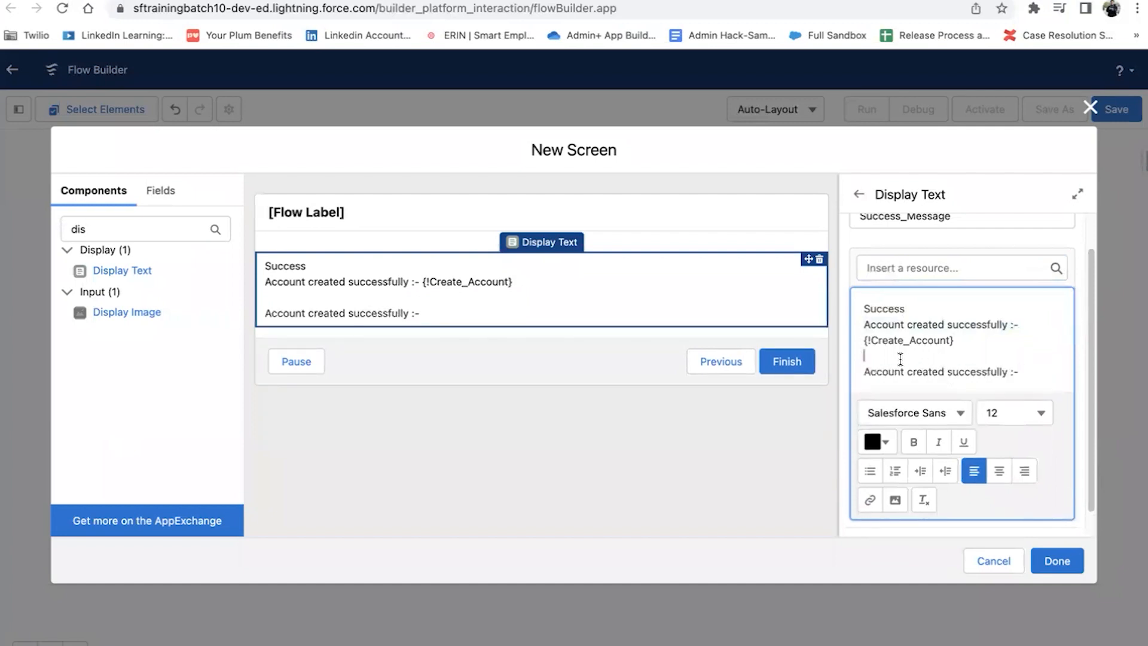
pyautogui.doubleClick(877, 368)
pyautogui.write('Conta')
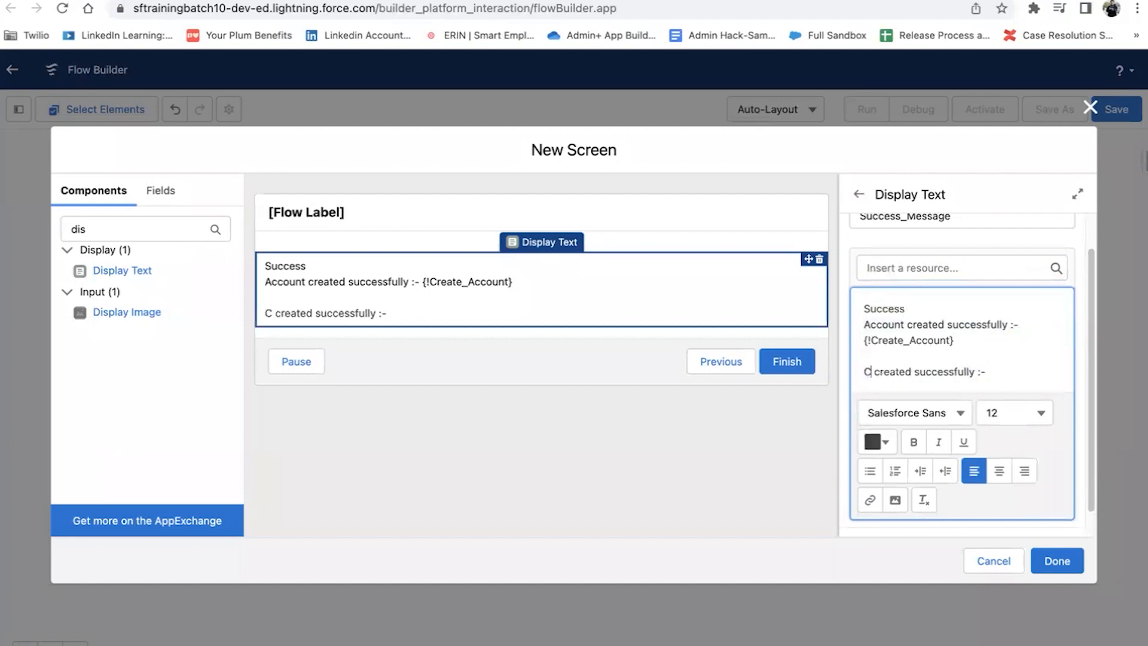
pyautogui.write('ct')
pyautogui.click(1040, 370)
# Step: Insert the created Contact's ID into the contact confirmation line
pyautogui.click(918, 271)
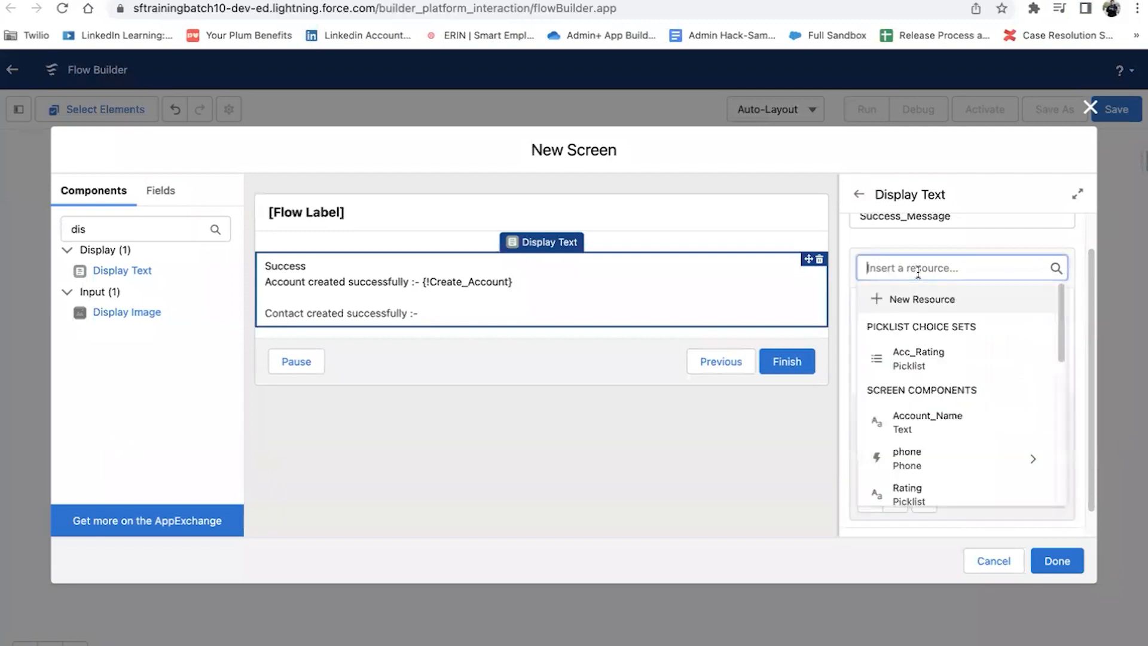
pyautogui.scroll(-5, 944, 458)
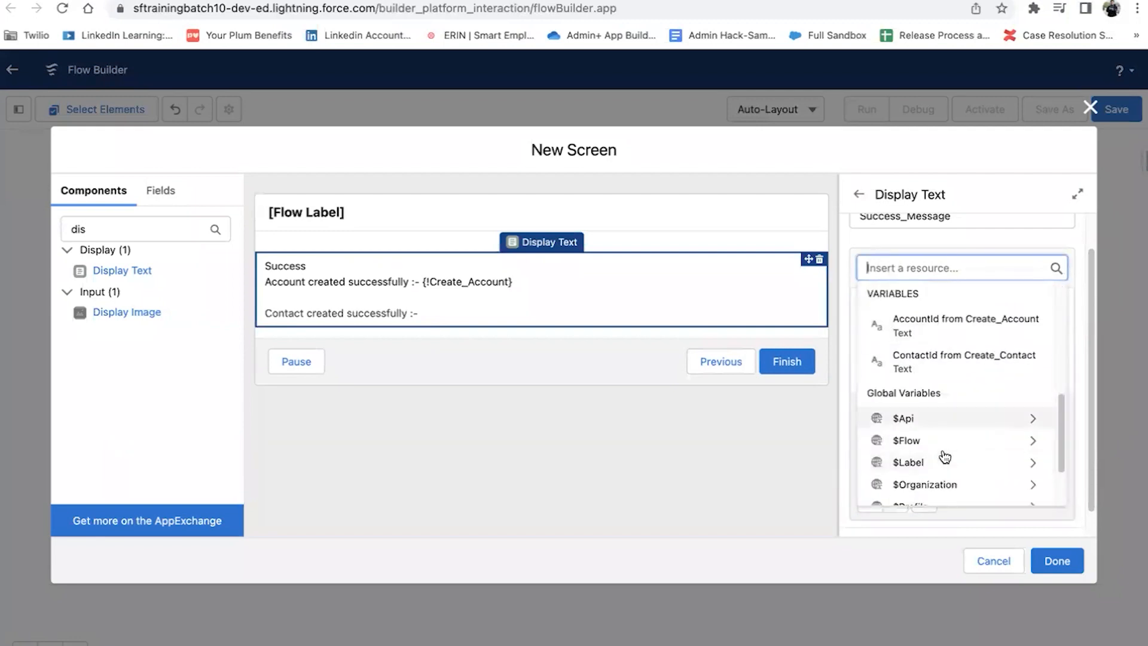
pyautogui.write('id')
pyautogui.press('BackSpace')
pyautogui.press('BackSpace')
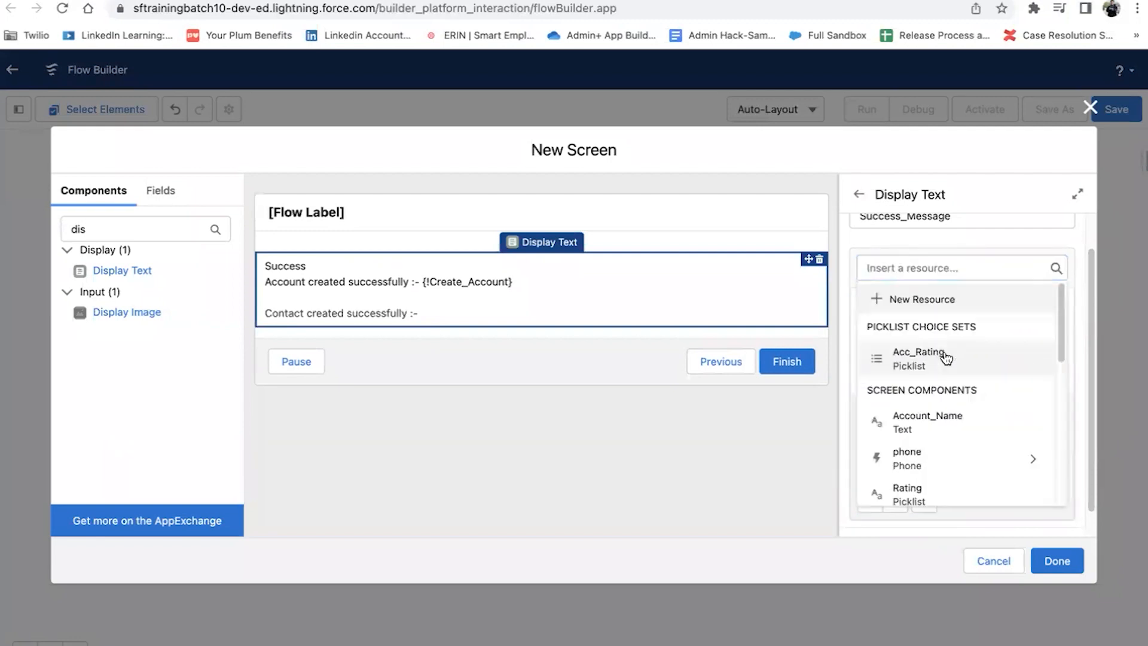
pyautogui.click(995, 250)
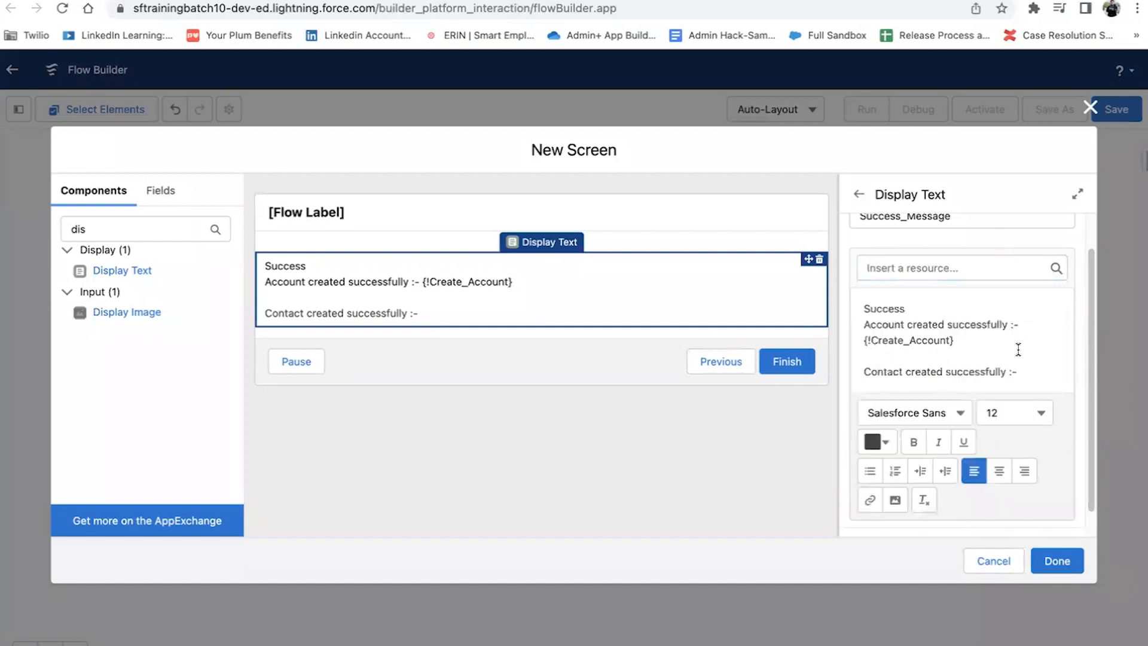
pyautogui.click(1034, 373)
pyautogui.click(899, 261)
pyautogui.write('id')
pyautogui.click(959, 364)
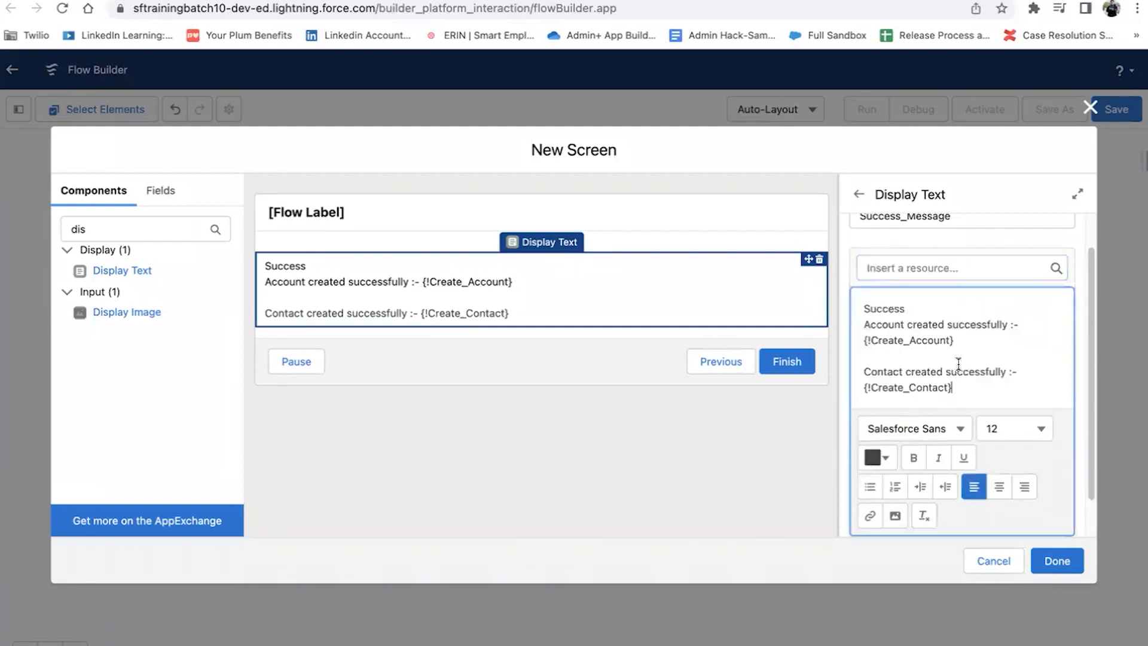
pyautogui.scroll(-2, 1005, 383)
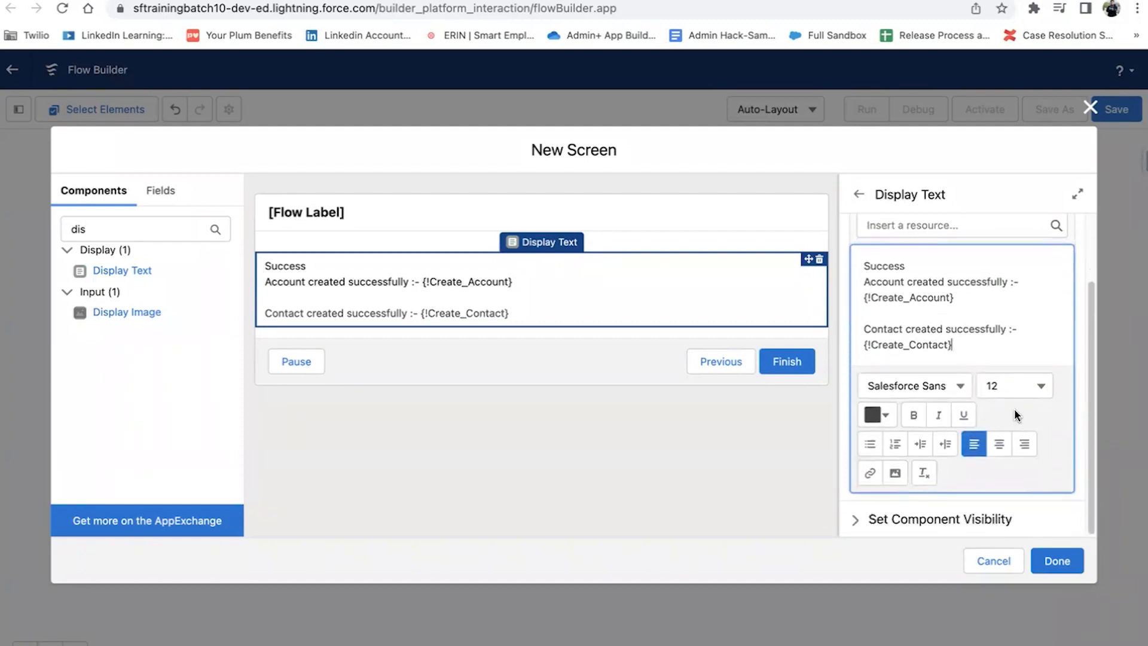
# Step: Make all the message text bright green and bold
pyautogui.hotkey('ctrl', 'a')
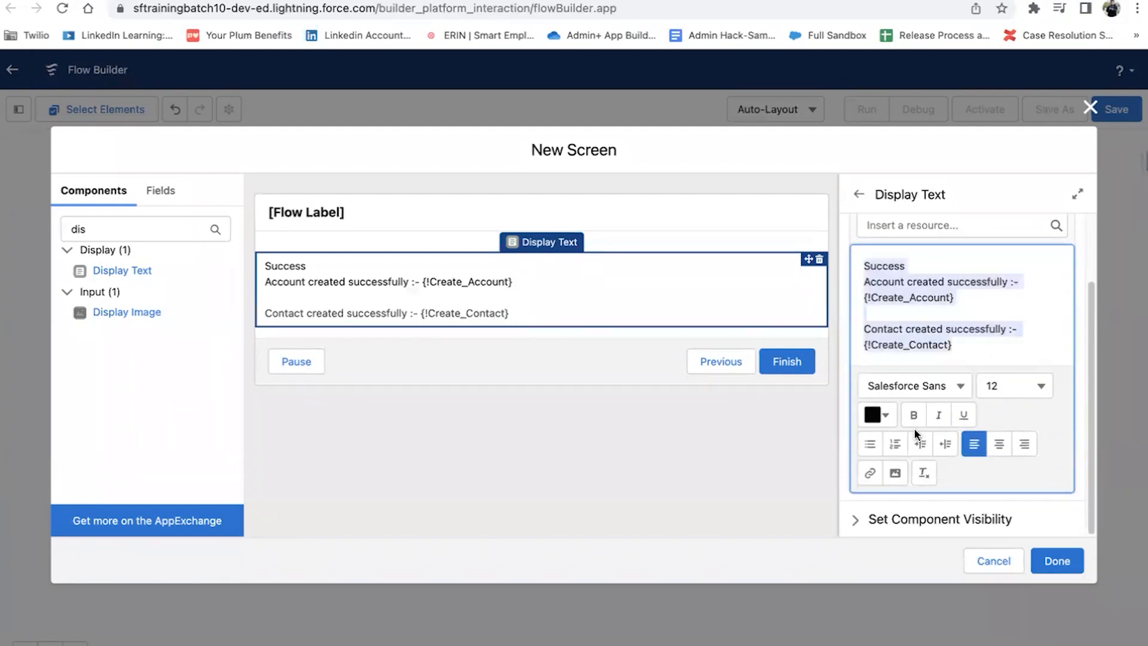
pyautogui.click(891, 417)
pyautogui.click(912, 522)
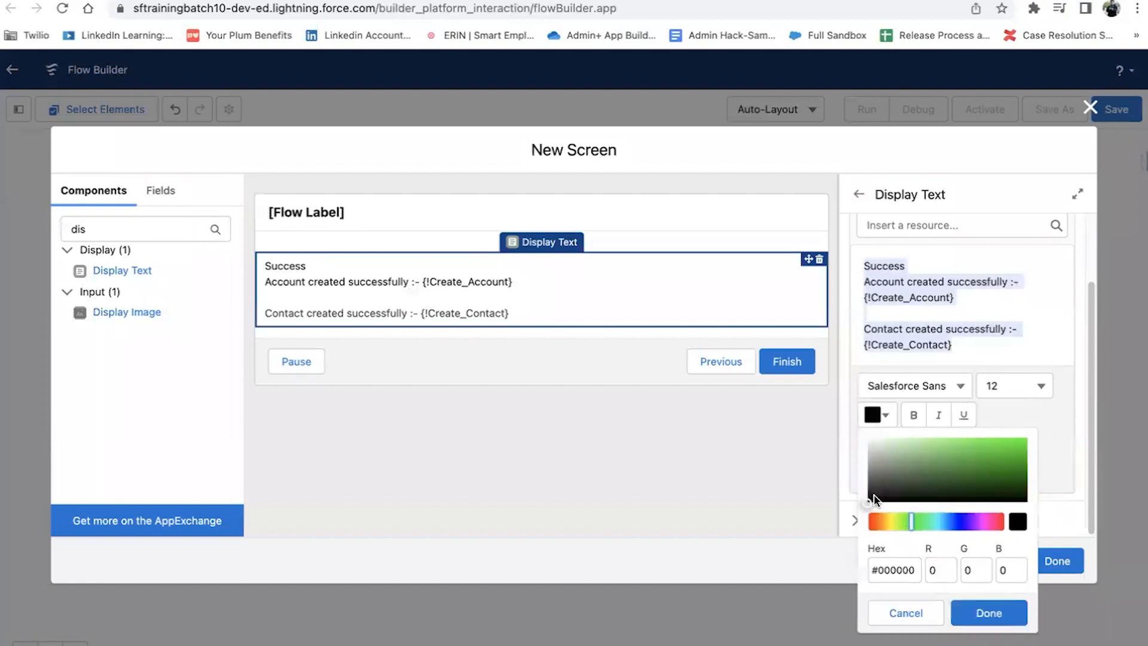
pyautogui.moveTo(872, 506); pyautogui.dragTo(1012, 452)
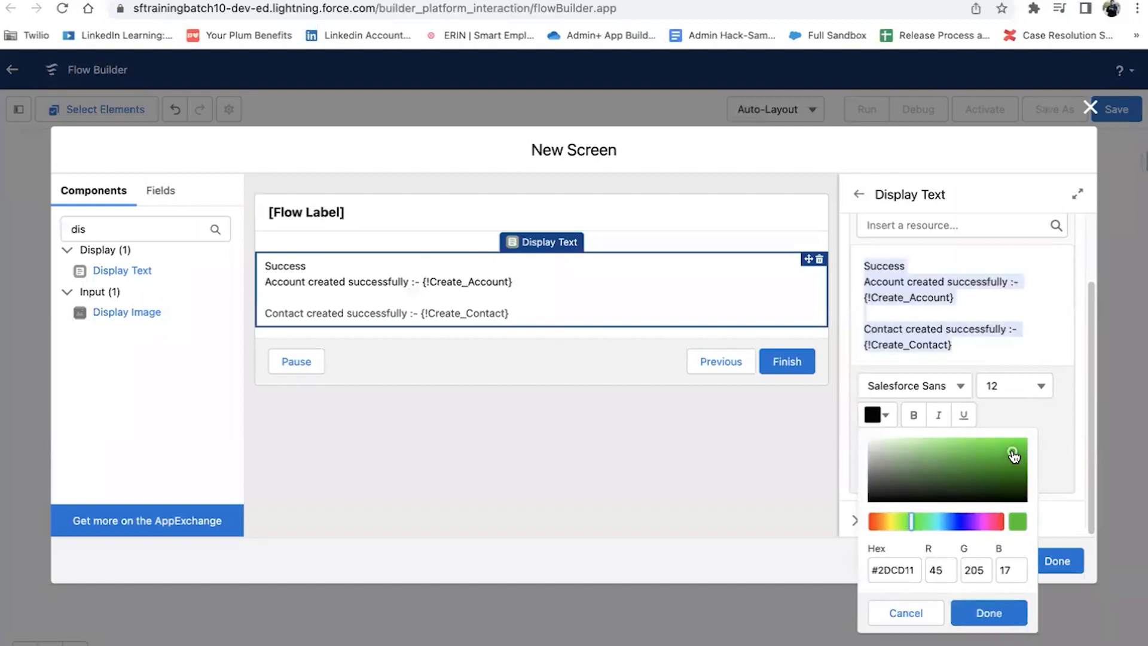
pyautogui.click(1000, 614)
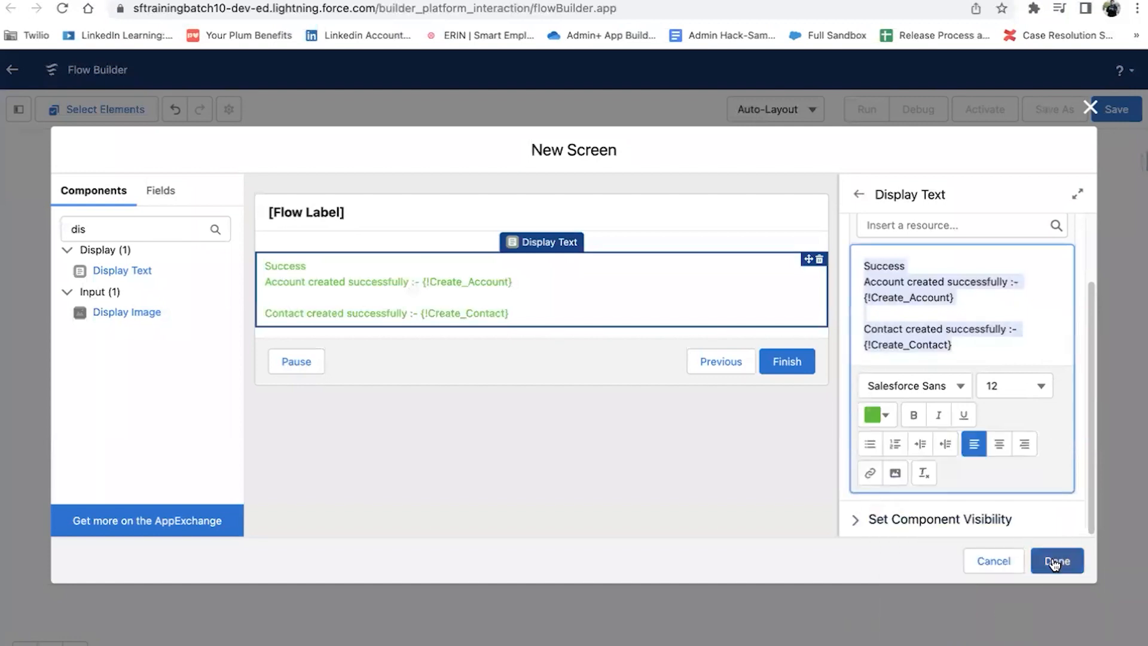
pyautogui.click(692, 289)
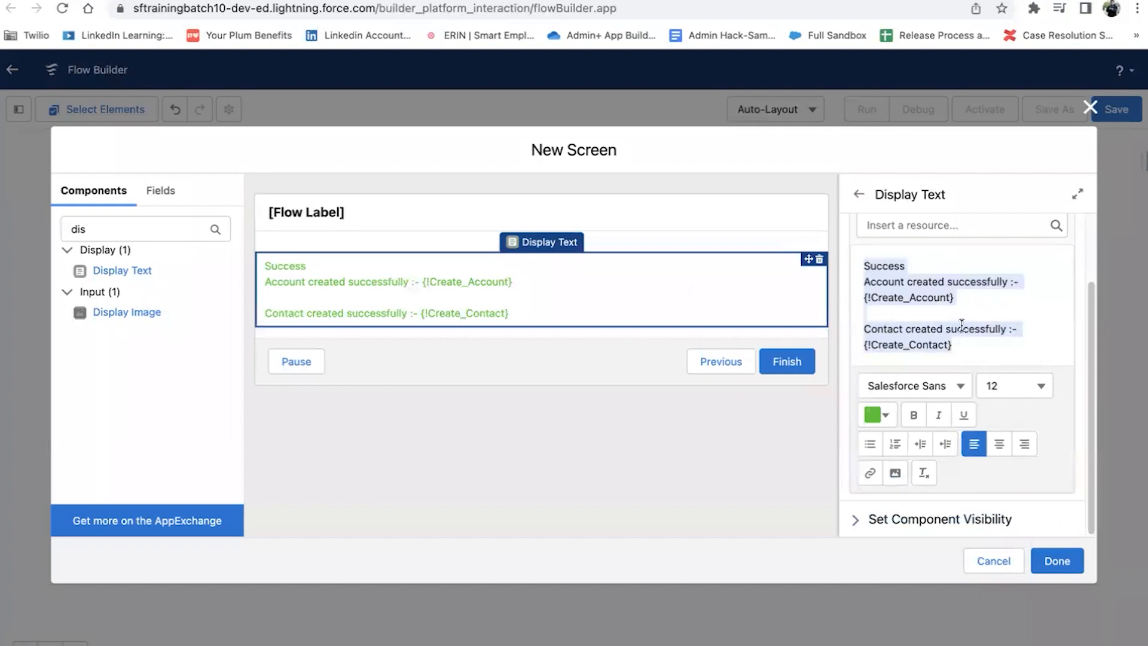
pyautogui.click(917, 418)
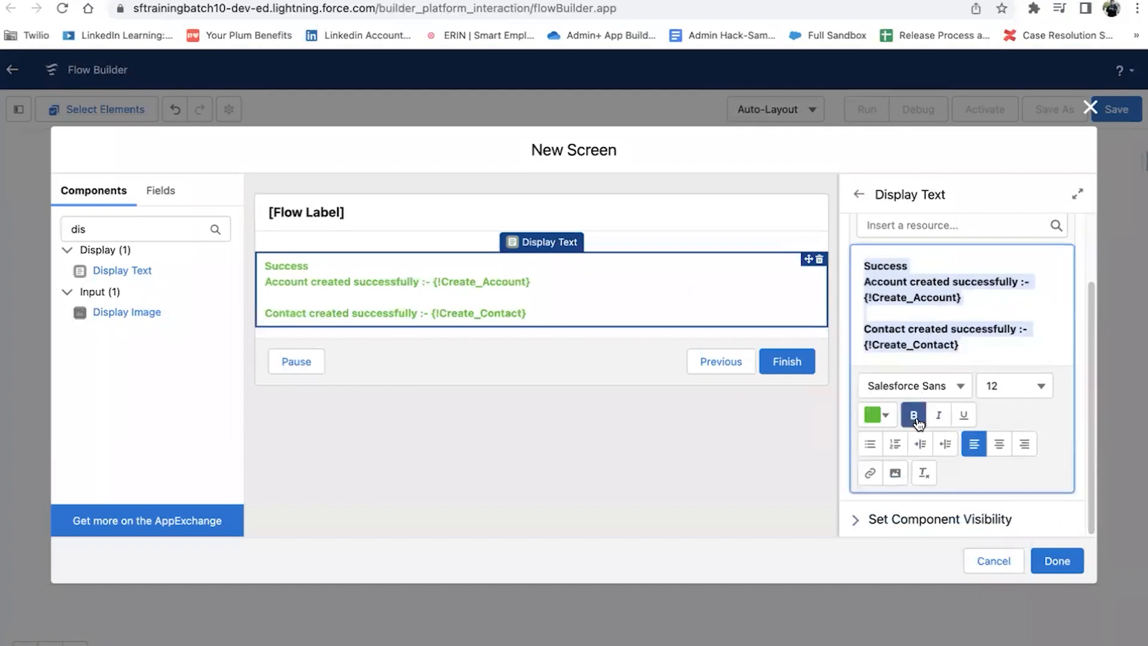
# Step: Label the screen Success and add it to the flow
pyautogui.click(1056, 563)
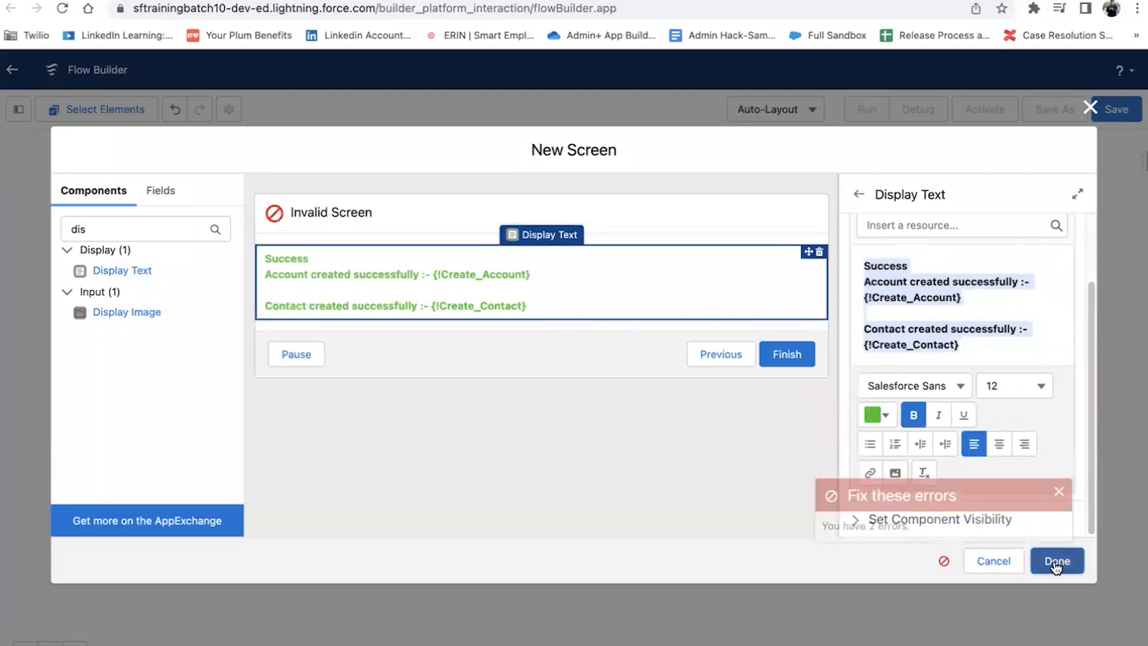
pyautogui.click(368, 209)
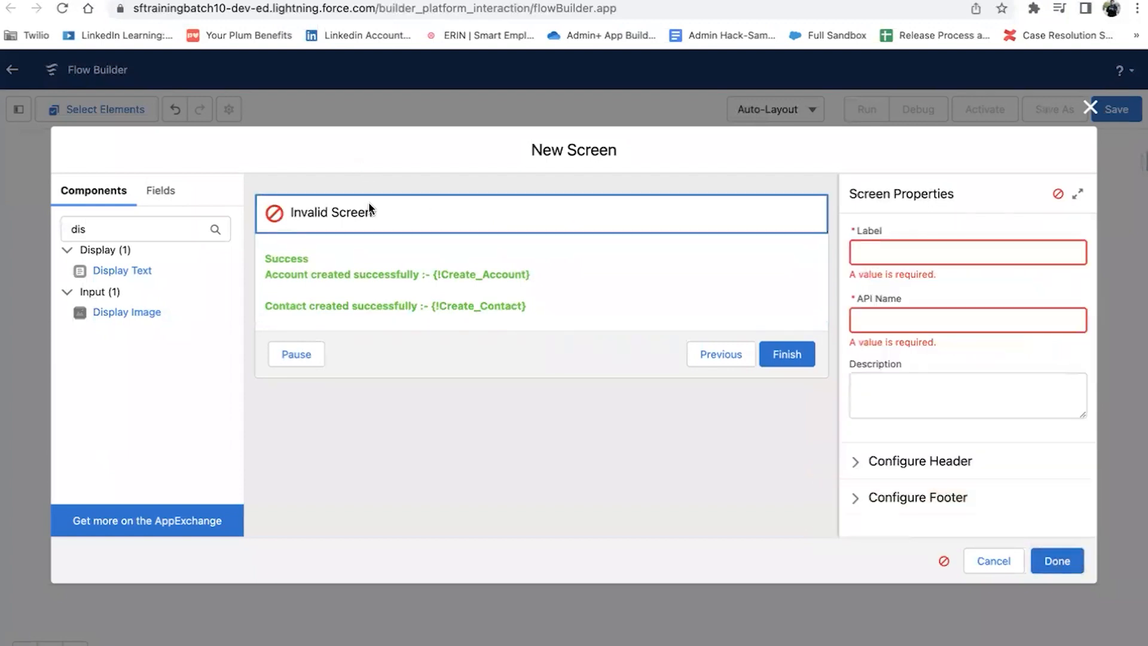
pyautogui.click(938, 259)
pyautogui.write('Success')
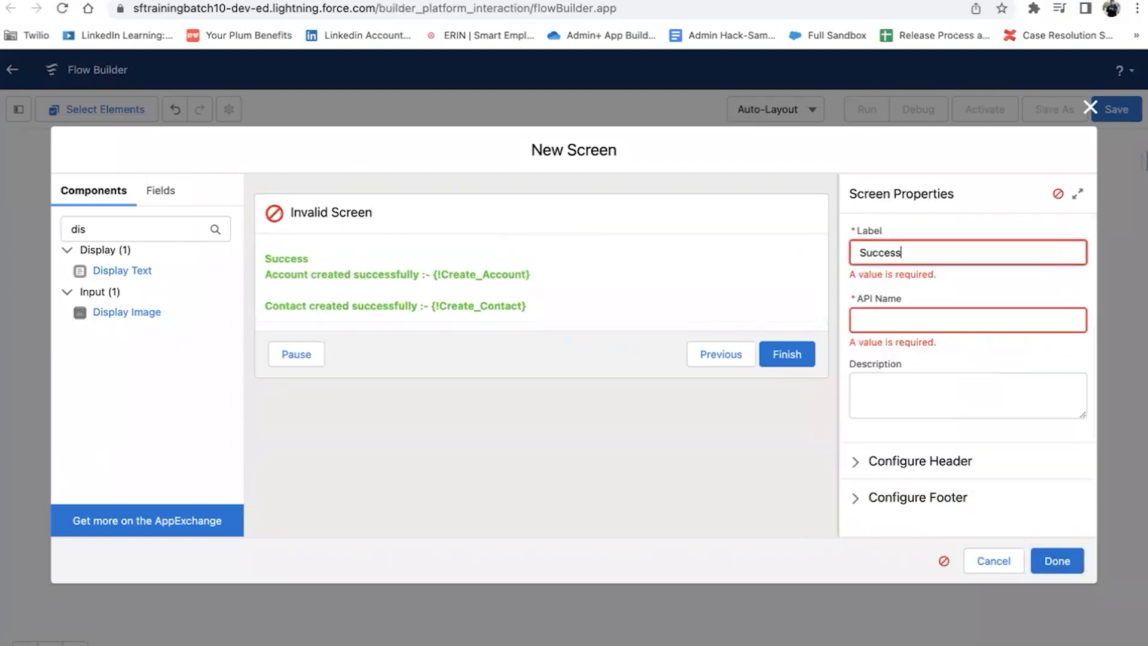
pyautogui.press('Tab')
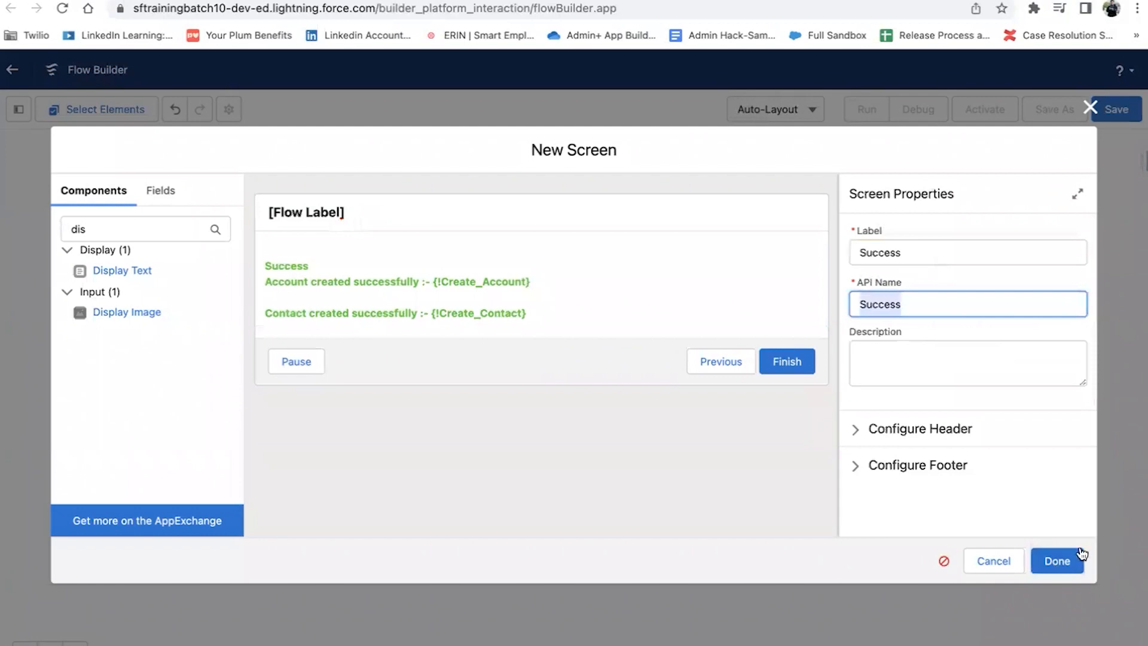
pyautogui.click(1055, 561)
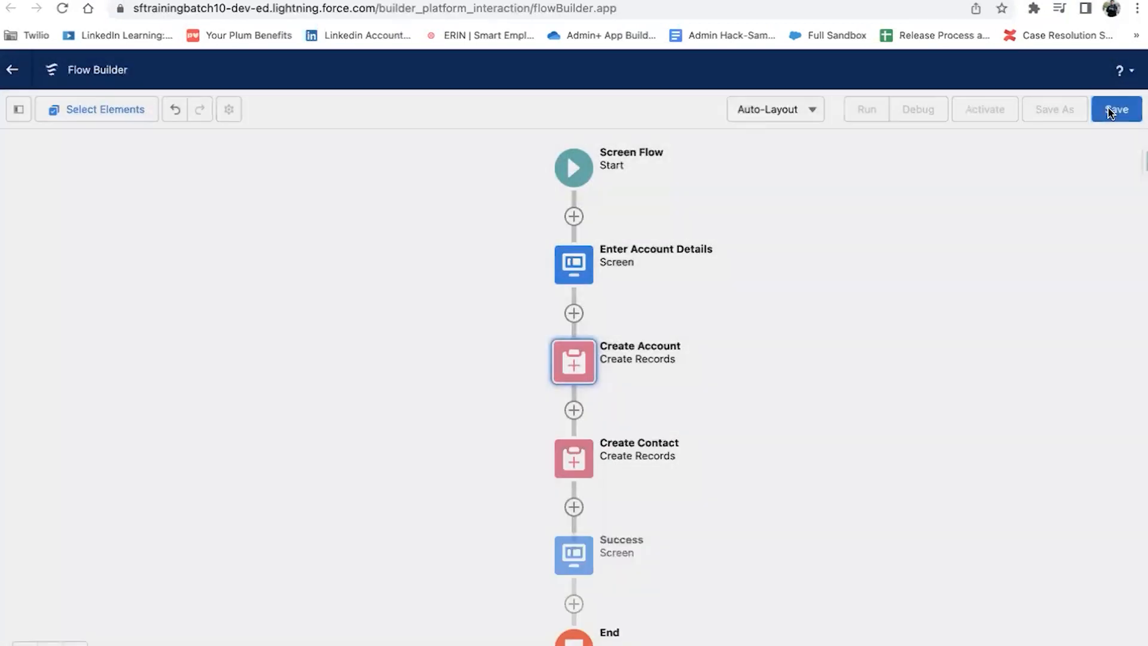
# Step: Save the flow labelled Sample Fault Connector Flow with API name Sample_Fault_Connector_Flow
pyautogui.click(1116, 109)
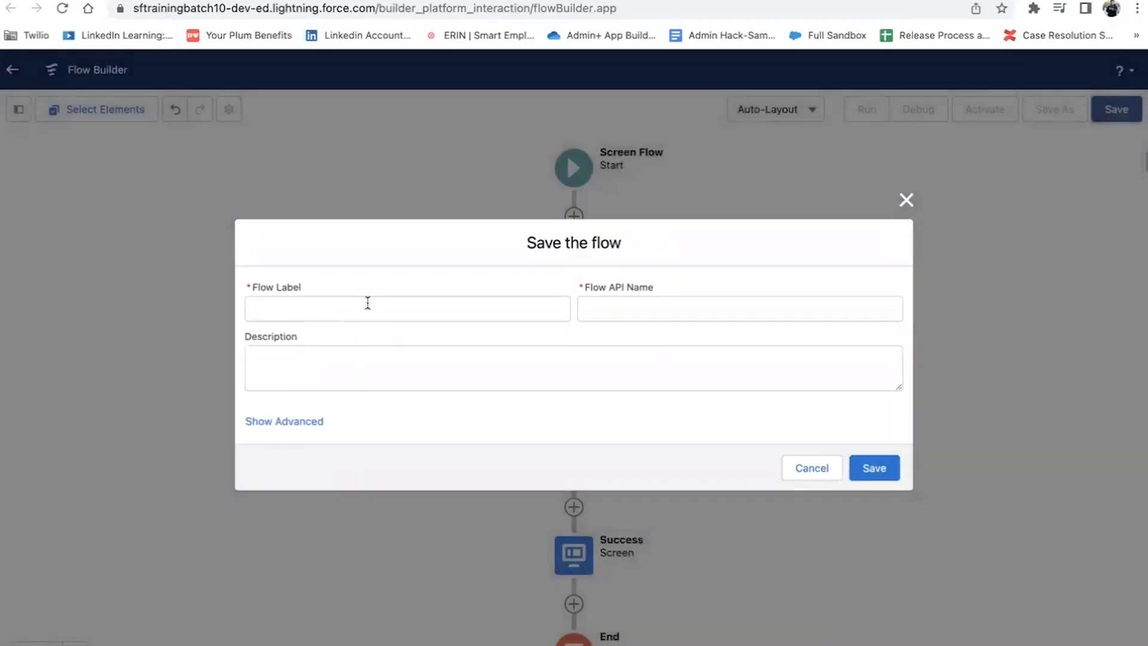
pyautogui.click(368, 303)
pyautogui.write('Sample Fault Conn')
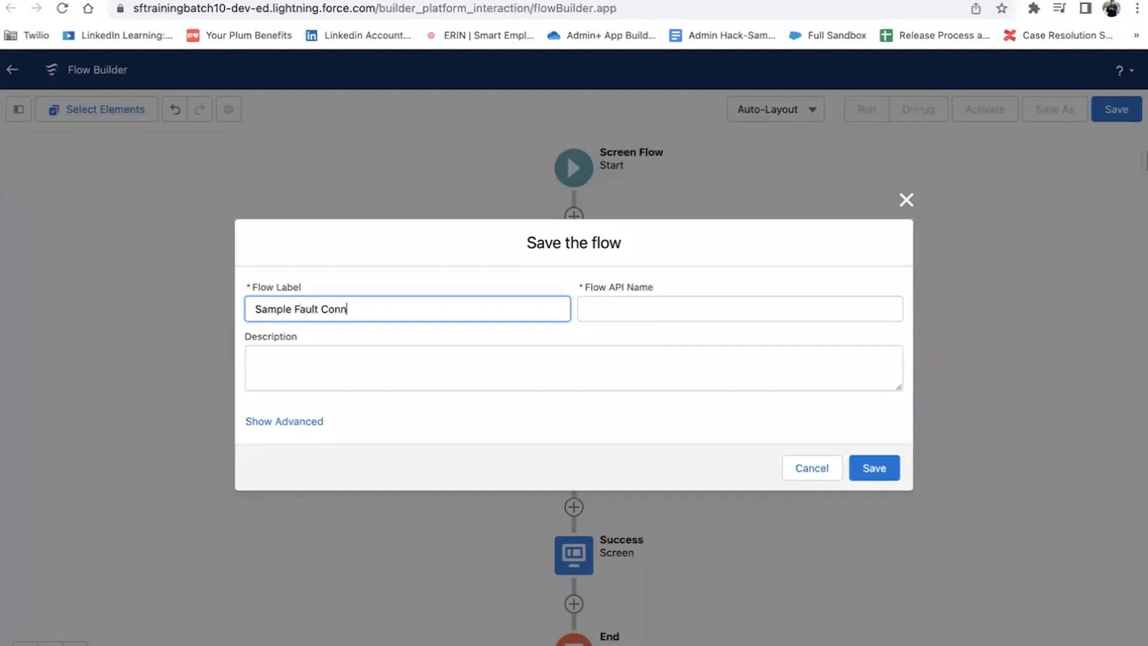
pyautogui.write('low')
pyautogui.click(636, 304)
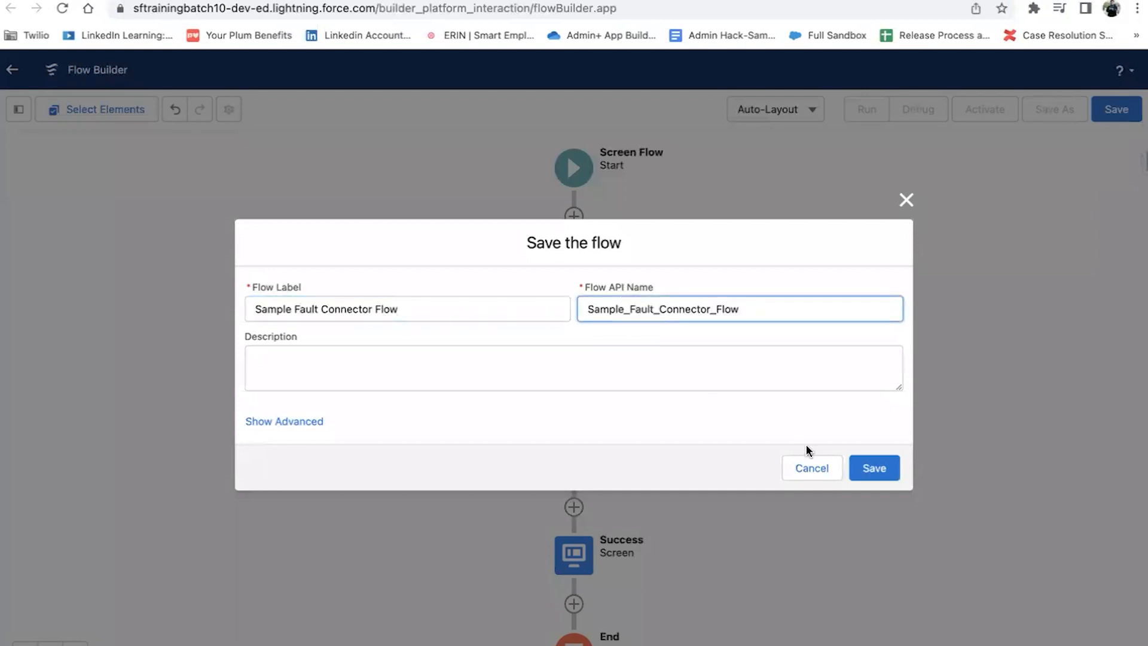
pyautogui.click(873, 470)
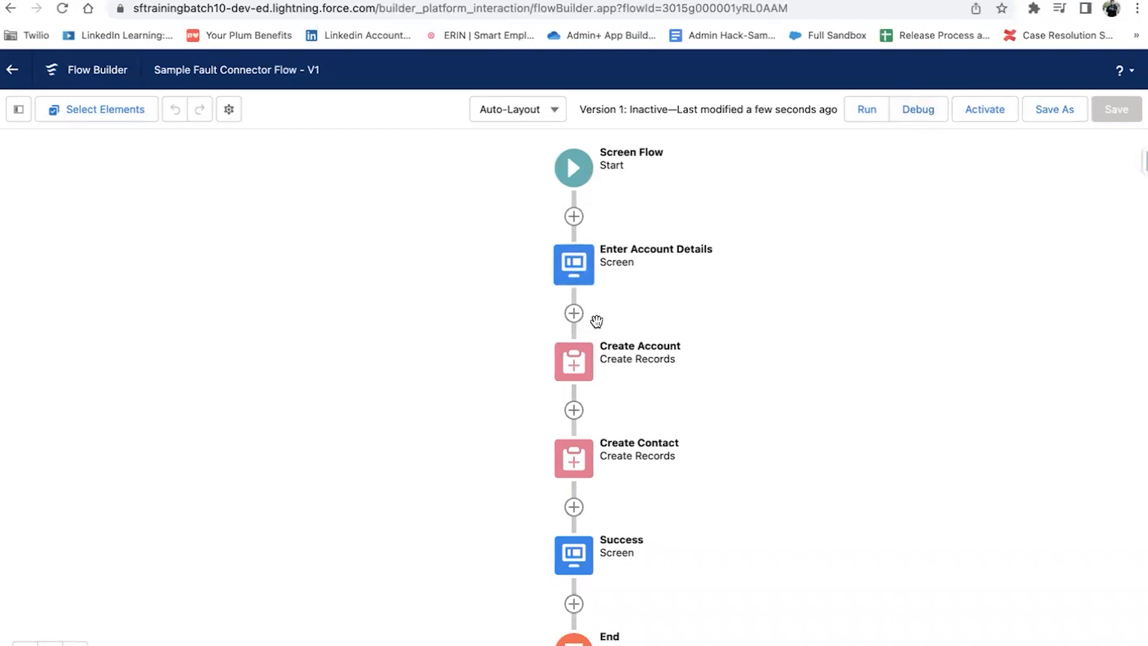
# Step: Activate the flow and open the Sales app from the App Launcher
pyautogui.click(968, 116)
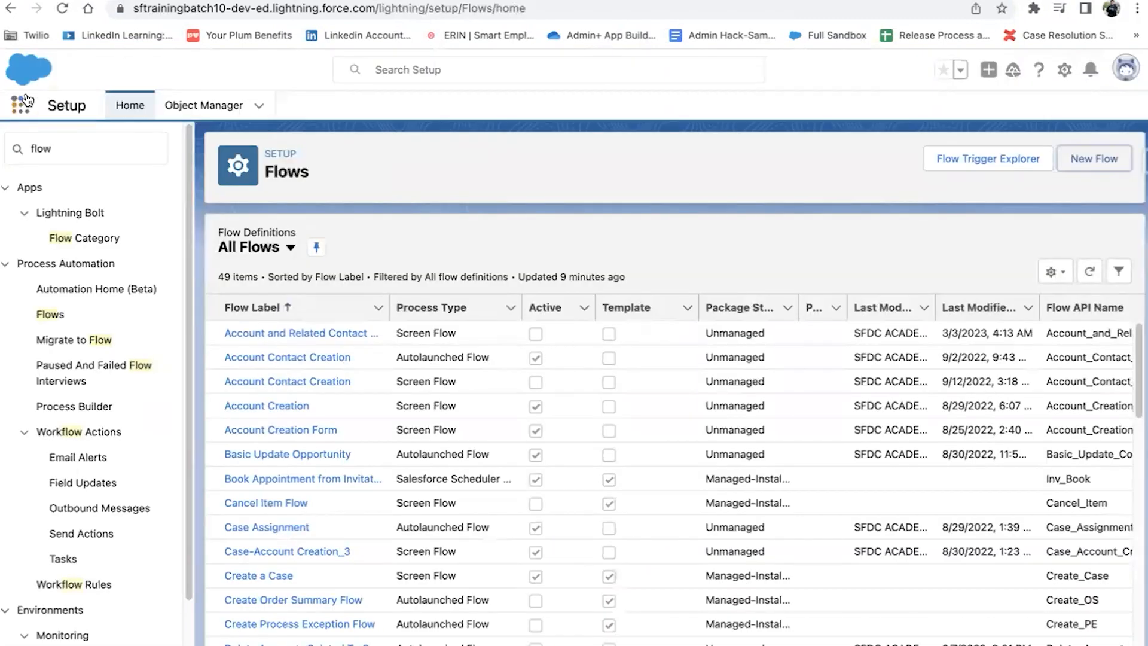
pyautogui.click(21, 105)
pyautogui.write('sal')
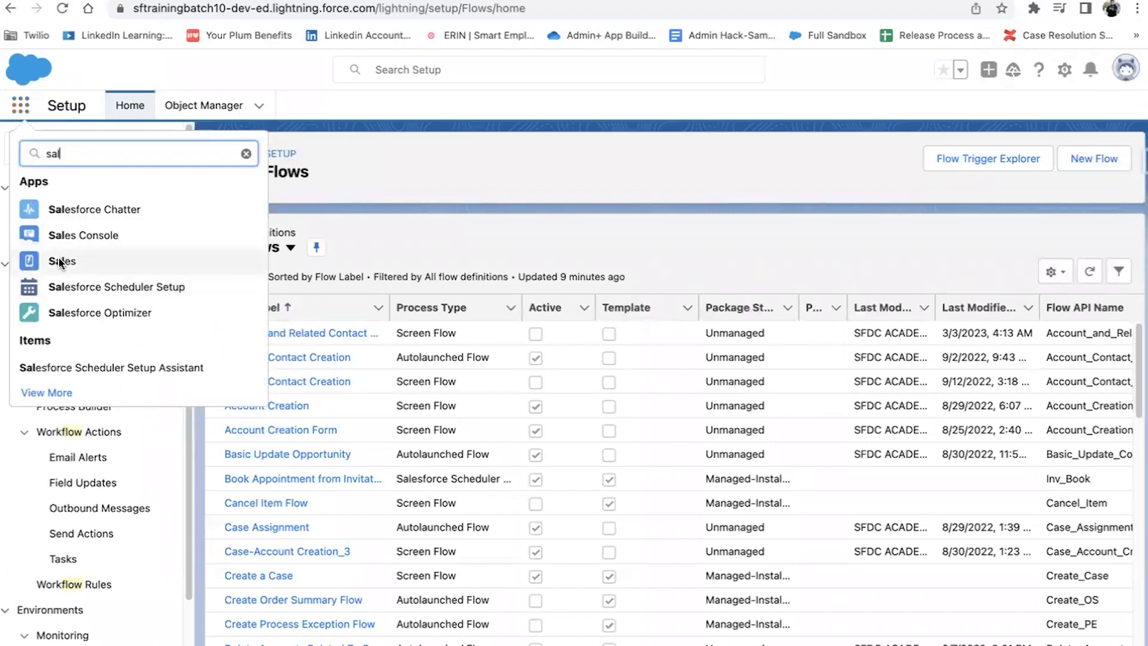
pyautogui.rightClick(57, 261)
pyautogui.press('Escape')
pyautogui.click(57, 260)
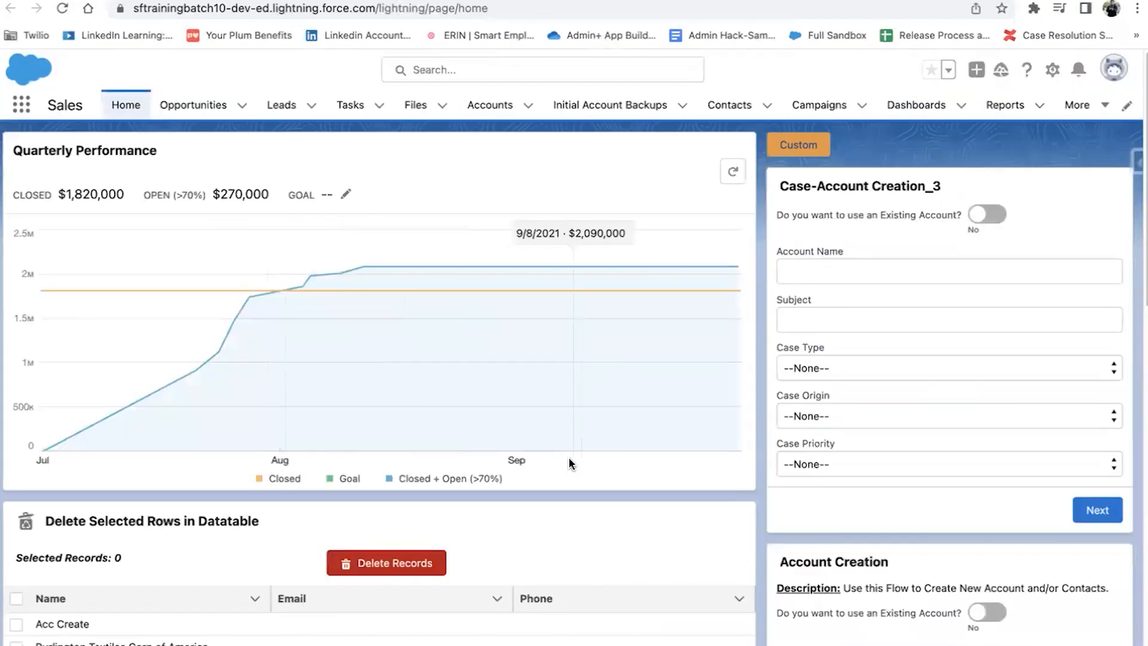
# Step: Open the Sales Home page in Lightning App Builder using Edit Page
pyautogui.scroll(-3, 569, 457)
pyautogui.scroll(-3, 569, 457)
pyautogui.scroll(6, 569, 457)
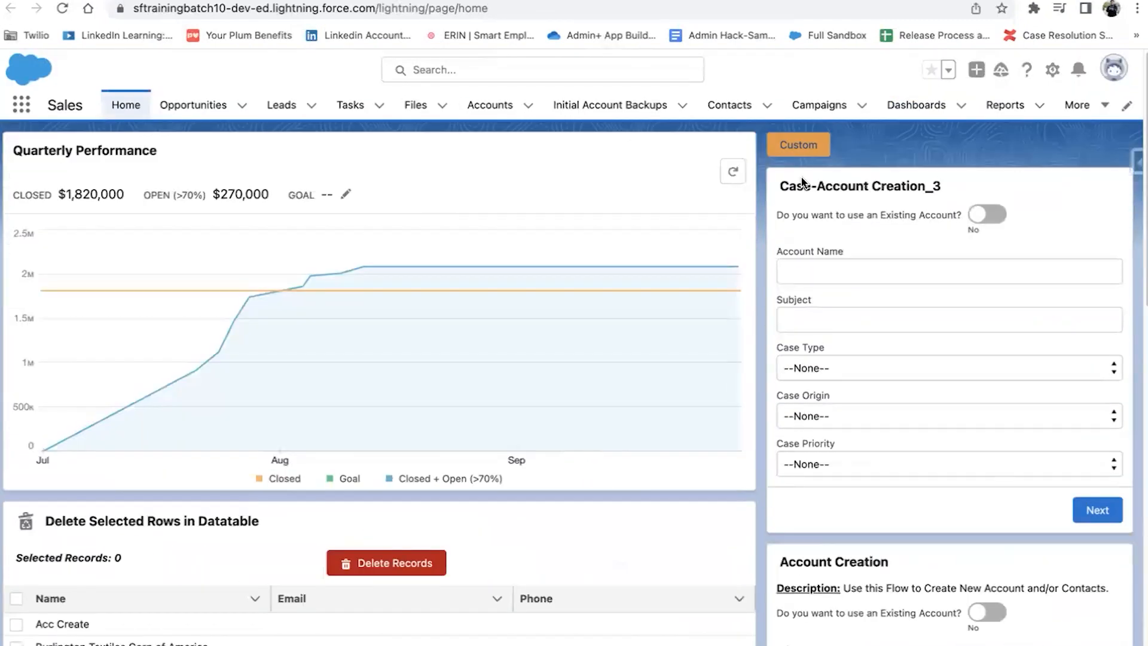
pyautogui.click(1053, 70)
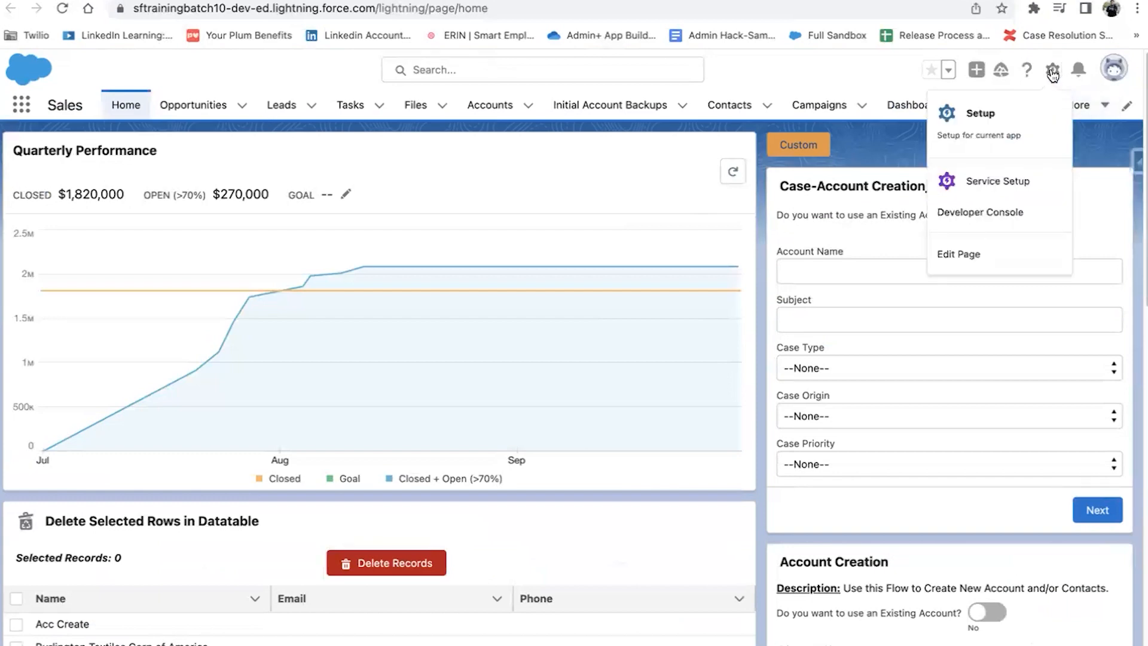
pyautogui.click(984, 251)
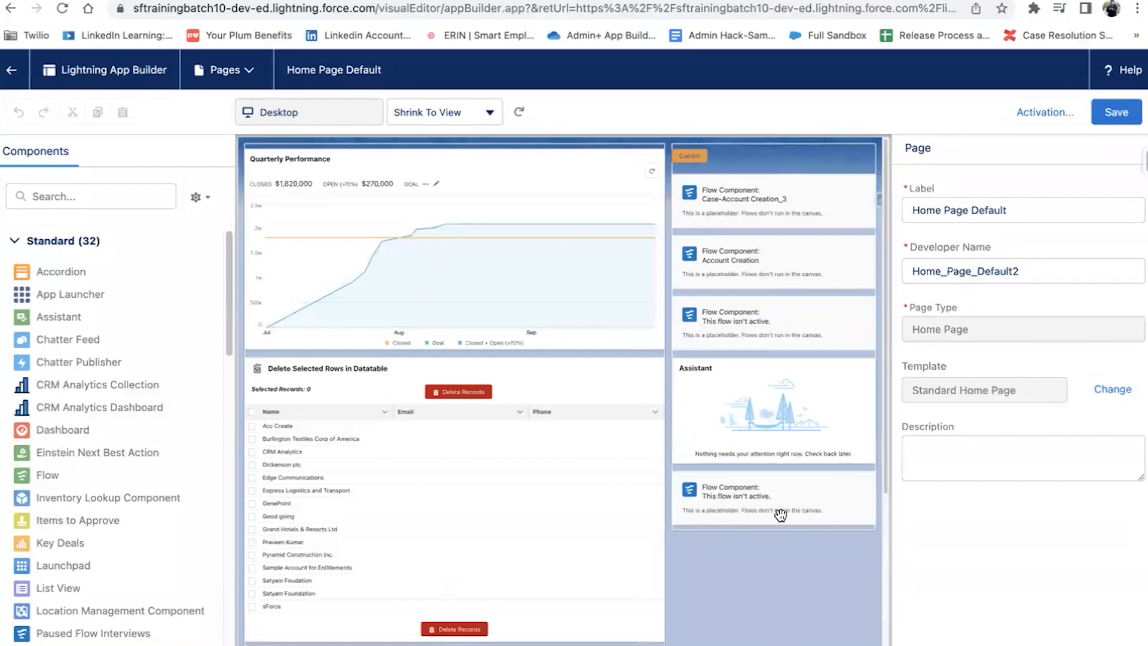
# Step: Add a Flow component at the top of the home page's right column
pyautogui.click(772, 233)
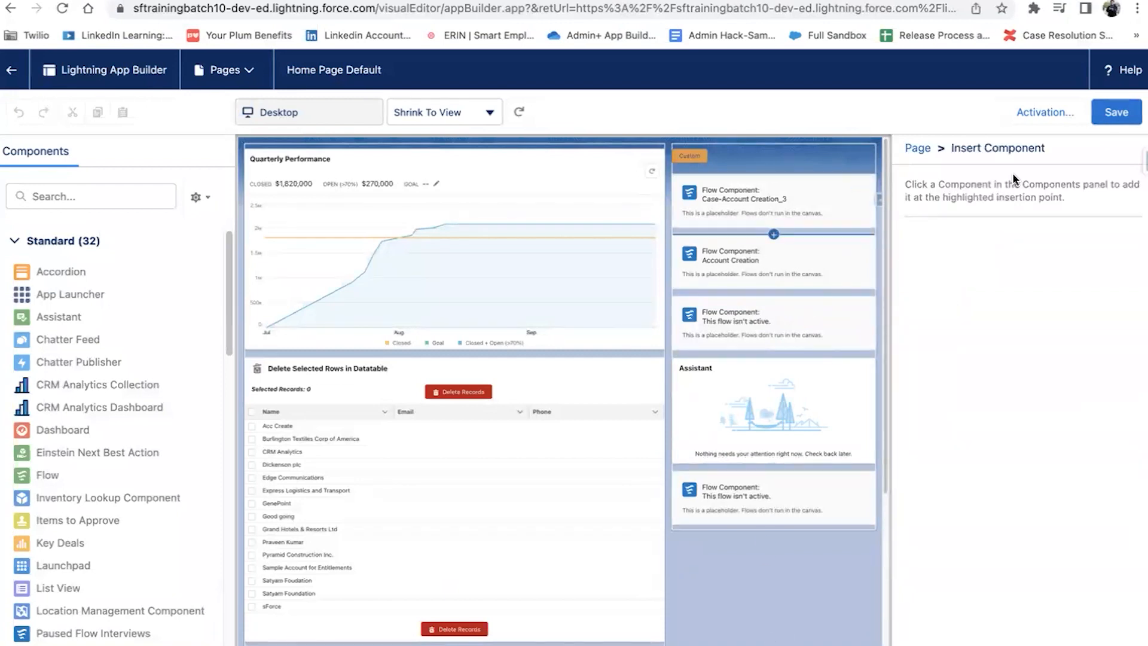
pyautogui.click(777, 183)
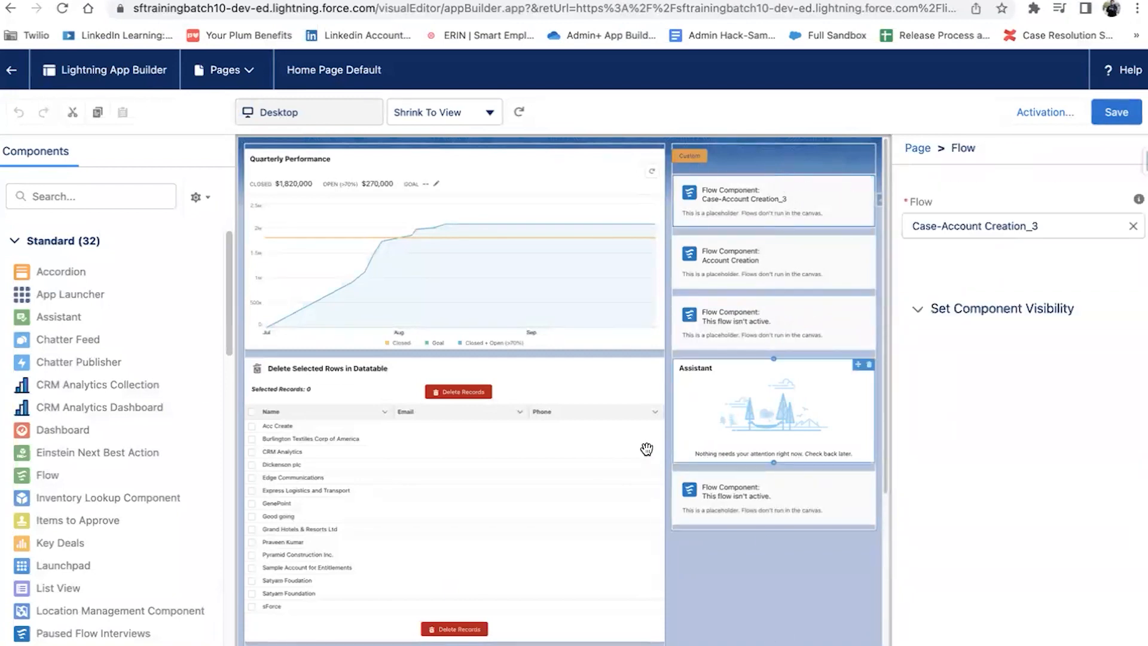
pyautogui.click(76, 193)
pyautogui.write('flow')
pyautogui.moveTo(39, 272); pyautogui.dragTo(679, 198)
pyautogui.click(681, 194)
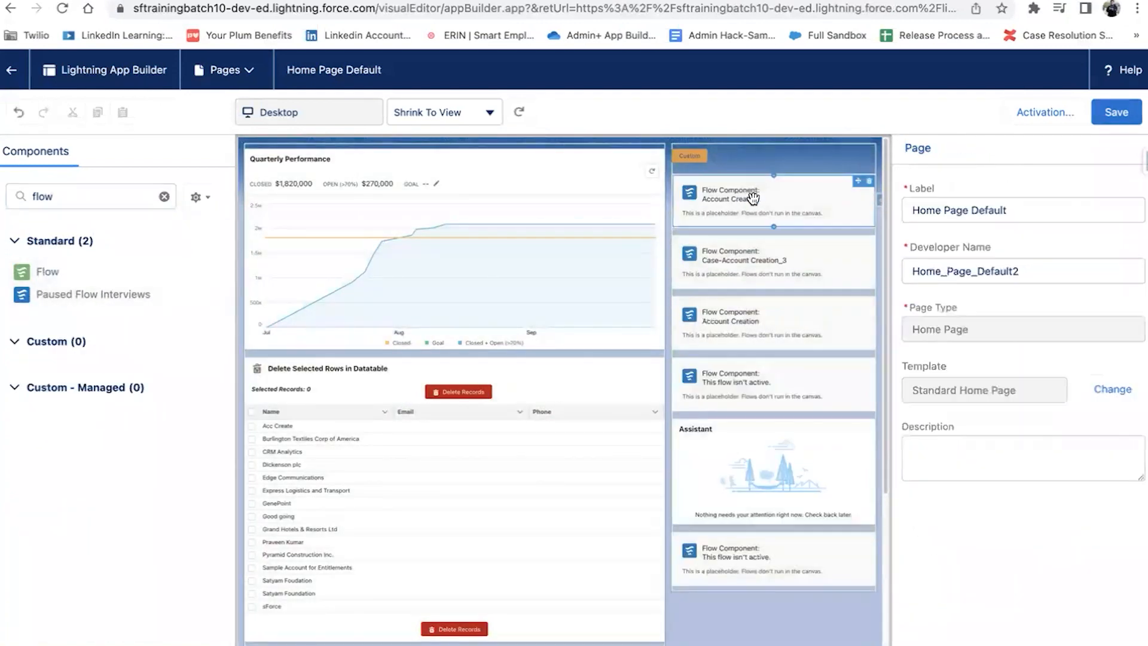
# Step: Point the component at Sample Fault Connector Flow, save the page, and go back
pyautogui.click(977, 283)
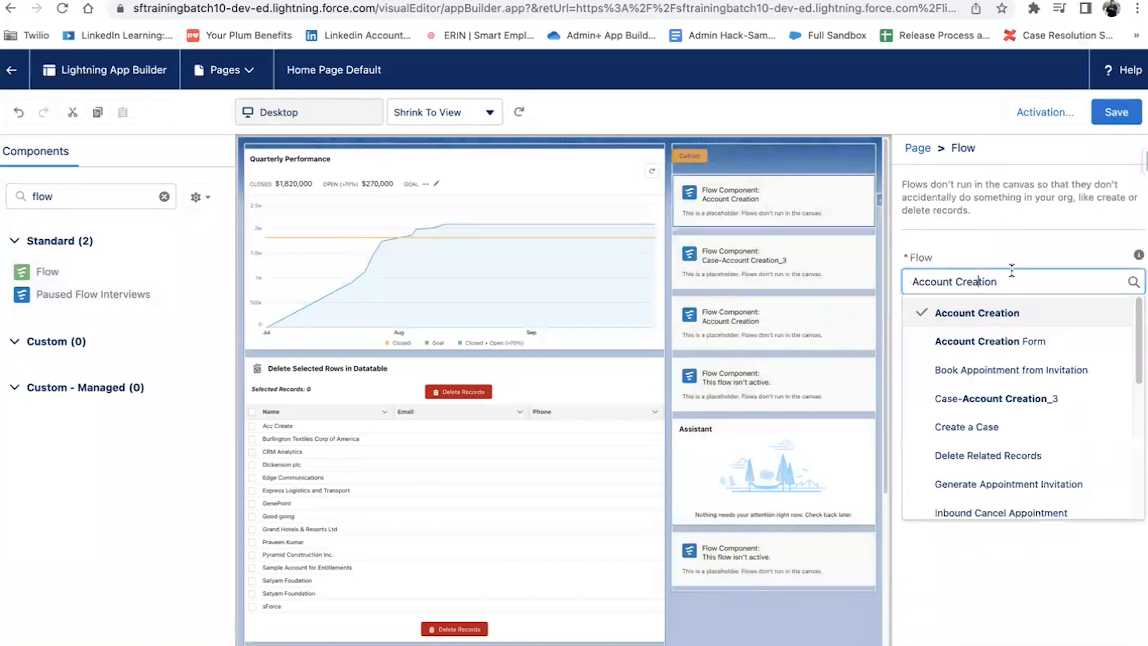
pyautogui.doubleClick(1107, 285)
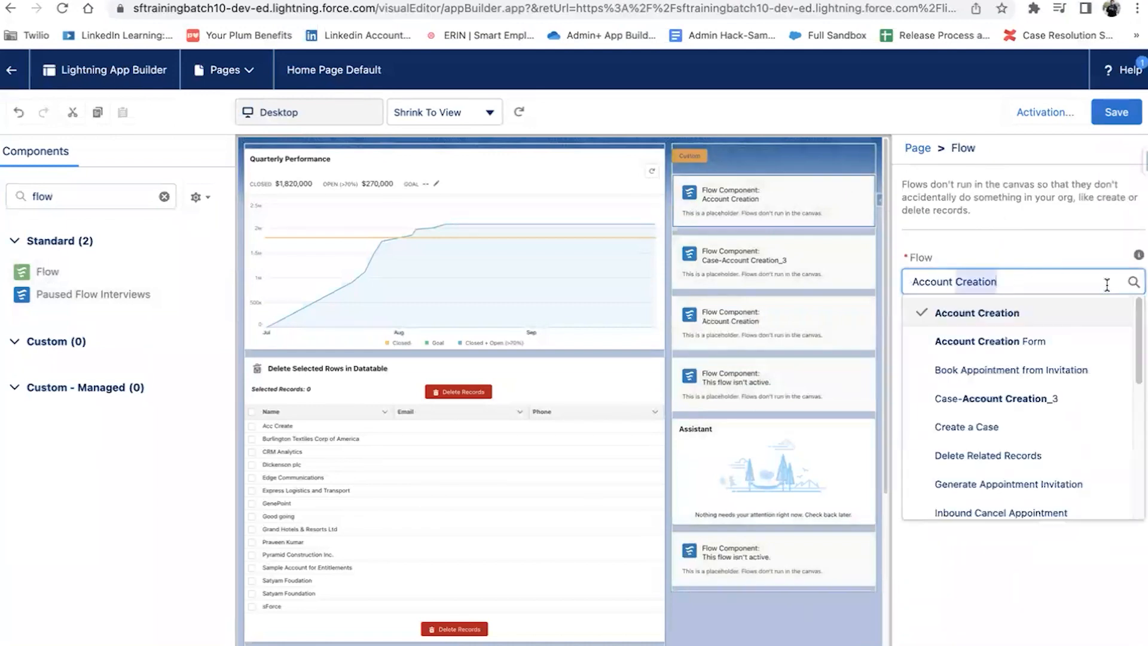
pyautogui.tripleClick(1107, 285)
pyautogui.write('faul')
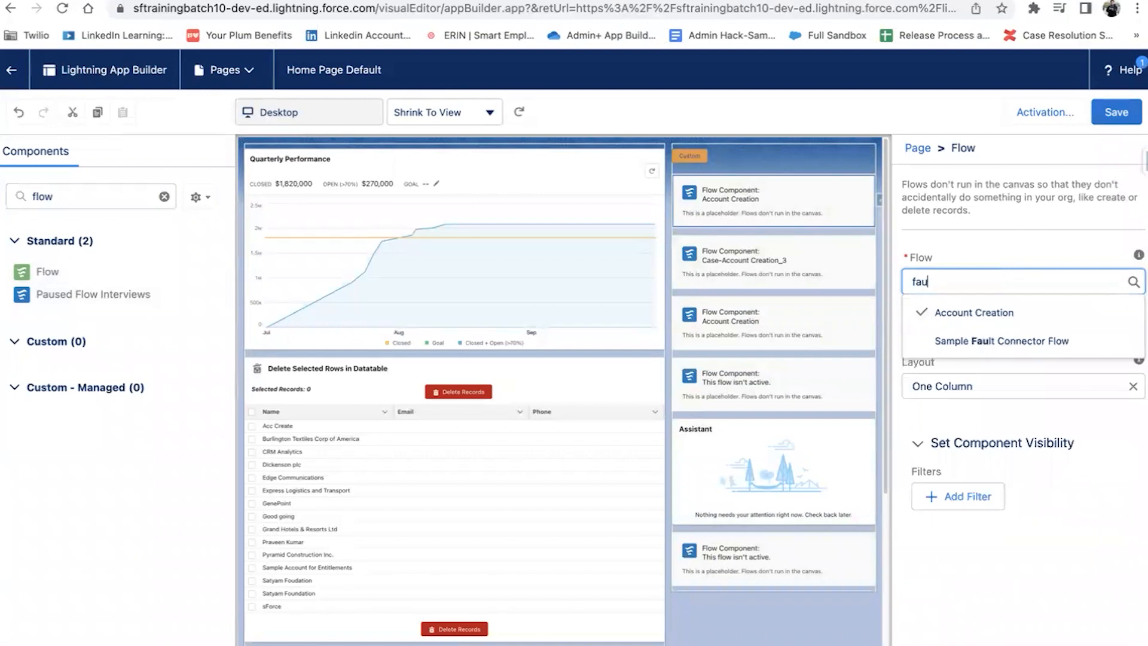
pyautogui.click(1071, 350)
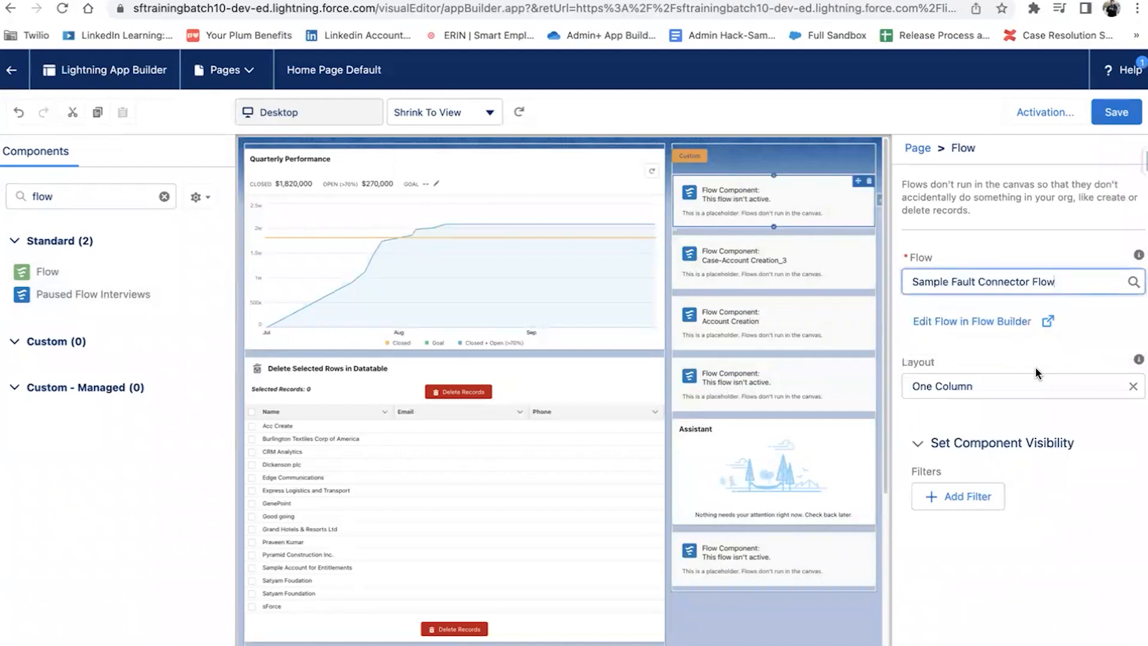
pyautogui.click(1120, 119)
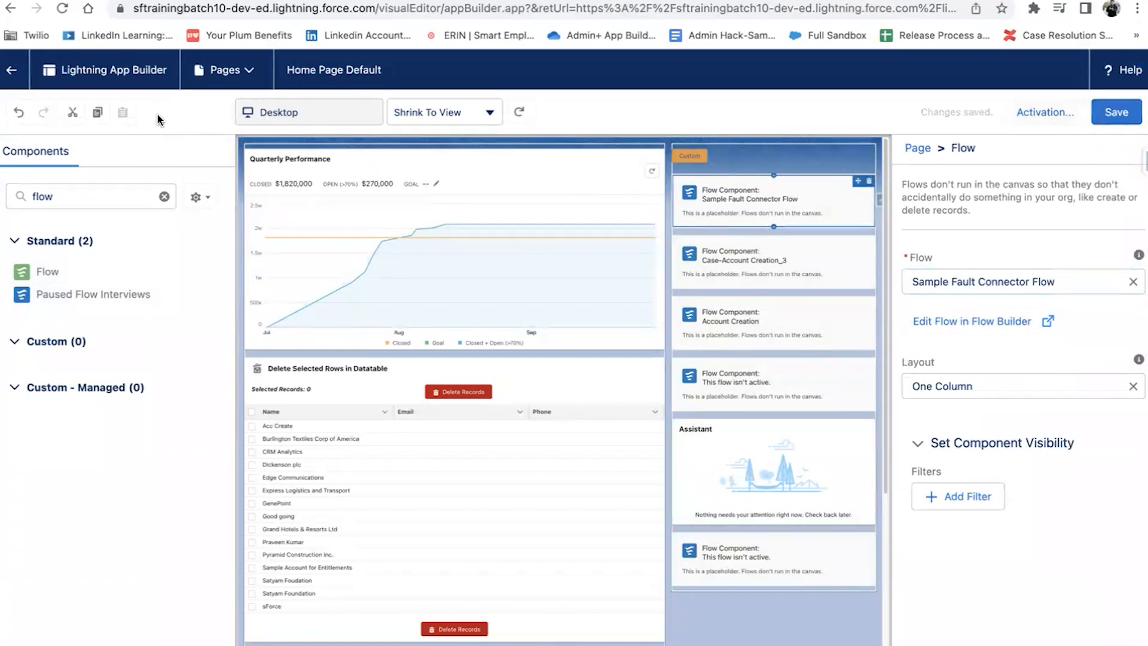
pyautogui.click(11, 70)
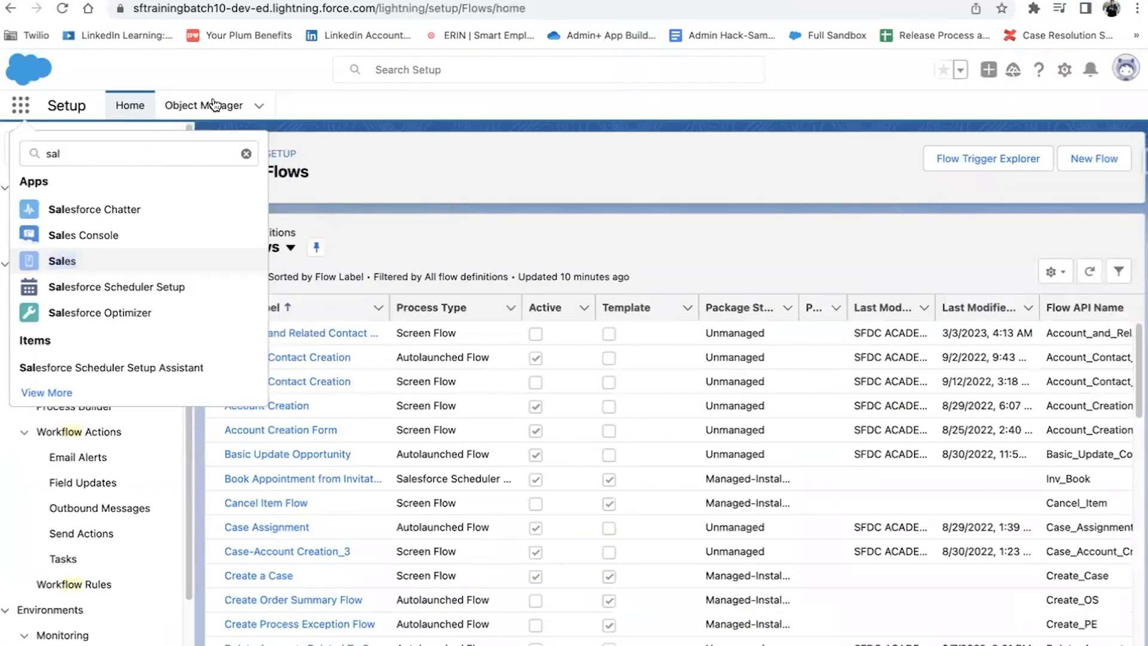
# Step: Open the Phone_field_null_check rule under Account's Validation Rules in Object Manager
pyautogui.rightClick(216, 99)
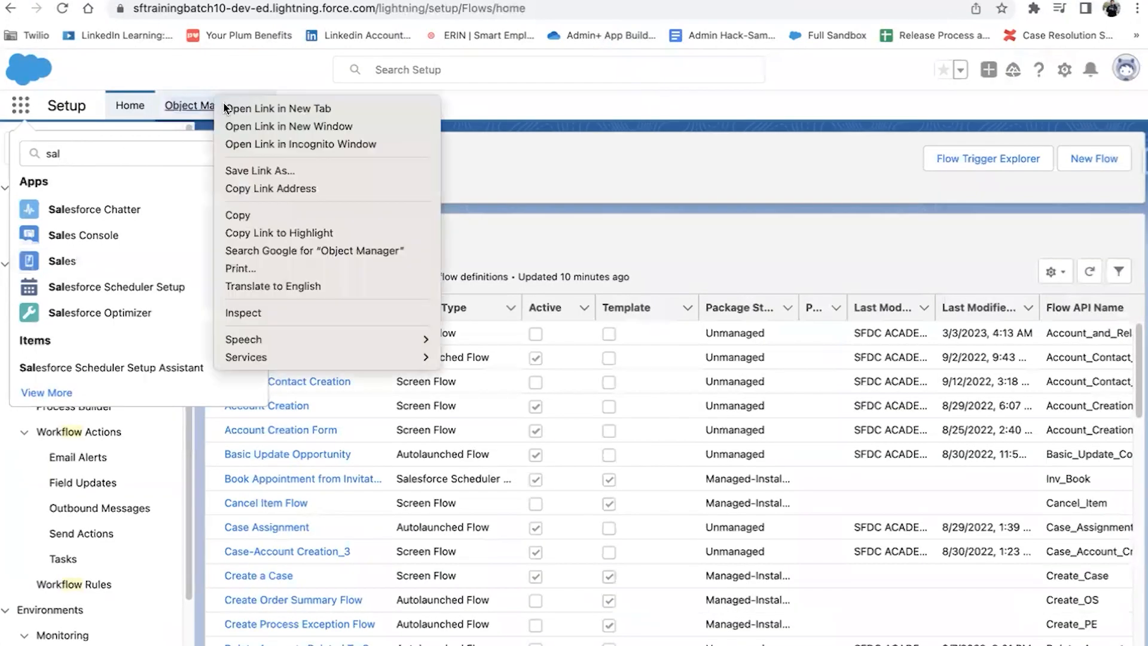
pyautogui.click(242, 101)
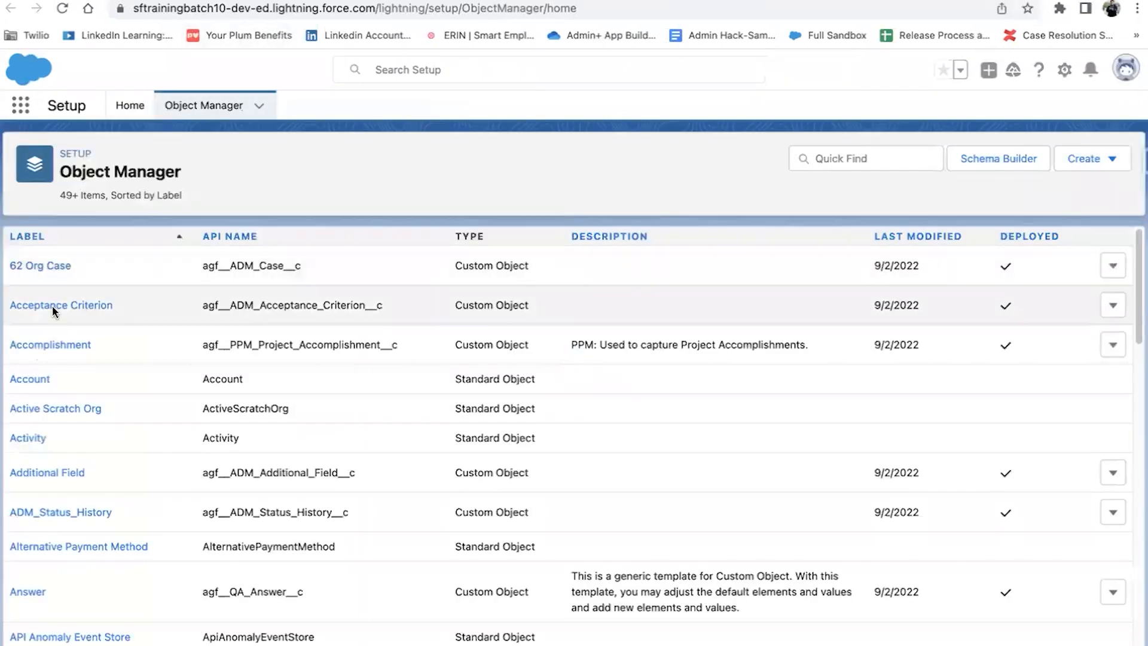
pyautogui.click(35, 381)
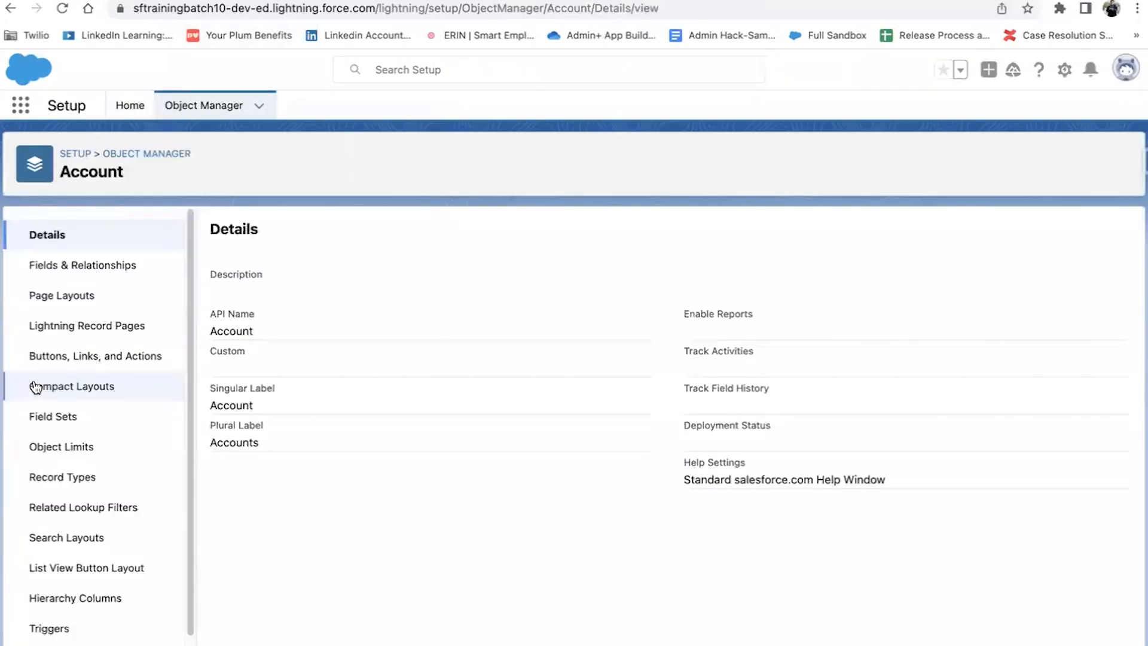
pyautogui.scroll(-1, 52, 622)
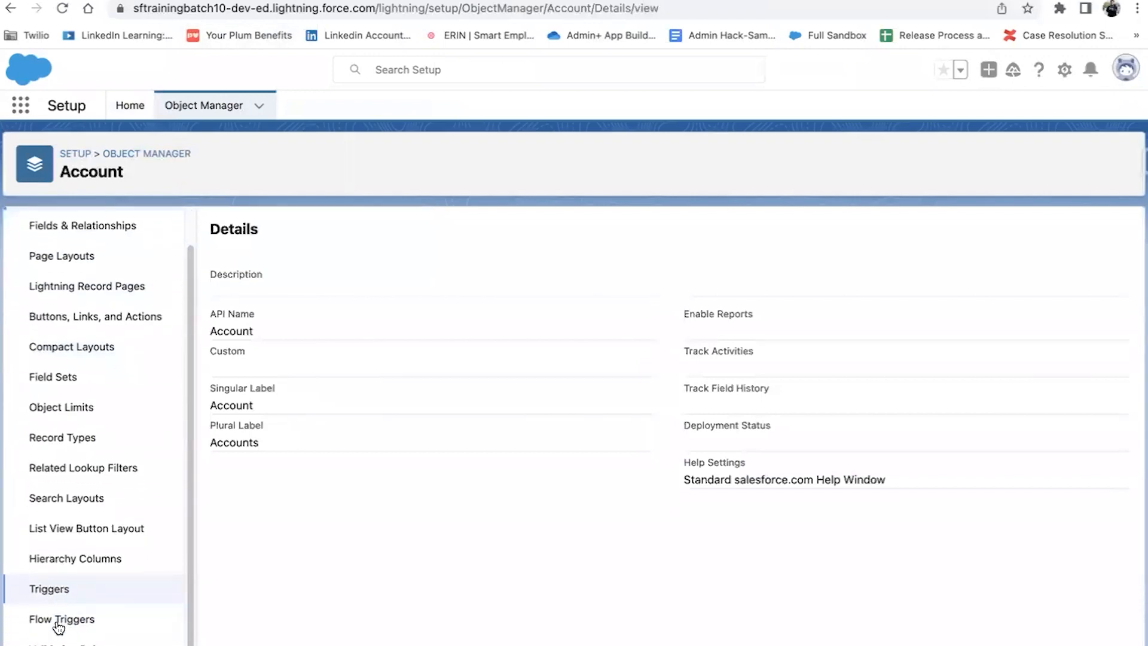
pyautogui.click(67, 643)
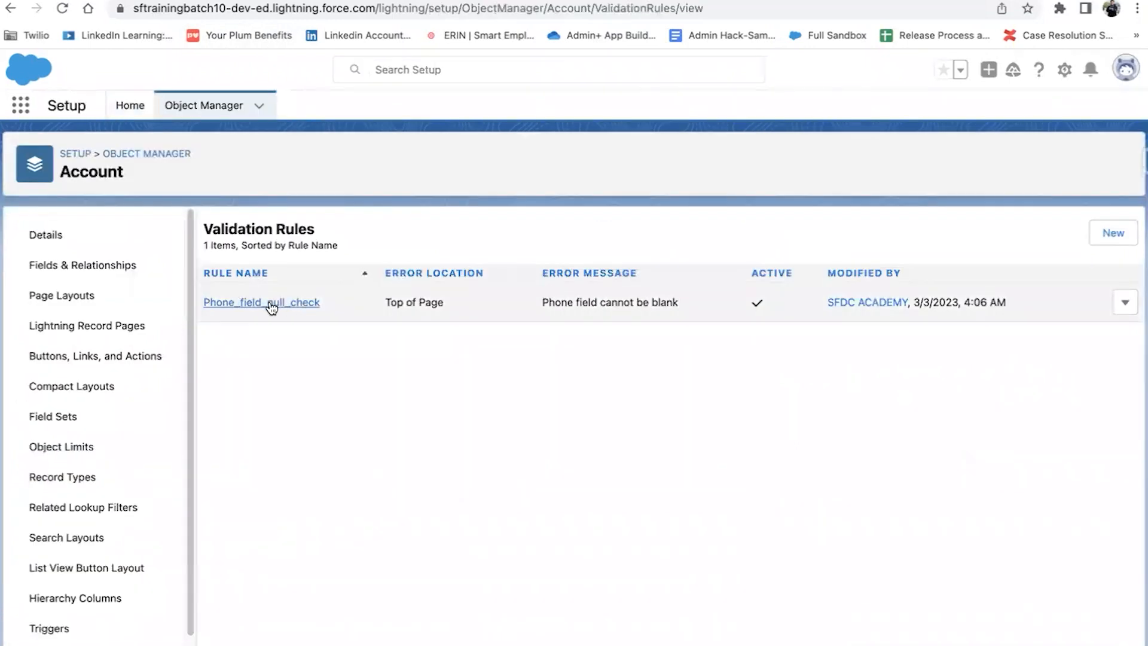
pyautogui.click(275, 306)
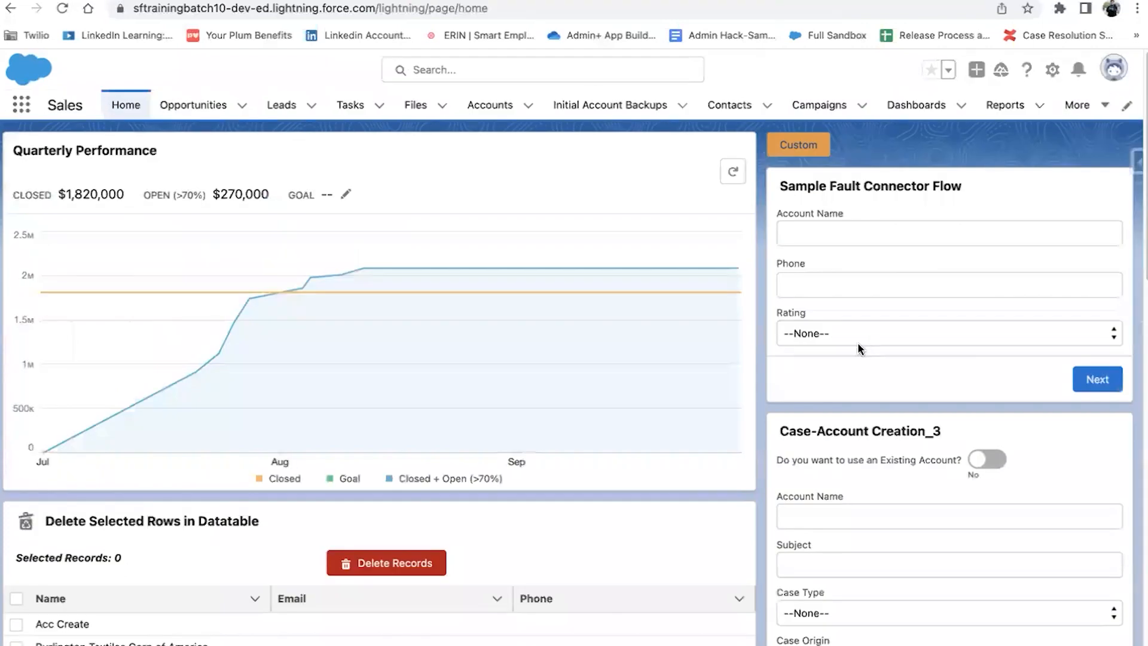
# Step: Submit the flow with Account Name 'Sample Account', rating Hot, and Phone left blank
pyautogui.click(866, 232)
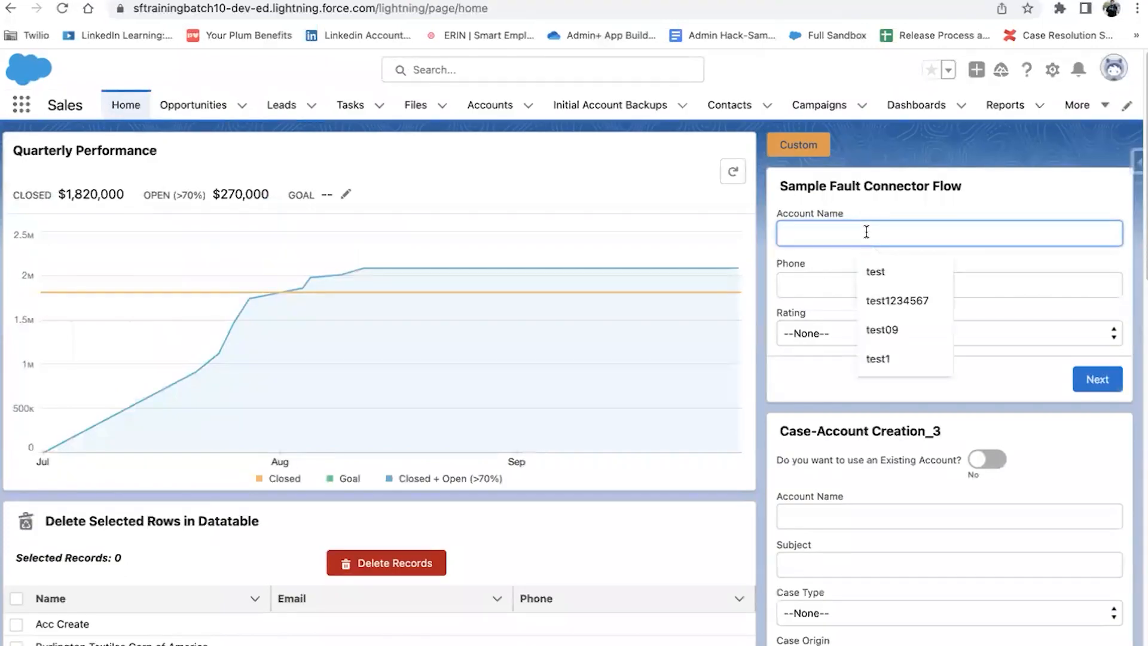
pyautogui.write('Sample Account')
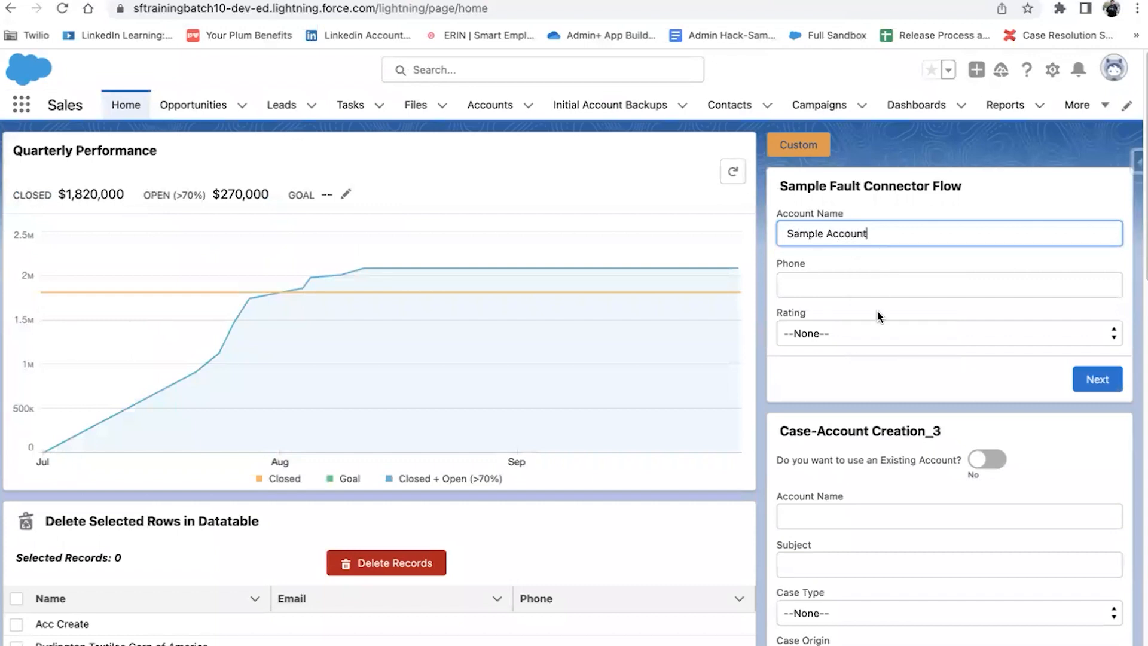
pyautogui.click(876, 332)
pyautogui.click(878, 352)
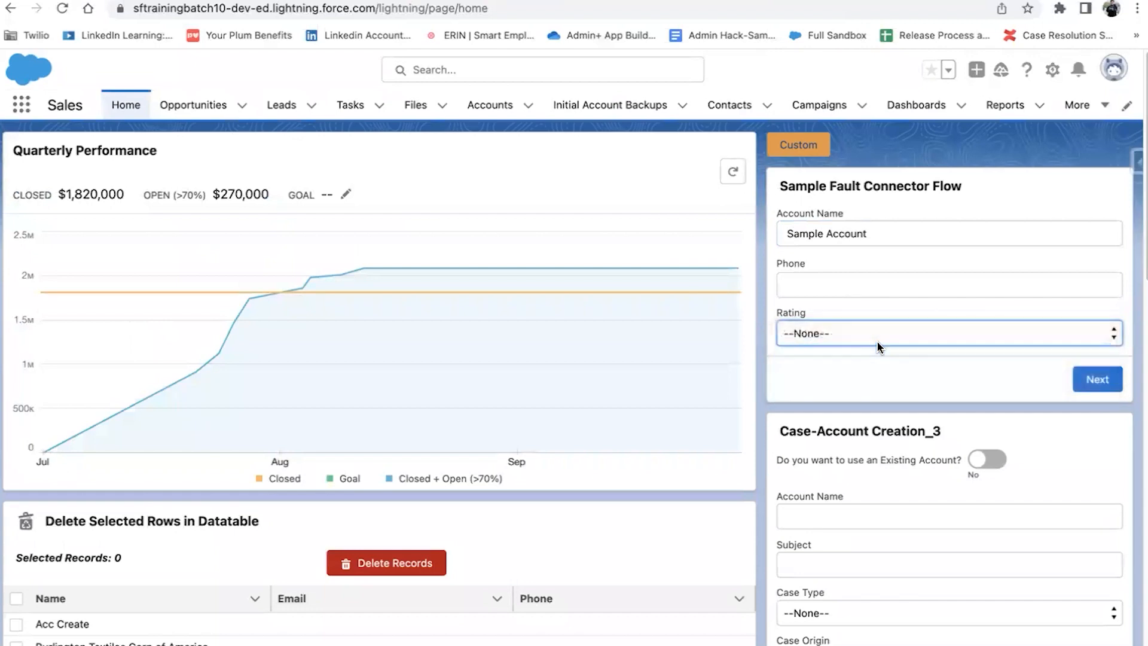
pyautogui.click(1104, 380)
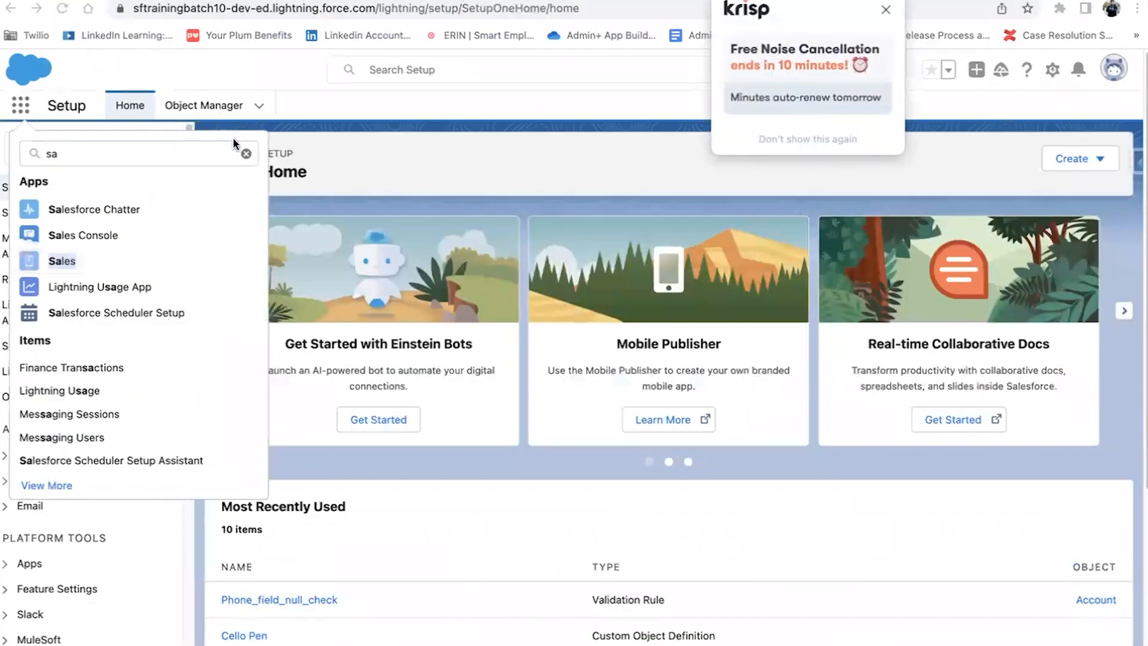
pyautogui.press('Escape')
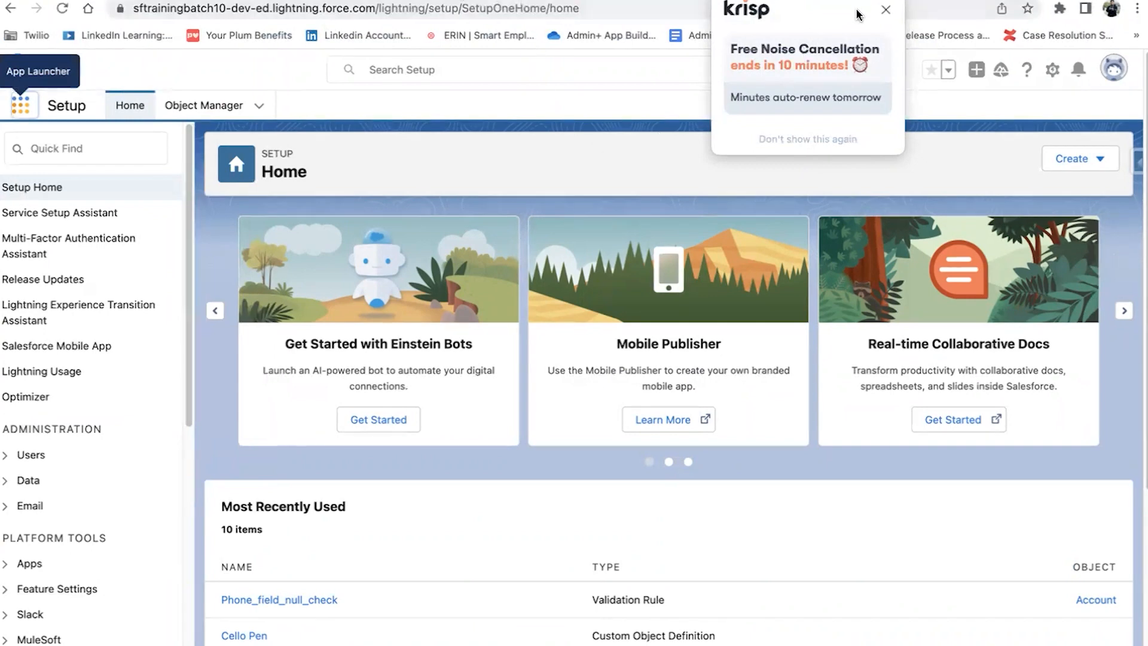
# Step: Dismiss the Krisp popup and open the 'Error Occurred During Flow' email in Gmail
pyautogui.click(885, 12)
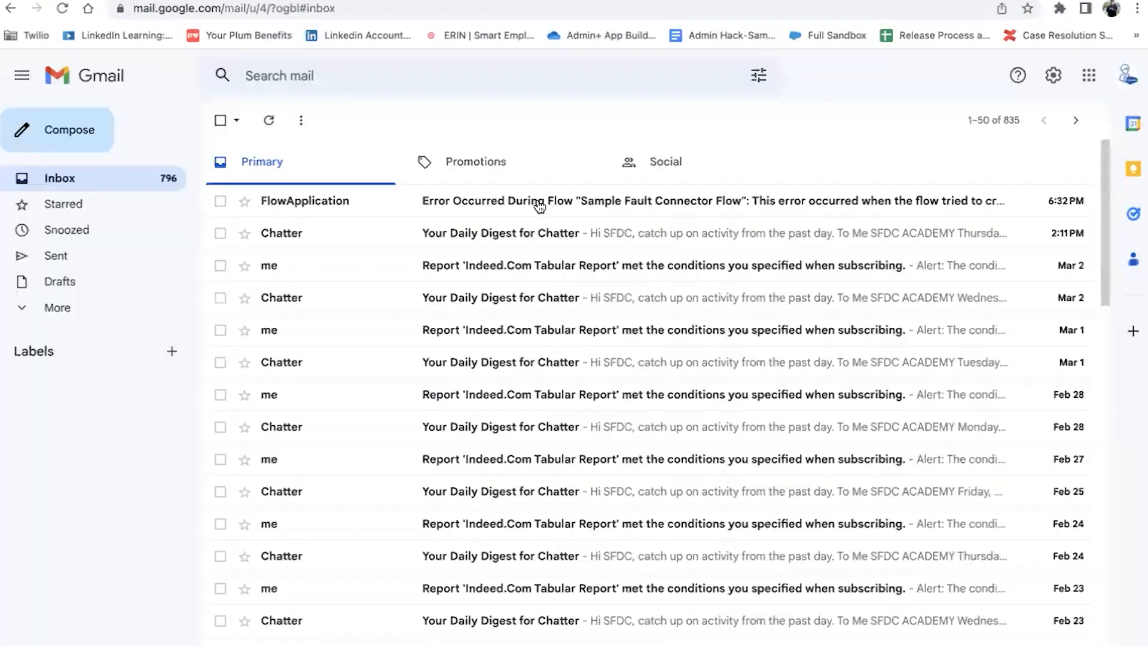
pyautogui.click(537, 199)
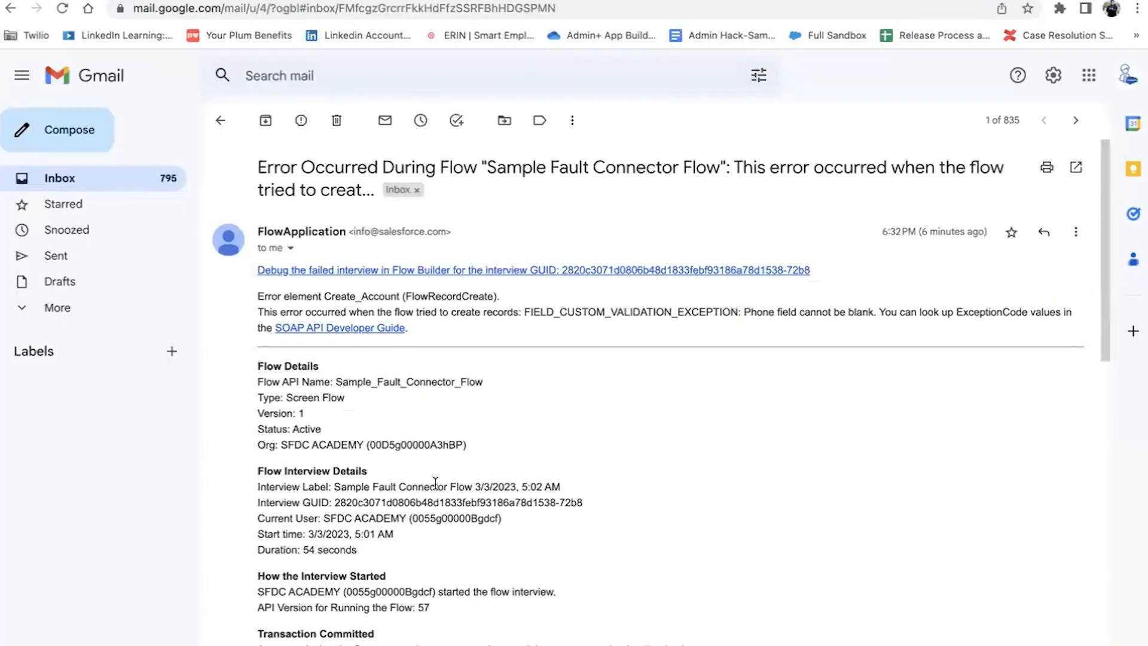
pyautogui.scroll(-1, 435, 482)
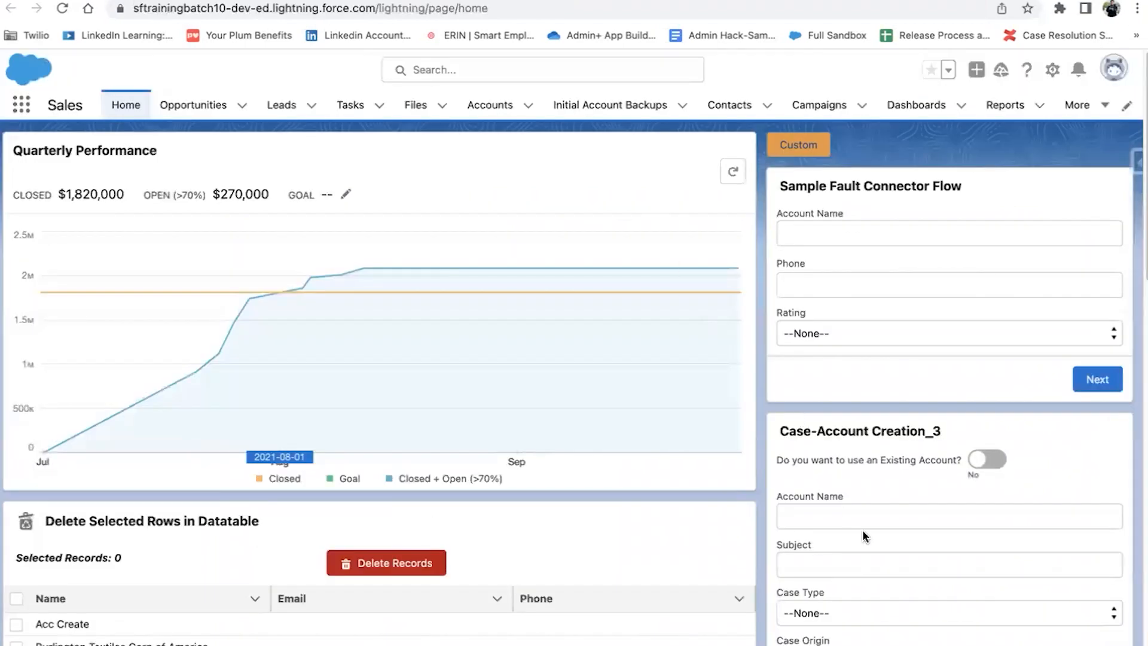
# Step: Resubmit the flow with Account Name 'Sample Flow', rating Warm, and no phone
pyautogui.scroll(-8, 862, 529)
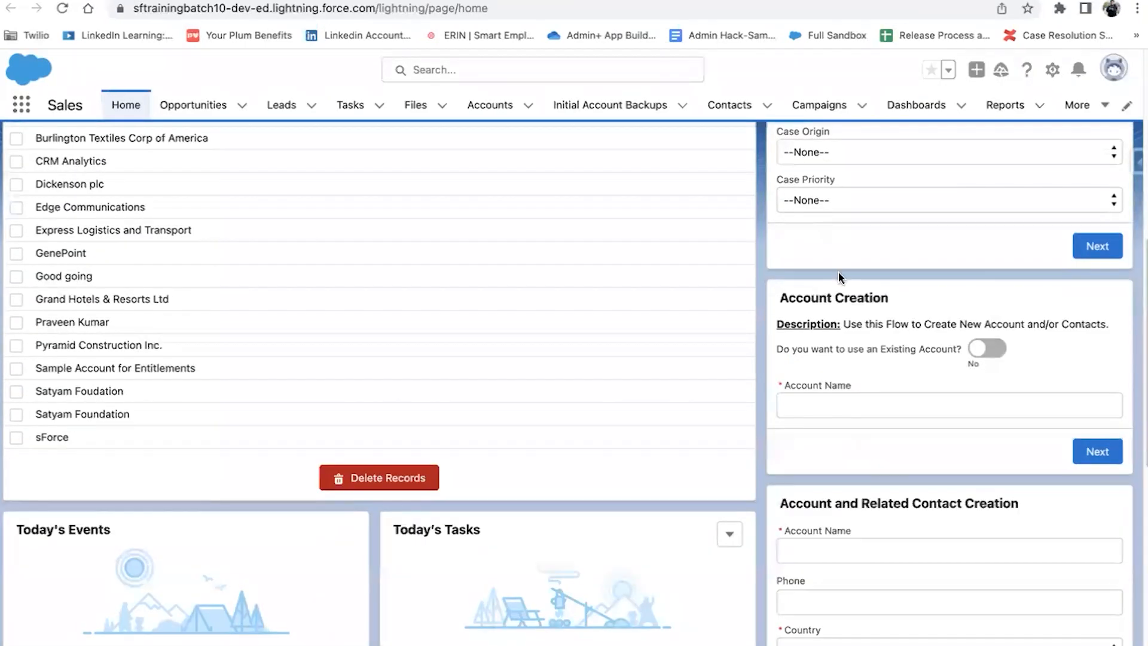
pyautogui.scroll(8, 838, 272)
pyautogui.click(870, 235)
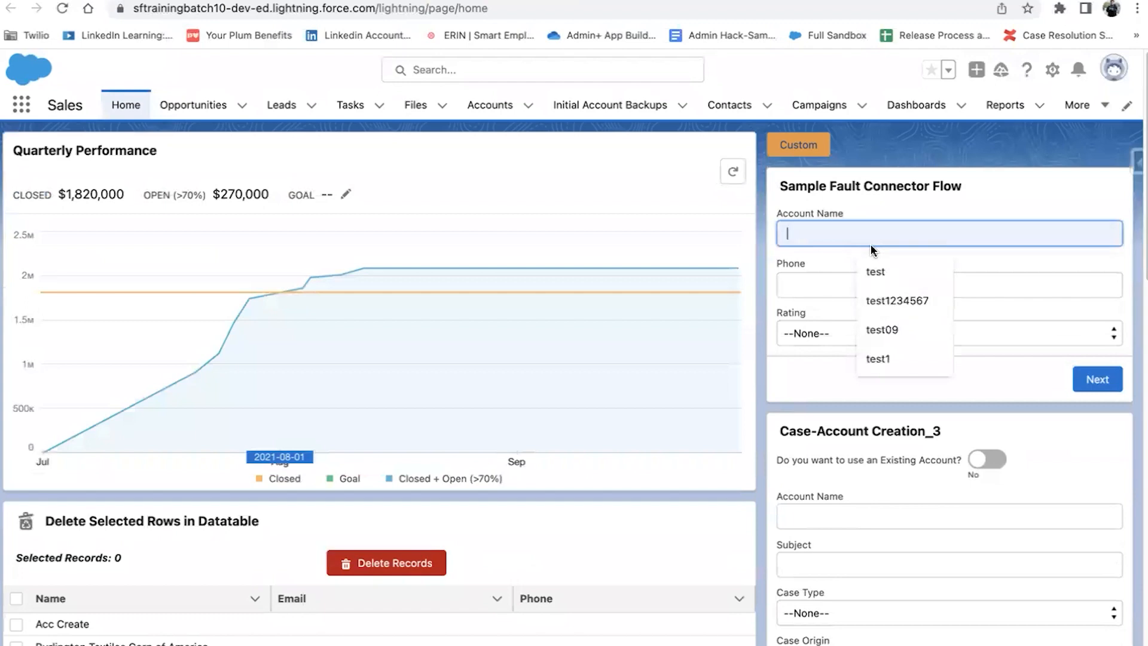
pyautogui.write('Sample Flow')
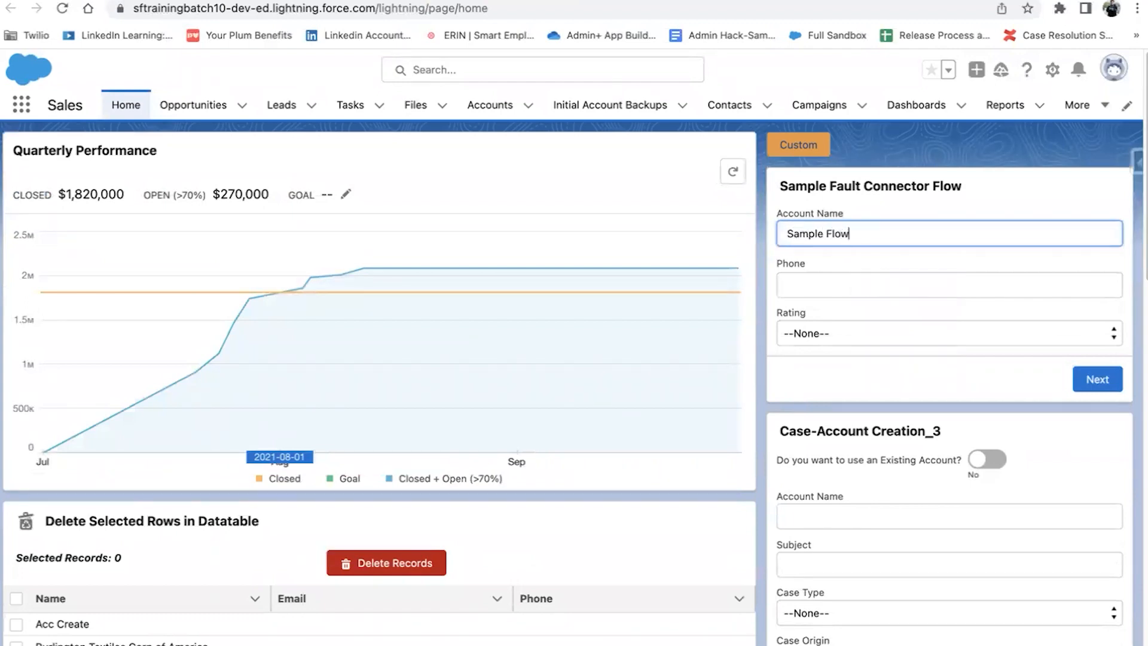
pyautogui.click(873, 337)
pyautogui.click(873, 337)
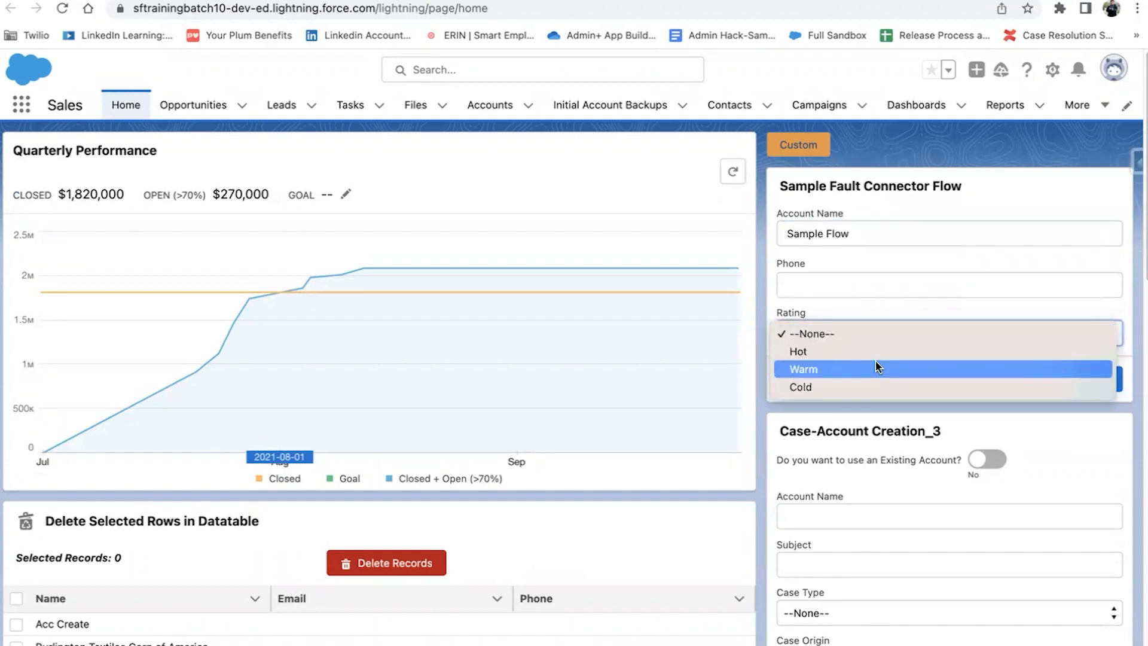
pyautogui.click(879, 368)
pyautogui.click(1087, 386)
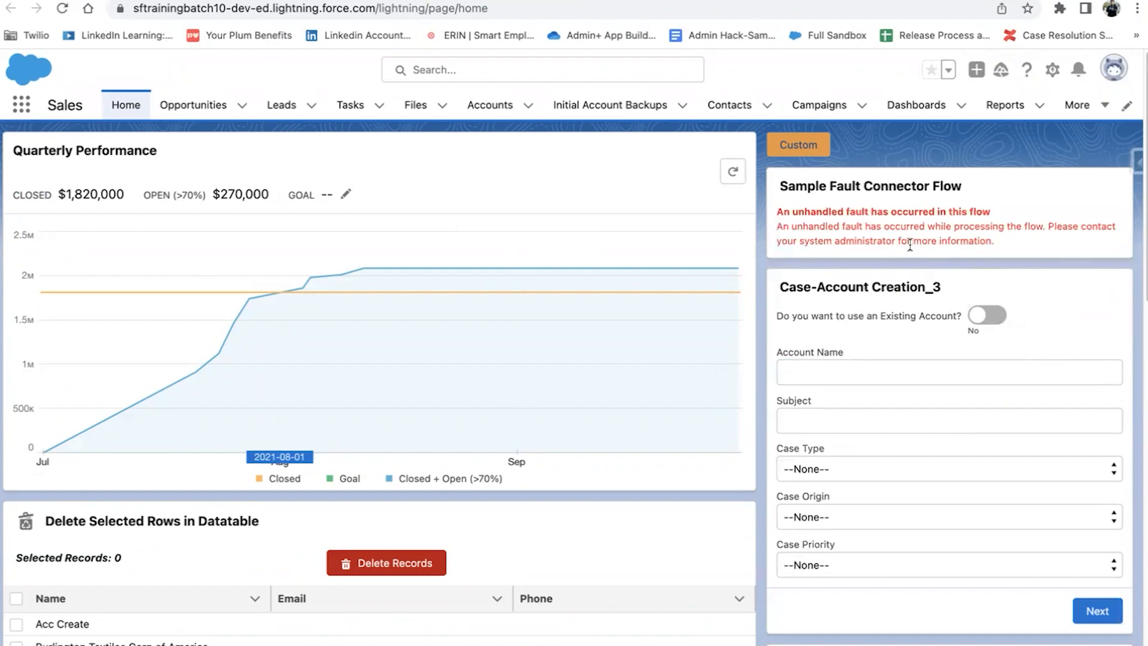
pyautogui.hotkey('ctrl', 'Tab')
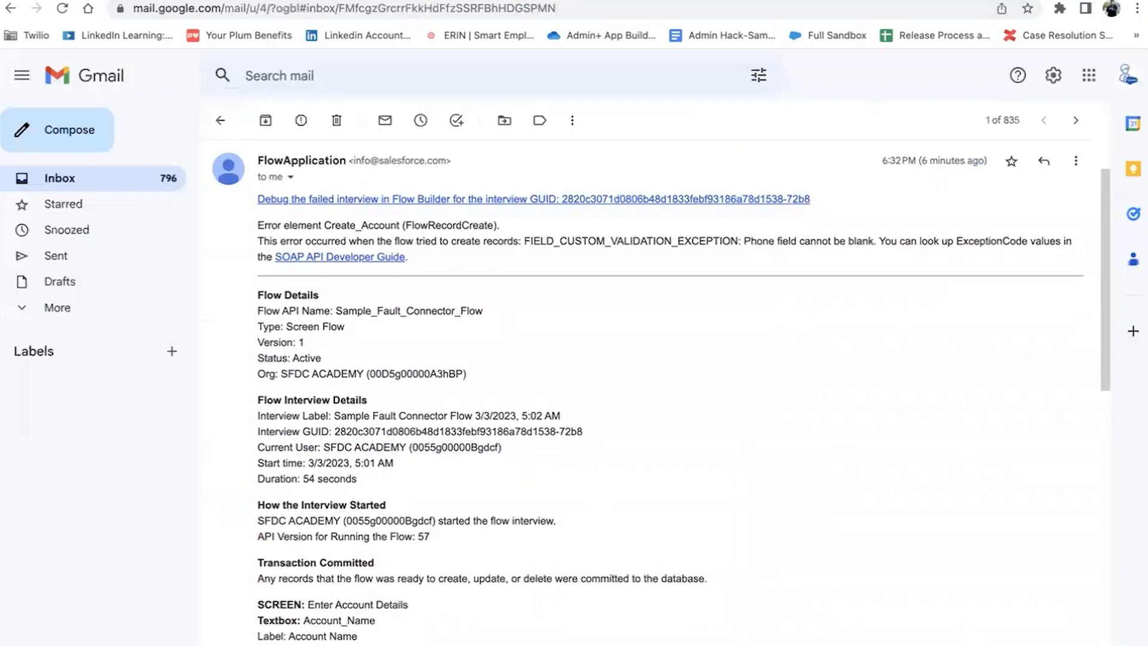
# Step: Read the fault email down to FIELD_CUSTOM_VALIDATION_EXCEPTION, then return to the Salesforce tab
pyautogui.scroll(-10, 467, 403)
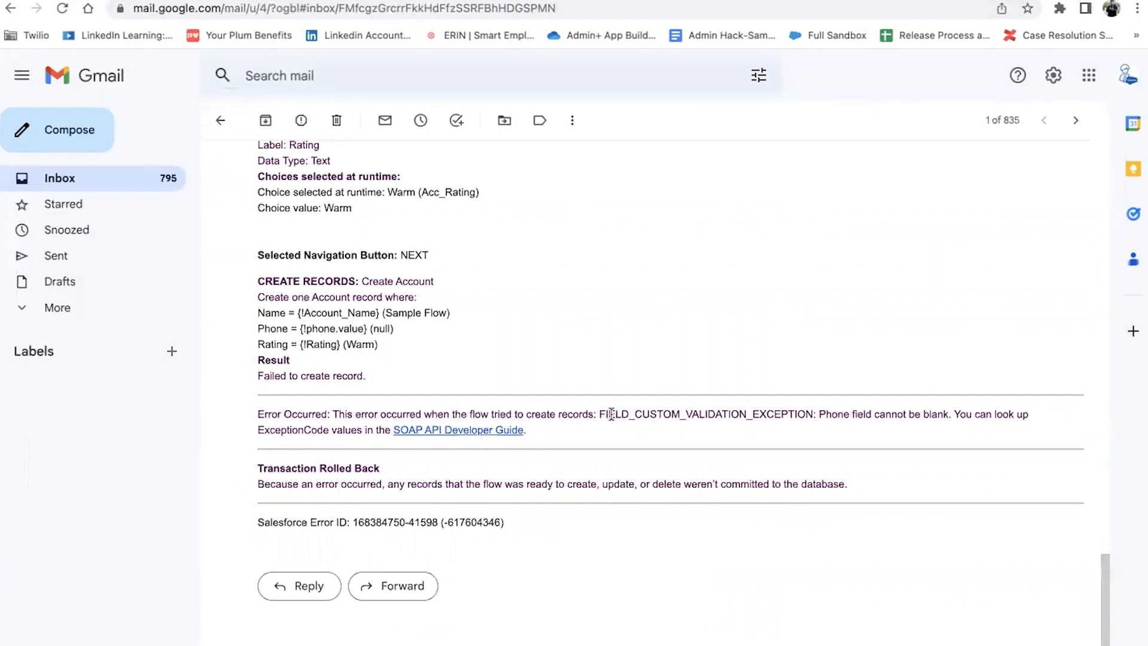
pyautogui.moveTo(605, 414); pyautogui.dragTo(970, 413)
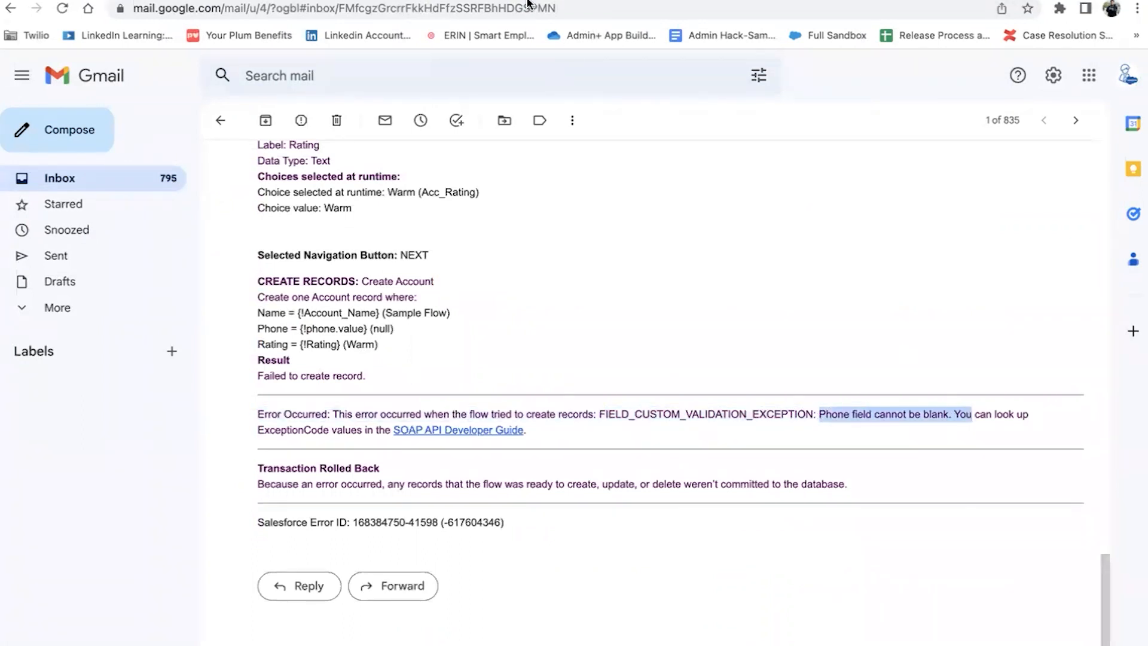
pyautogui.click(861, 368)
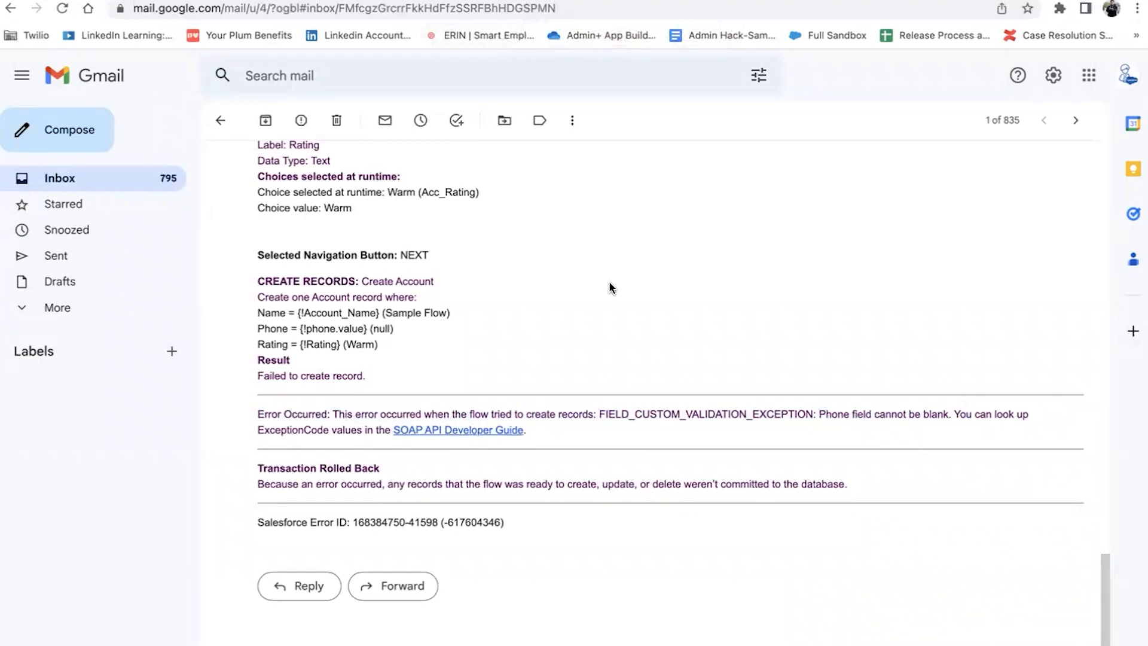
pyautogui.hotkey('ctrl', 'Tab')
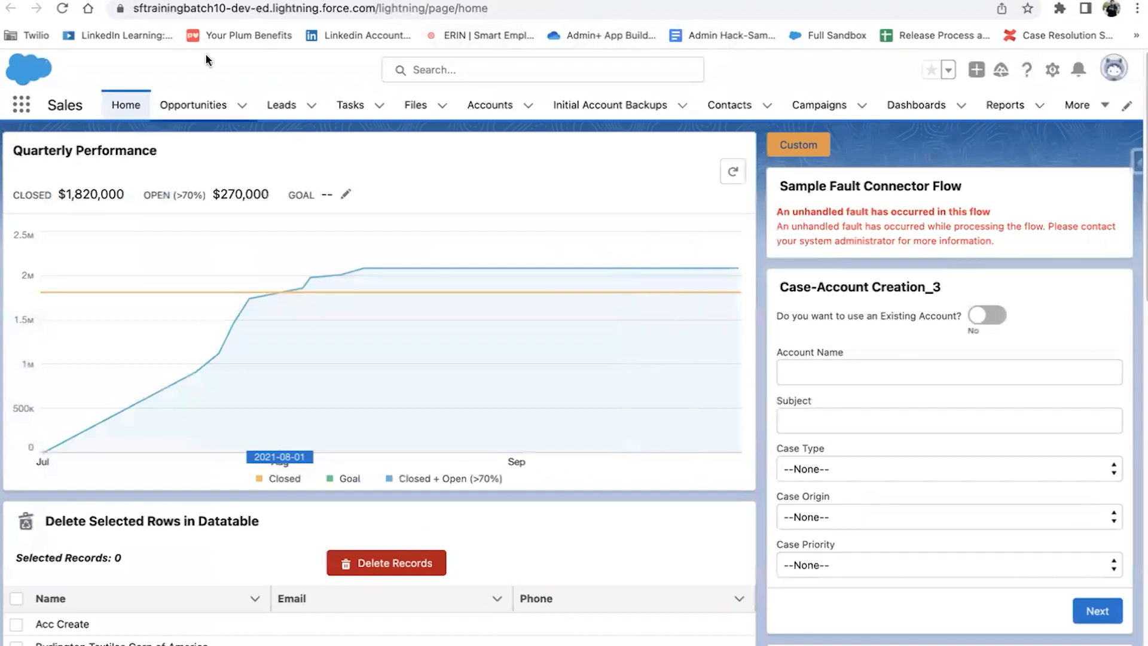
# Step: Open Sample Fault Connector Flow from Setup's Flows list and switch its canvas to Free-Form
pyautogui.click(116, 0)
pyautogui.click(91, 147)
pyautogui.write('flow')
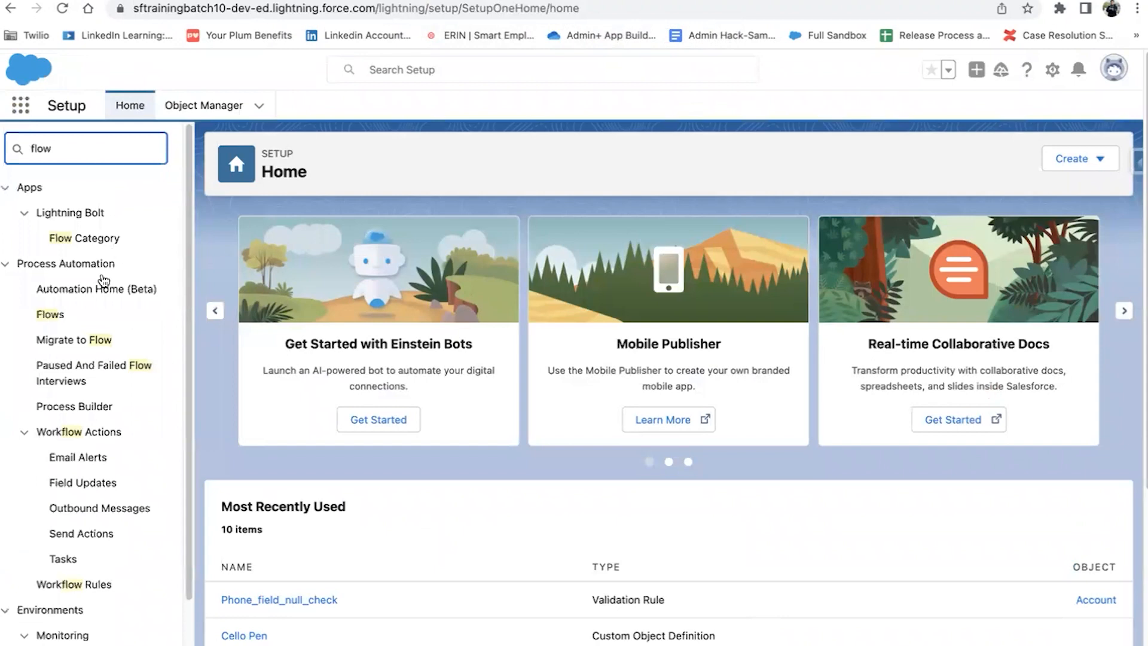
pyautogui.click(53, 316)
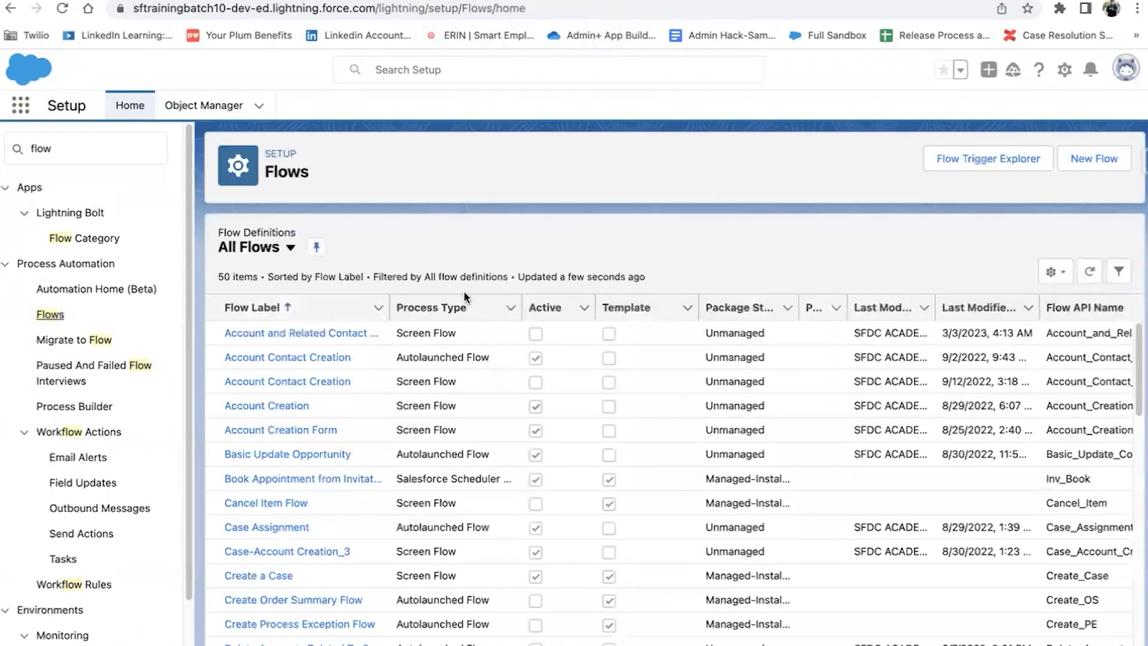
pyautogui.scroll(-5, 397, 451)
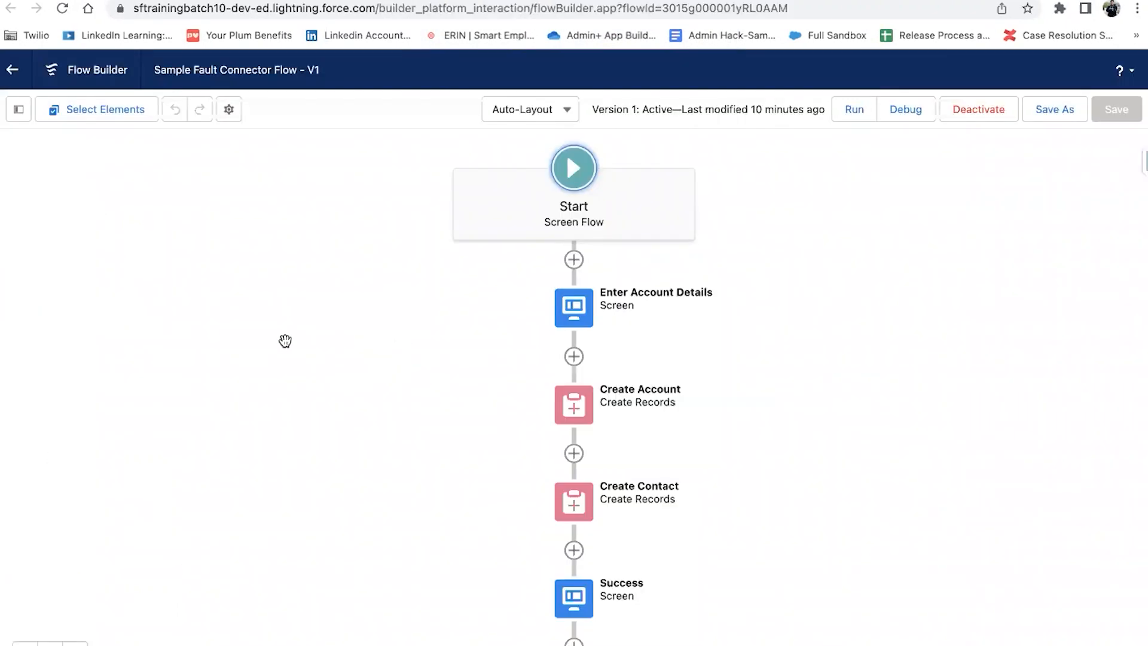
pyautogui.click(533, 117)
pyautogui.click(537, 170)
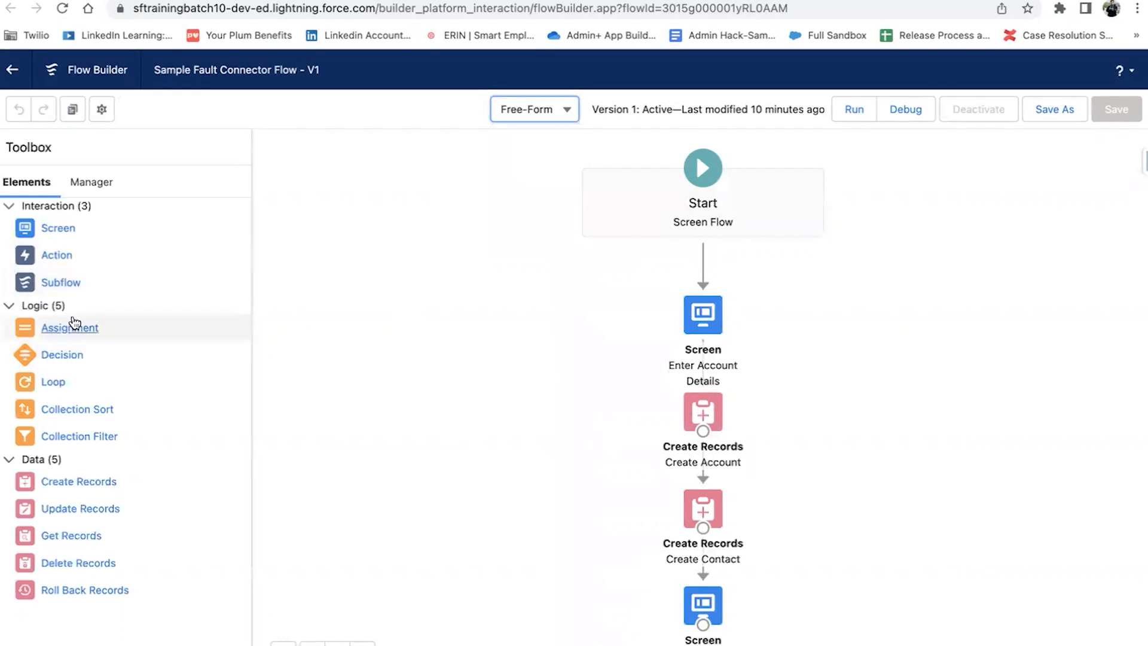
# Step: Add a new Screen element labelled 'Error' to the flow
pyautogui.moveTo(66, 230); pyautogui.dragTo(385, 383)
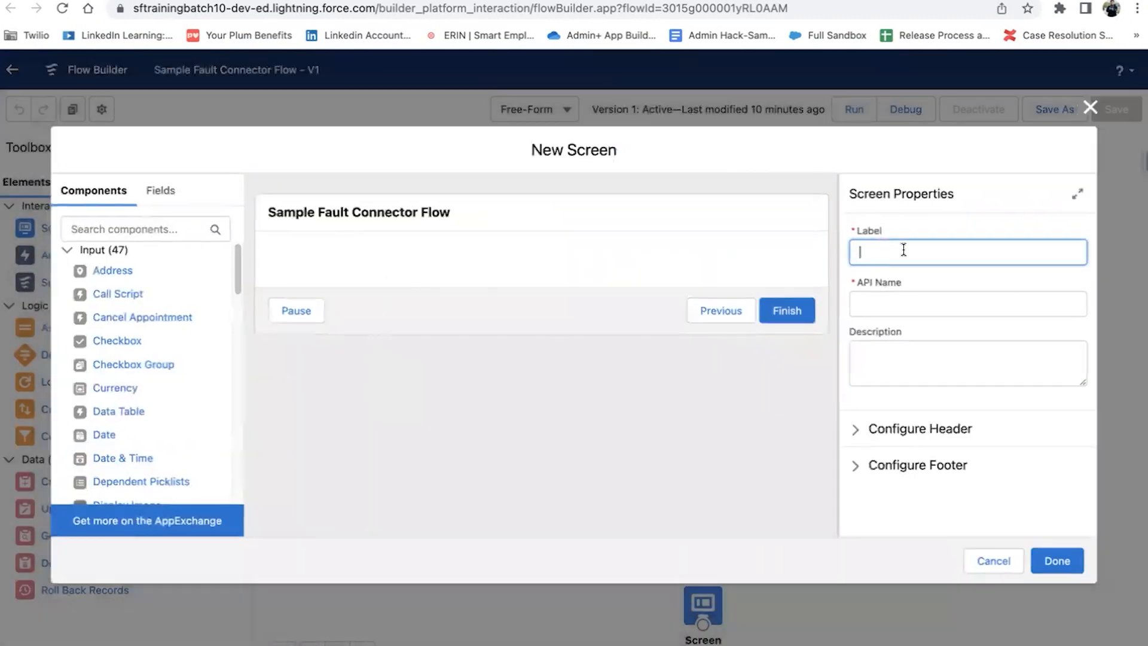
pyautogui.write('Error')
pyautogui.click(1000, 303)
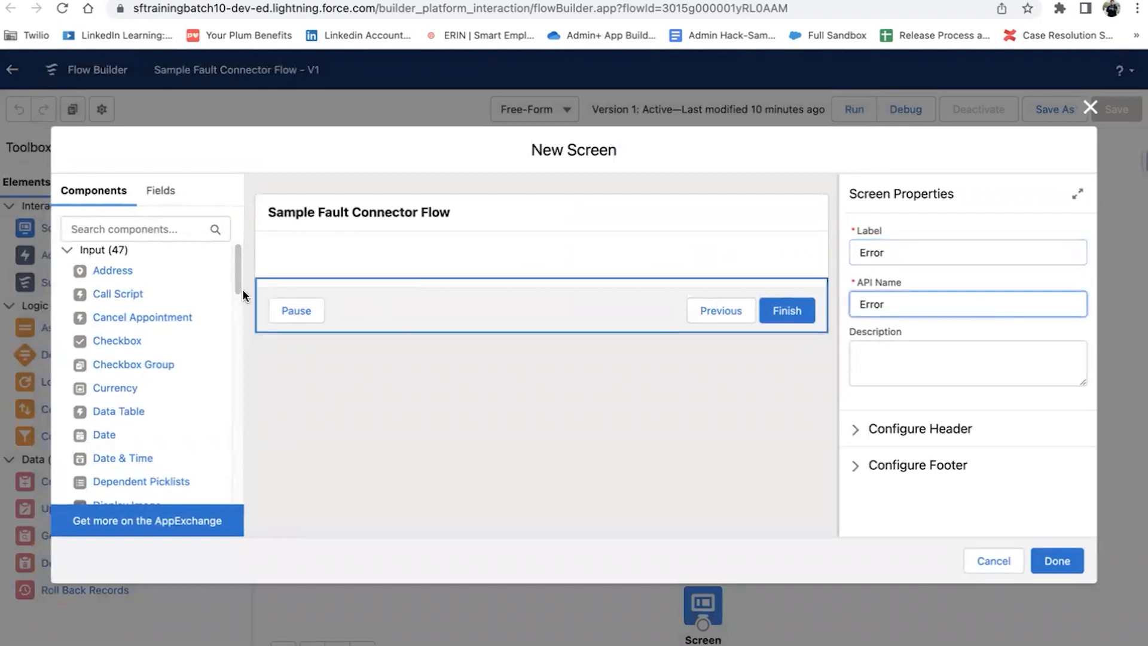
# Step: Place a Display Text component on the Error screen
pyautogui.click(156, 240)
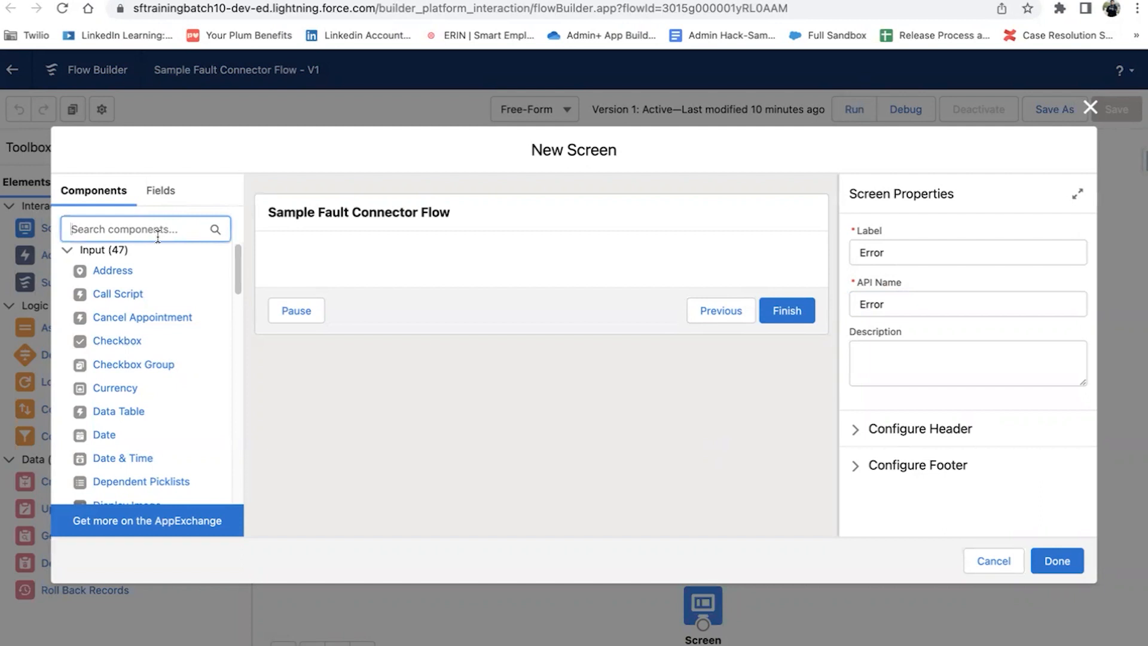
pyautogui.write('disp')
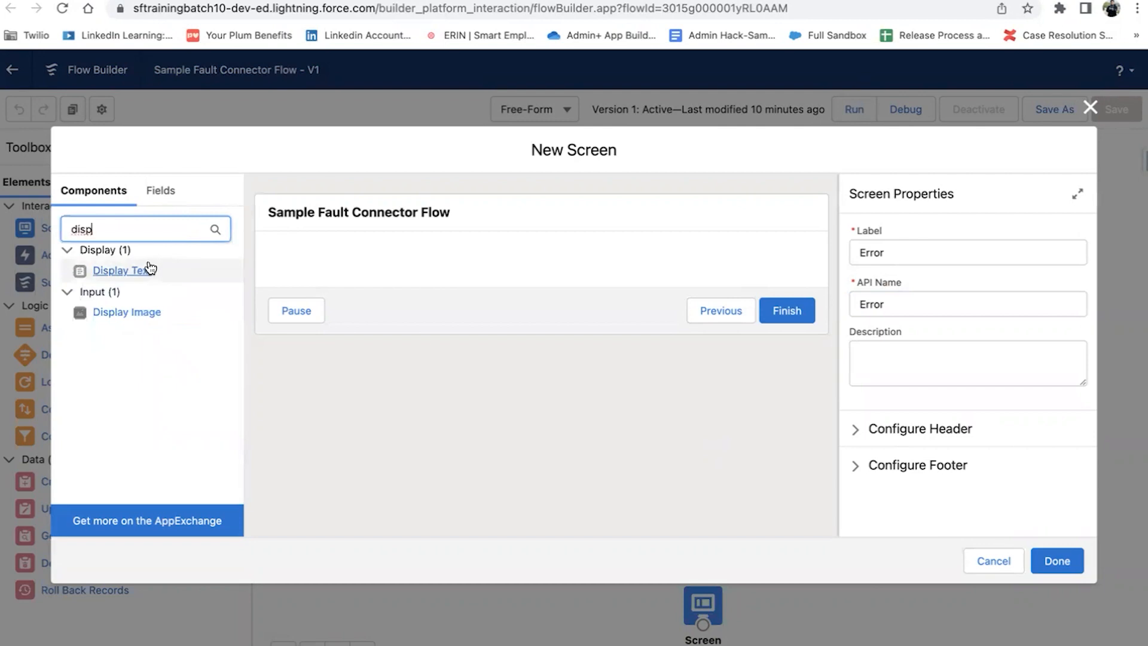
pyautogui.moveTo(149, 264); pyautogui.dragTo(377, 259)
pyautogui.click(897, 254)
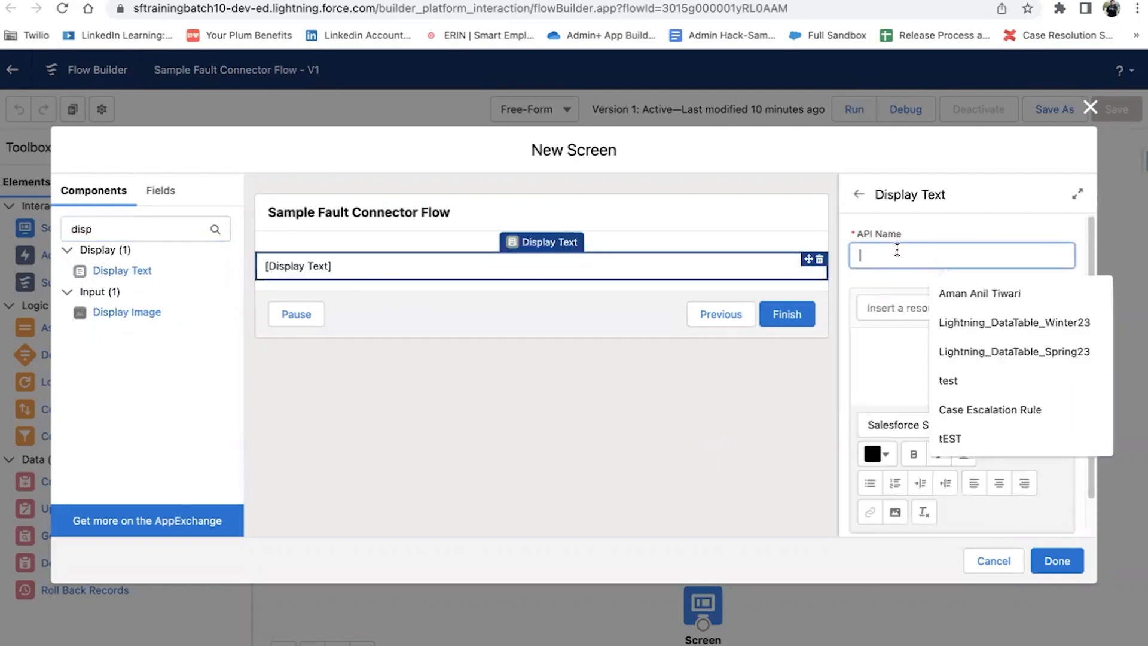
# Step: Name the Display Text Error_Screen and type 'Oops Something went wrong!!' and 'Error Message' lines
pyautogui.write('Error_Screen')
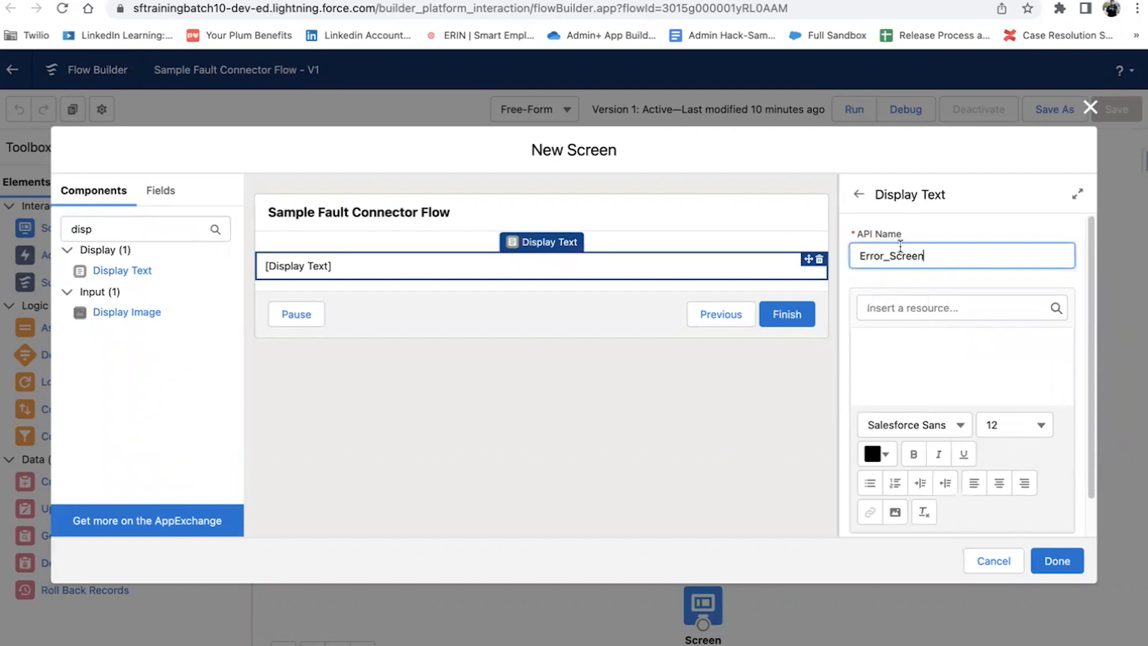
pyautogui.click(978, 354)
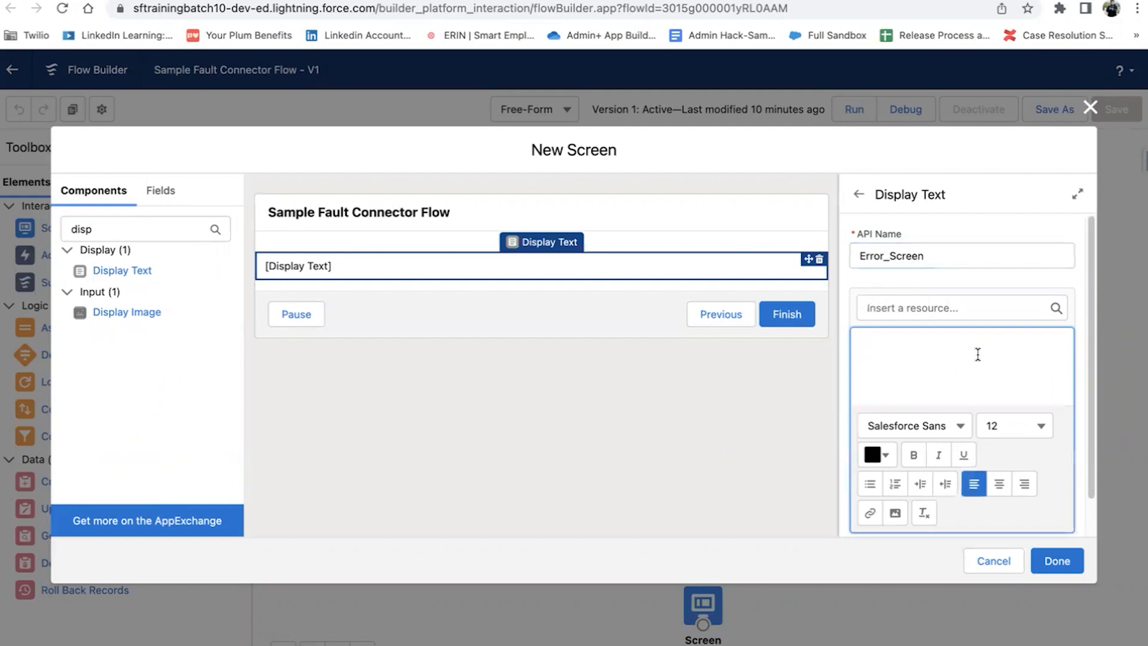
pyautogui.write('Oops Something wend')
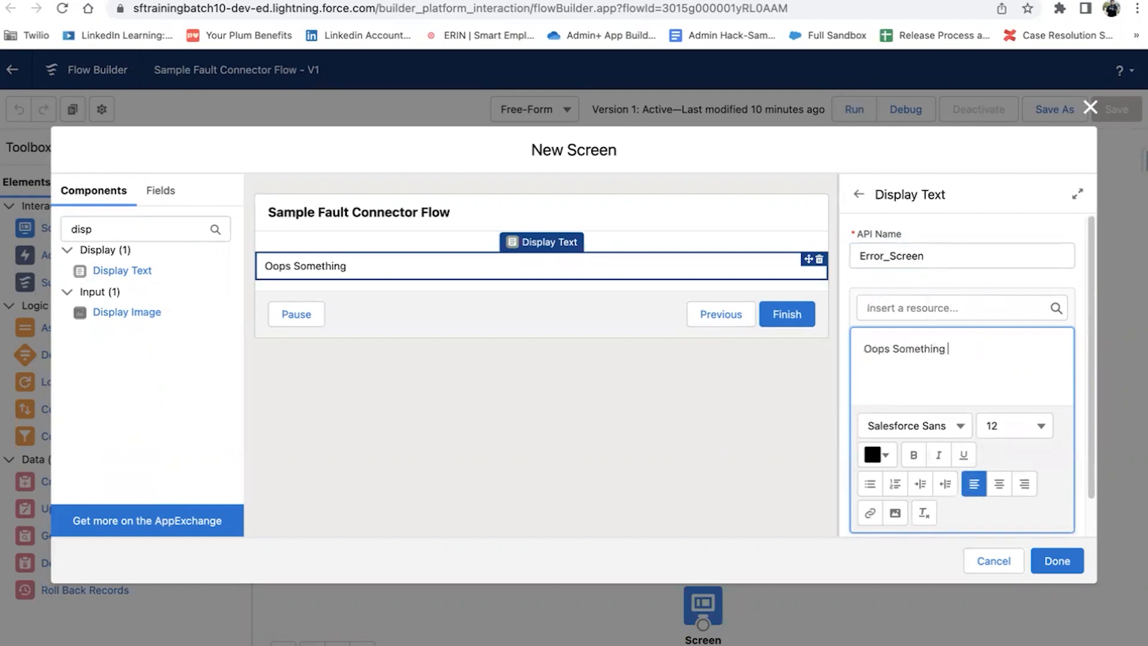
pyautogui.press('BackSpace')
pyautogui.write('t wrong!!')
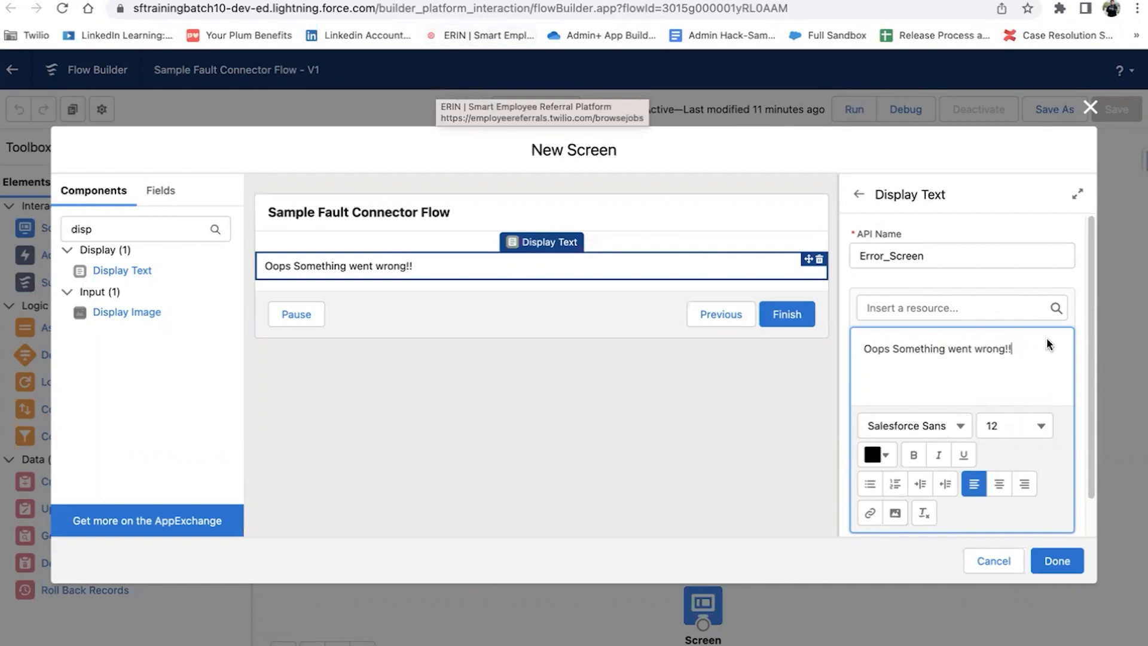
pyautogui.click(1028, 350)
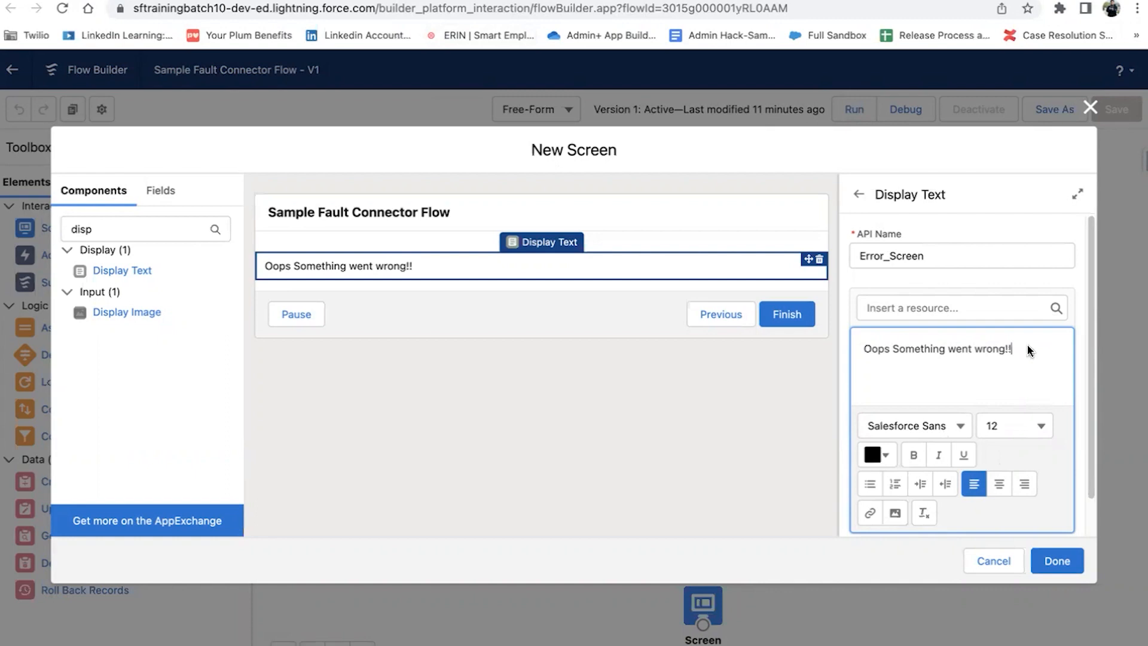
pyautogui.press('Return')
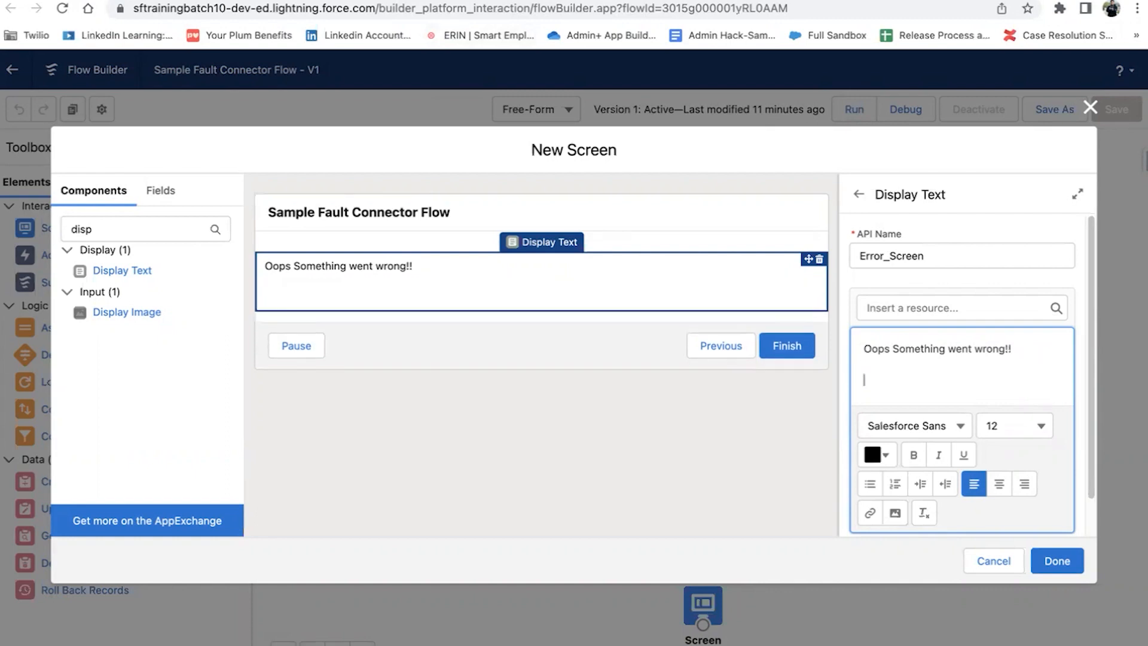
pyautogui.write('Error Message :-')
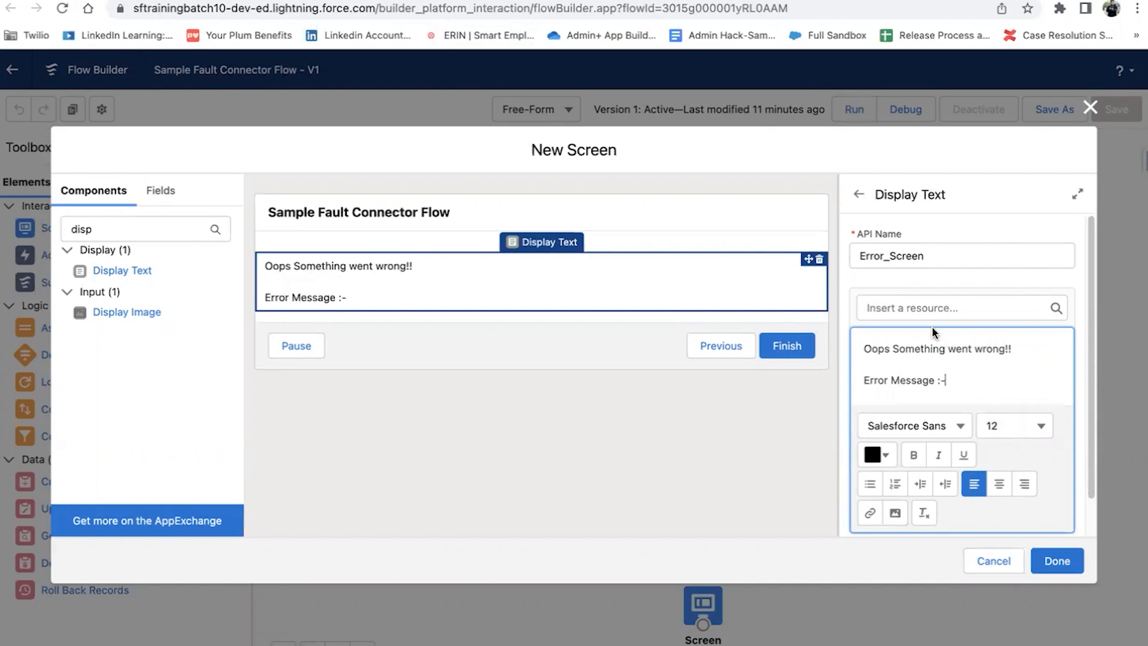
# Step: Insert the $Flow.FaultMessage resource after the 'Error Message :-' text
pyautogui.click(938, 304)
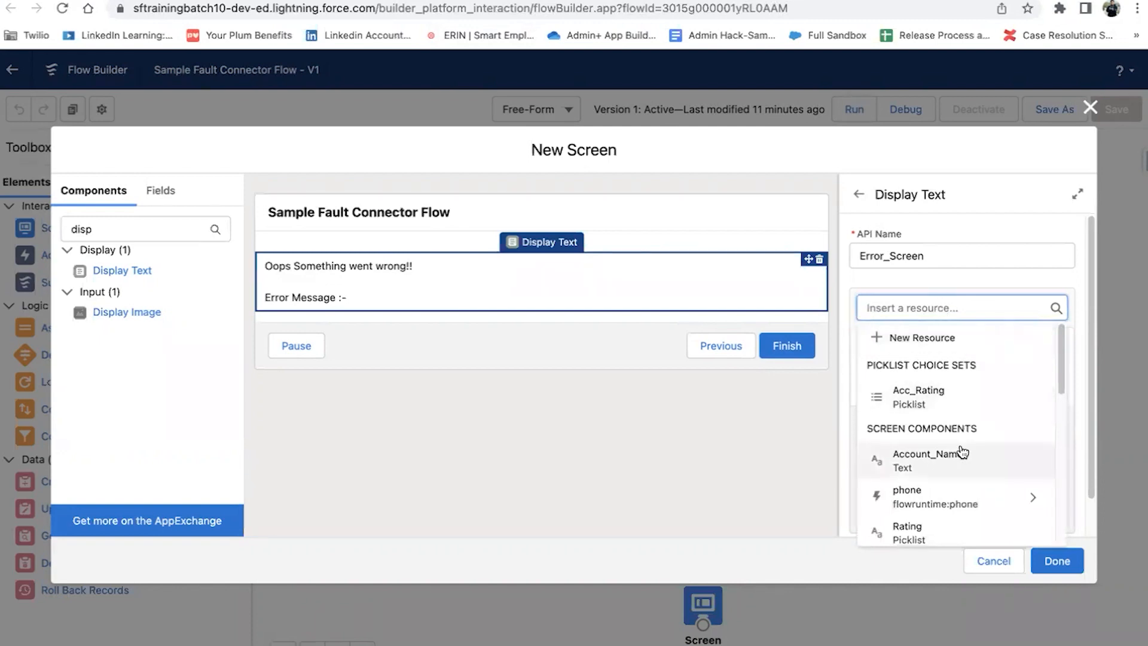
pyautogui.write('flo')
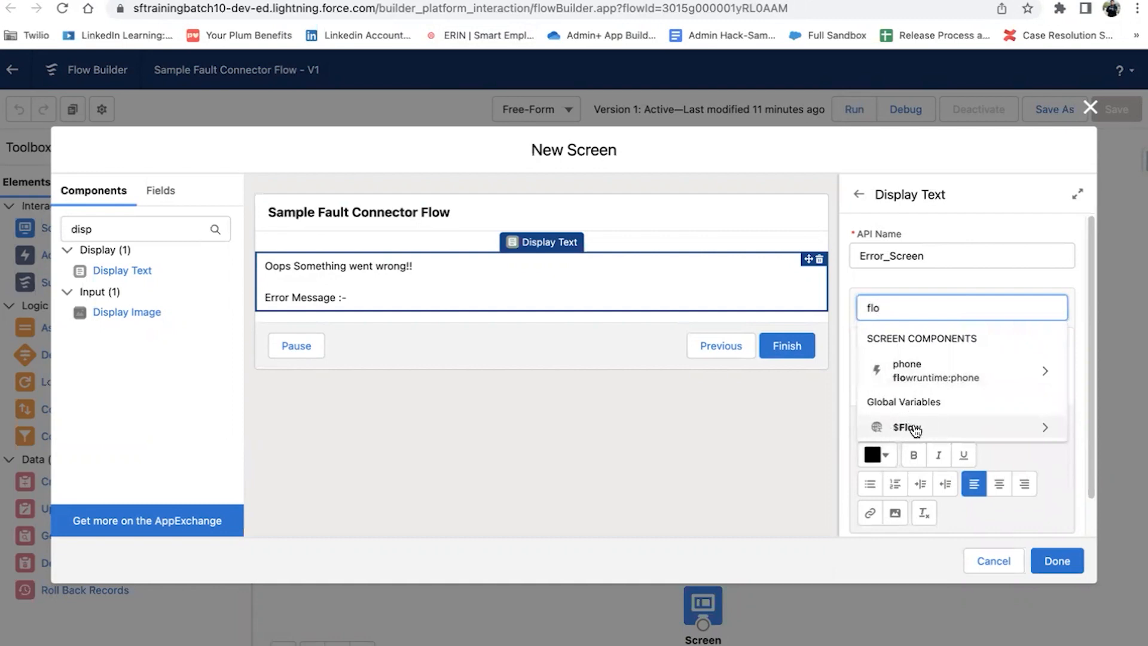
pyautogui.press('BackSpace')
pyautogui.press('BackSpace')
pyautogui.press('BackSpace')
pyautogui.scroll(-5, 950, 460)
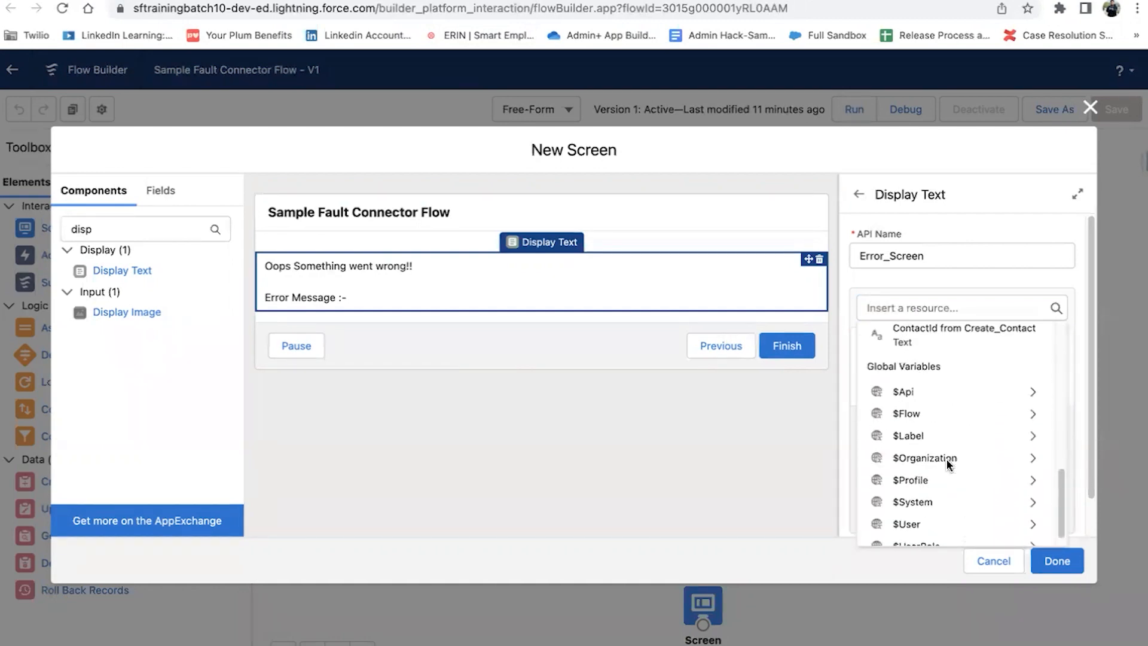
pyautogui.scroll(-1, 948, 487)
pyautogui.scroll(5, 957, 457)
pyautogui.scroll(-5, 957, 442)
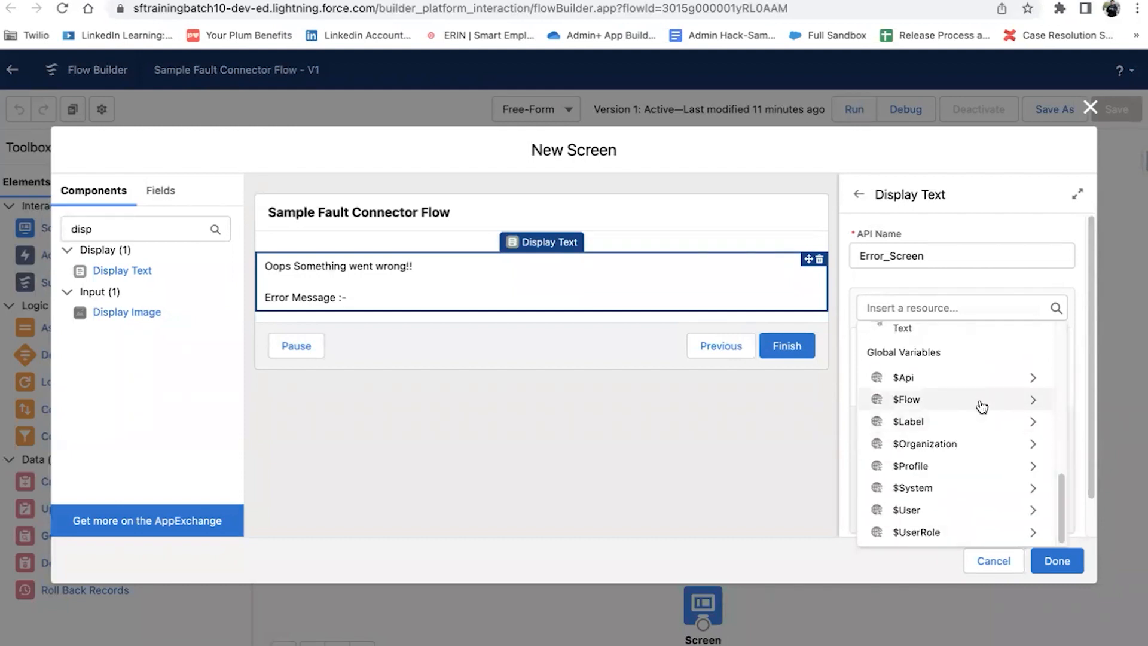
pyautogui.click(981, 402)
pyautogui.click(925, 415)
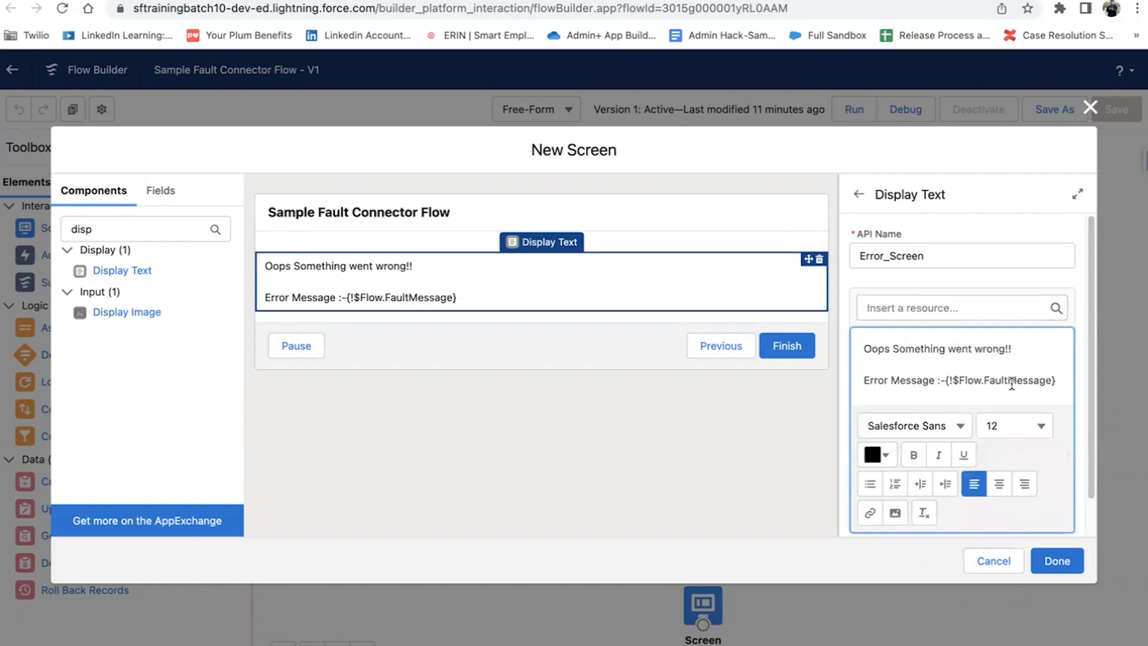
pyautogui.hotkey('ctrl', 'a')
# Step: Make the whole Error message bold and red (#DD1919)
pyautogui.hotkey('ctrl', 'b')
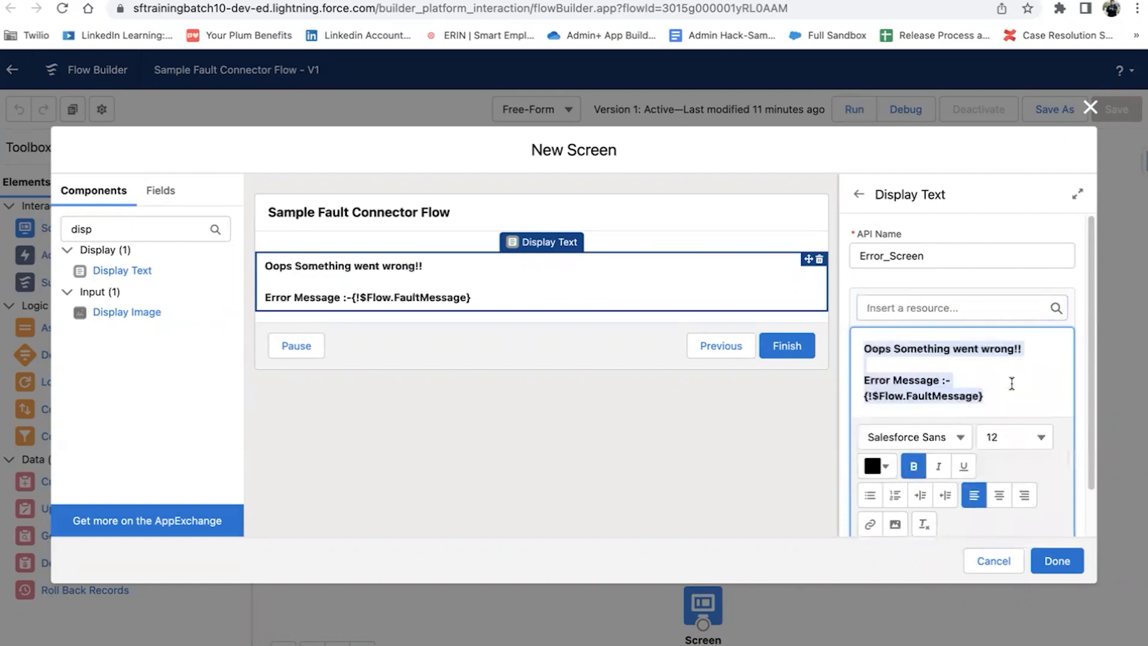
pyautogui.click(878, 466)
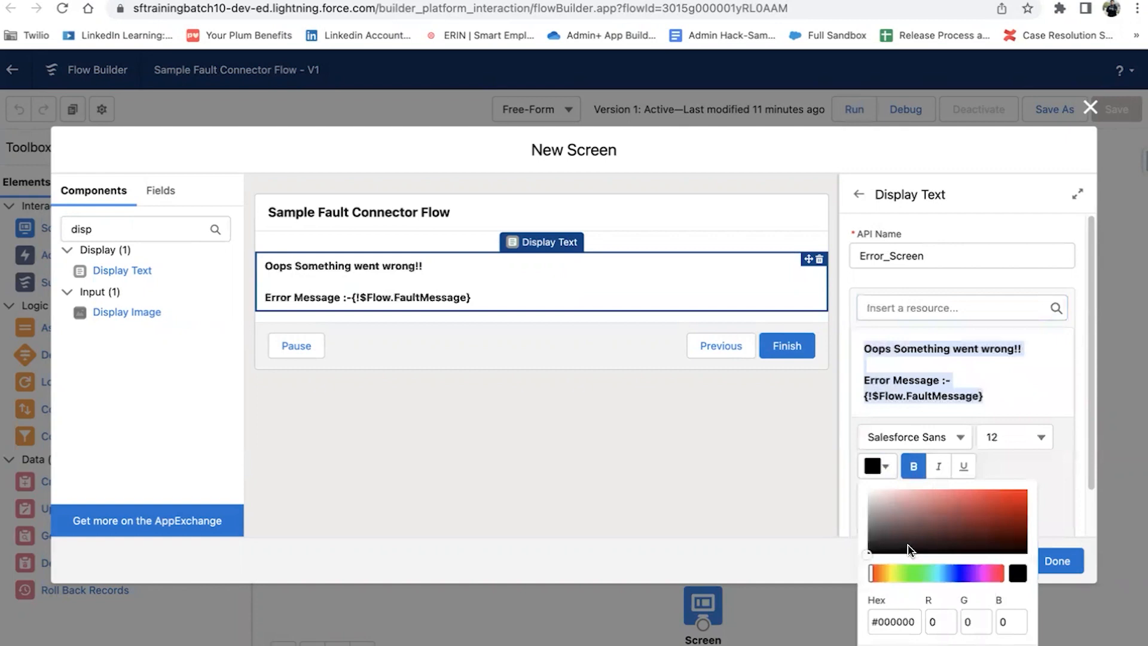
pyautogui.moveTo(1006, 525); pyautogui.dragTo(1008, 499)
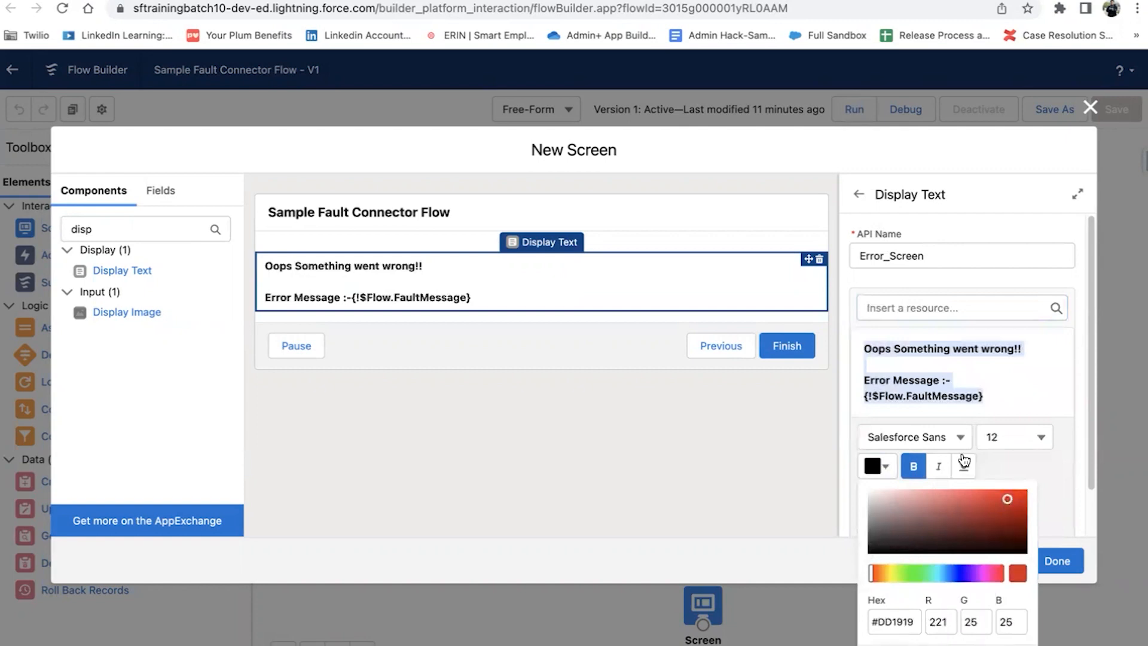
pyautogui.click(1040, 395)
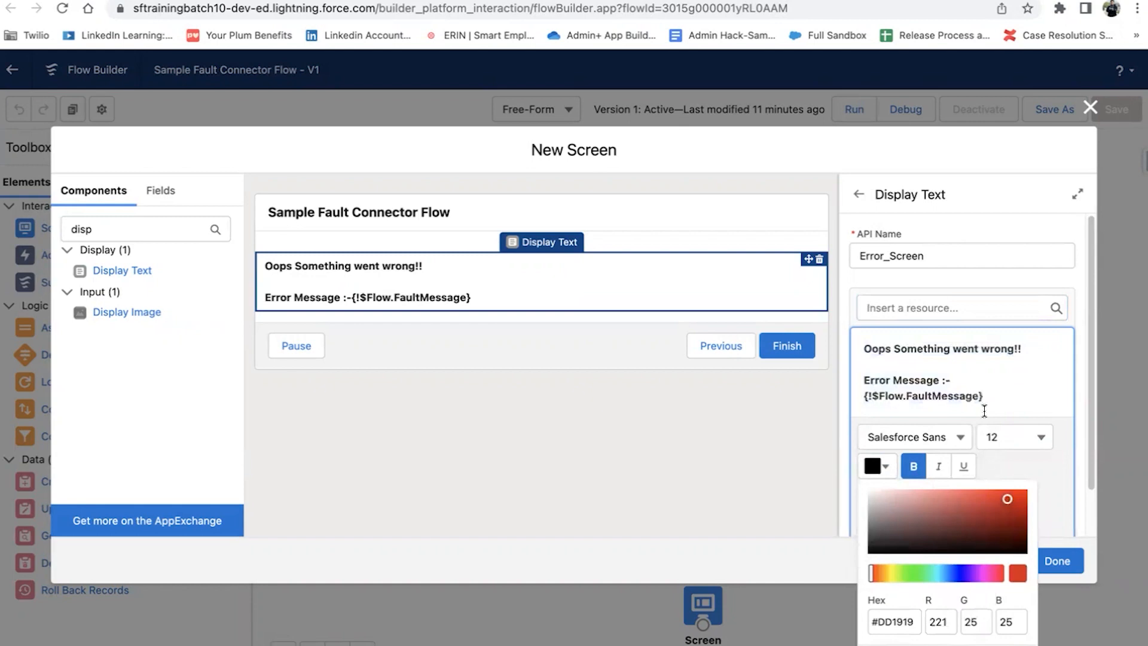
pyautogui.press('super+a')
pyautogui.click(988, 645)
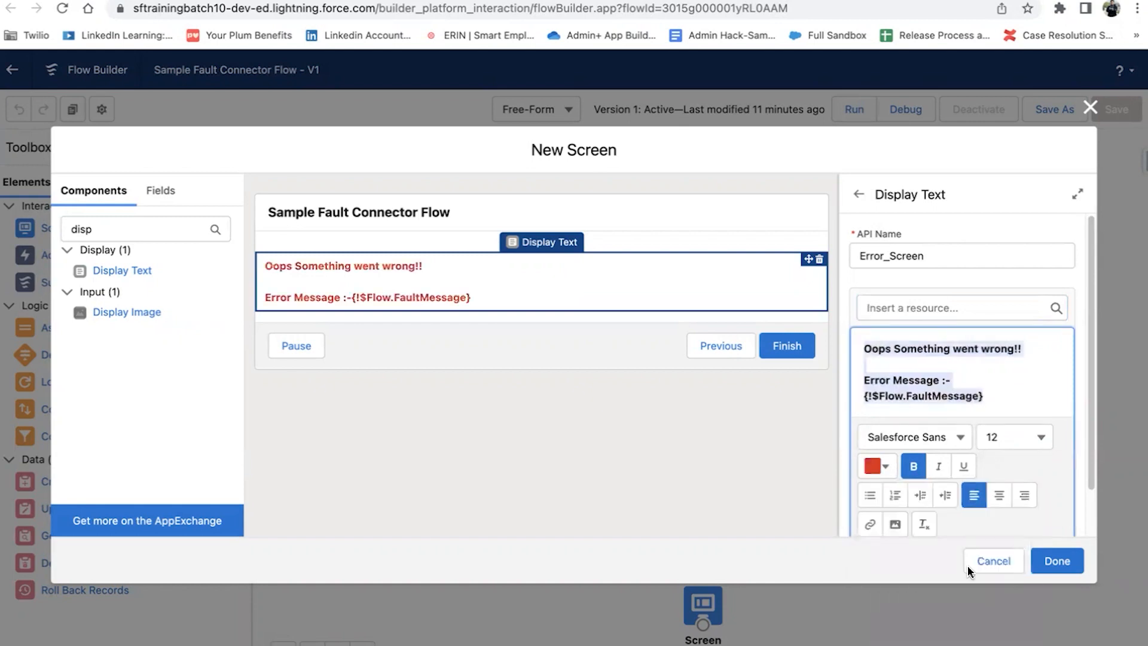
pyautogui.click(1007, 370)
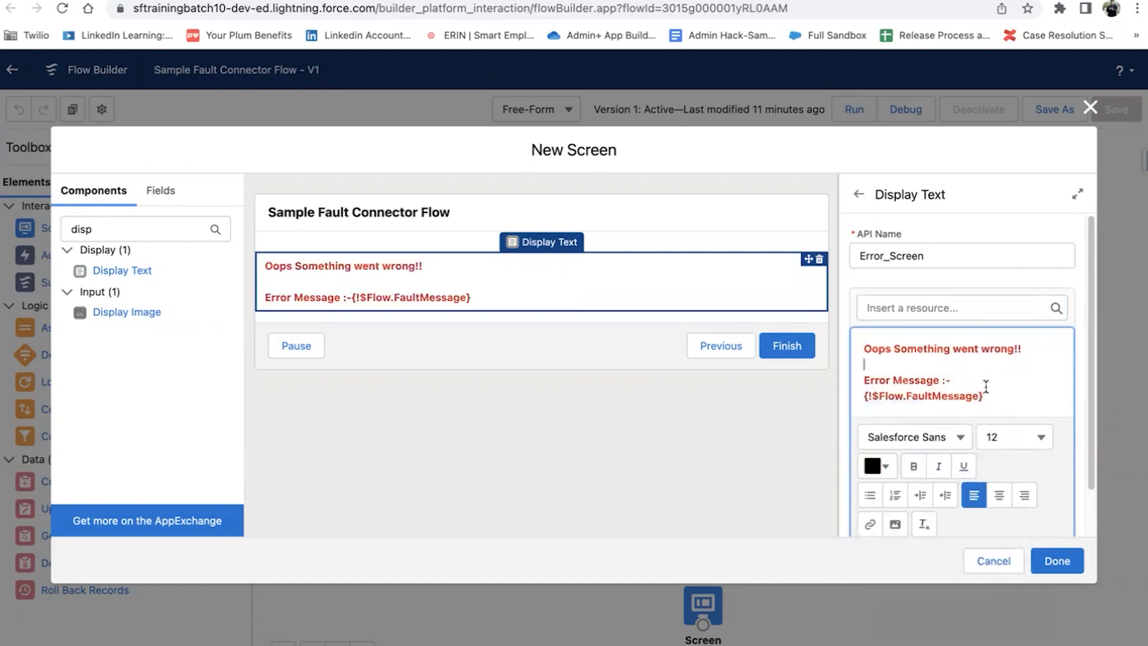
# Step: Italicize the message and close the Error screen editor with Done
pyautogui.click(988, 364)
pyautogui.press('super+a')
pyautogui.click(942, 474)
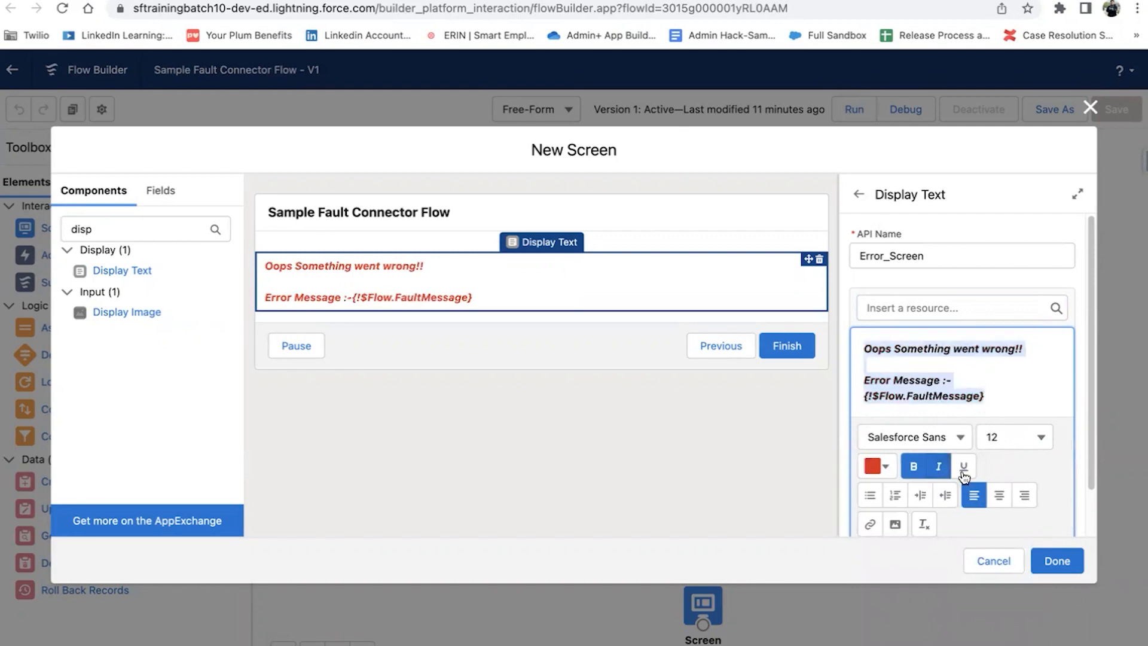
pyautogui.click(1007, 382)
pyautogui.click(1059, 560)
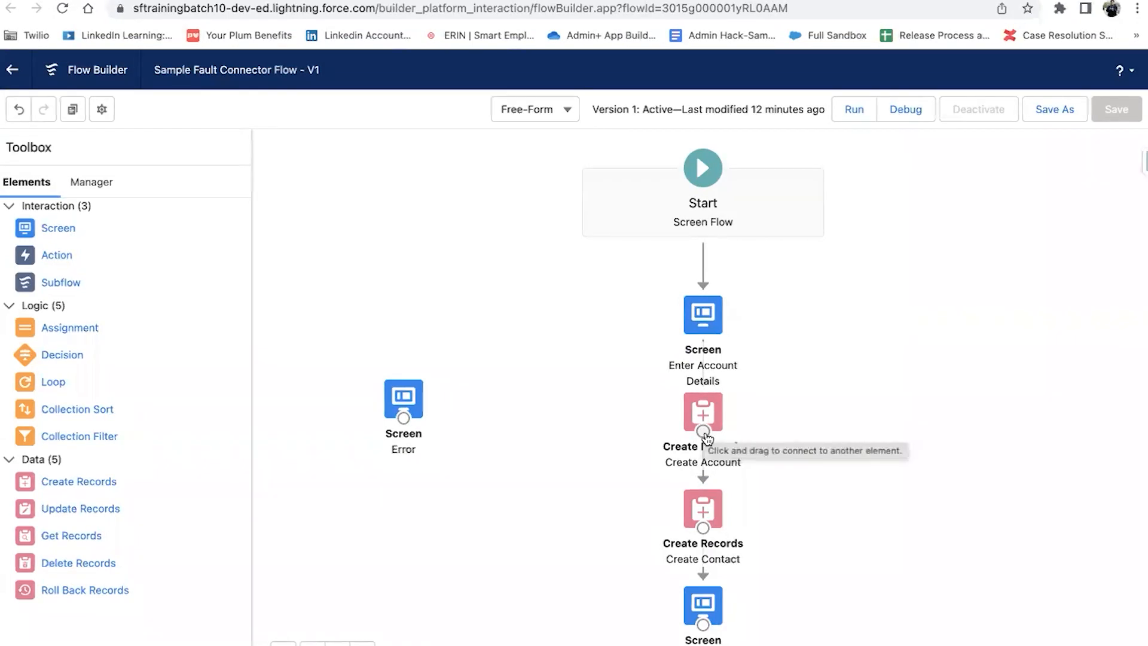
# Step: Route Create Account's fault path through the Error screen to Create Contact, and save as a new version
pyautogui.moveTo(707, 437); pyautogui.dragTo(407, 396)
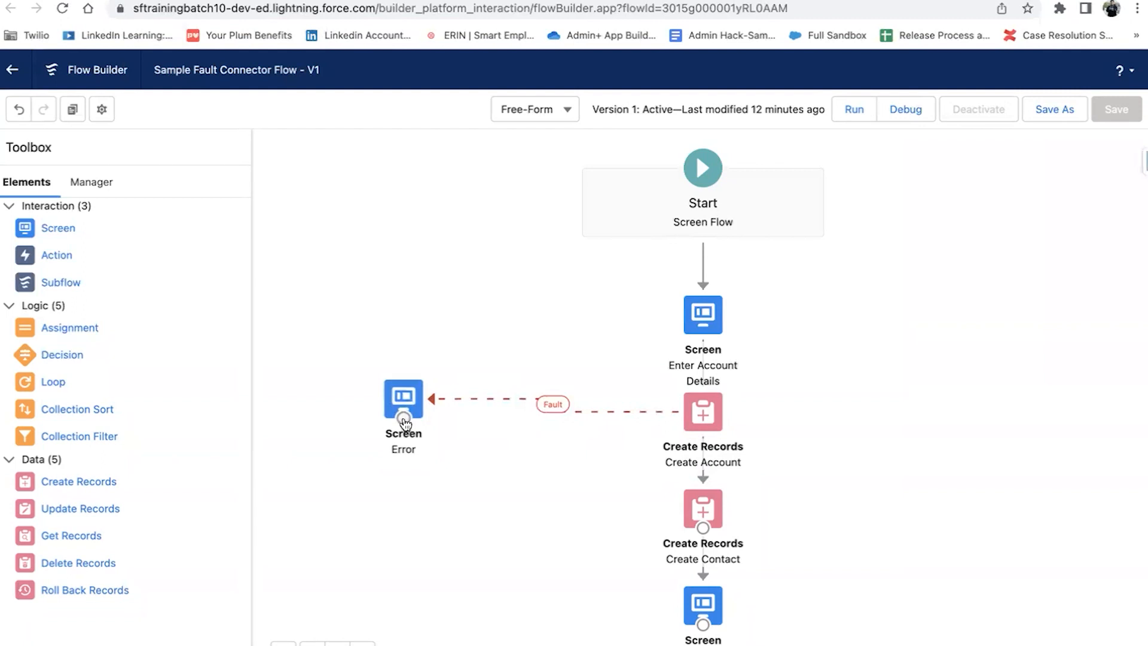
pyautogui.moveTo(403, 419); pyautogui.dragTo(702, 518)
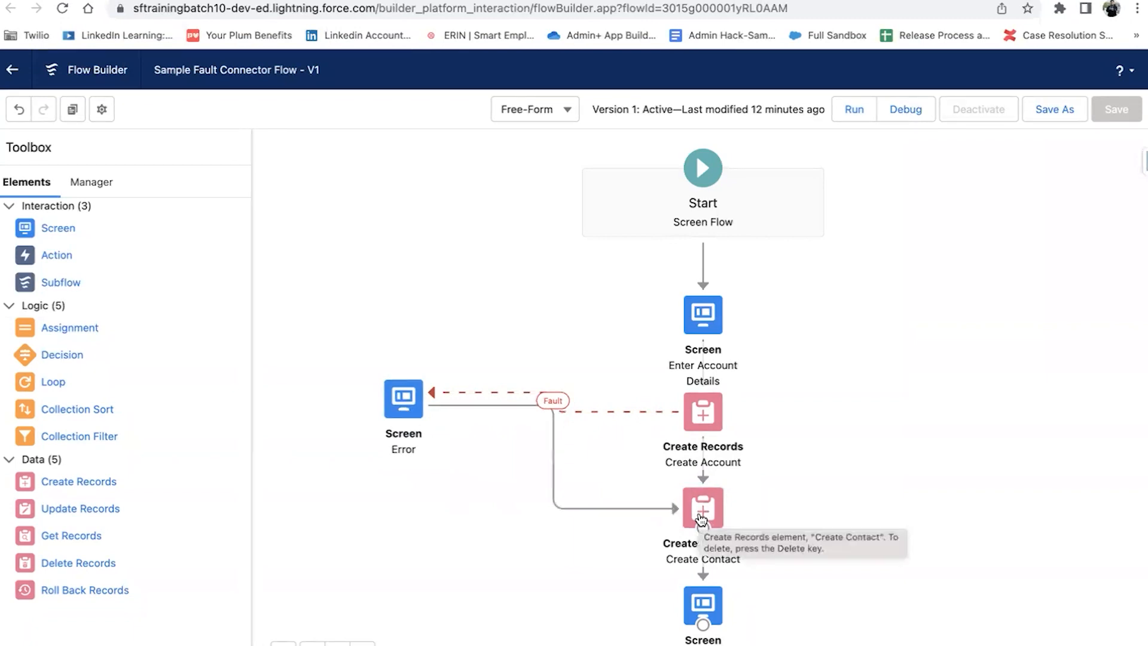
pyautogui.click(1057, 114)
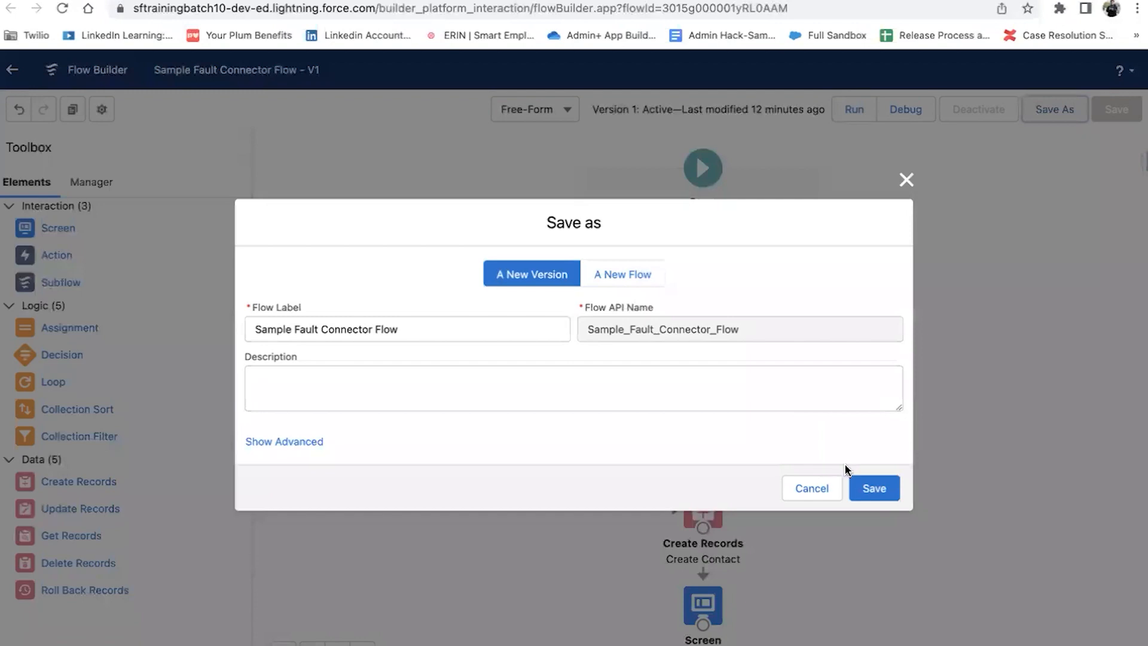
pyautogui.click(861, 483)
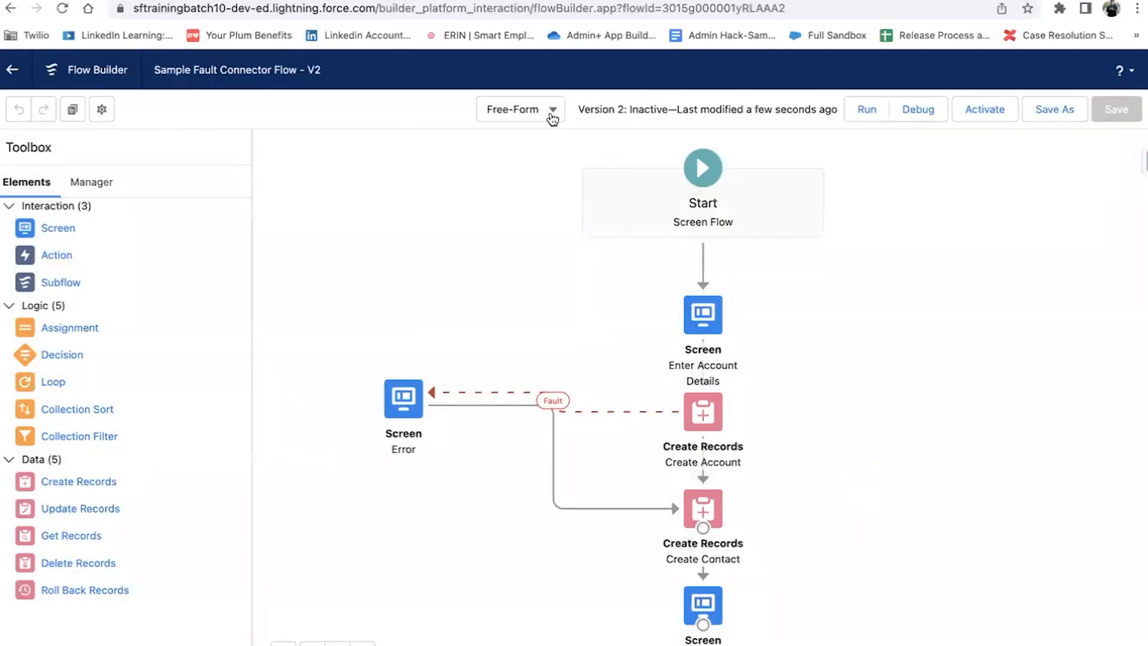
# Step: Switch the canvas to Auto-Layout, then save and activate Version 2
pyautogui.click(553, 115)
pyautogui.click(529, 144)
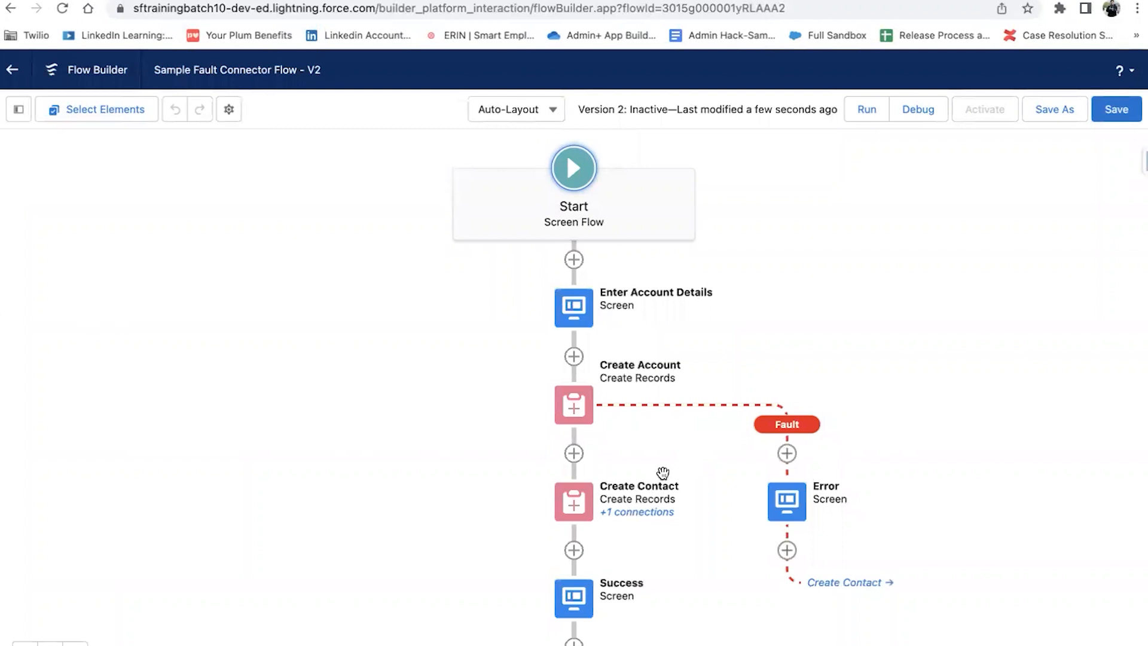
pyautogui.click(575, 509)
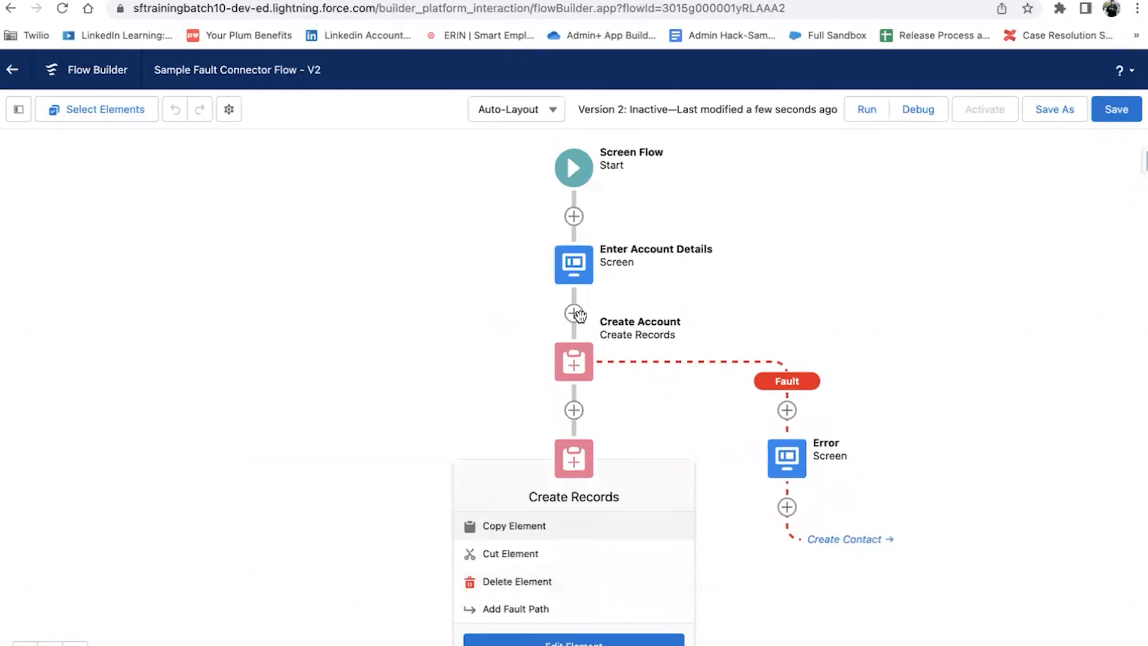
pyautogui.click(467, 320)
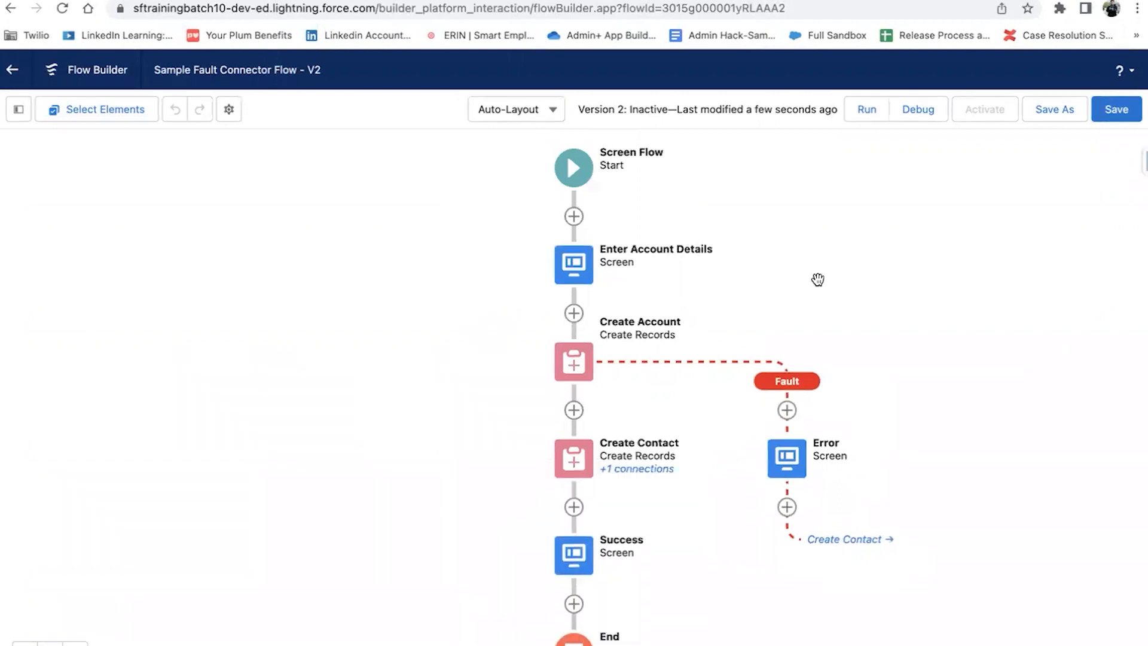
pyautogui.click(1107, 111)
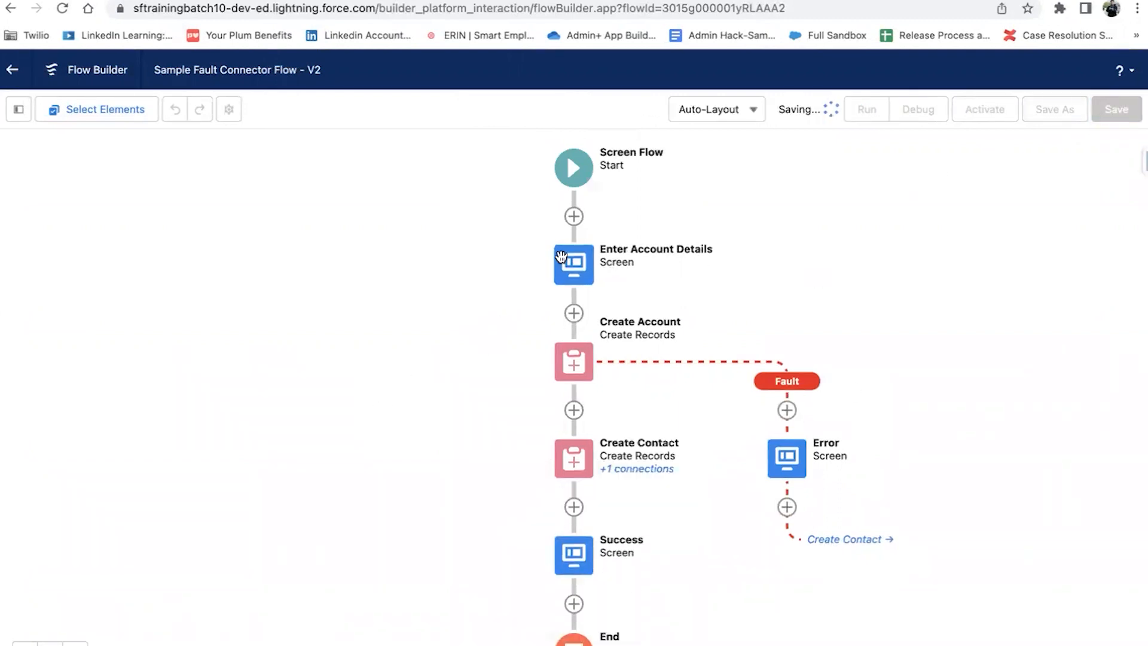
pyautogui.click(1001, 113)
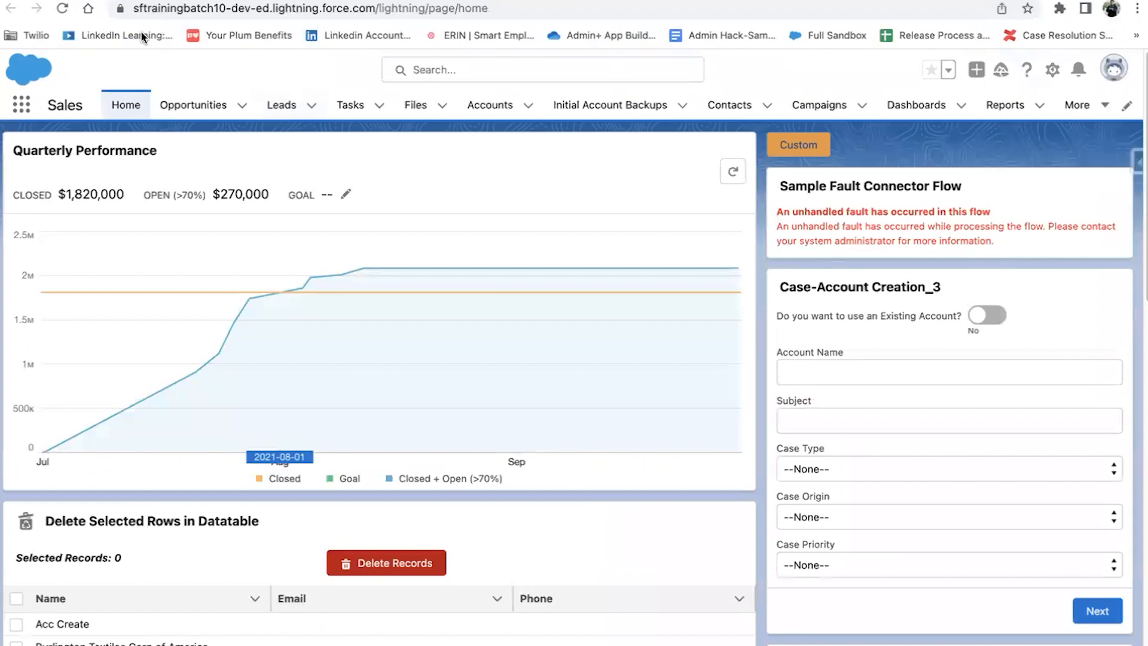
# Step: Run the updated flow with Account Name 'Fault Connector Sam', Rating Hot and no phone
pyautogui.click(62, 8)
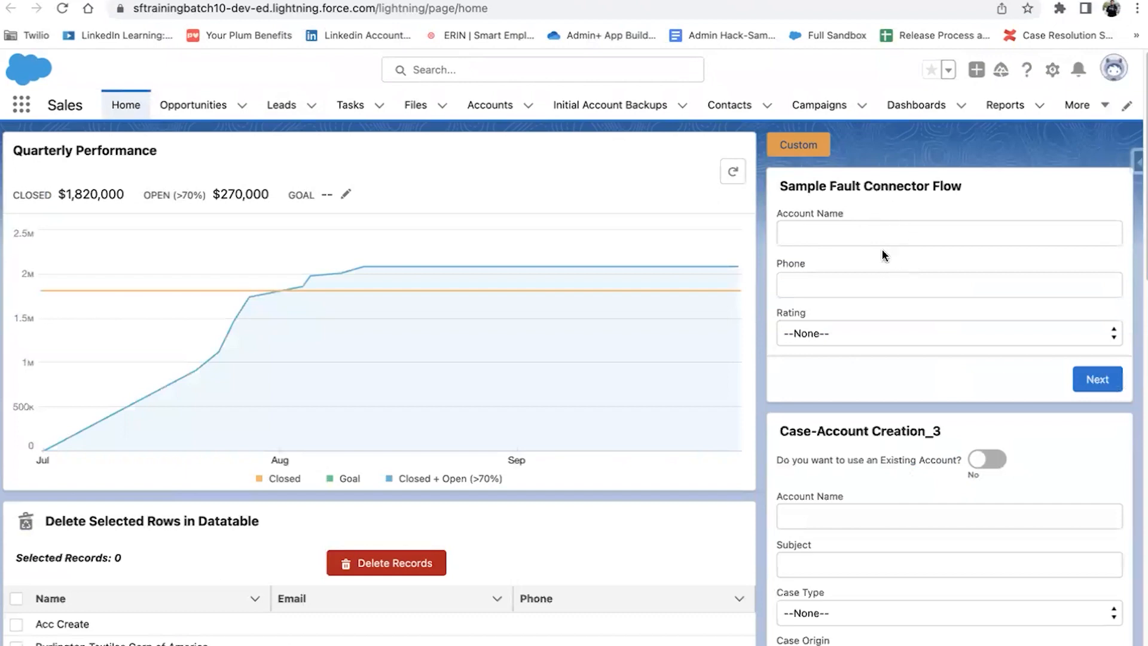
pyautogui.click(879, 242)
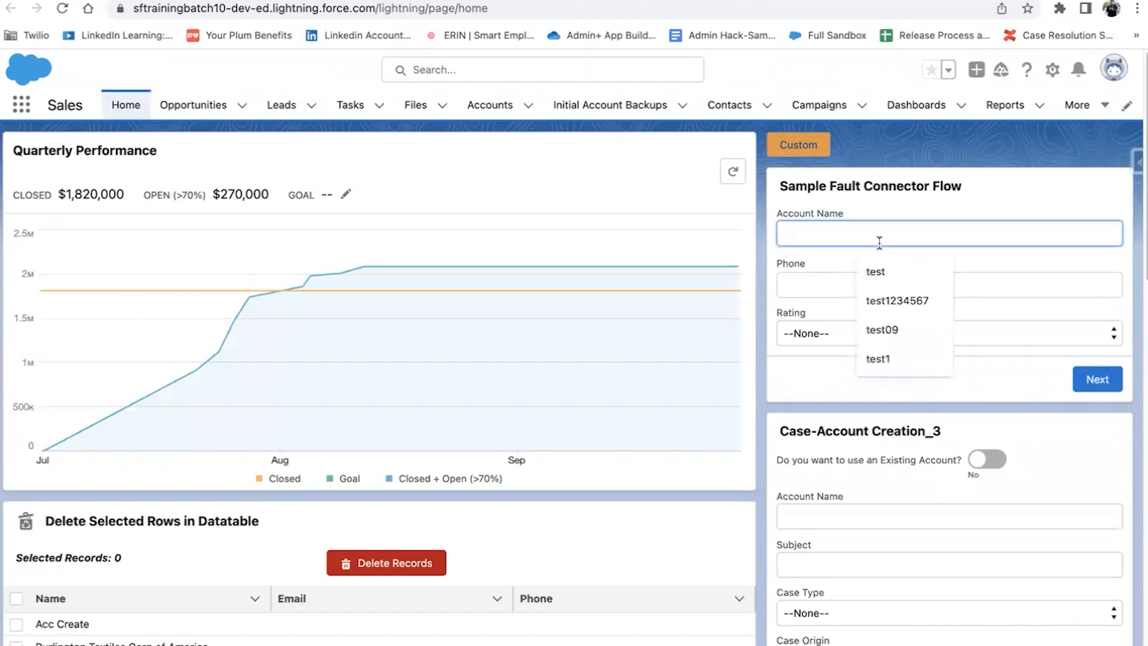
pyautogui.write('Fault C')
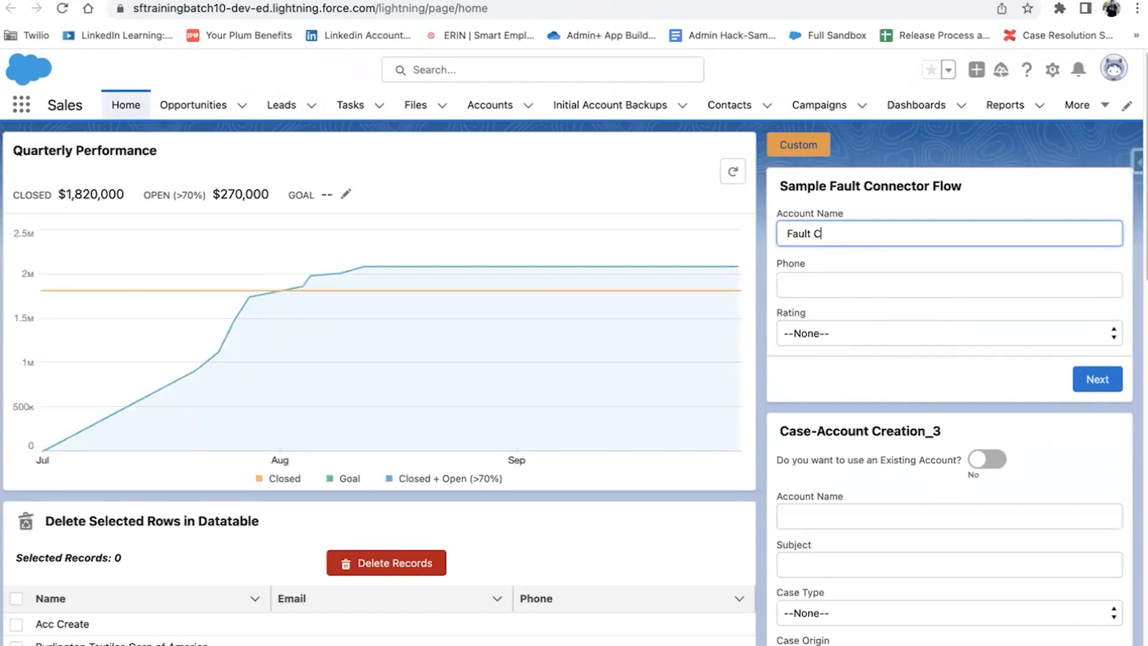
pyautogui.write('onnector Sample')
pyautogui.click(895, 287)
pyautogui.click(879, 334)
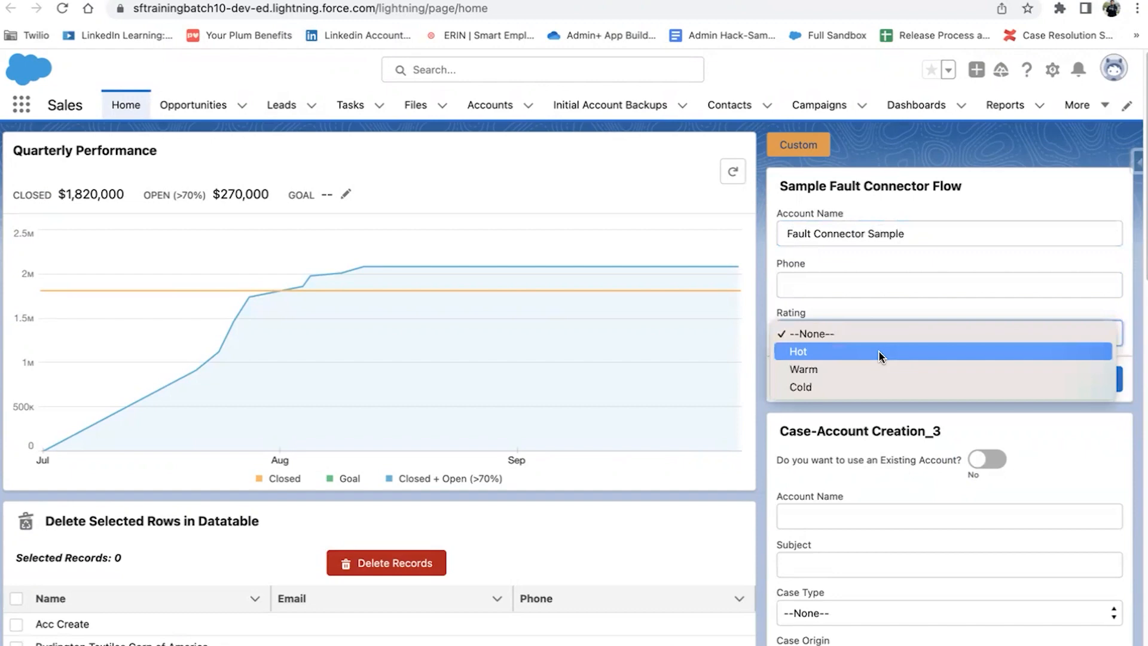
pyautogui.click(878, 350)
pyautogui.click(1105, 391)
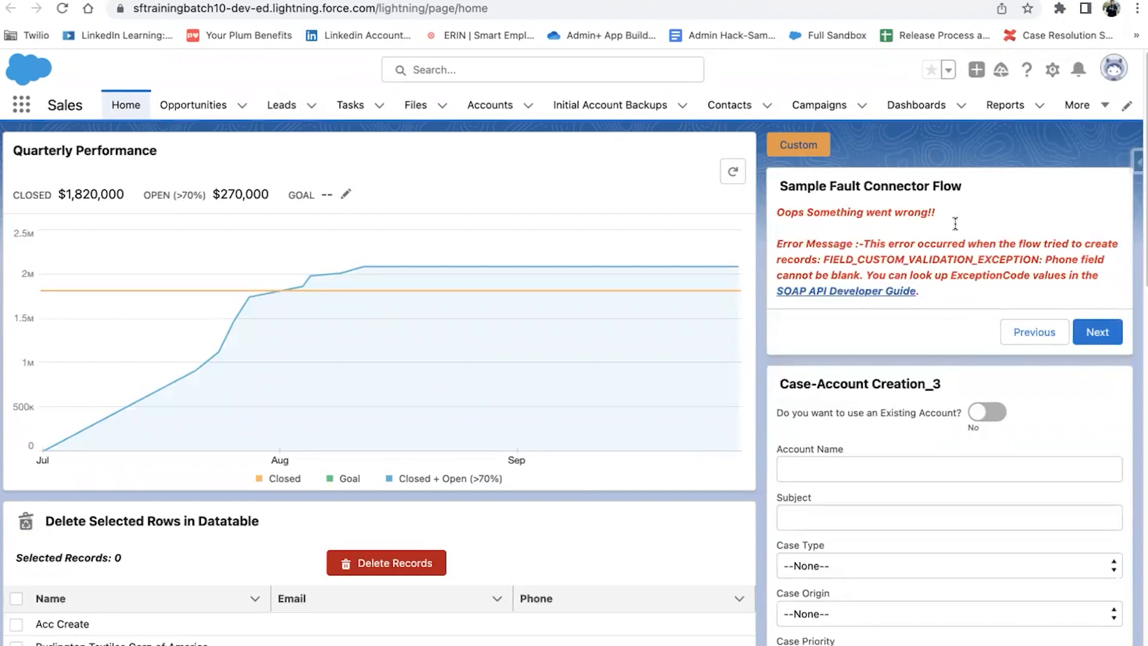
pyautogui.moveTo(1046, 259); pyautogui.dragTo(854, 276)
pyautogui.click(1052, 337)
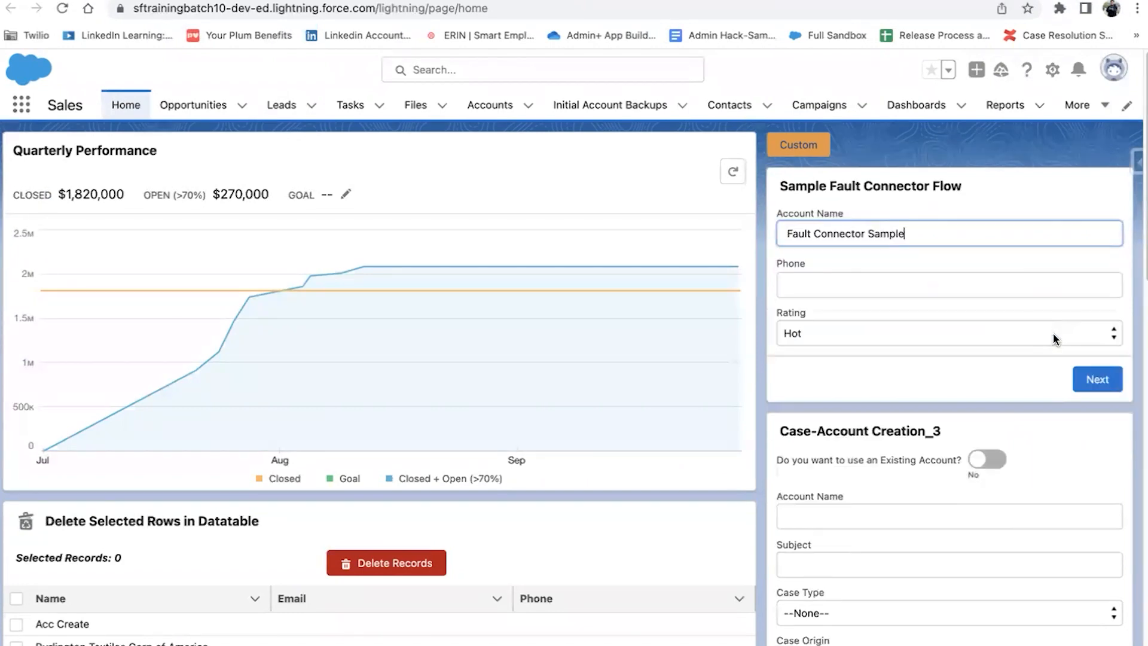
pyautogui.click(938, 287)
pyautogui.write('9')
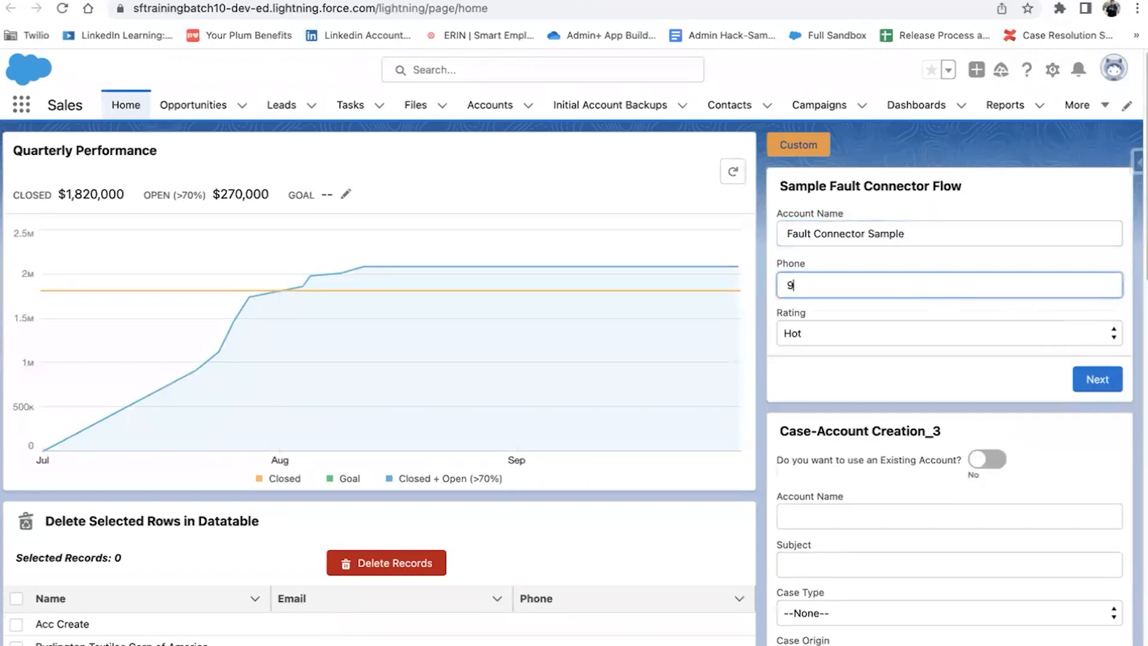
pyautogui.write('087654321')
pyautogui.click(1100, 378)
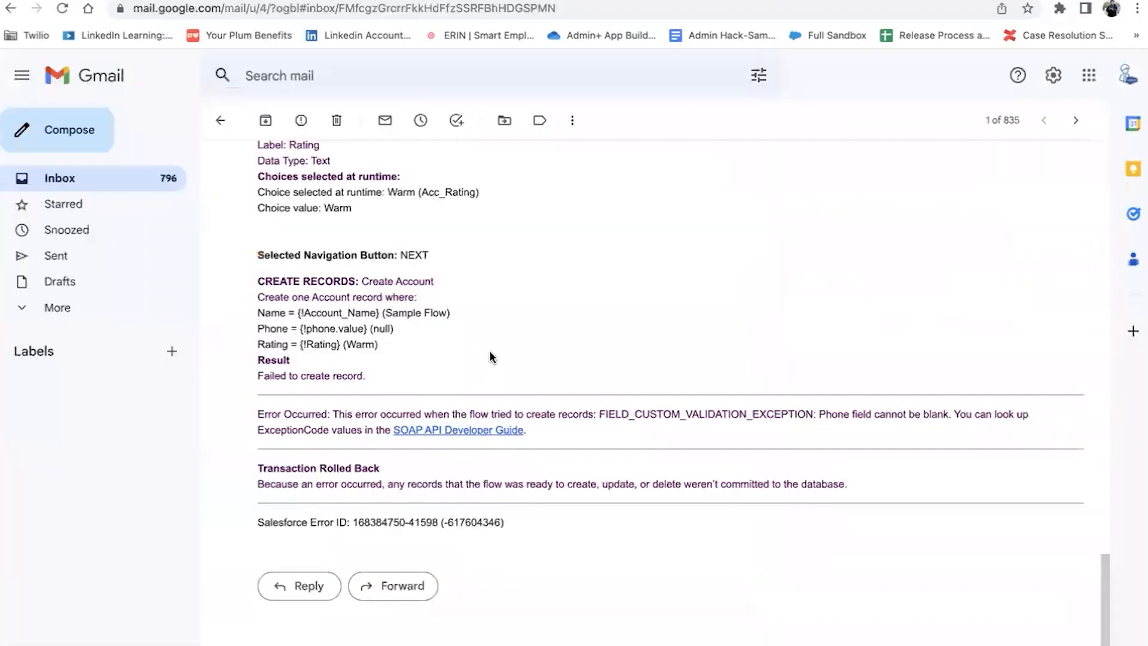
# Step: Read the newest FlowApplication error email showing Create Contact failed with 'Please Enter First Name'
pyautogui.click(82, 178)
pyautogui.click(329, 207)
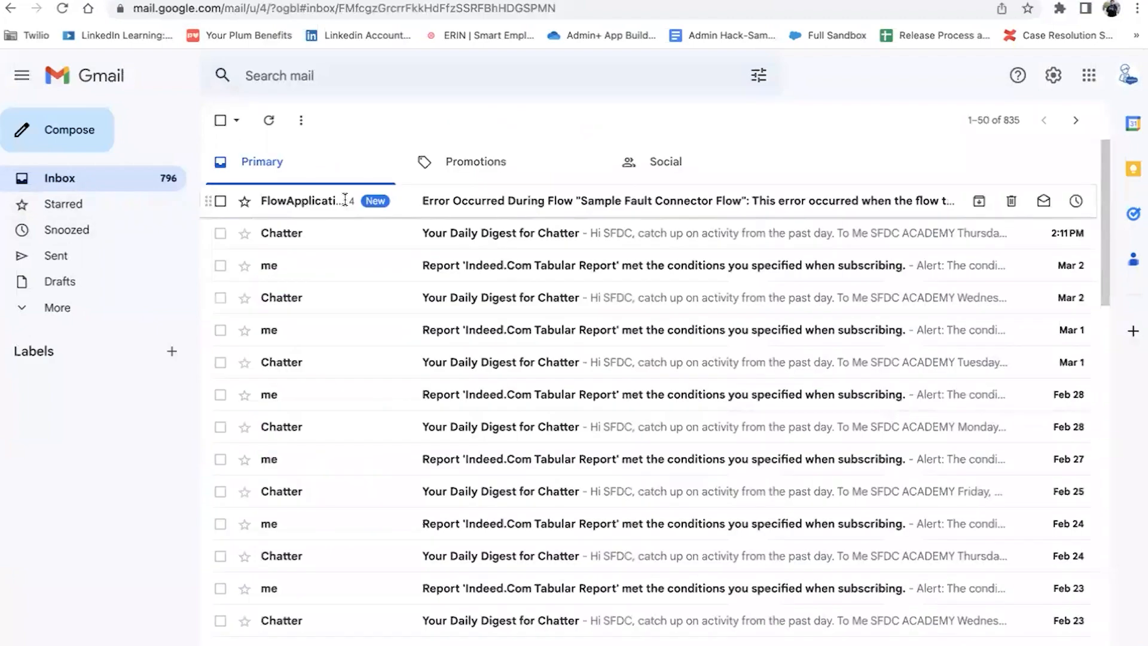
pyautogui.scroll(-10, 549, 450)
pyautogui.scroll(-15, 550, 447)
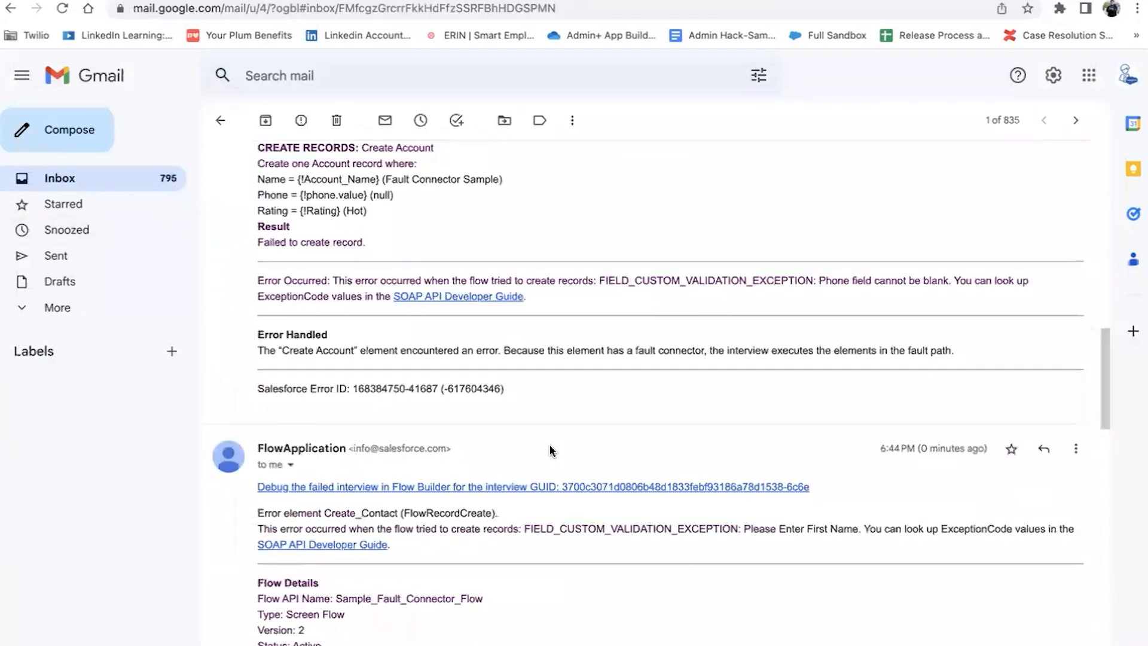
pyautogui.scroll(20, 549, 449)
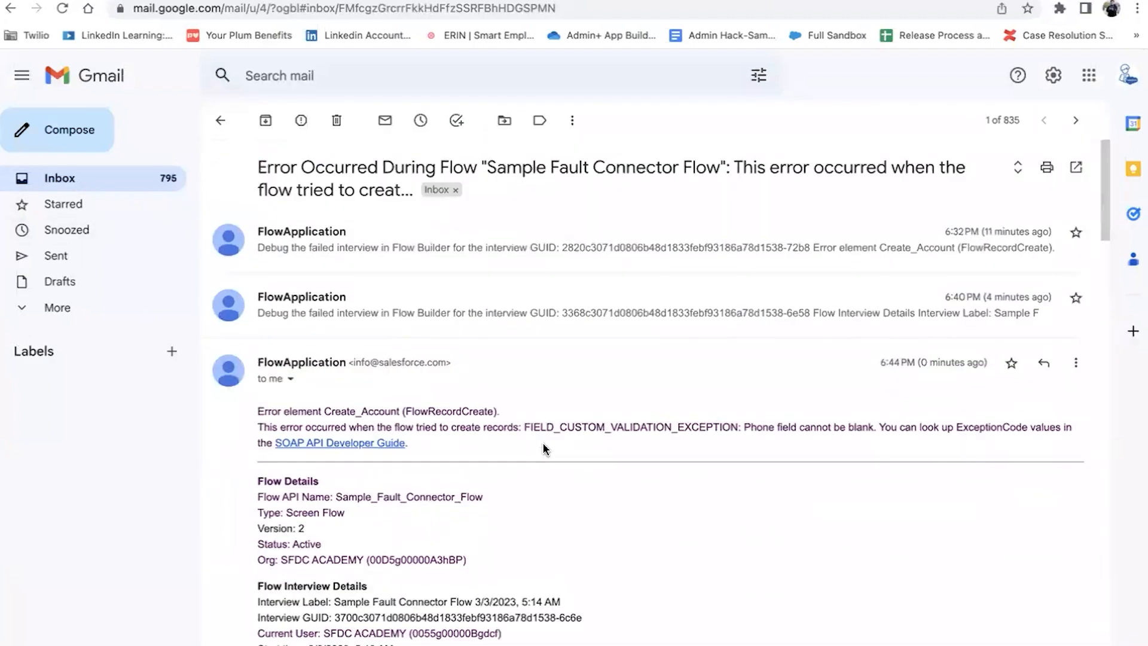
pyautogui.scroll(-20, 606, 383)
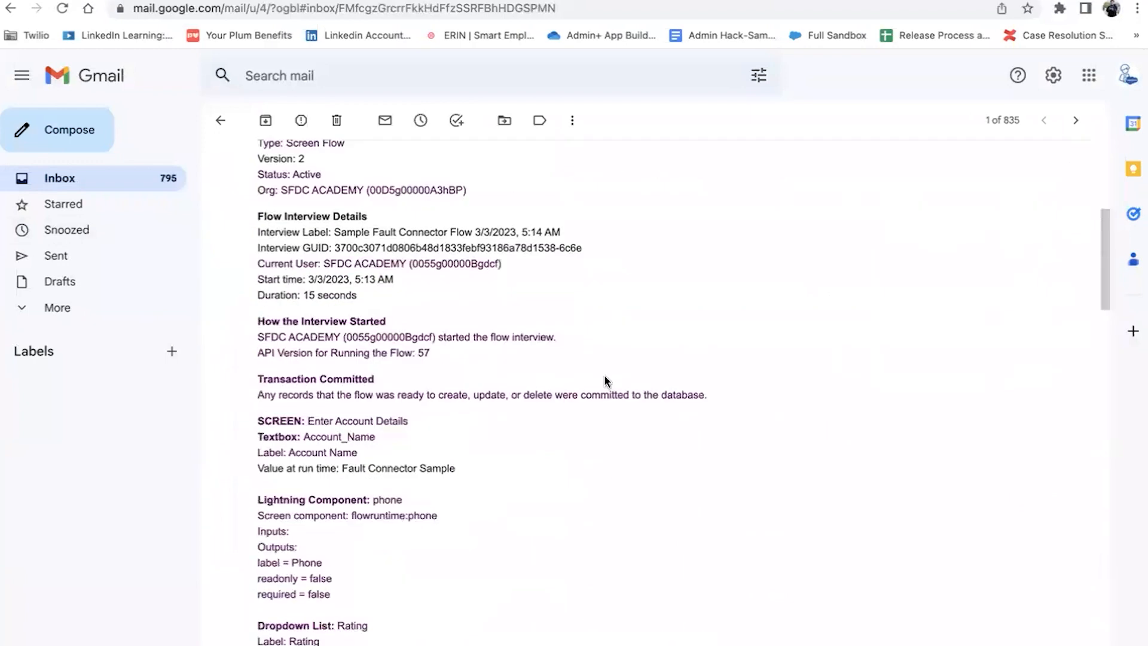
pyautogui.scroll(-4, 607, 381)
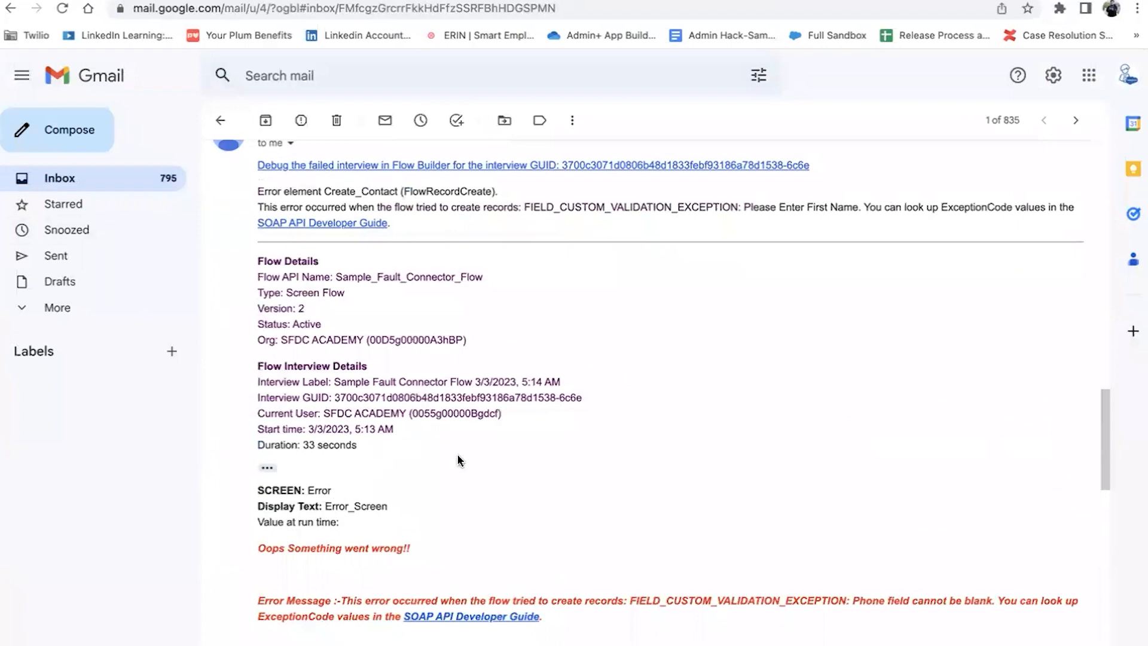
pyautogui.scroll(-3, 522, 470)
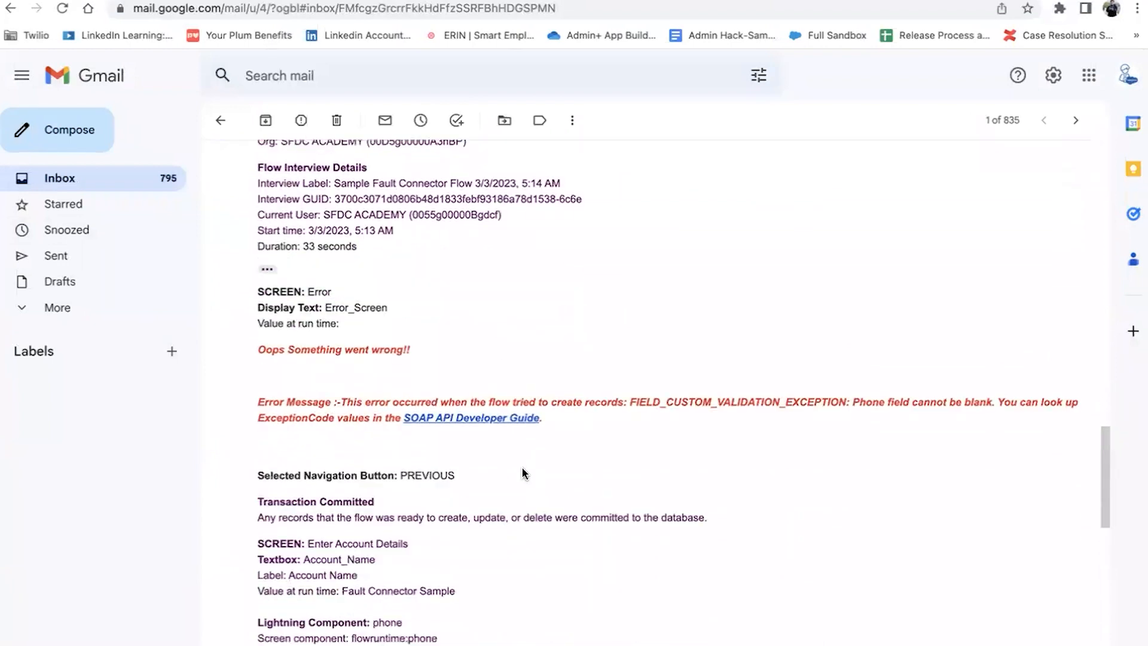
pyautogui.scroll(-1, 522, 473)
pyautogui.scroll(-12, 522, 472)
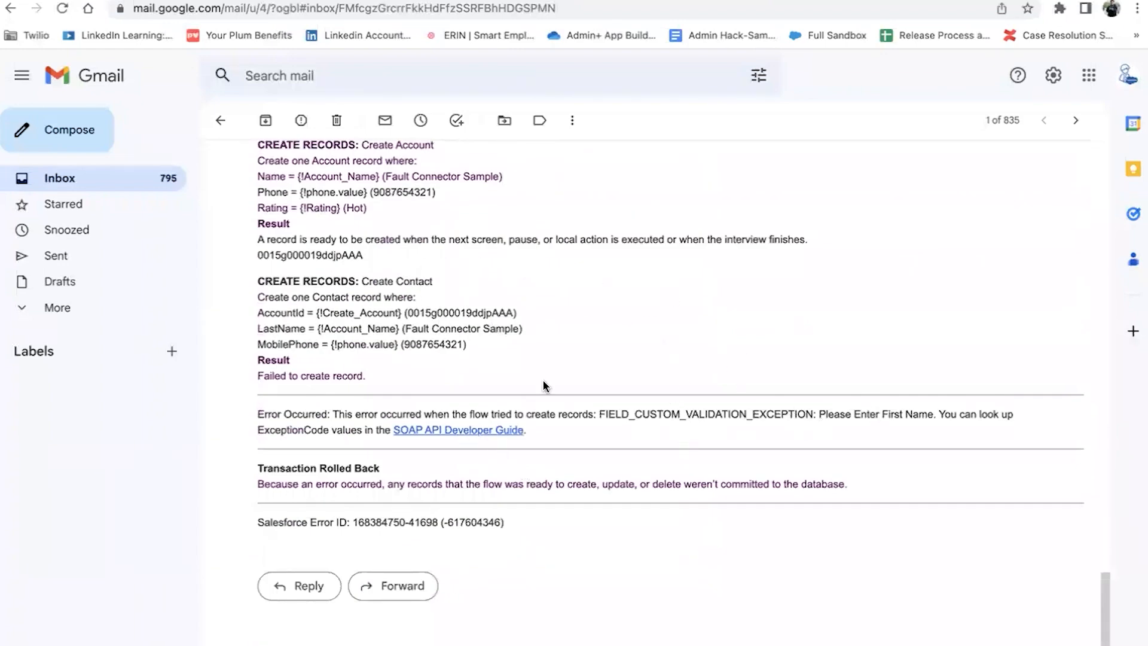
pyautogui.scroll(15, 543, 383)
pyautogui.scroll(-5, 450, 311)
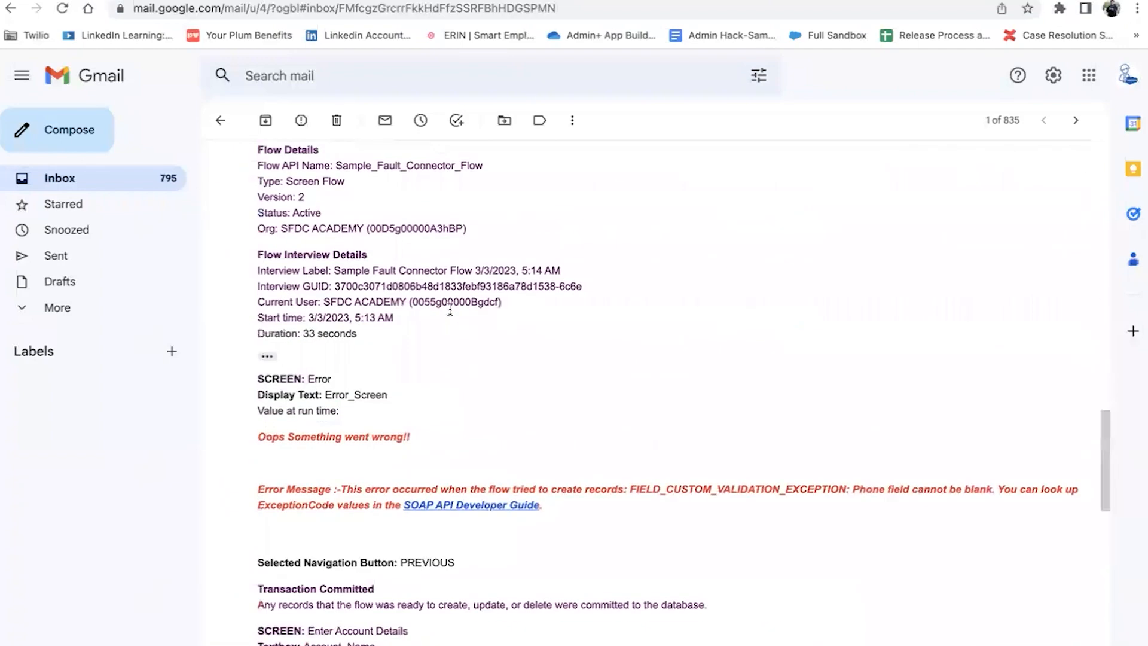
pyautogui.scroll(-10, 450, 311)
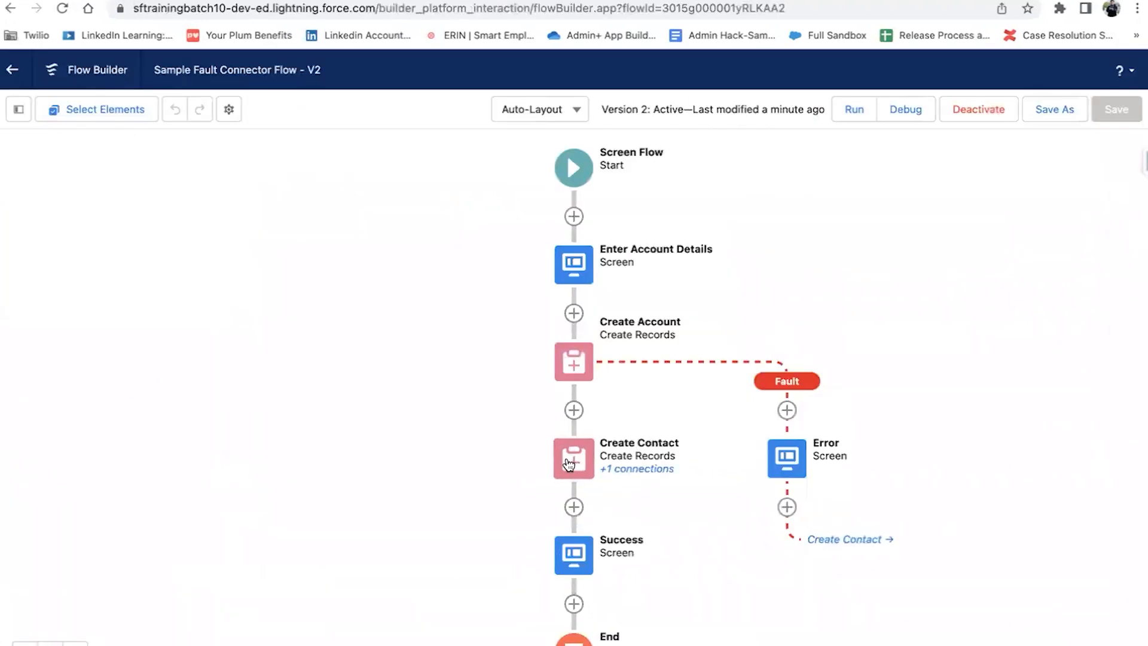
# Step: Add a FirstName field to Create Contact, set to the Account_Name input
pyautogui.click(569, 465)
pyautogui.click(574, 638)
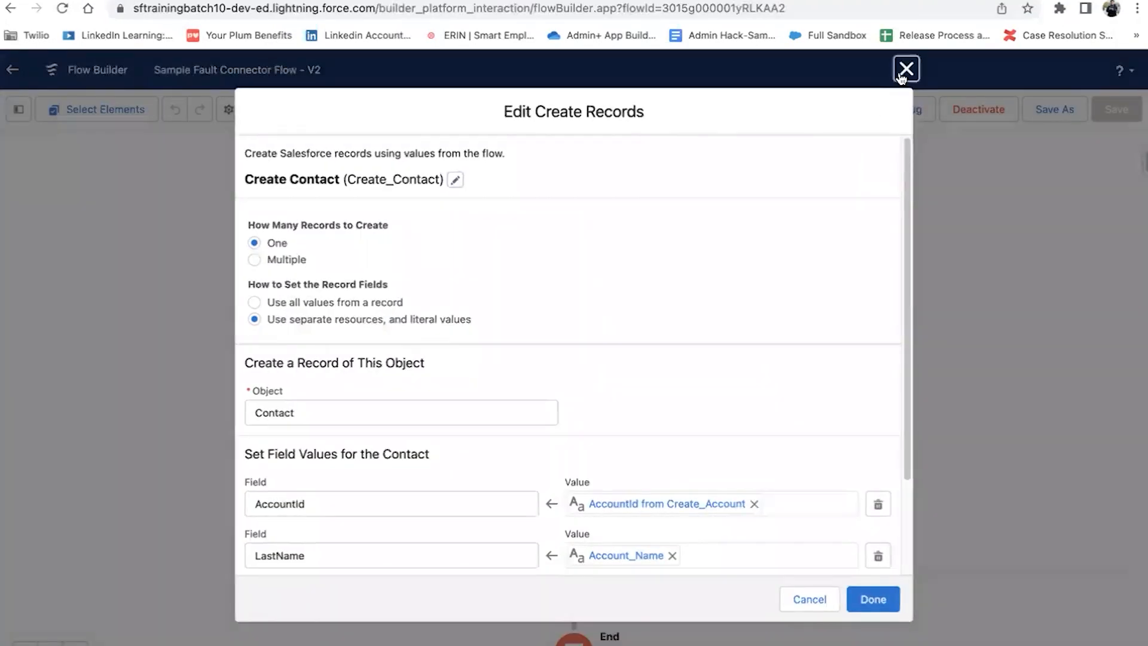
pyautogui.click(906, 68)
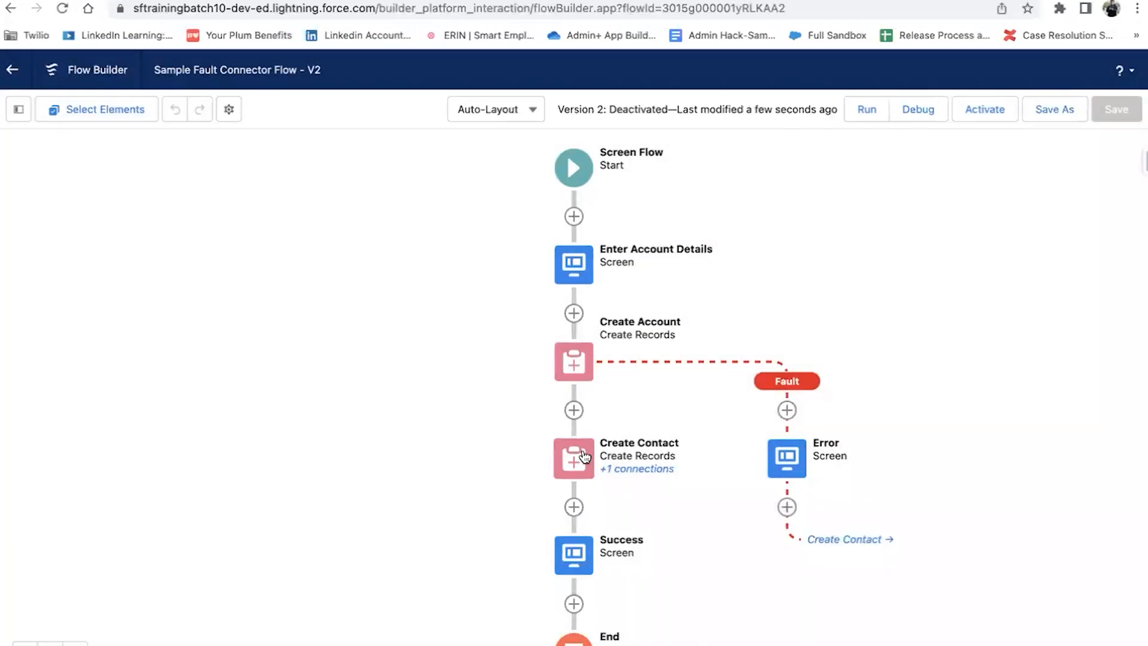
pyautogui.doubleClick(585, 457)
pyautogui.scroll(-2, 383, 425)
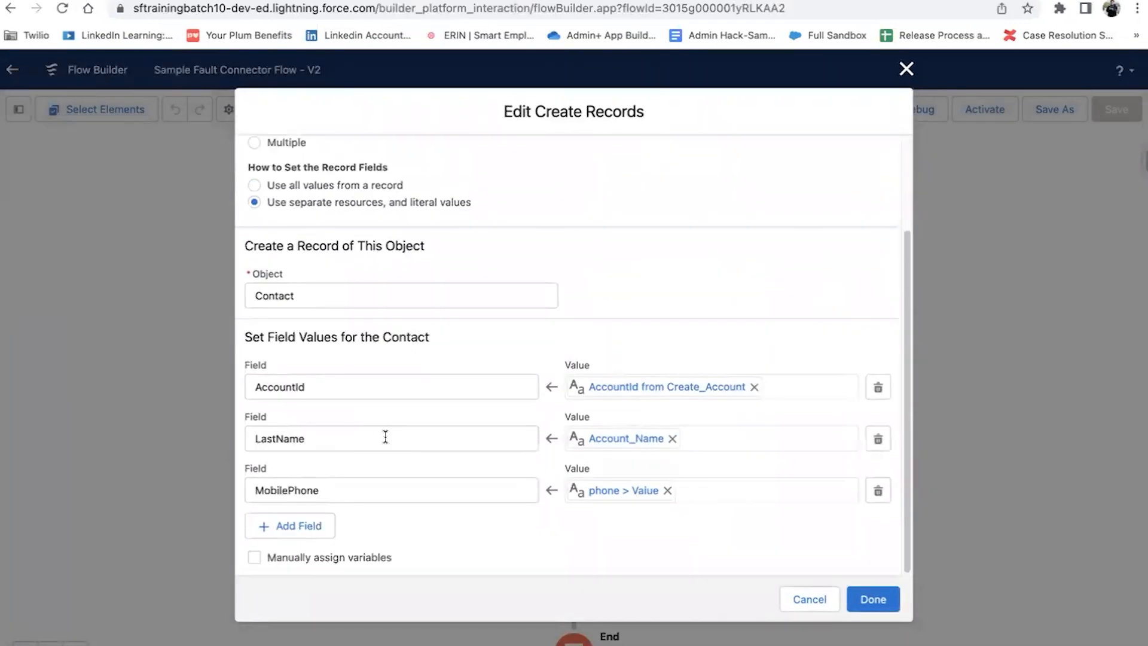
pyautogui.click(292, 529)
pyautogui.click(315, 534)
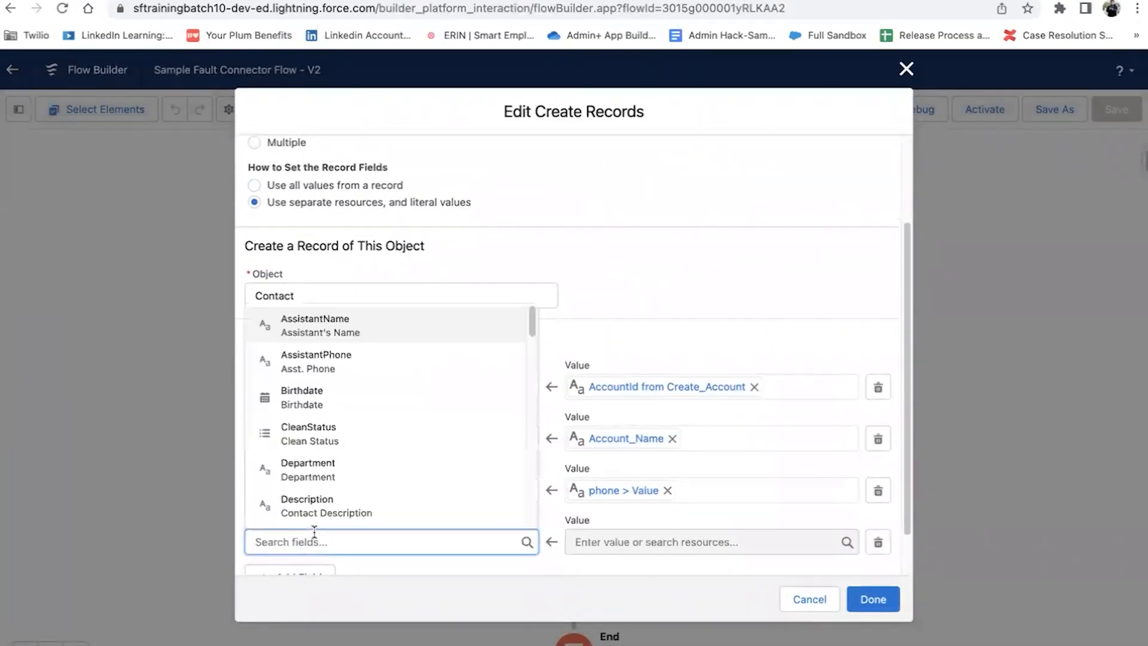
pyautogui.write('first')
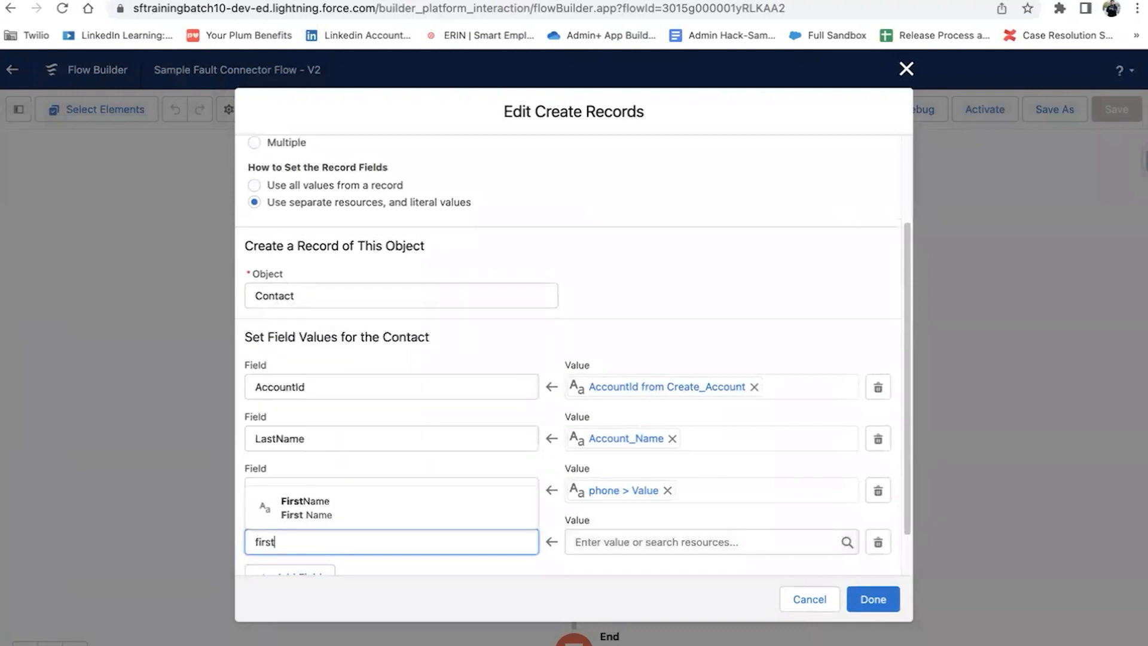
pyautogui.click(327, 507)
pyautogui.click(594, 545)
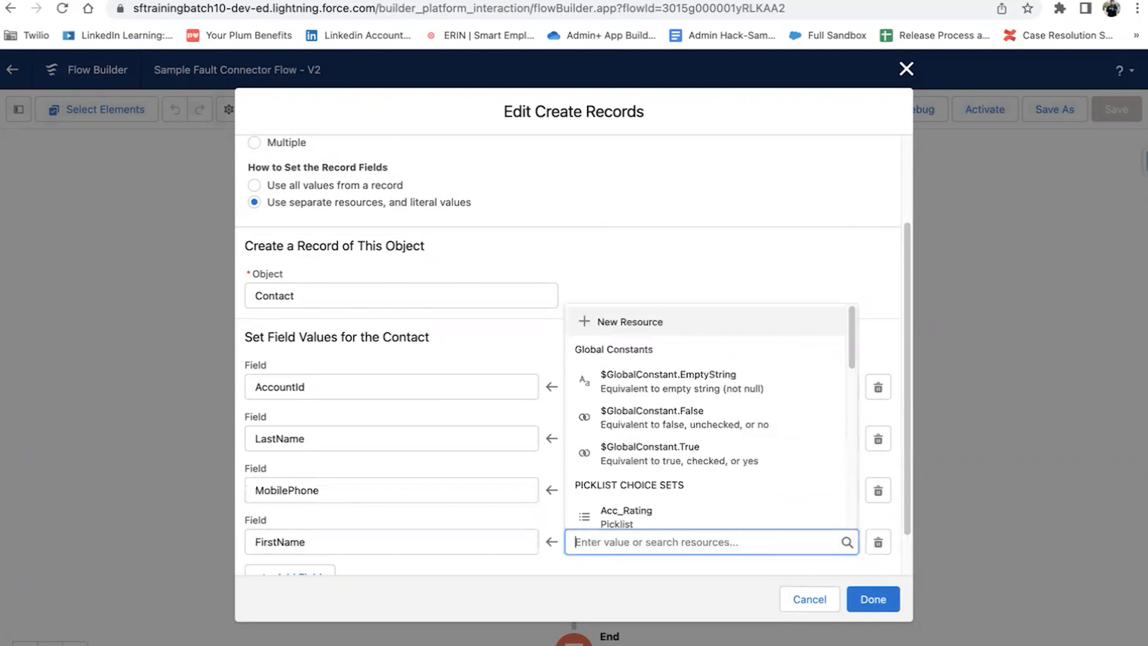
pyautogui.write('na')
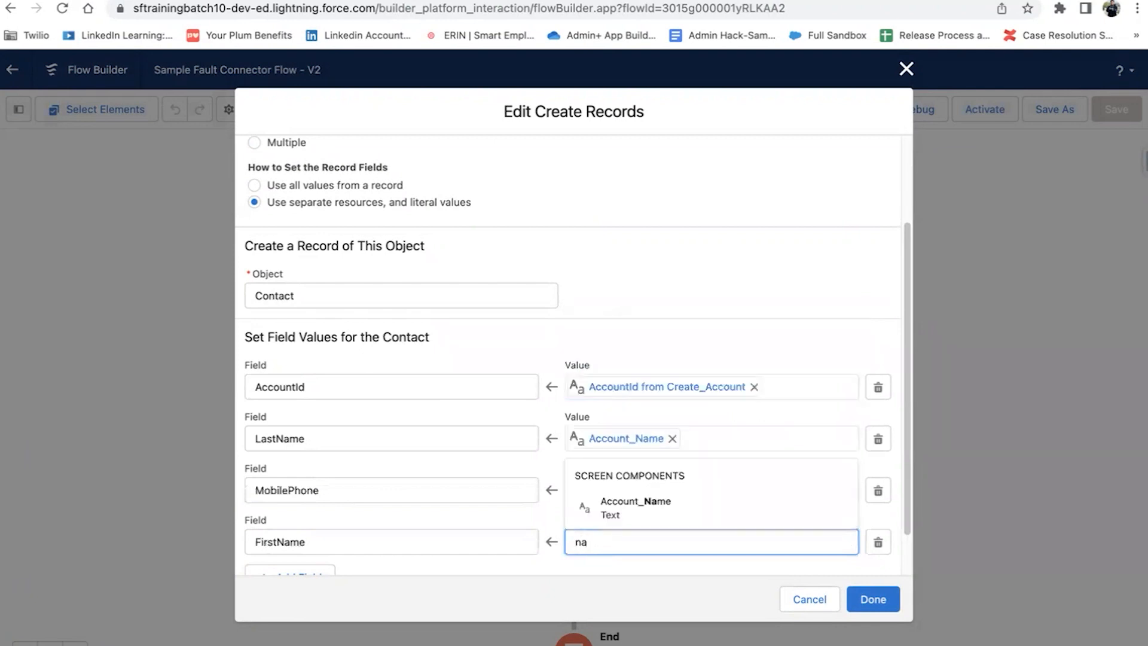
pyautogui.click(641, 505)
pyautogui.click(877, 599)
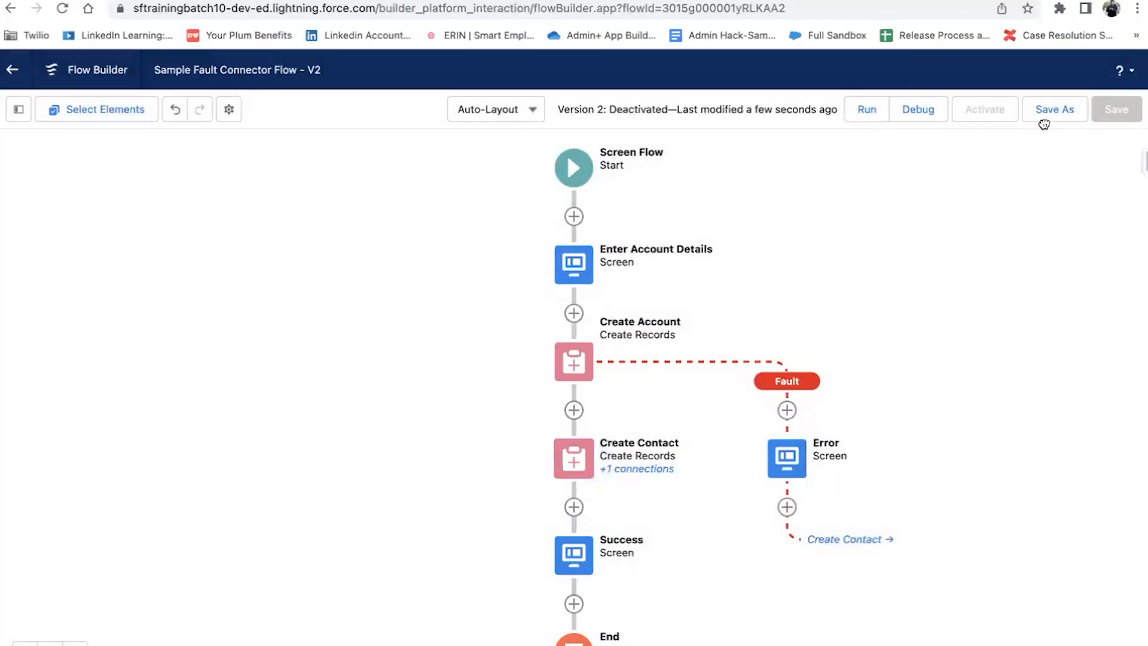
# Step: Save the flow as new Version 3 and activate it
pyautogui.click(1043, 120)
pyautogui.click(872, 484)
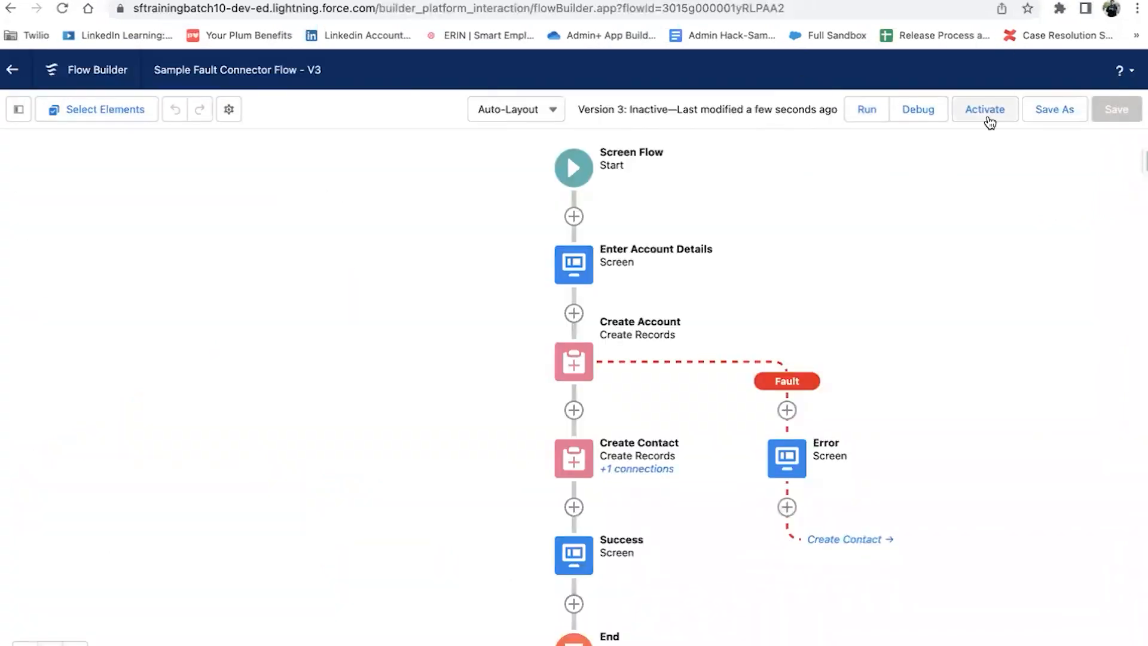
pyautogui.click(984, 109)
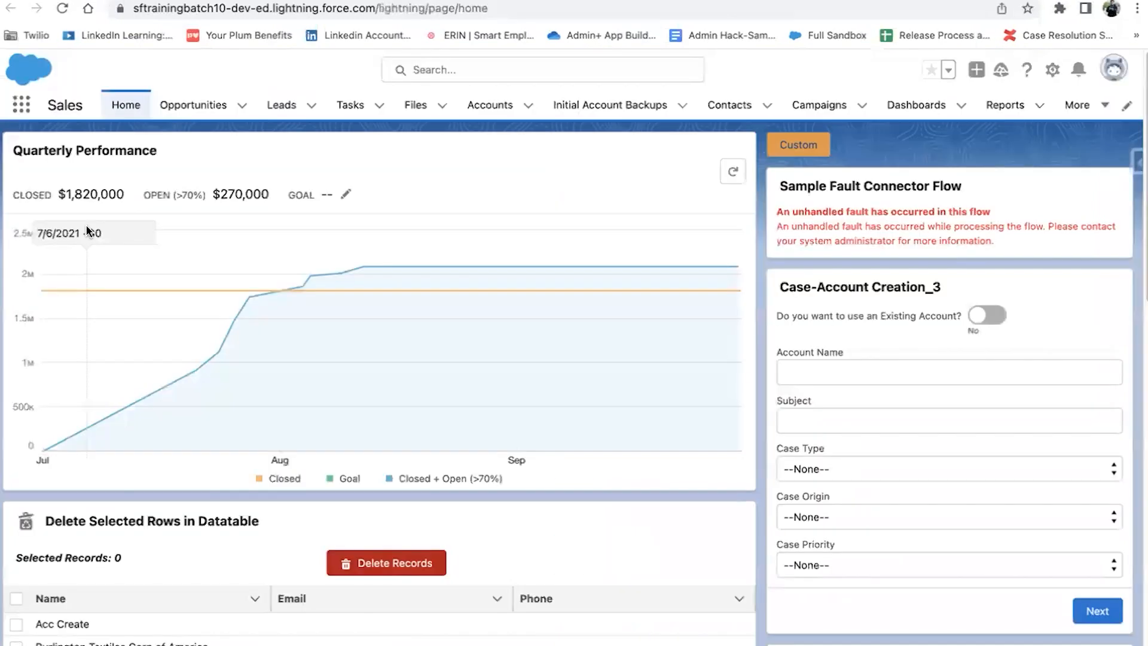
# Step: Run the flow with Account Name 'SAMPLE Fault ACC', Rating Warm and no phone
pyautogui.click(63, 9)
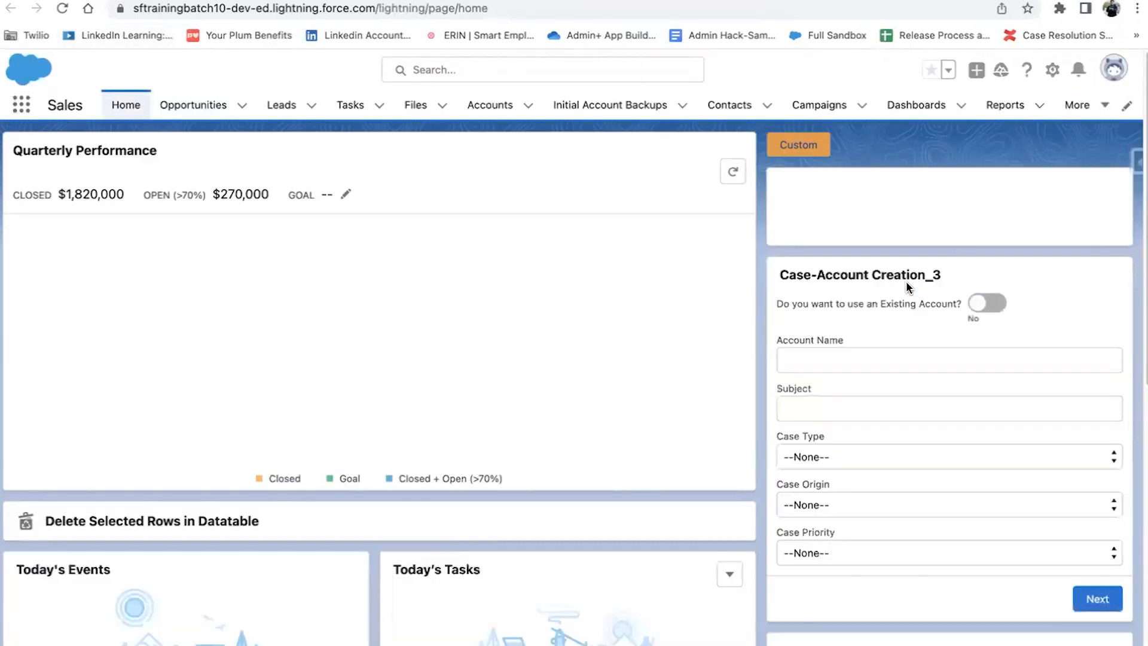
pyautogui.click(873, 233)
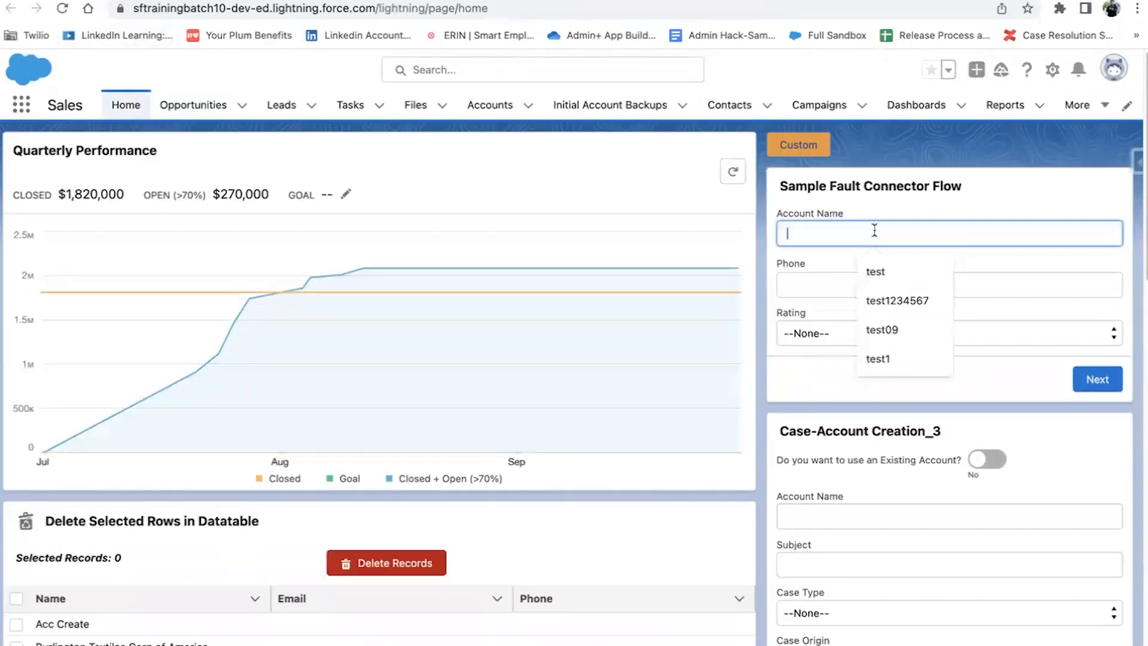
pyautogui.write('SAMPLE fLOW')
pyautogui.press('BackSpace')
pyautogui.press('BackSpace')
pyautogui.press('BackSpace')
pyautogui.press('BackSpace')
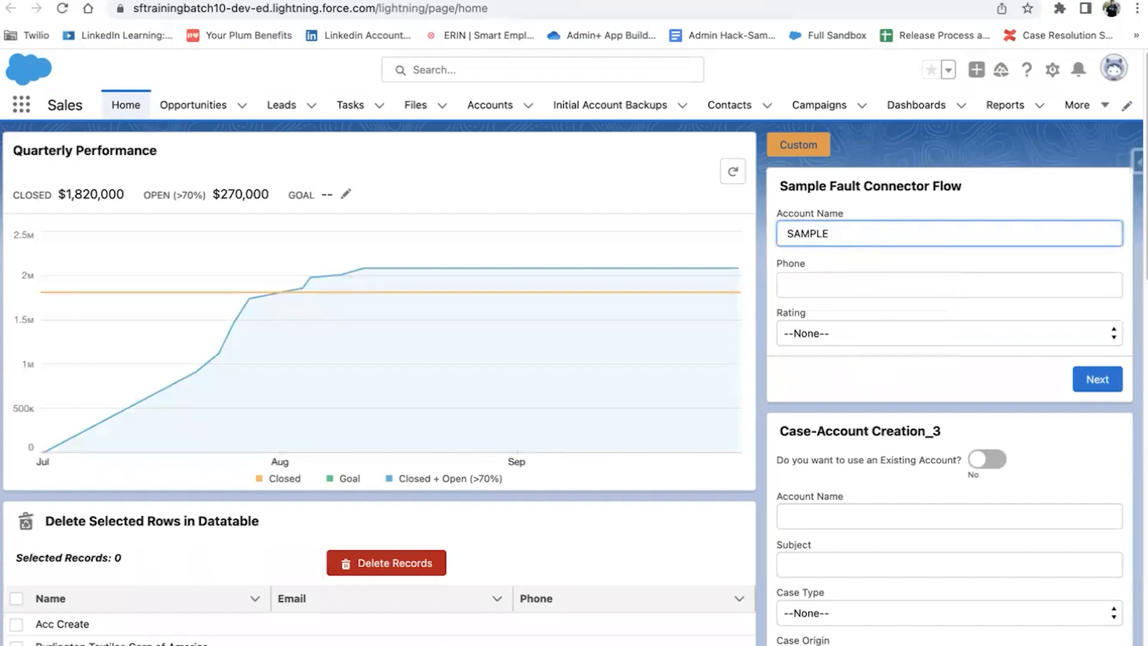
pyautogui.write('ault ACC')
pyautogui.press('Tab')
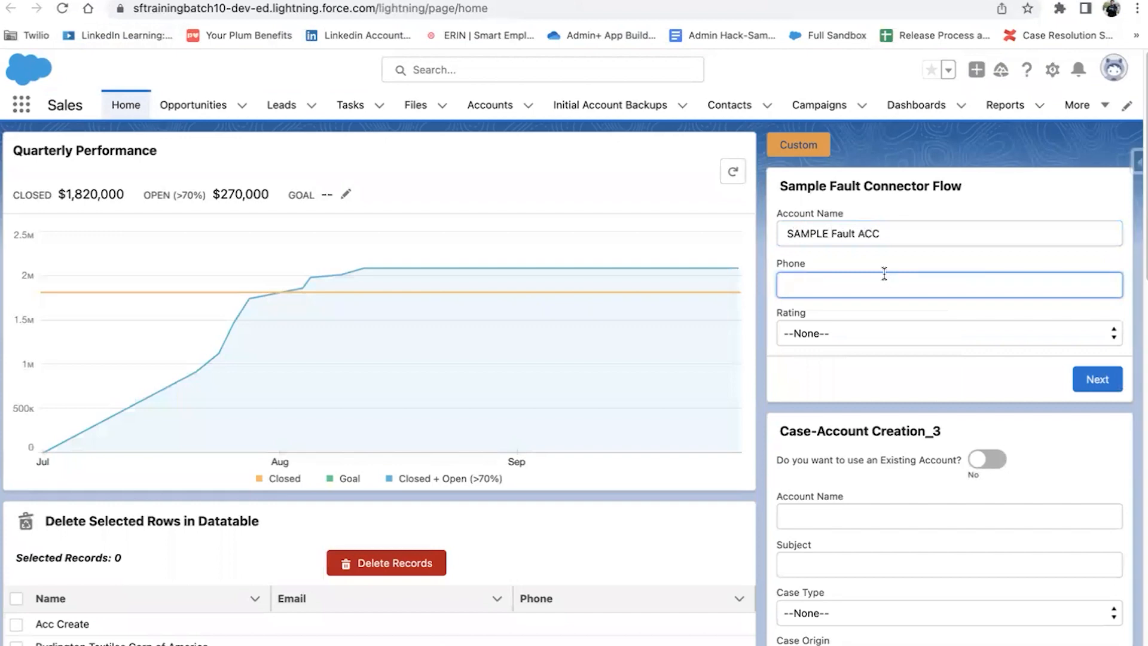
pyautogui.click(874, 336)
pyautogui.click(876, 371)
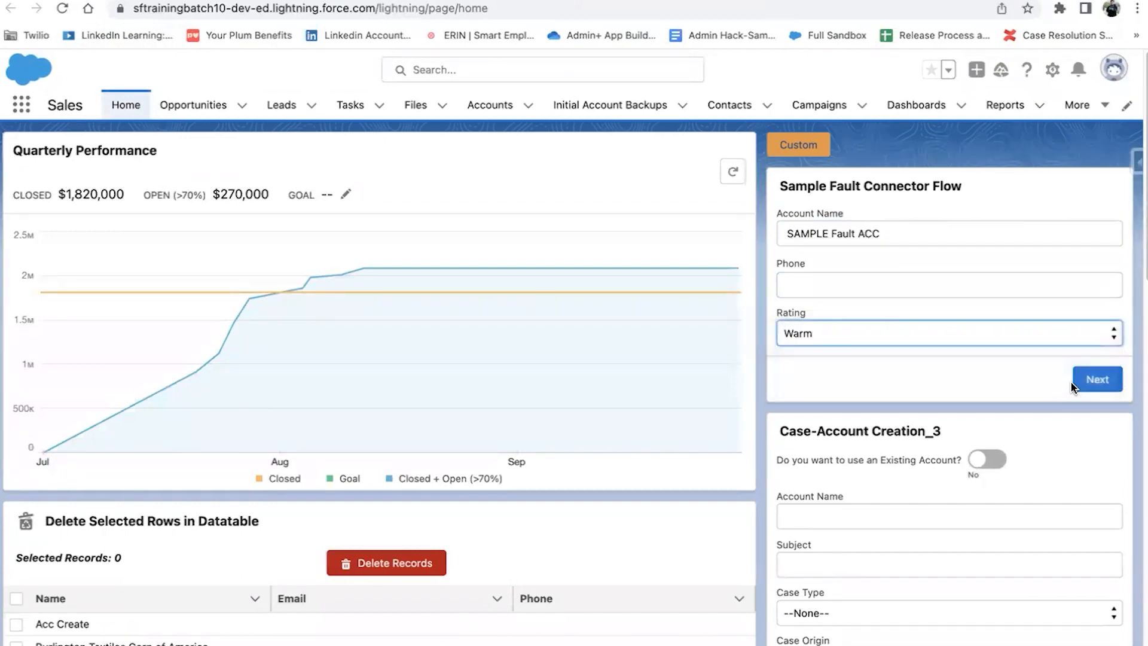
pyautogui.click(1076, 383)
pyautogui.click(1027, 339)
pyautogui.click(871, 281)
pyautogui.write('9087654321')
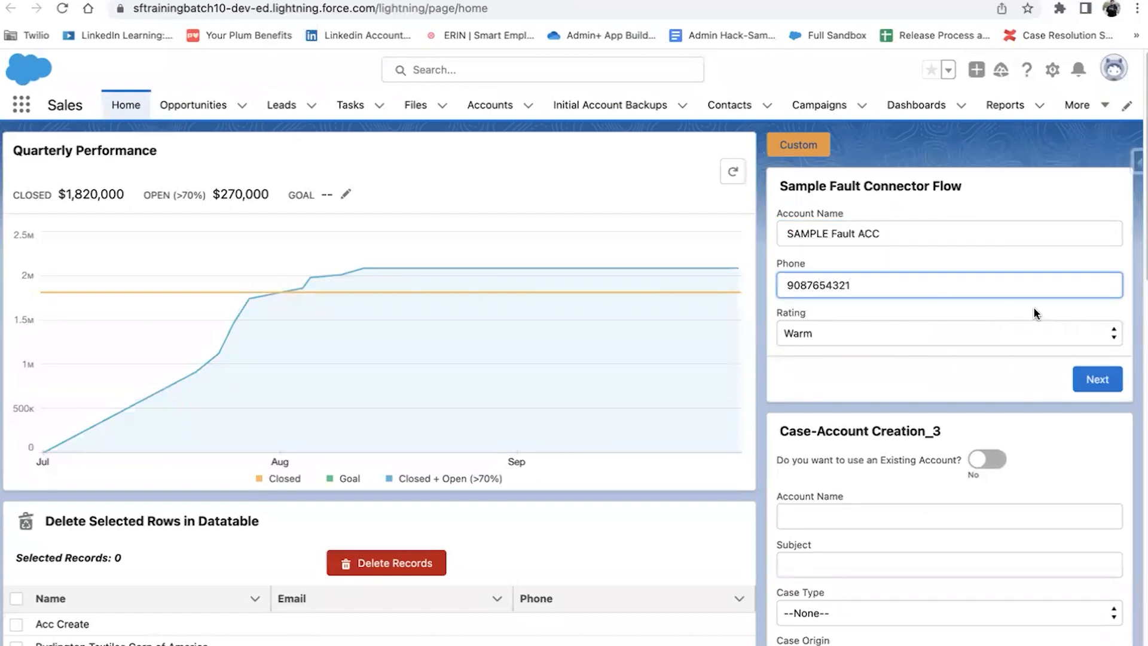
pyautogui.click(1086, 371)
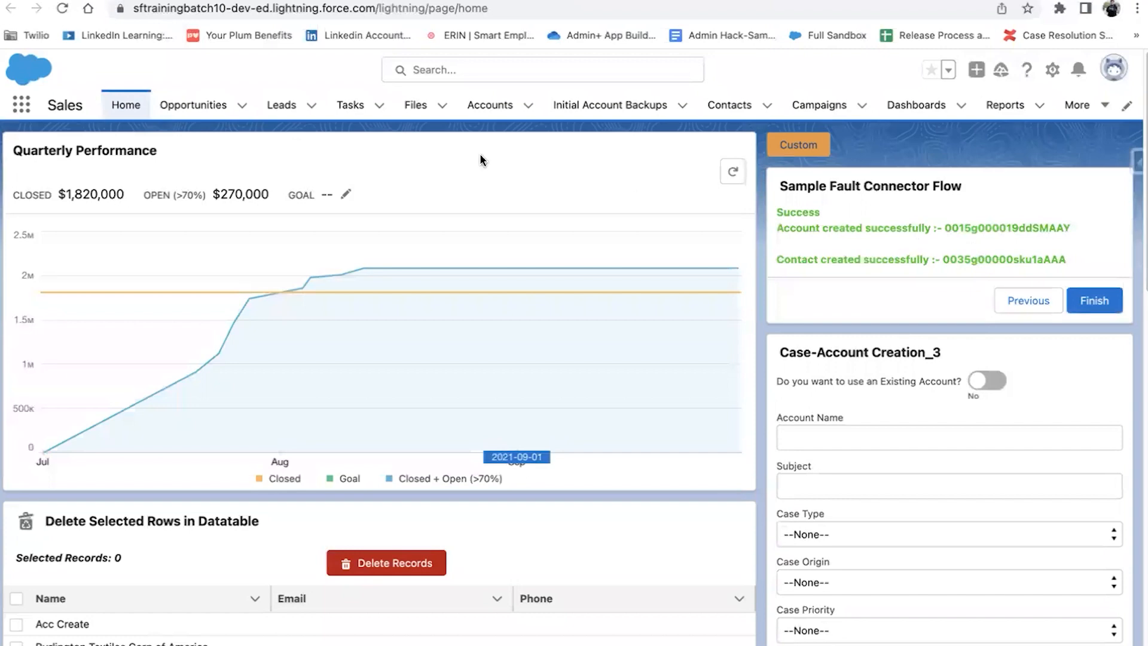
pyautogui.click(483, 105)
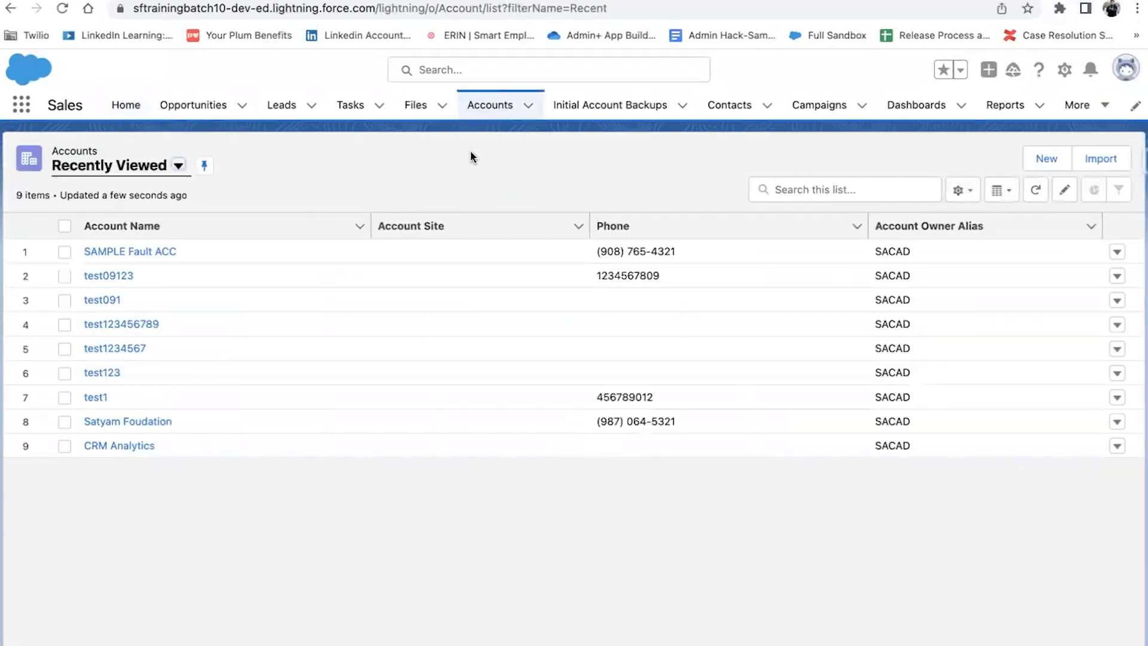
# Step: Open the SAMPLE Fault ACC account, then its contact's Details tab, and review the fields
pyautogui.click(139, 252)
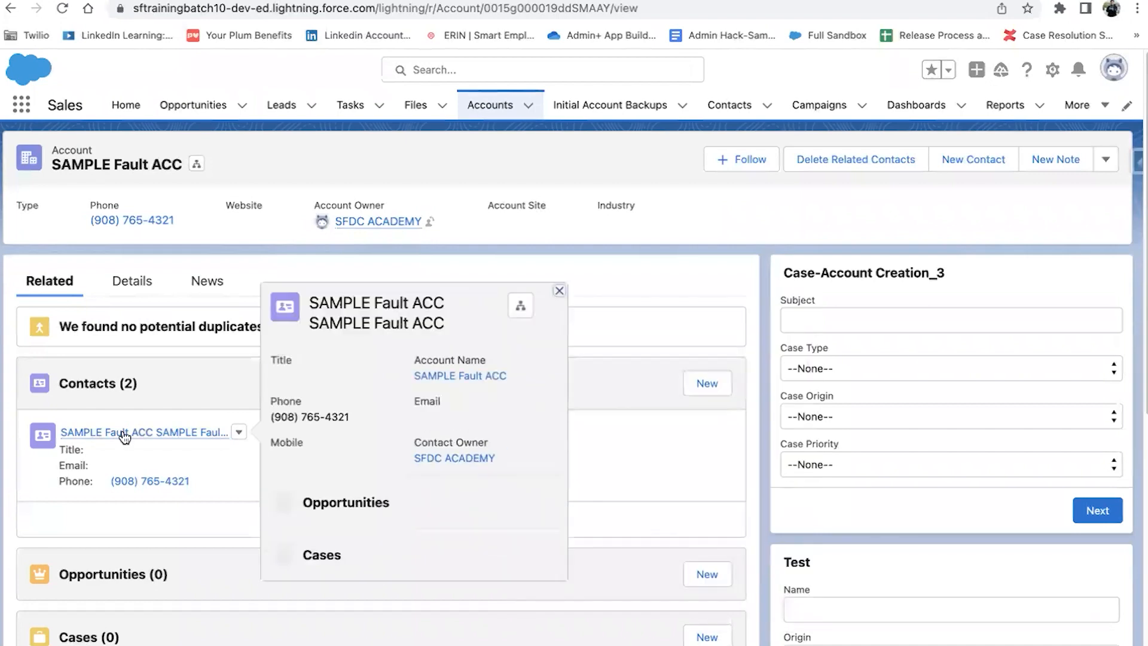
pyautogui.click(124, 435)
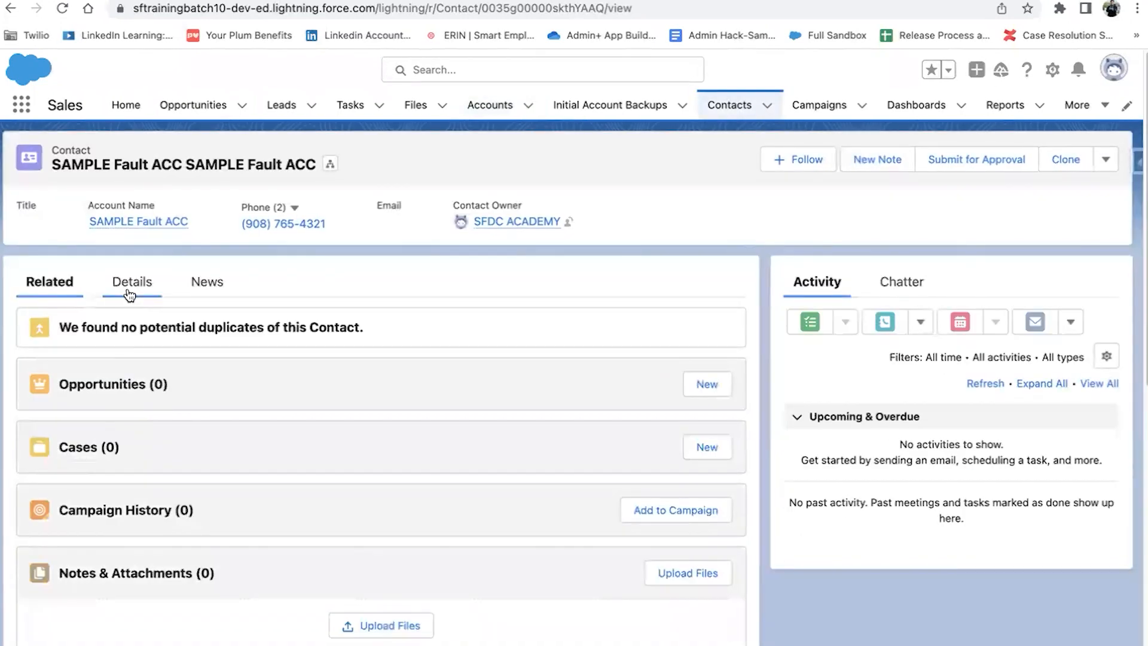
pyautogui.click(129, 293)
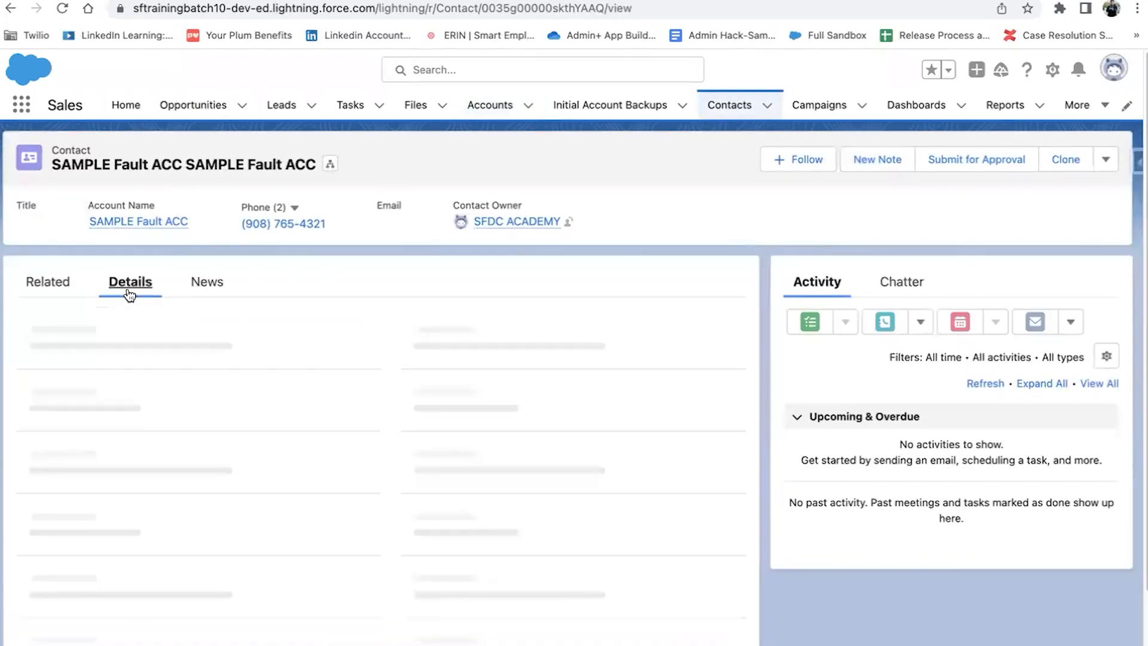
pyautogui.scroll(-2, 303, 484)
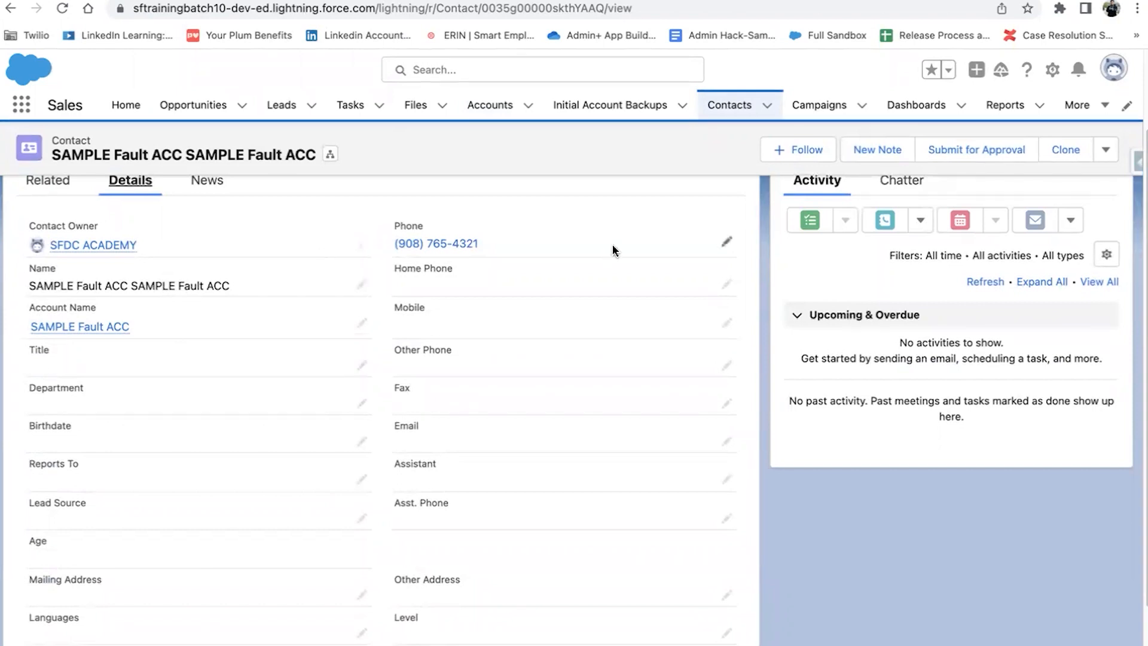
pyautogui.scroll(-3, 356, 440)
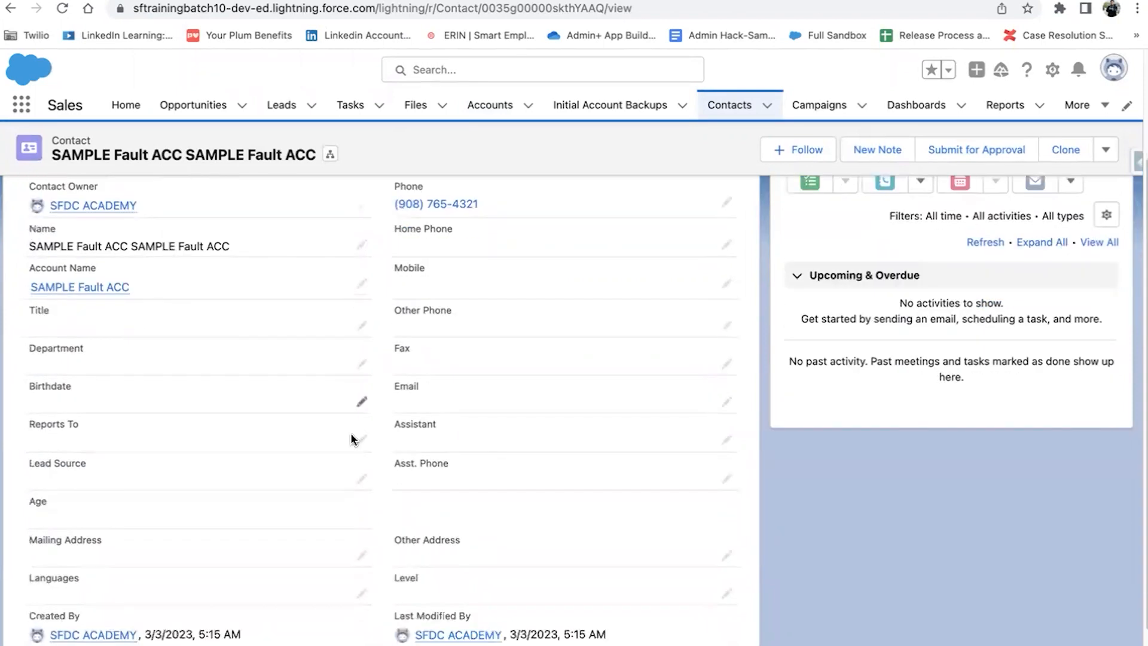
pyautogui.scroll(2, 117, 222)
pyautogui.scroll(3, 116, 222)
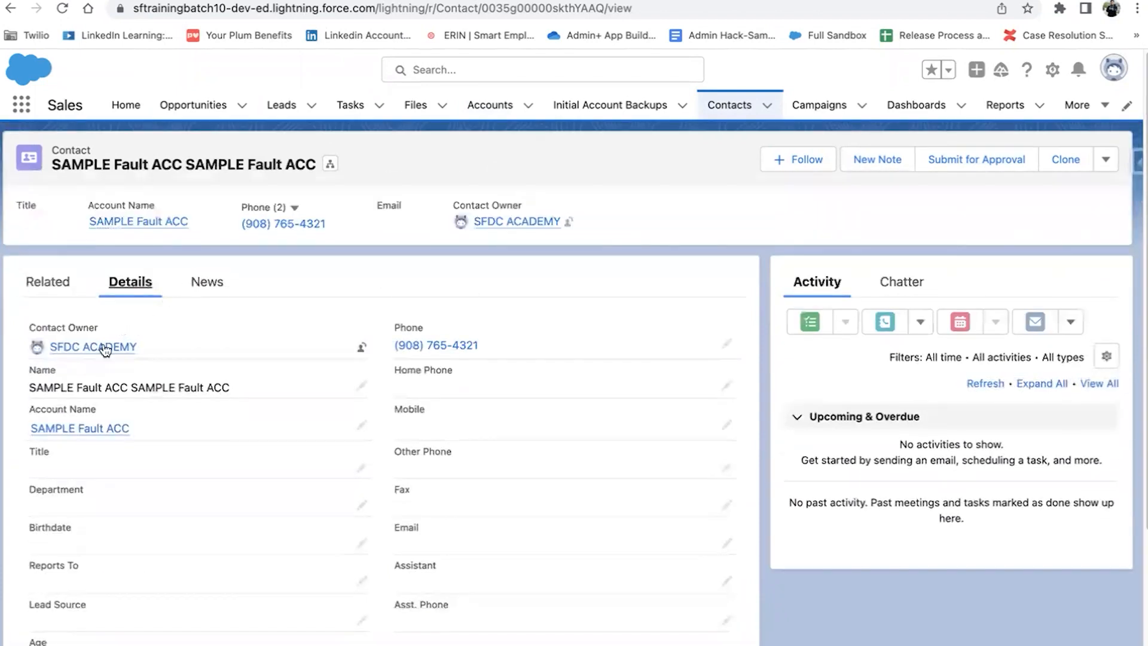
pyautogui.scroll(-3, 328, 460)
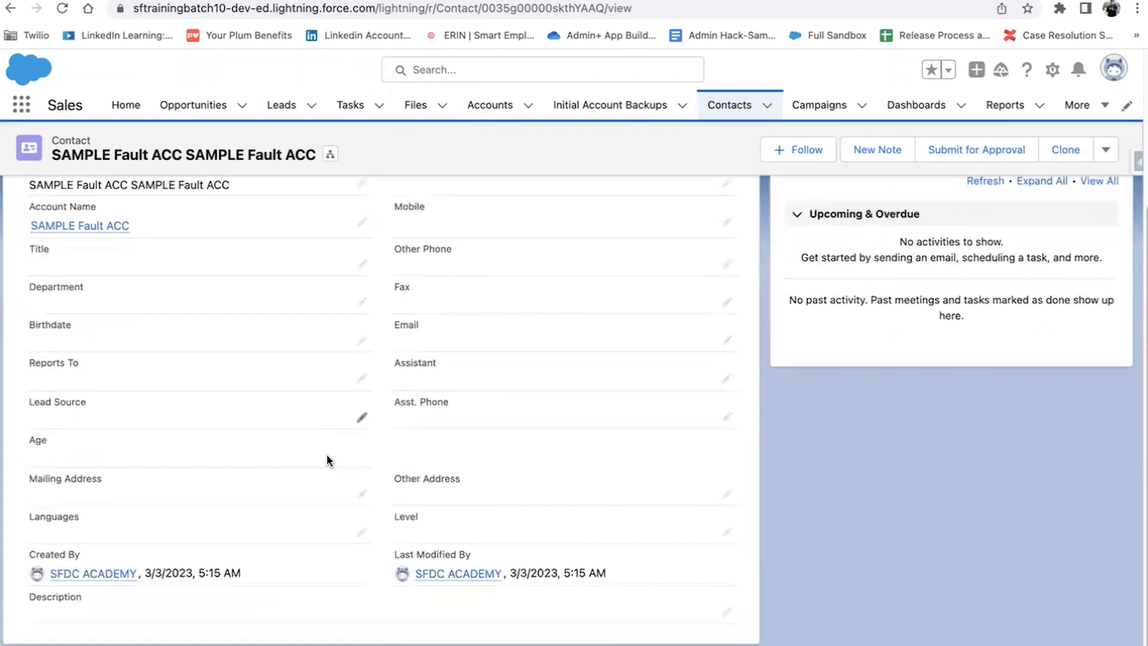
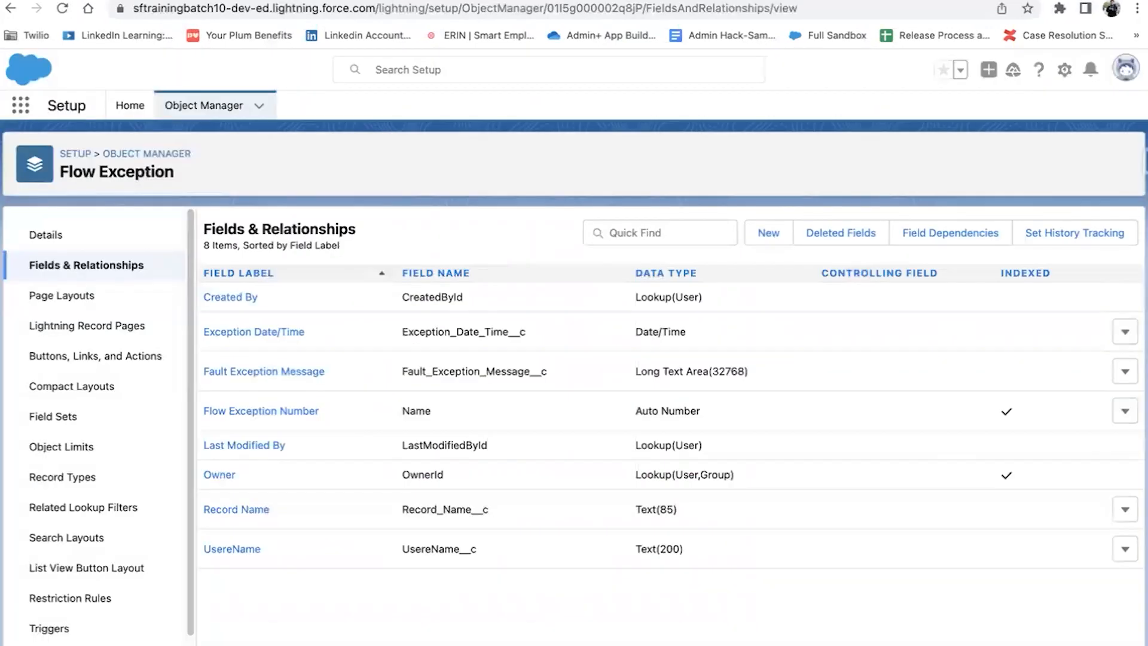
# Step: Return to Setup Home after reviewing the Flow Exception object's eight fields
pyautogui.click(132, 110)
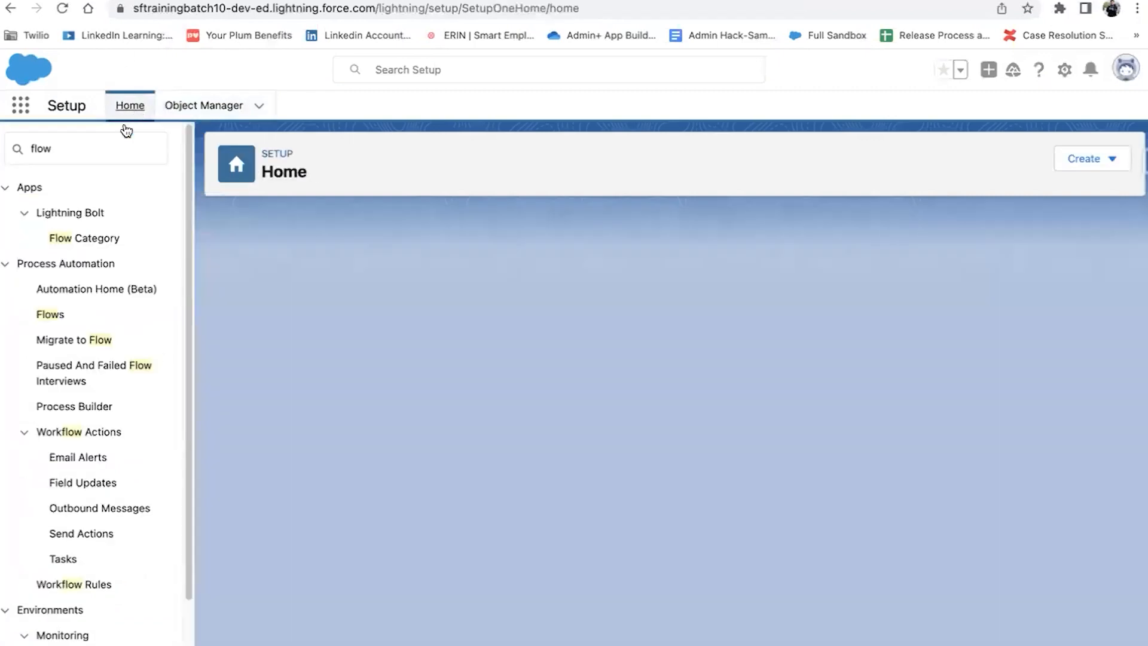
# Step: Search Setup for 'flow', open Flows, and create a new Record-Triggered Flow
pyautogui.click(94, 138)
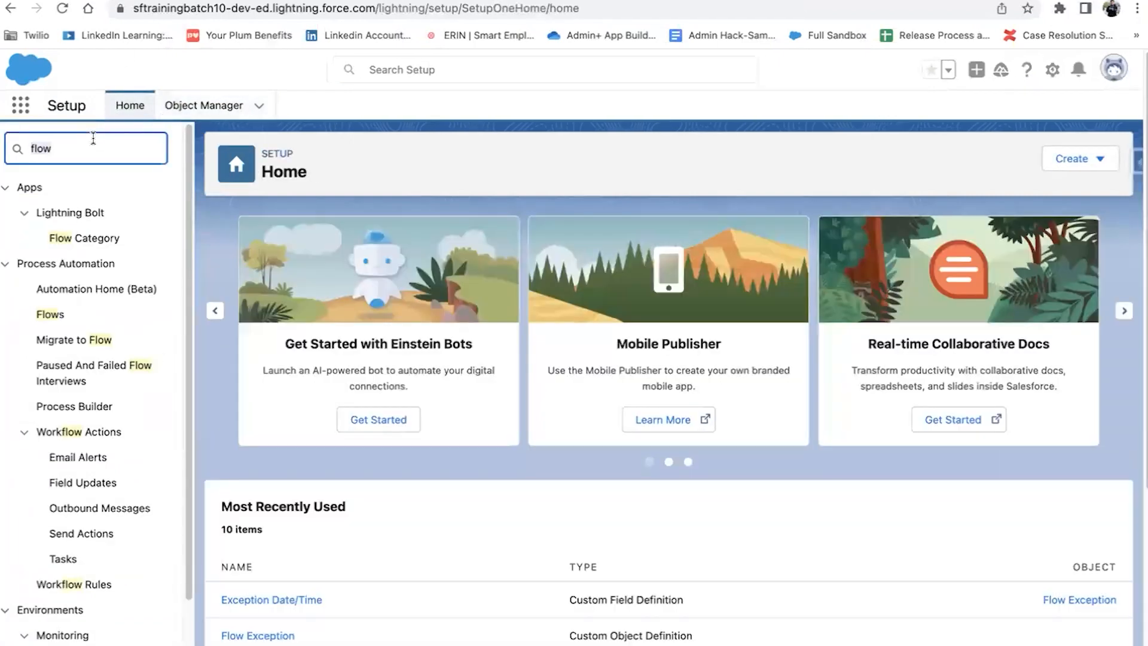
pyautogui.click(52, 314)
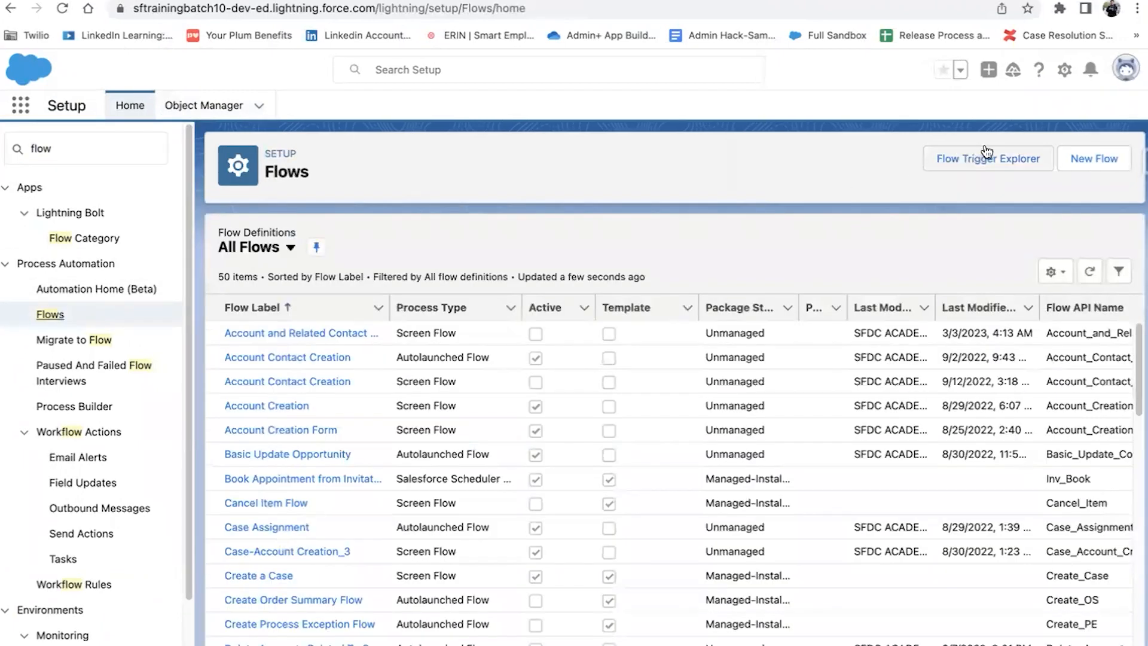
pyautogui.click(1065, 158)
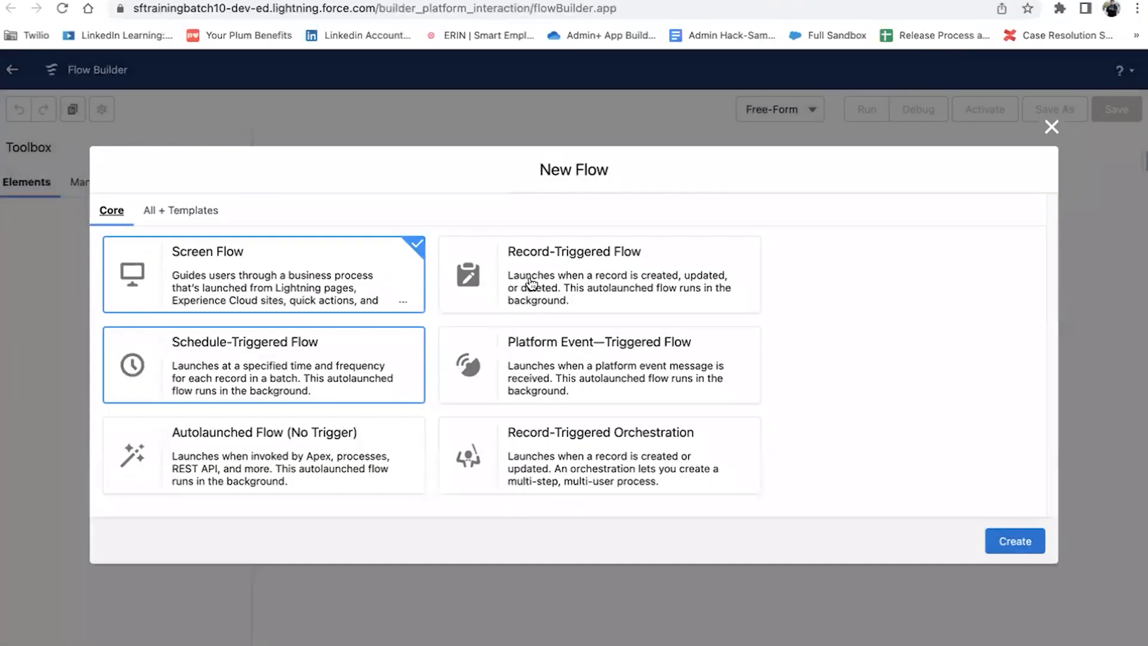
pyautogui.click(564, 280)
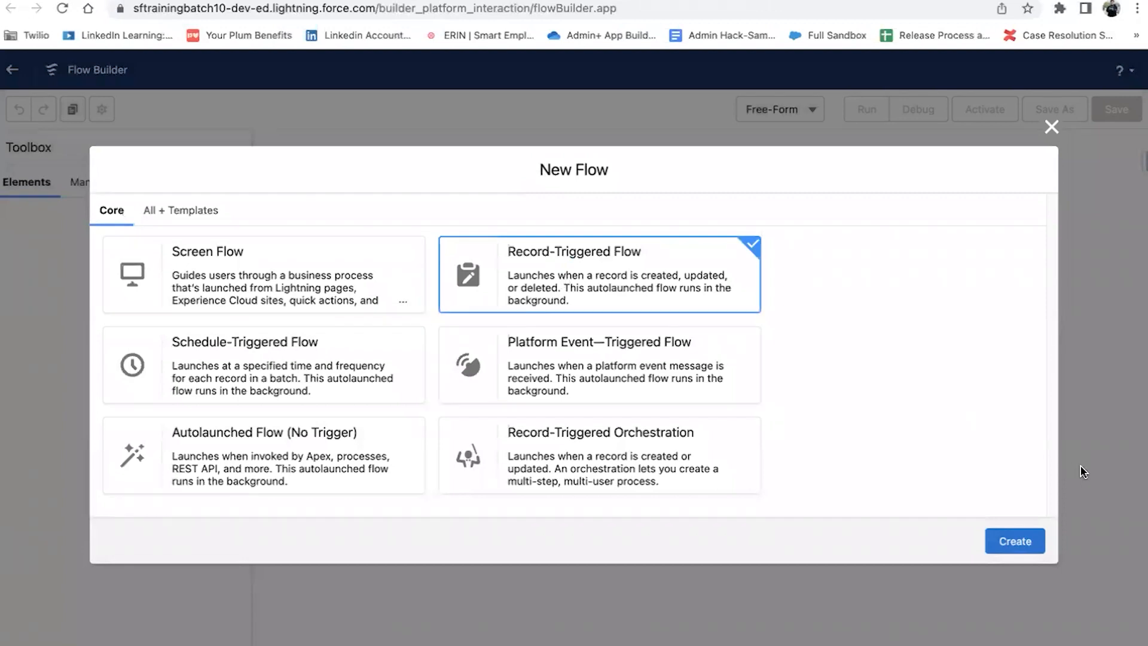
pyautogui.click(1013, 541)
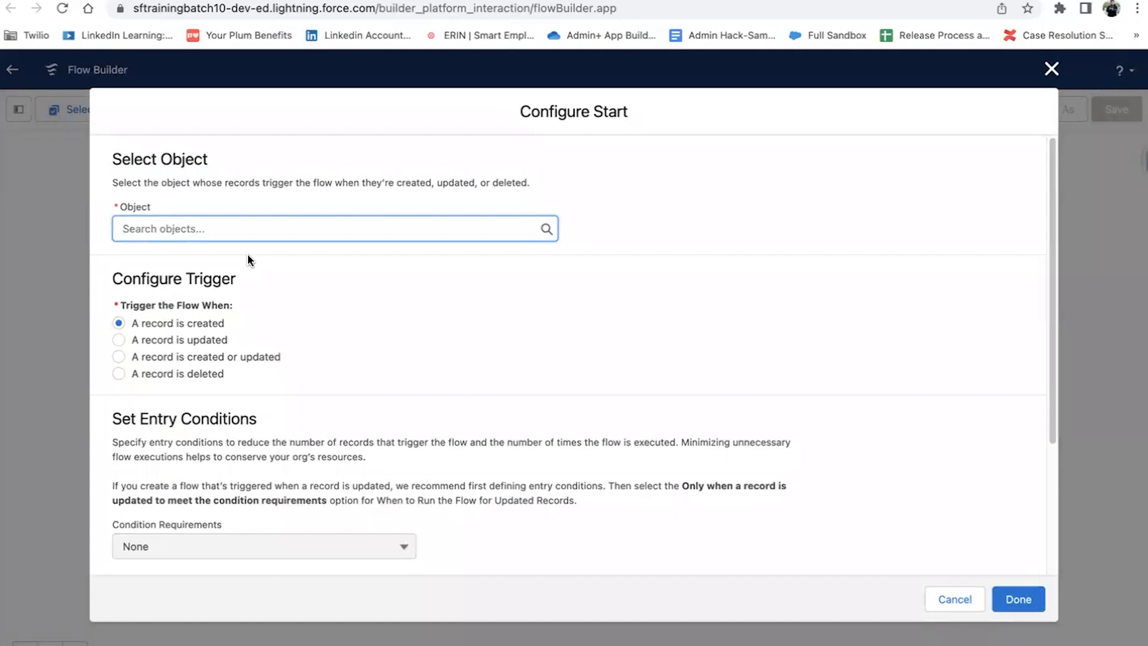
# Step: Trigger the flow on Account records when they are created or updated
pyautogui.write('A')
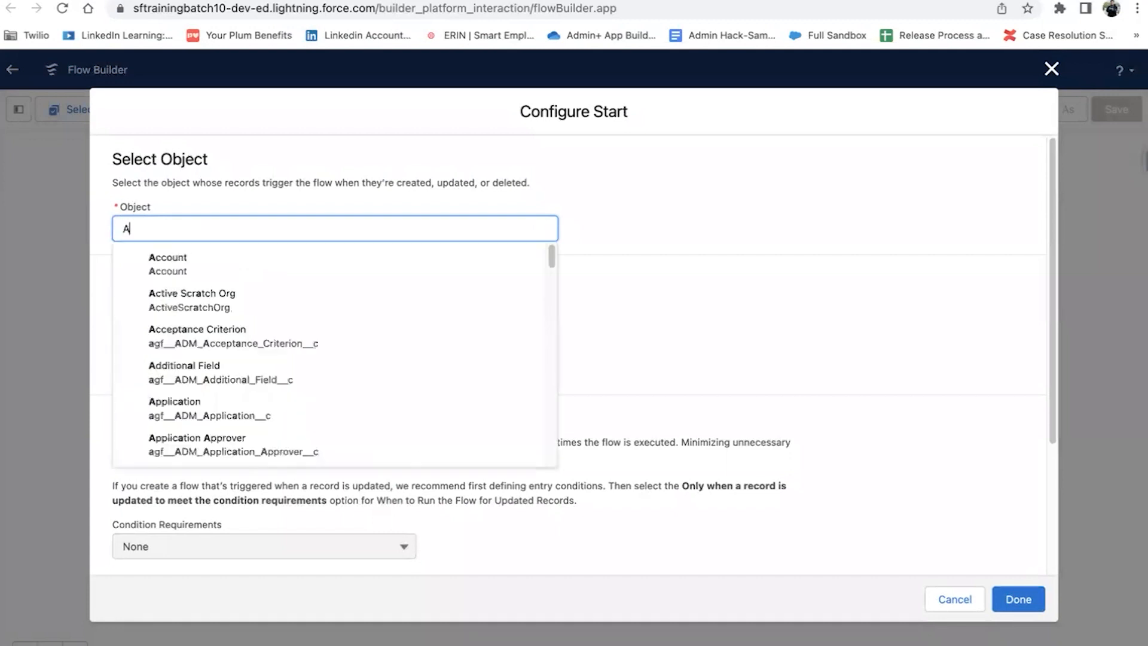
pyautogui.click(182, 271)
pyautogui.click(181, 357)
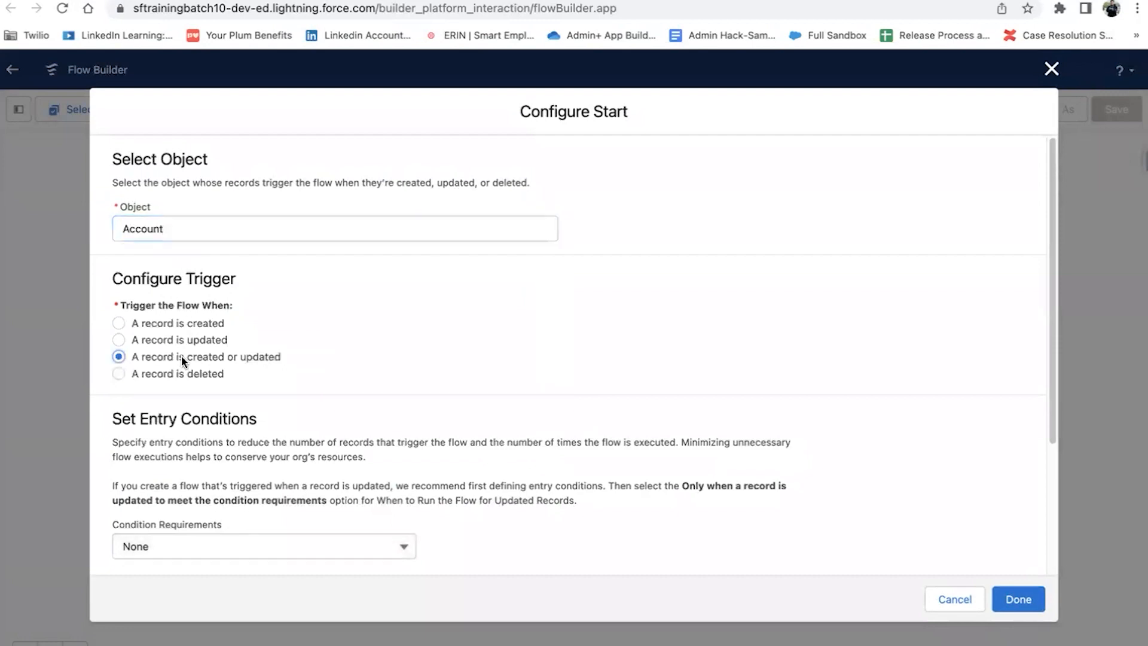
pyautogui.scroll(-3, 357, 387)
# Step: Require Rating Equals Hot, running only when a record is updated to meet it
pyautogui.click(333, 367)
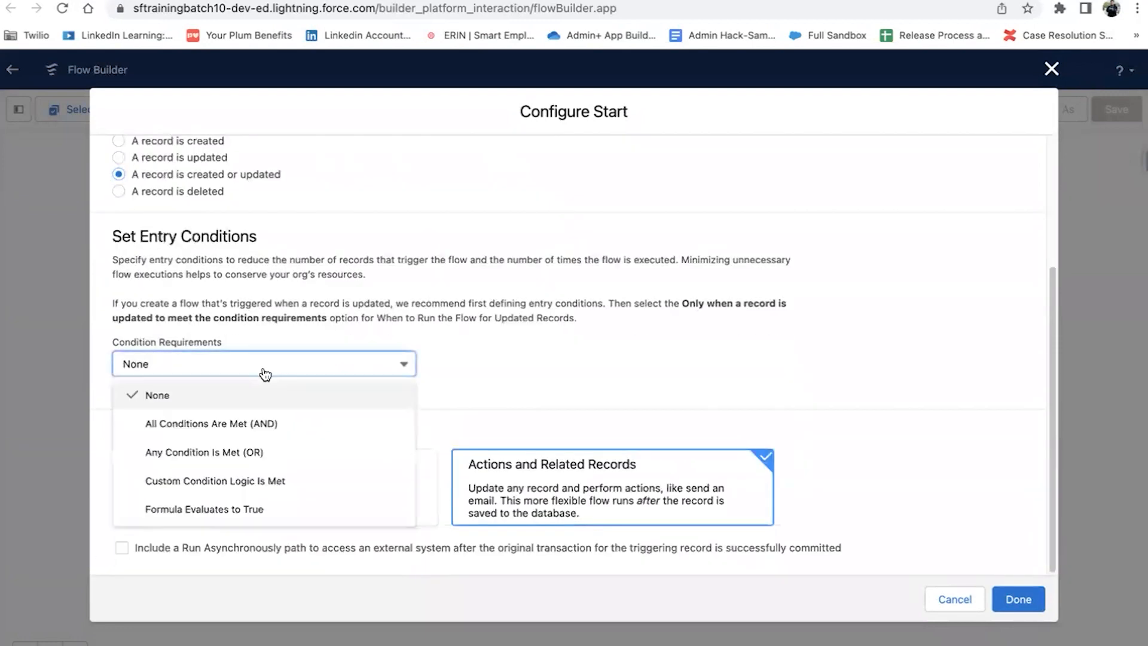
pyautogui.click(262, 417)
pyautogui.click(258, 418)
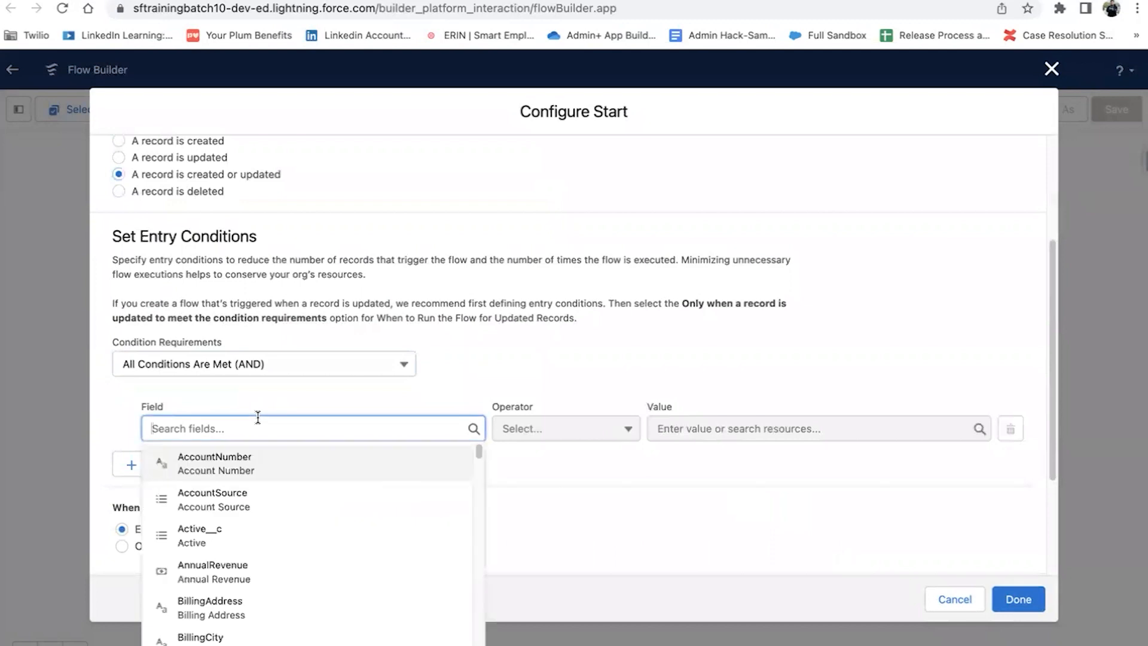
pyautogui.write('RAT')
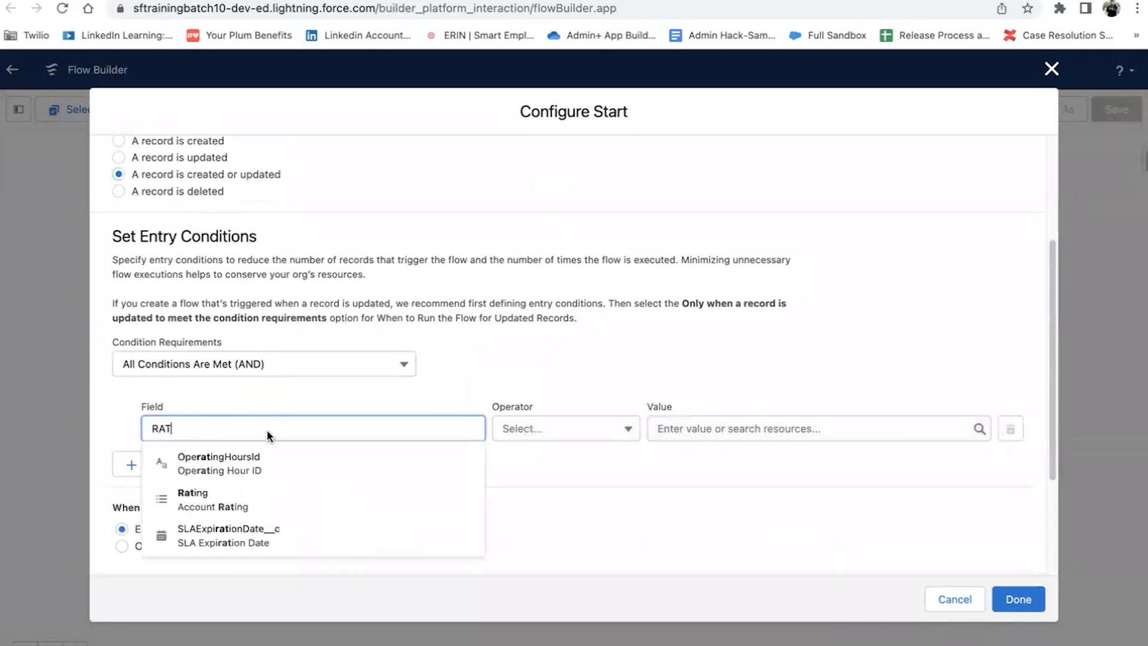
pyautogui.click(254, 501)
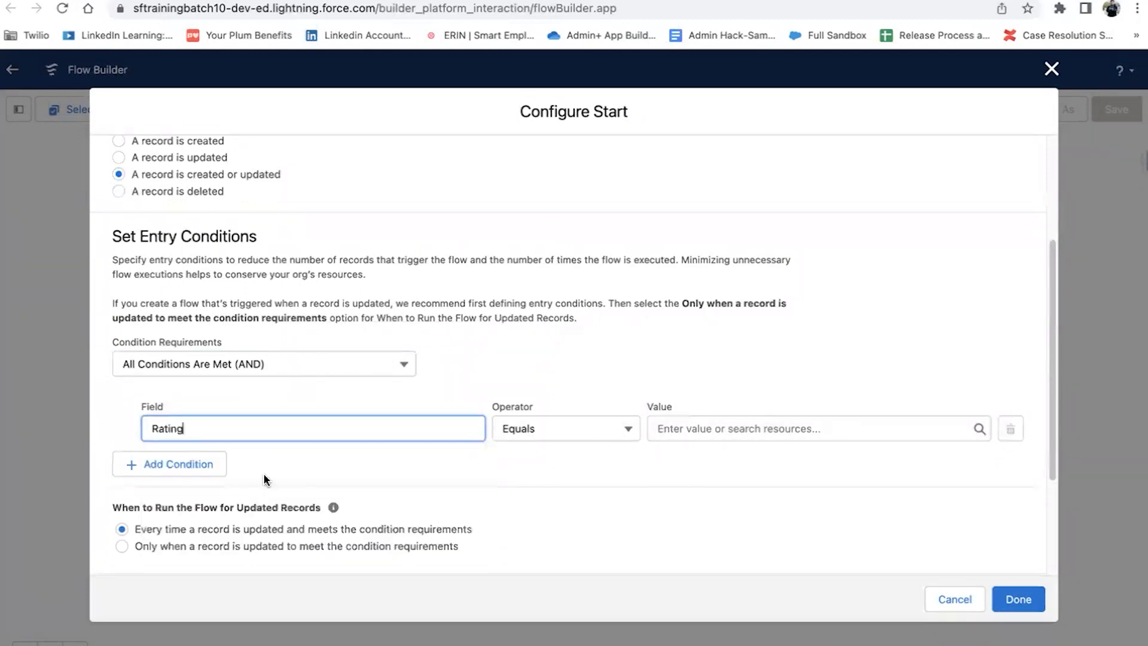
pyautogui.click(741, 430)
pyautogui.click(720, 486)
pyautogui.scroll(-2, 197, 487)
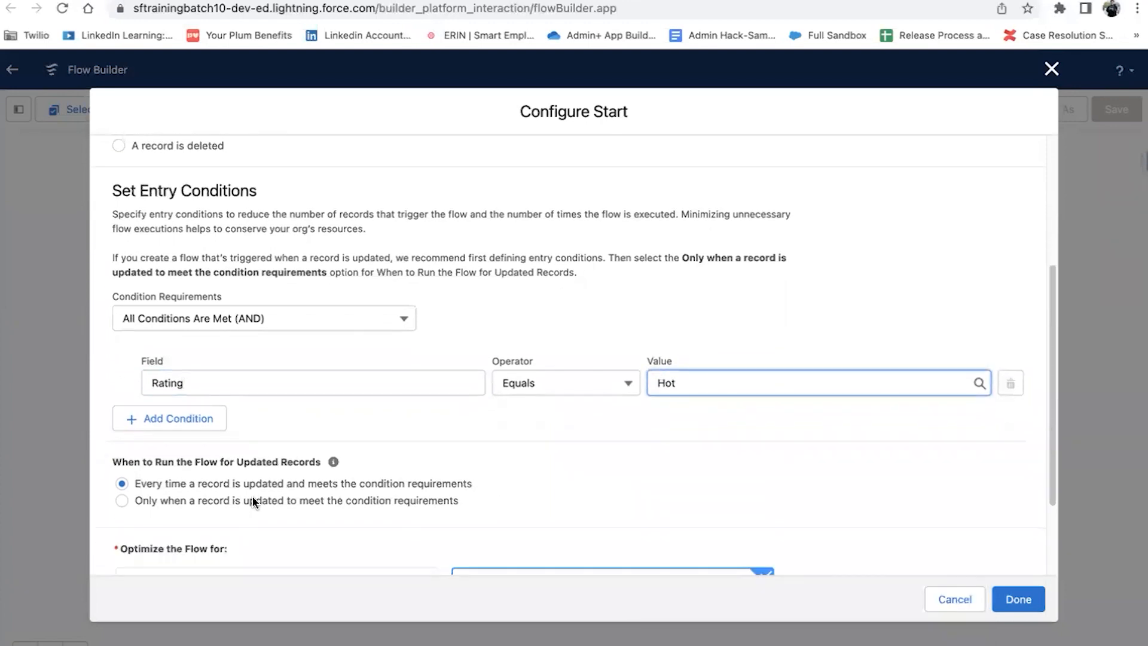
pyautogui.click(123, 489)
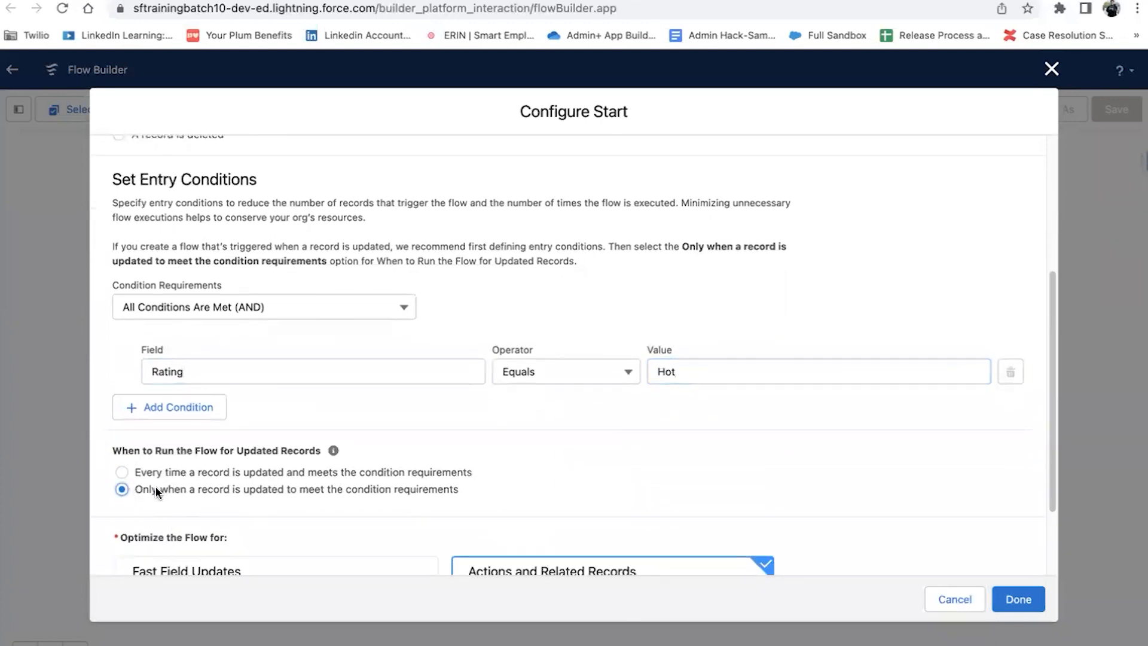
pyautogui.scroll(-3, 491, 480)
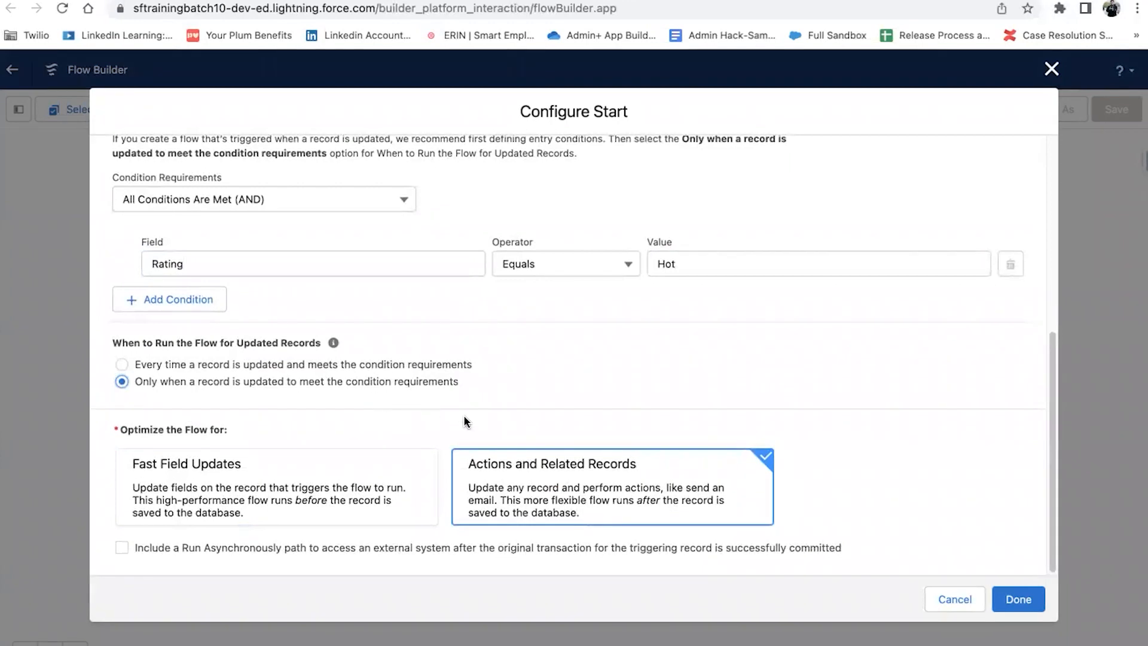
pyautogui.click(1017, 600)
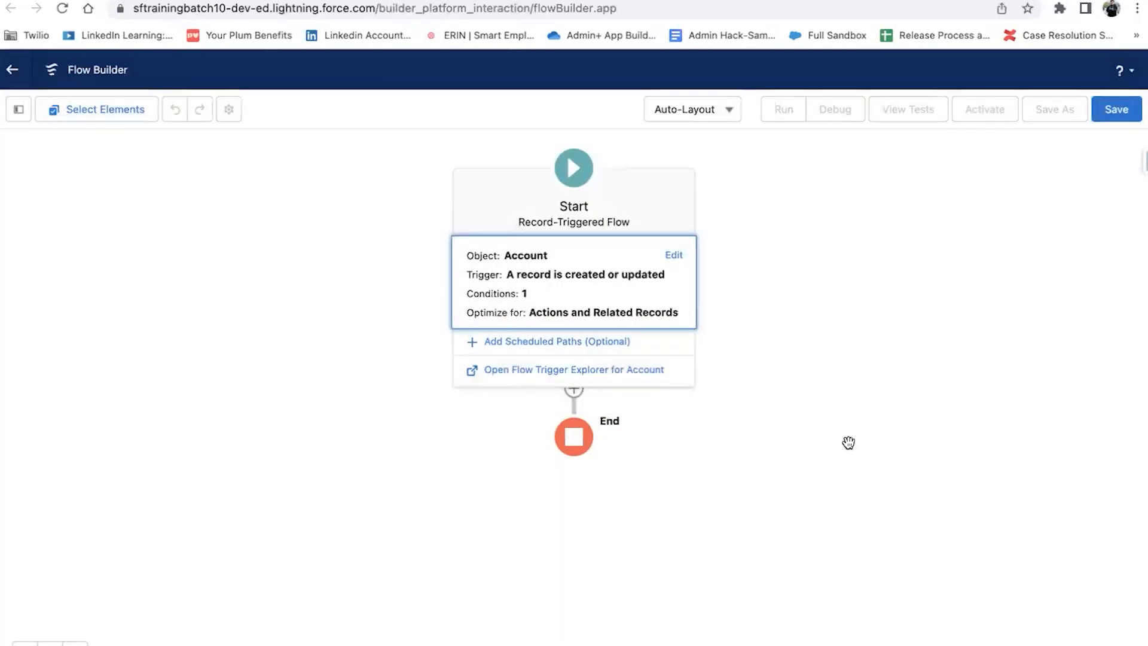
# Step: Add a Get Records element directly after the flow's start
pyautogui.click(578, 397)
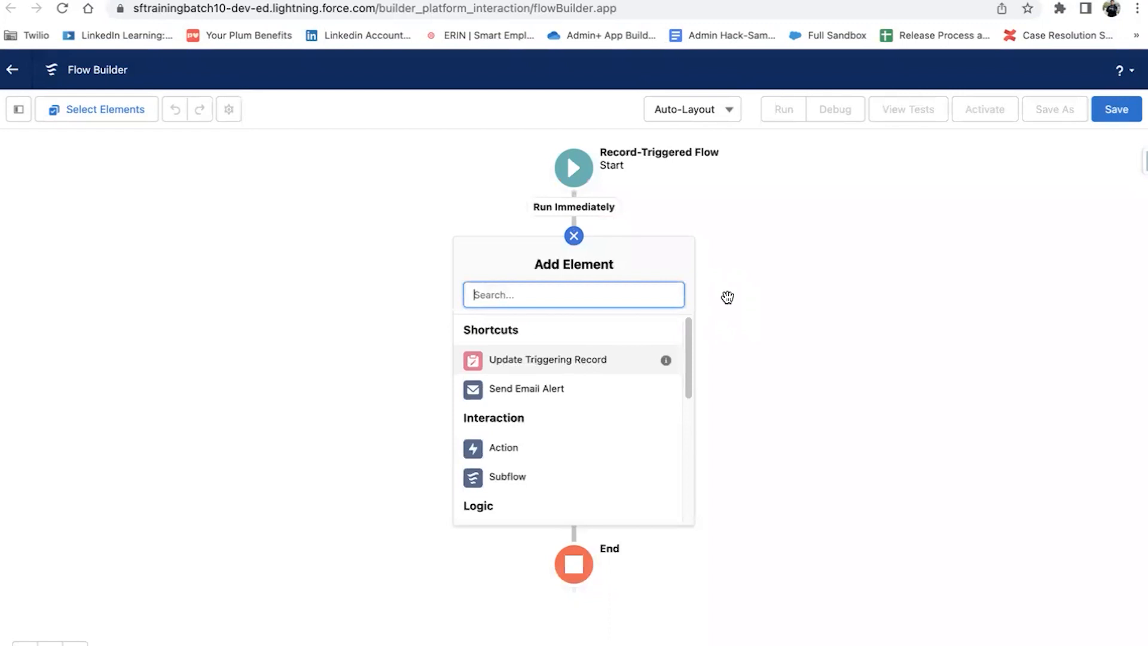
pyautogui.write('GET')
pyautogui.click(602, 323)
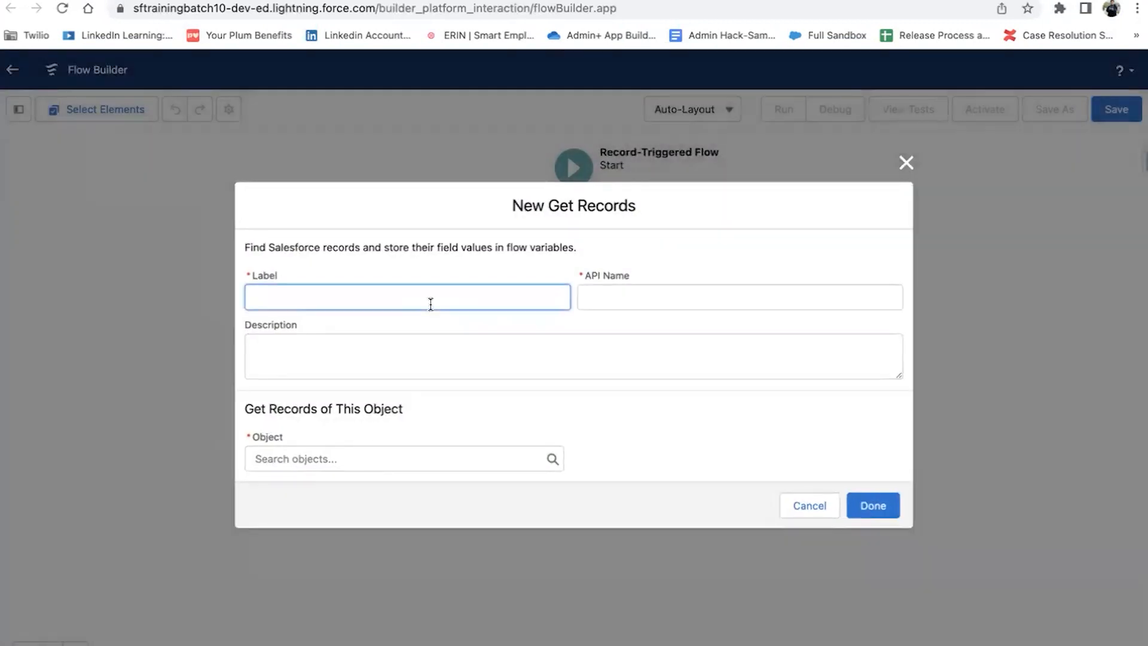
# Step: Label the Get Records element 'Related Opportunities' and fill its API name
pyautogui.write('Get Related Opportunities')
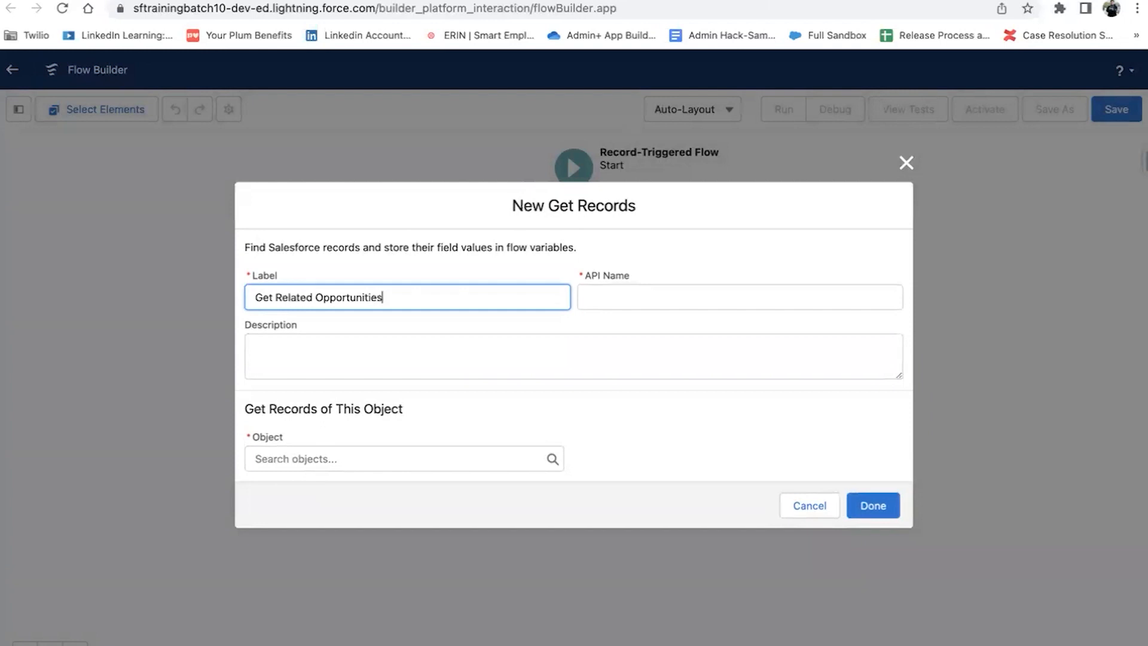
pyautogui.click(608, 297)
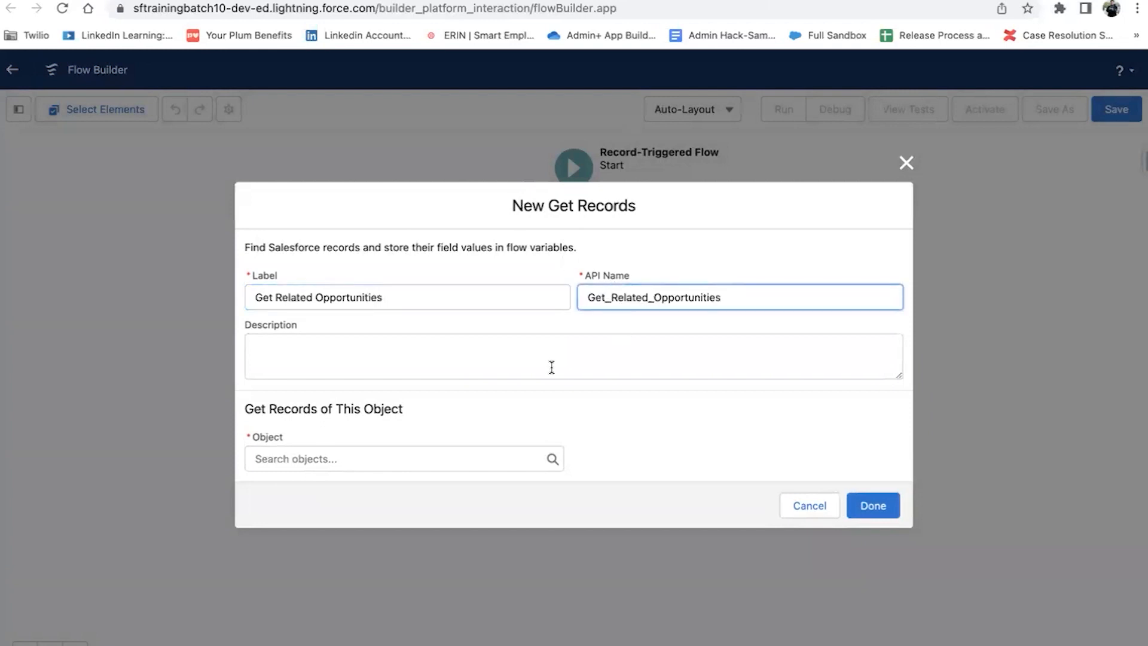
# Step: Retrieve Opportunity records filtered on IsClosed Equals False
pyautogui.click(471, 459)
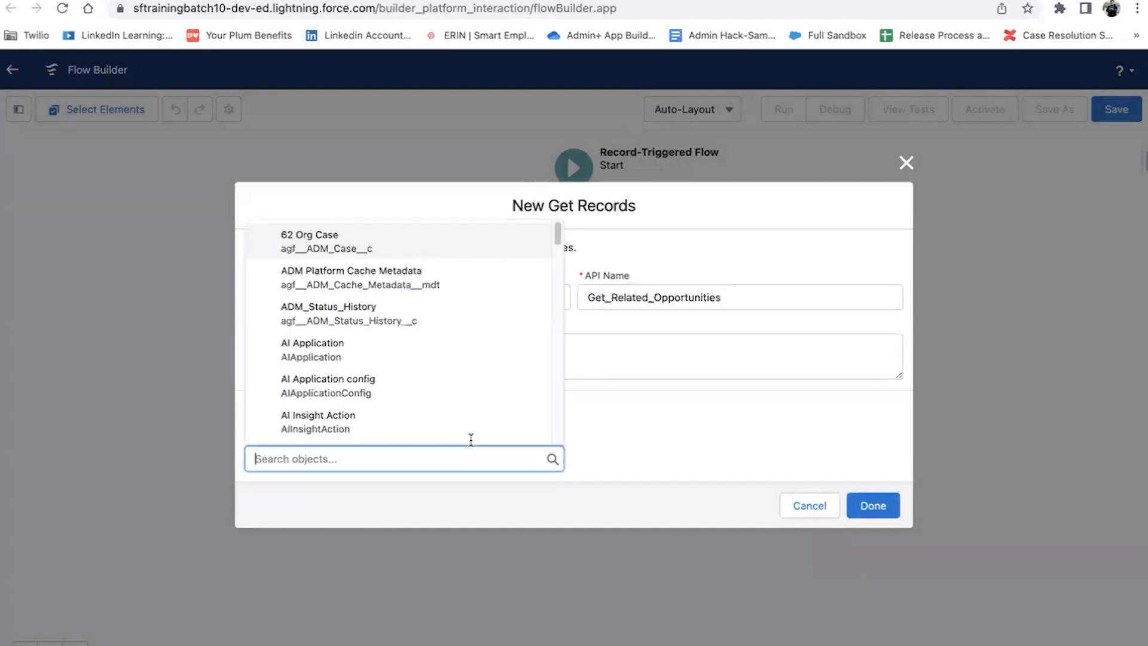
pyautogui.write('opp')
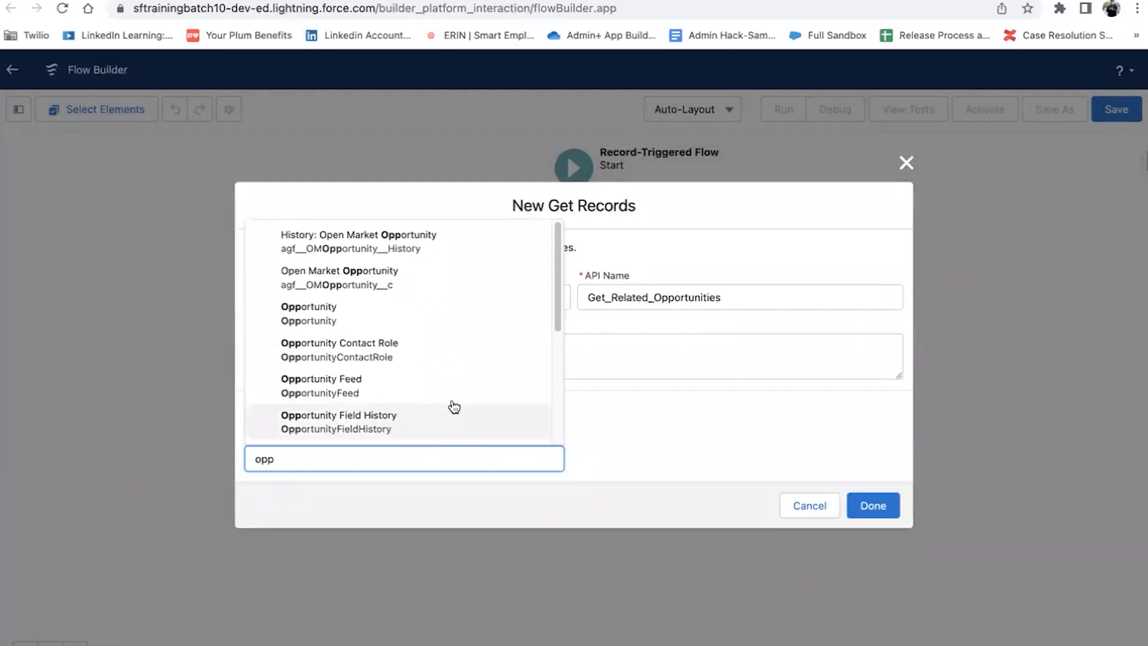
pyautogui.click(451, 329)
pyautogui.scroll(-2, 436, 478)
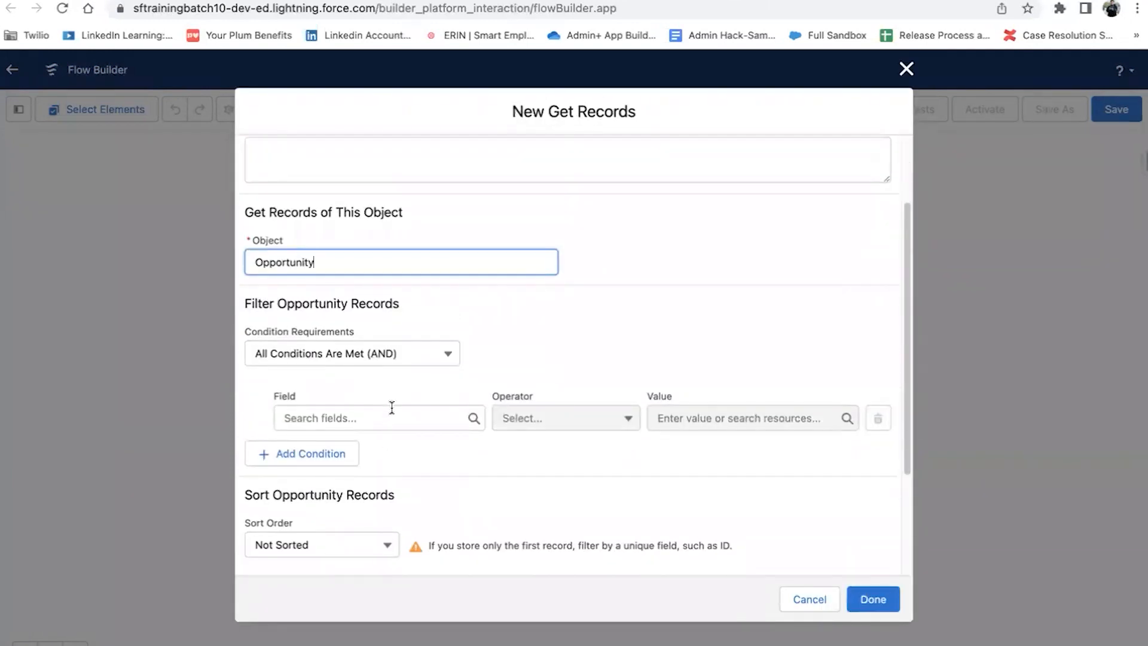
pyautogui.click(392, 417)
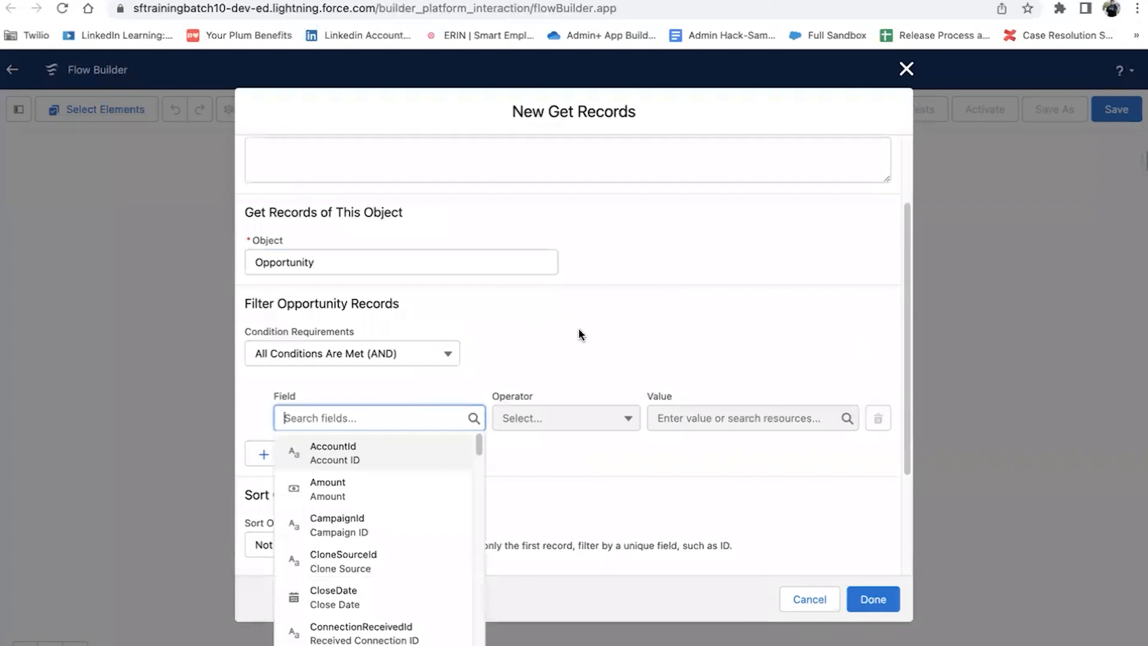
pyautogui.write('is')
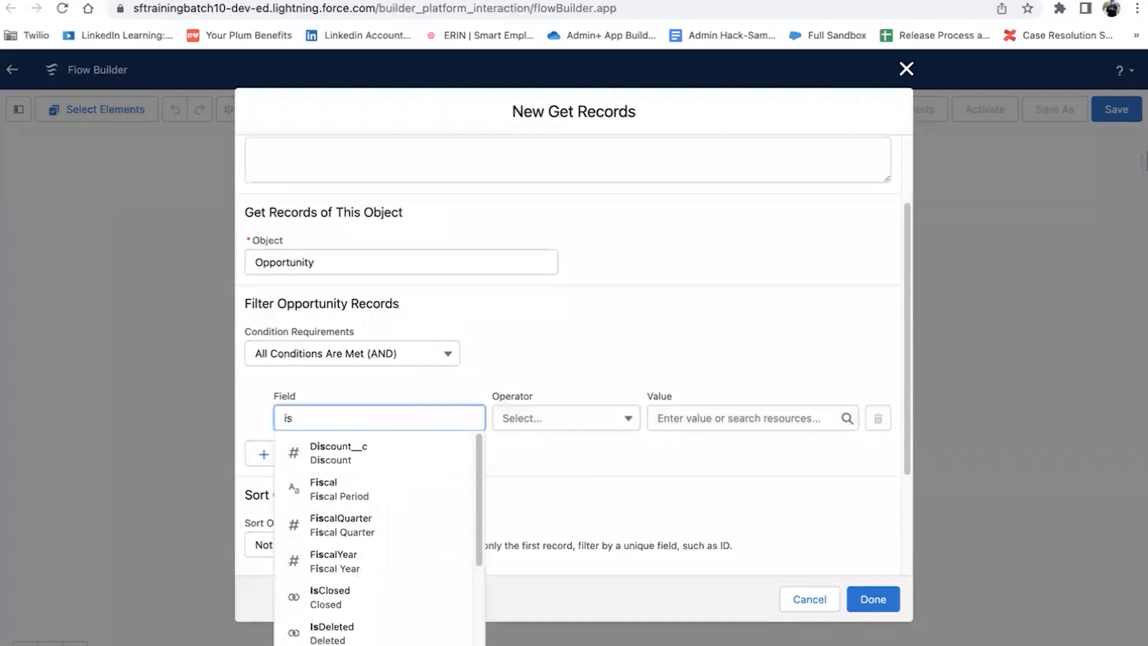
pyautogui.write('clo')
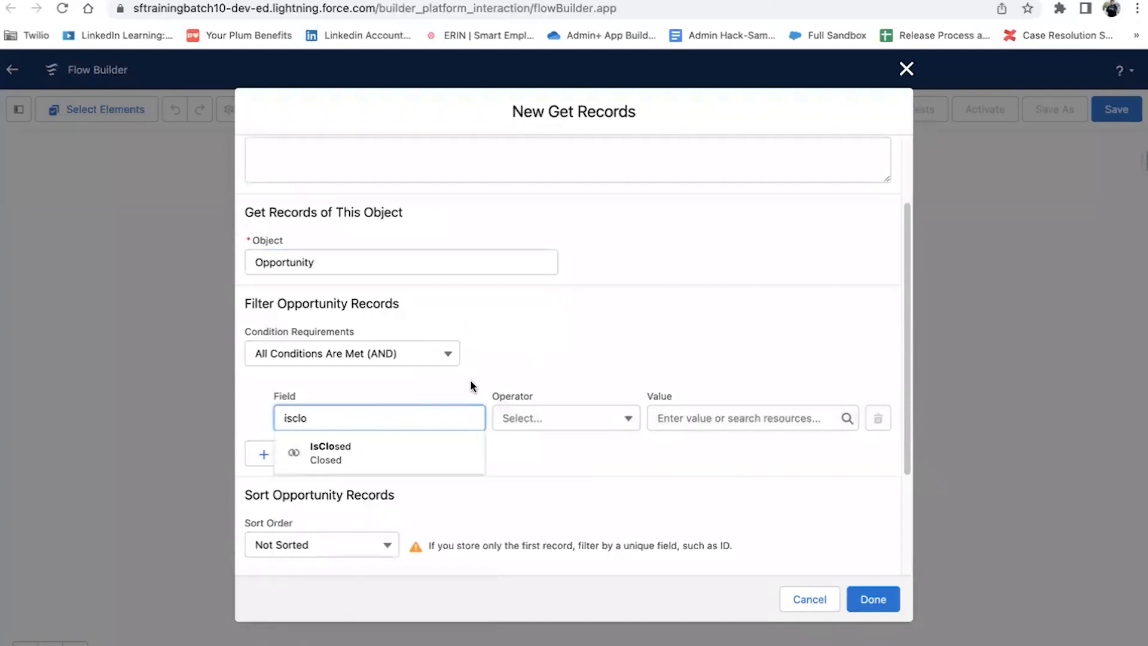
pyautogui.click(460, 443)
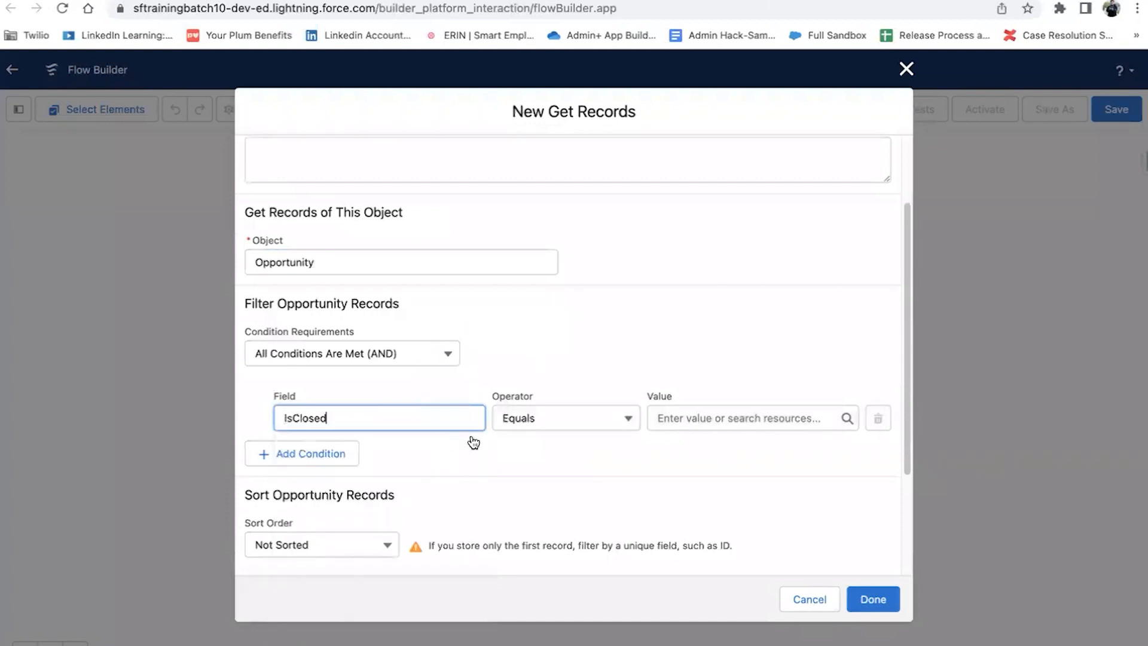
pyautogui.click(708, 418)
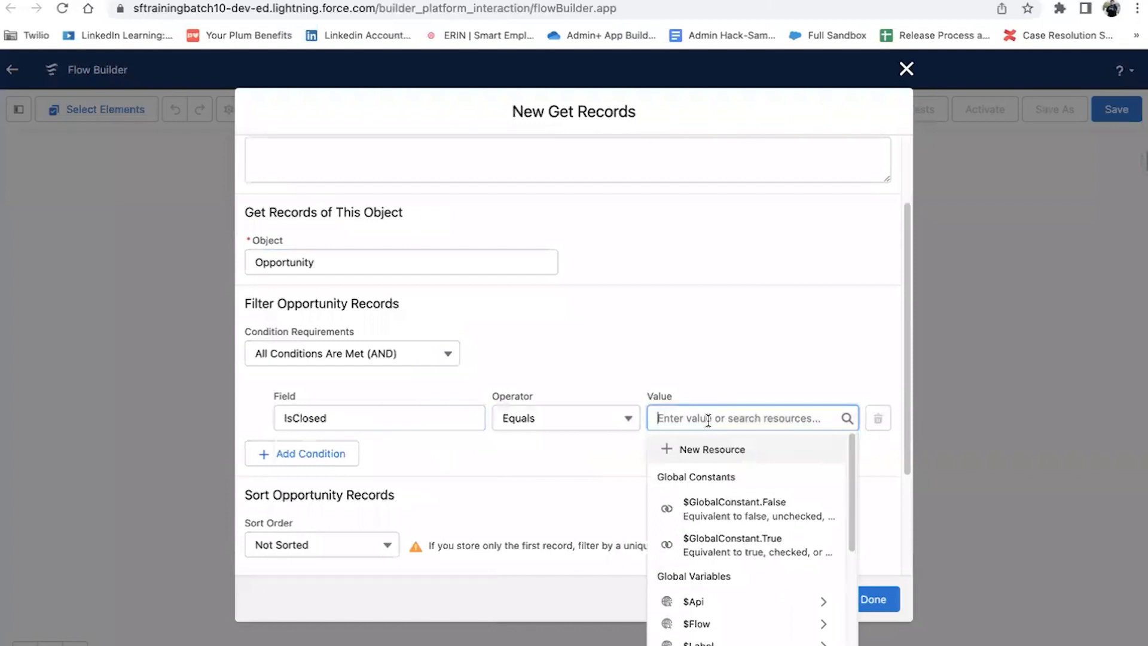
pyautogui.write('fal')
pyautogui.click(721, 482)
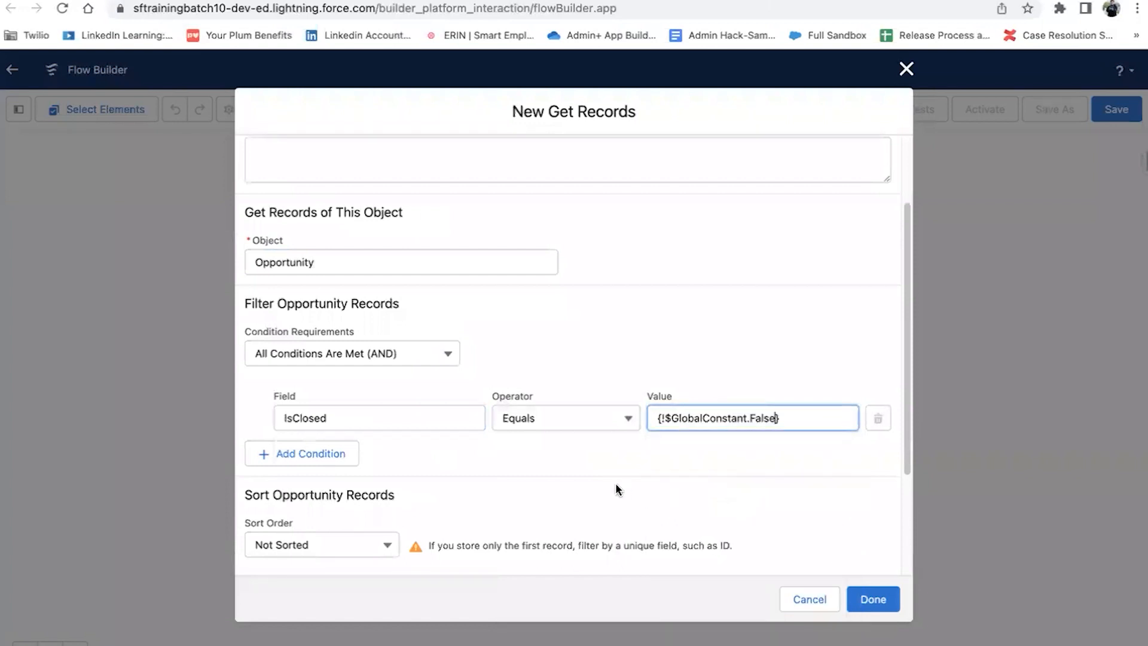
# Step: Store all records with manually assigned variables, starting a new resource for the collection
pyautogui.scroll(-3, 617, 486)
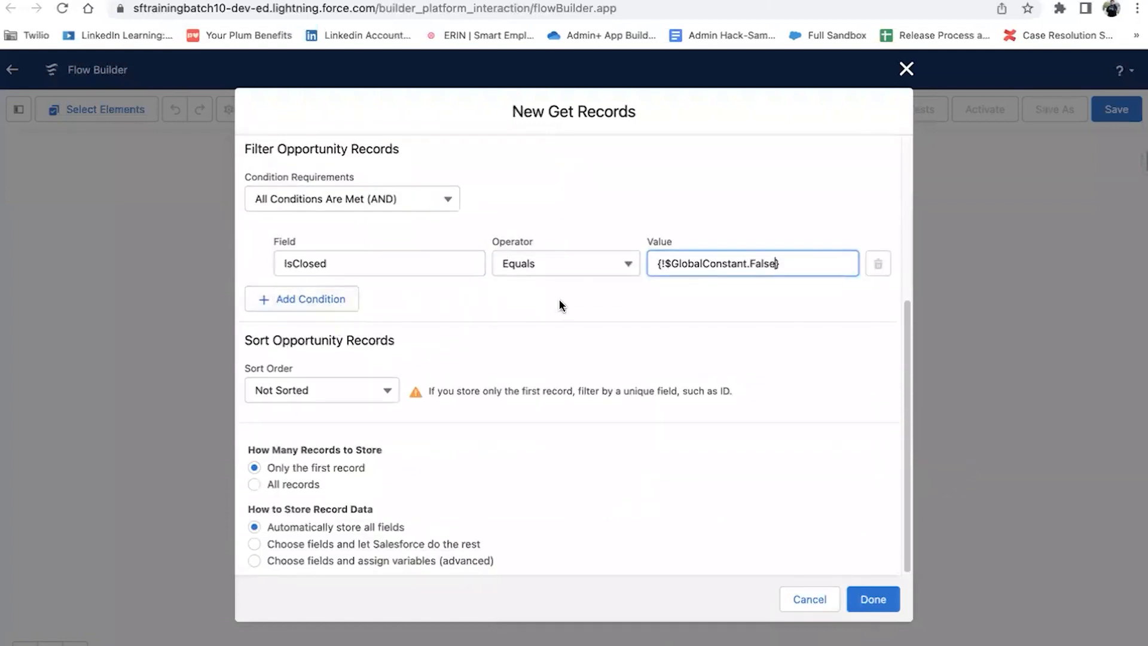
pyautogui.click(301, 488)
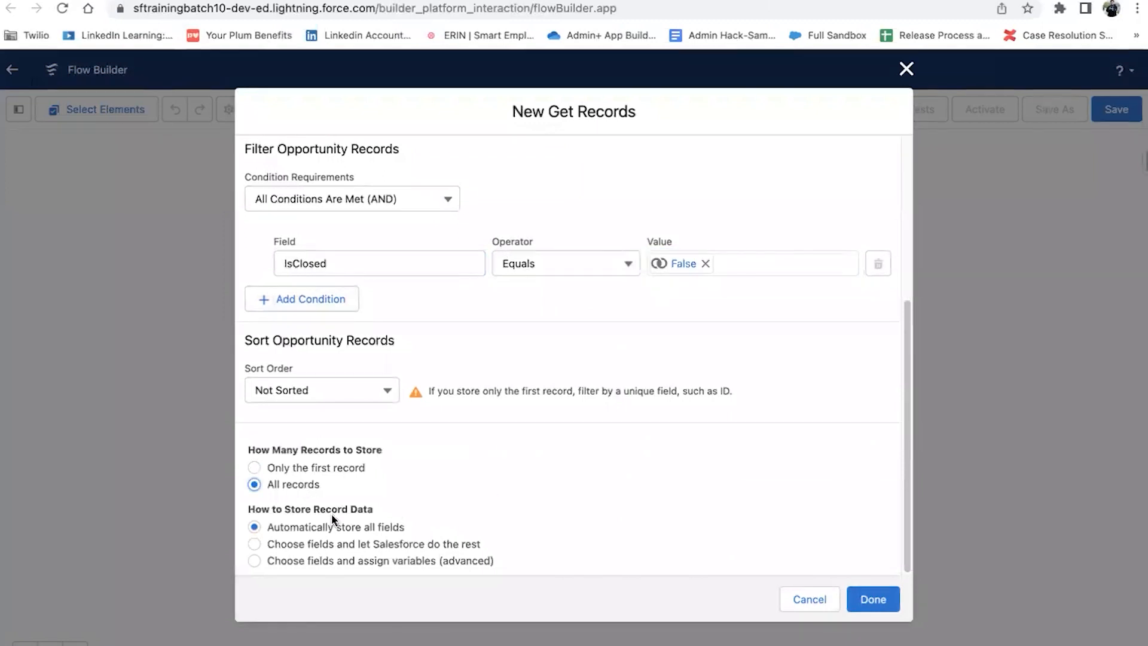
pyautogui.click(254, 543)
pyautogui.scroll(-5, 389, 515)
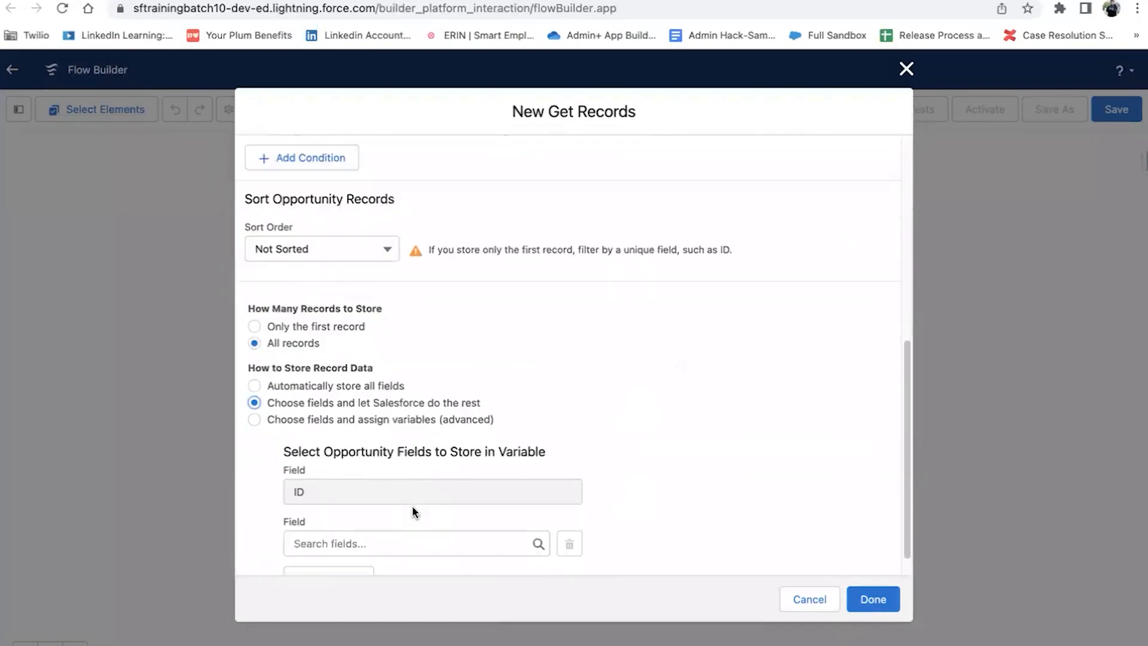
pyautogui.click(256, 394)
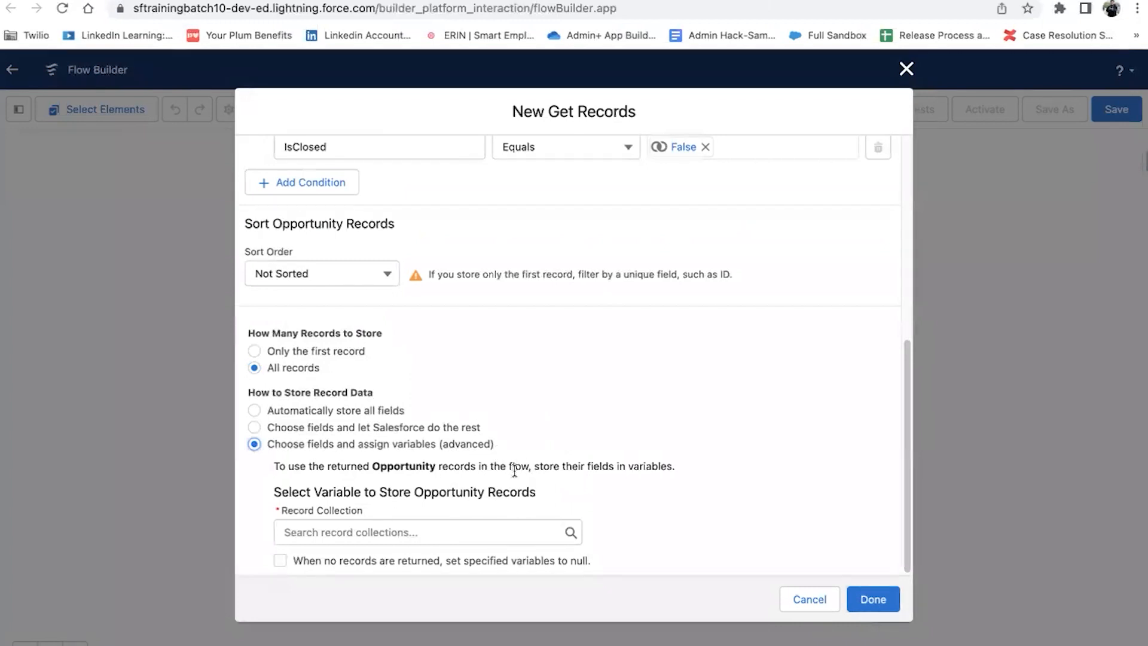
pyautogui.click(422, 532)
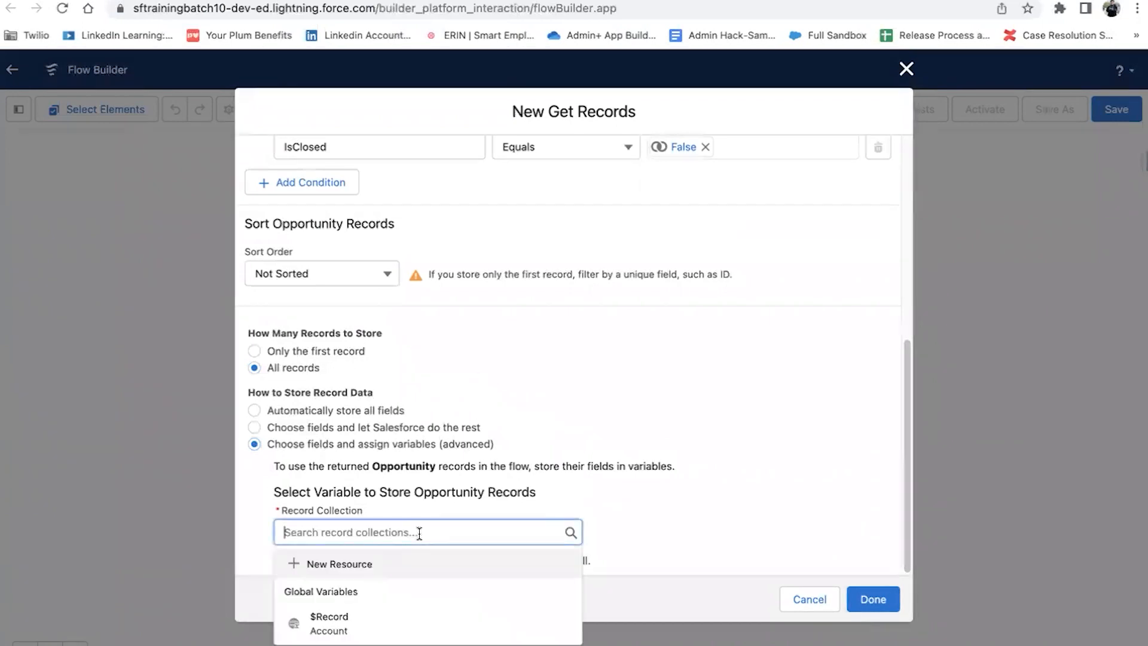
pyautogui.click(383, 568)
pyautogui.click(385, 307)
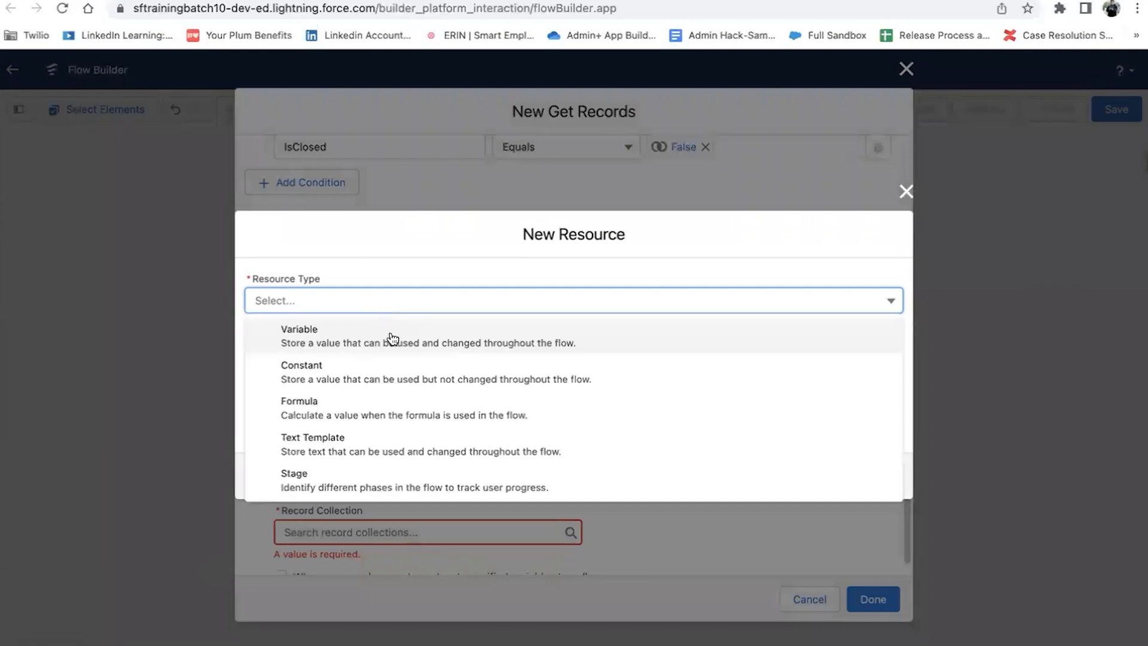
# Step: Create variable oppCollection of type Record, allowing multiple values, for Opportunity
pyautogui.click(389, 331)
pyautogui.click(390, 336)
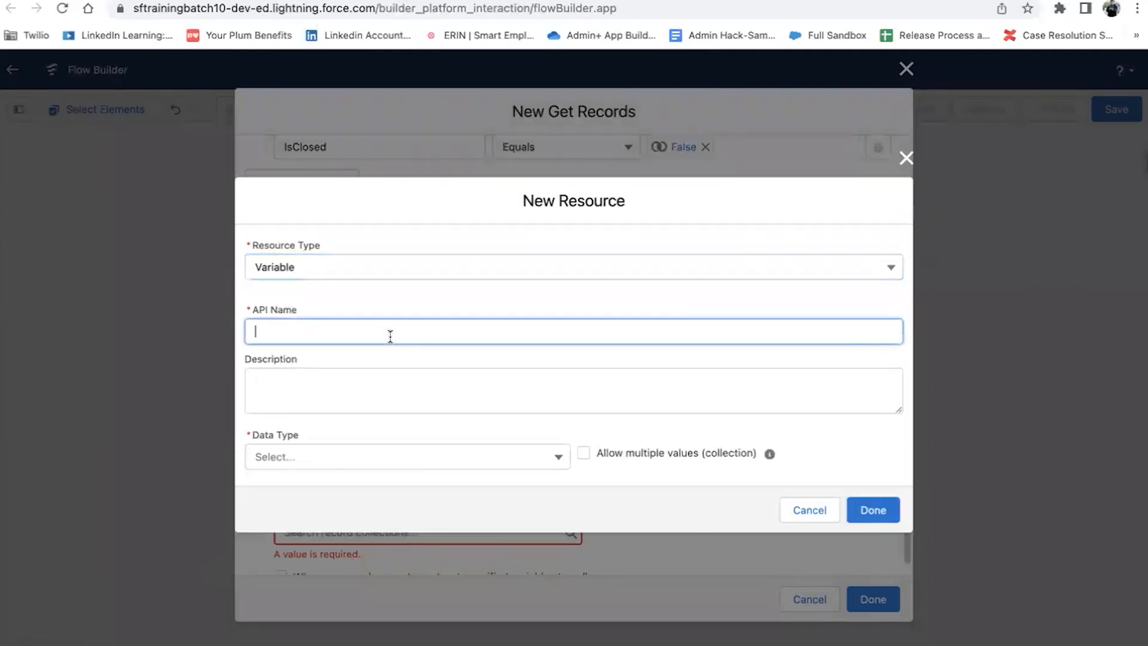
pyautogui.write('oppCollection')
pyautogui.click(361, 461)
pyautogui.click(368, 266)
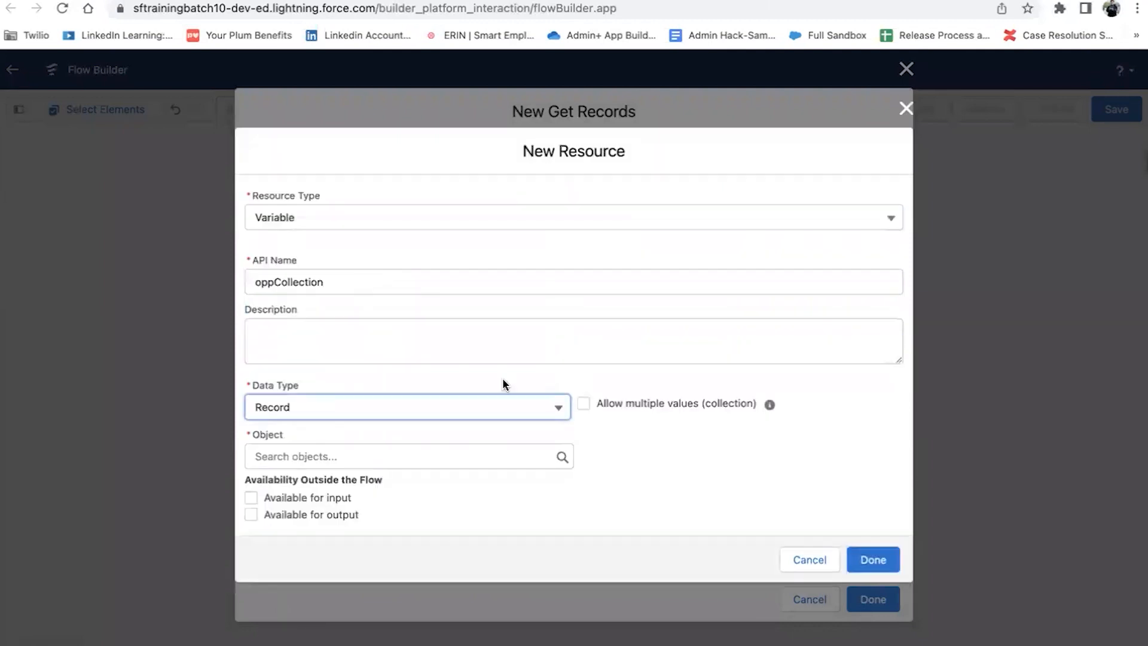
pyautogui.click(586, 400)
pyautogui.click(333, 458)
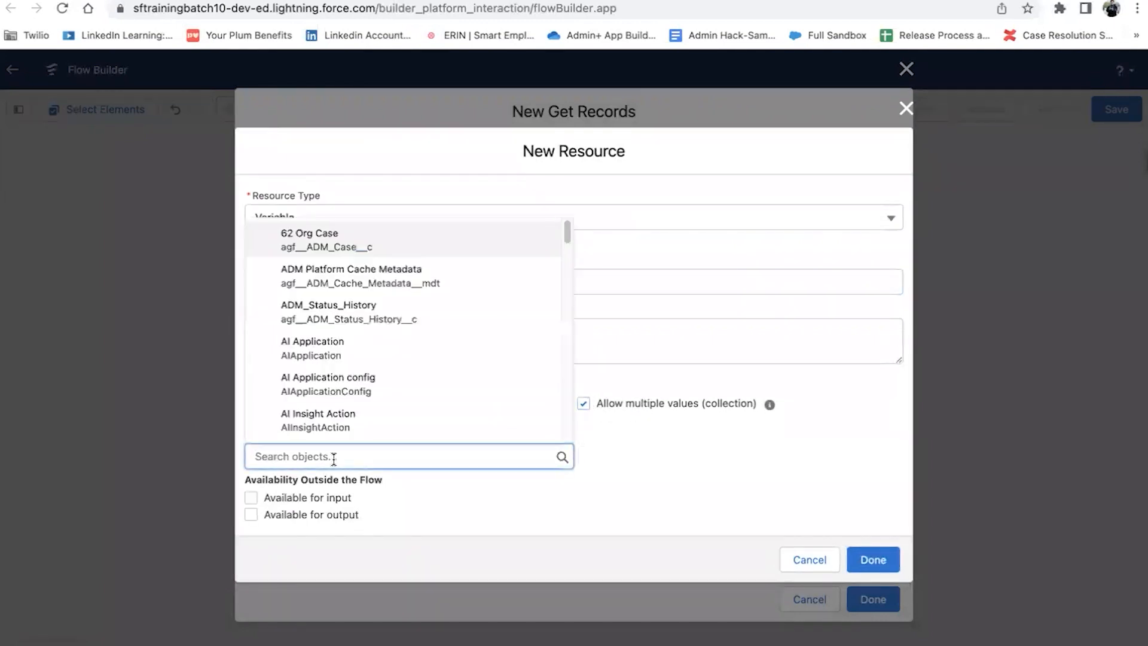
pyautogui.write('opp')
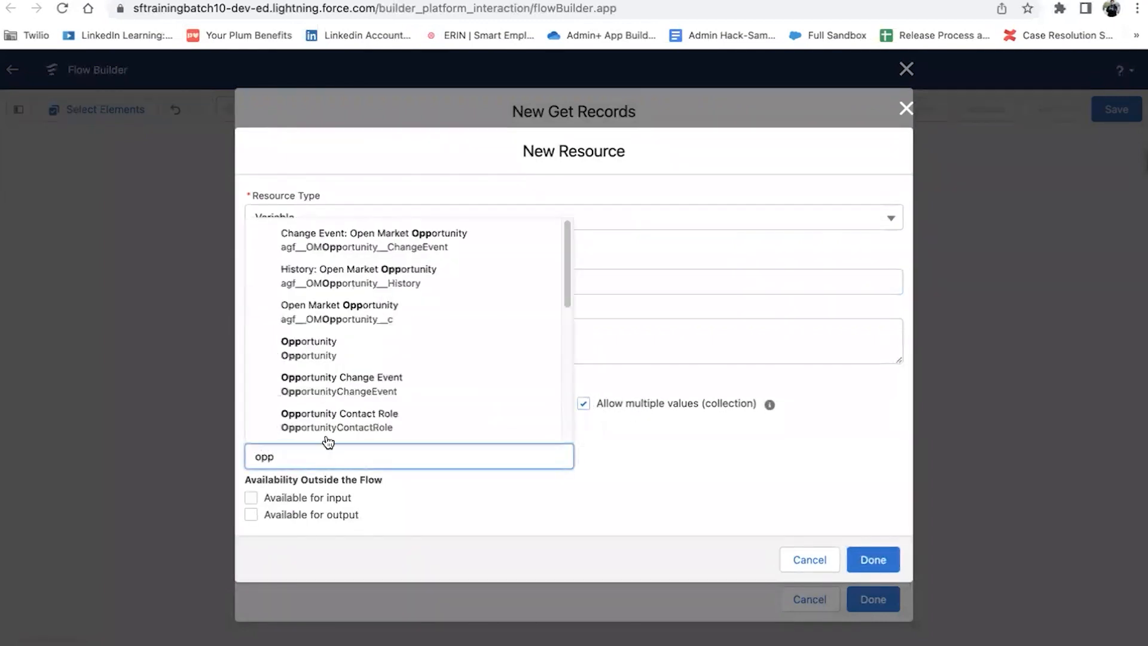
pyautogui.click(346, 352)
pyautogui.click(873, 560)
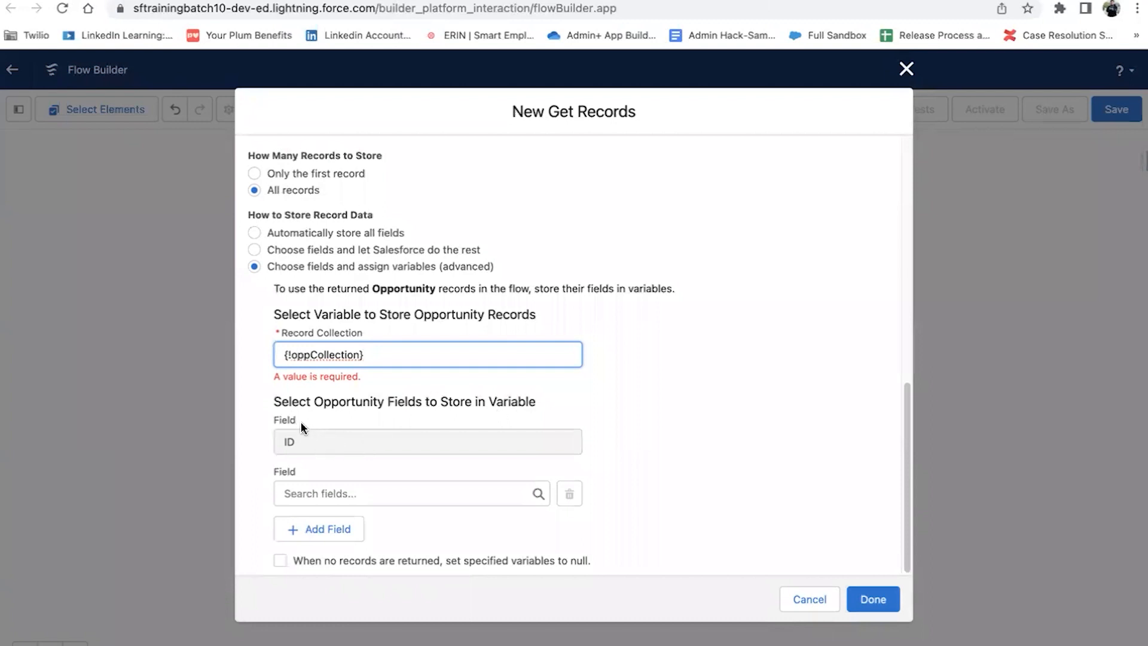
# Step: Assign oppCollection as the record collection, null variables when none return, and save
pyautogui.click(856, 372)
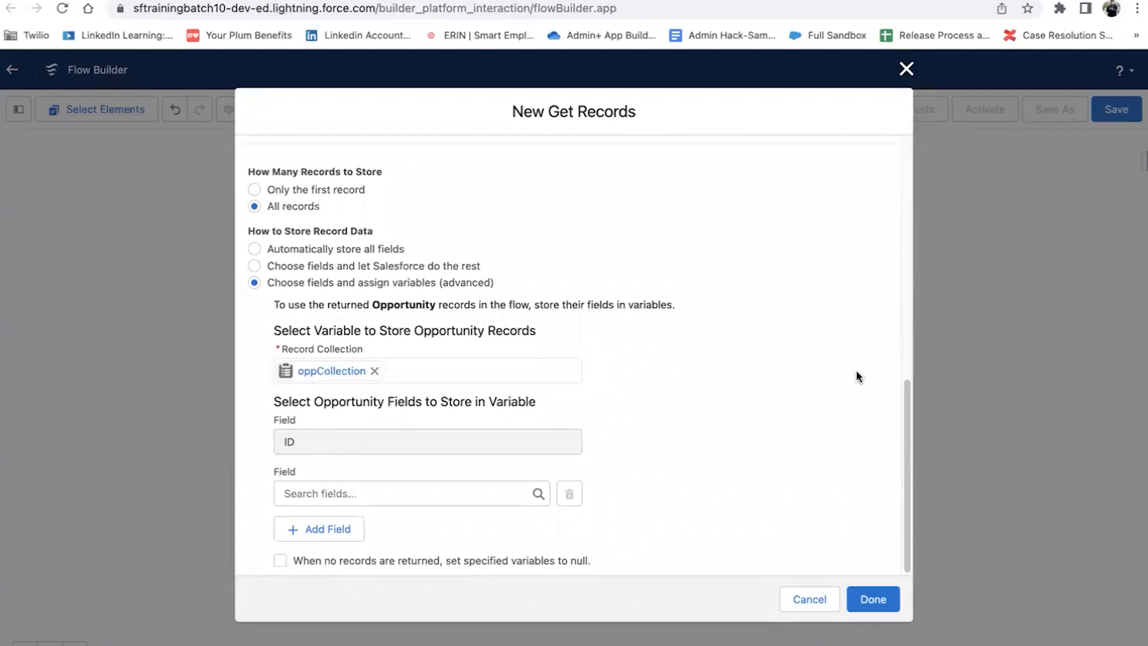
pyautogui.click(280, 560)
pyautogui.click(862, 600)
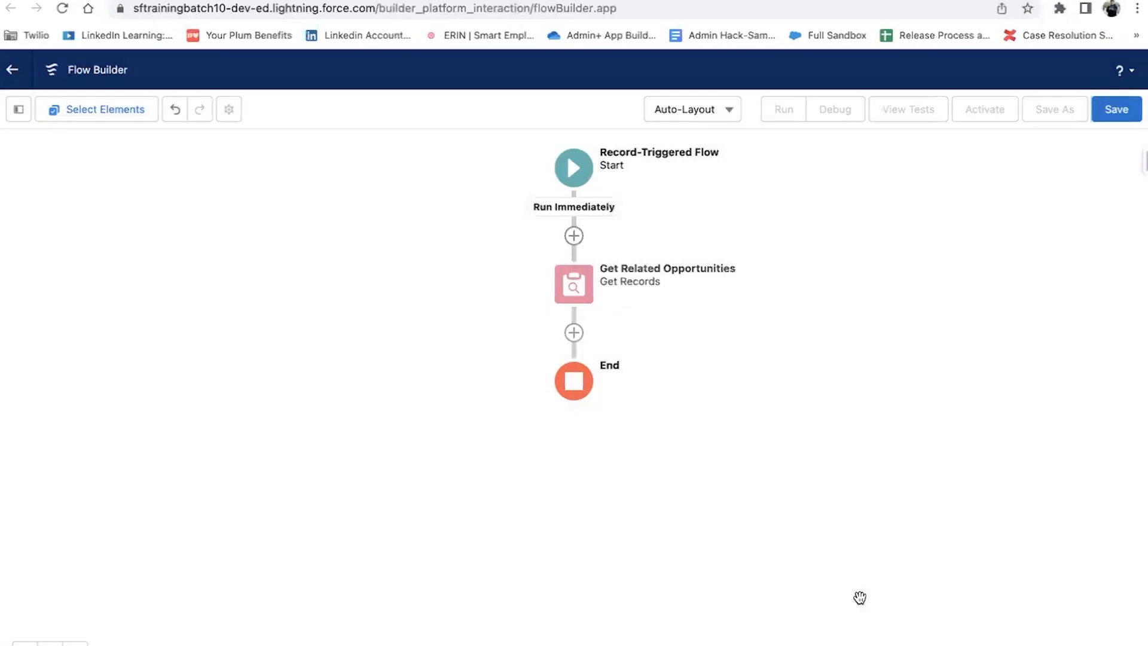
# Step: Add a Delete Records element labelled 'Delete Related Opportunities' after Get Related Opportunities
pyautogui.click(574, 333)
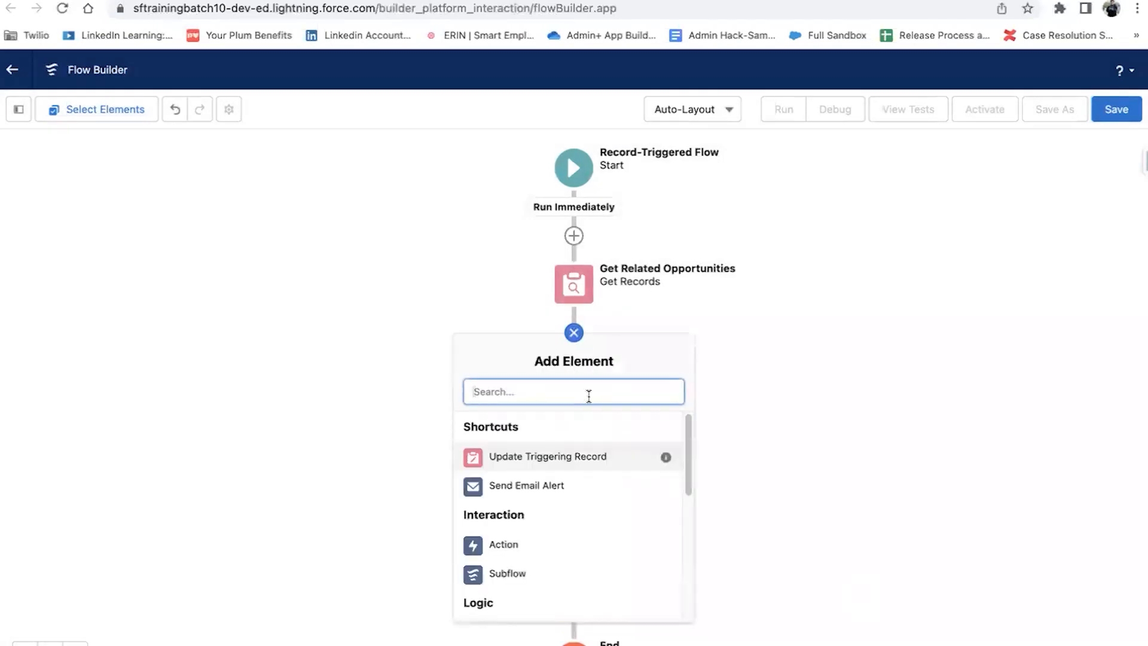
pyautogui.write('delet')
pyautogui.click(547, 424)
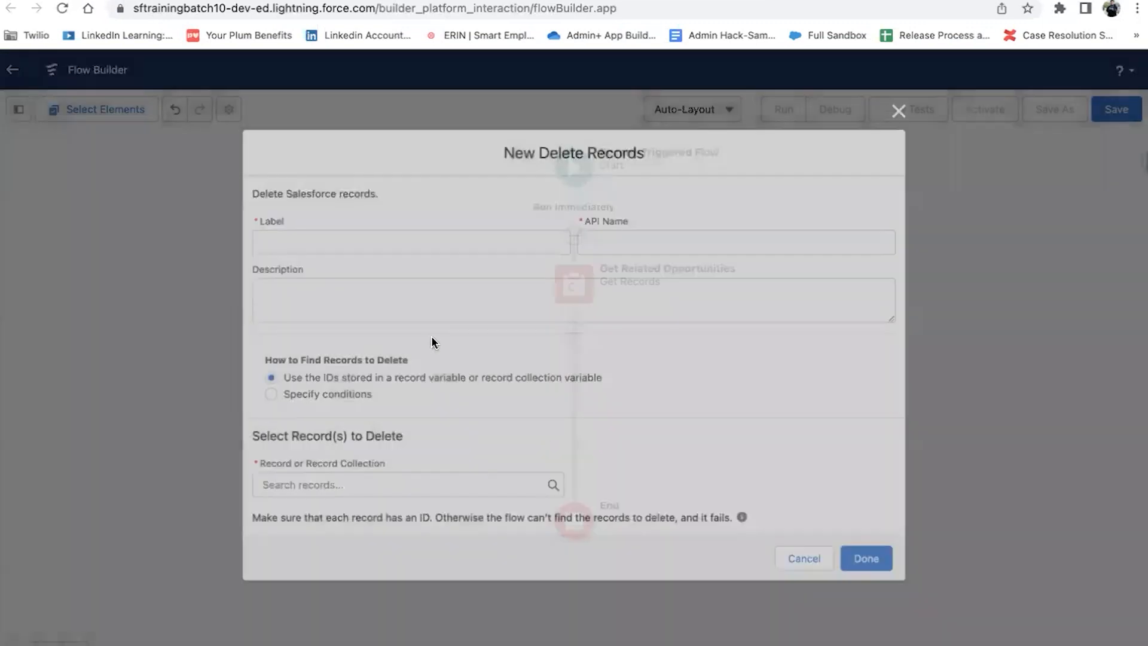
pyautogui.write('D')
pyautogui.press('Tab')
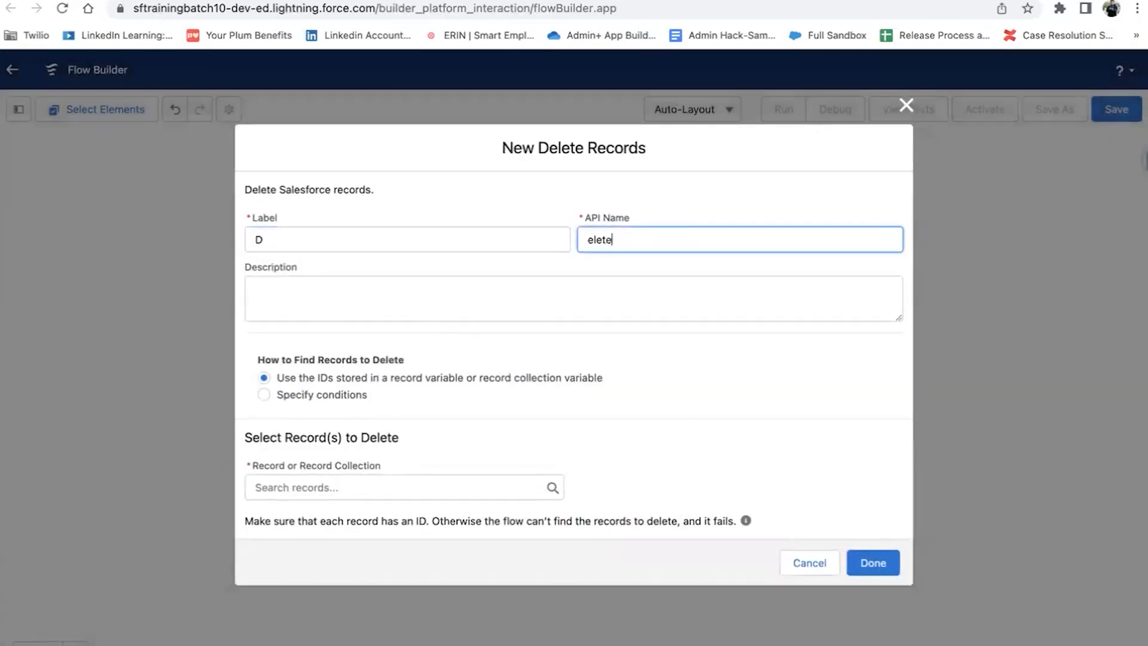
pyautogui.hotkey('ctrl', 'a')
pyautogui.press('BackSpace')
pyautogui.click(287, 239)
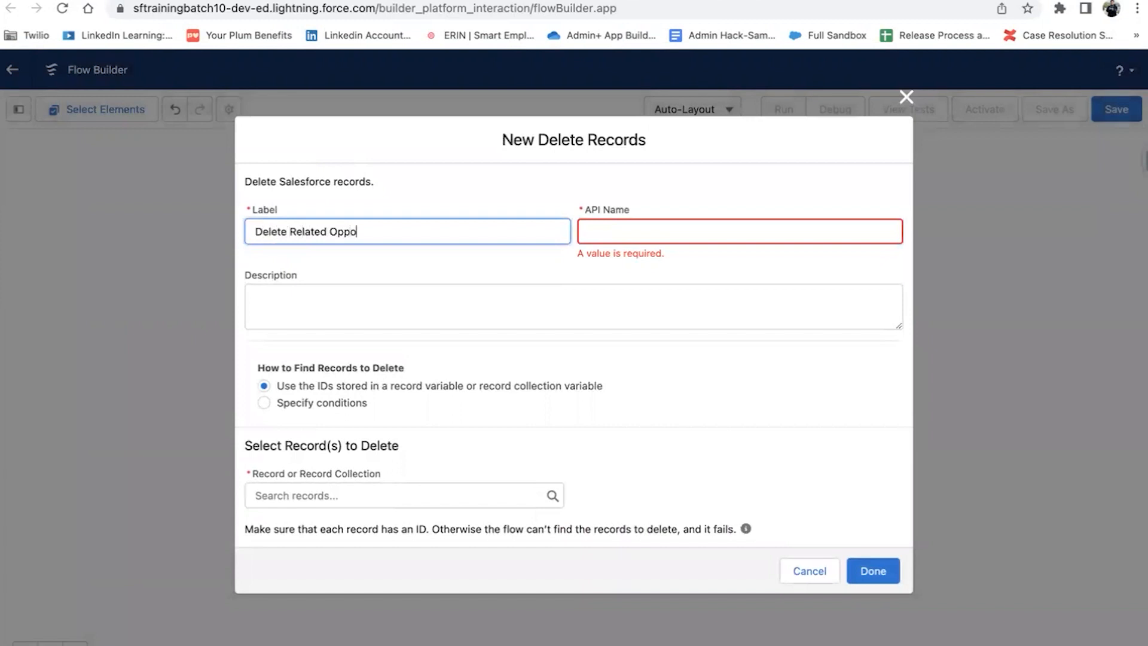
pyautogui.write('elete Related Opportunities')
pyautogui.press('Tab')
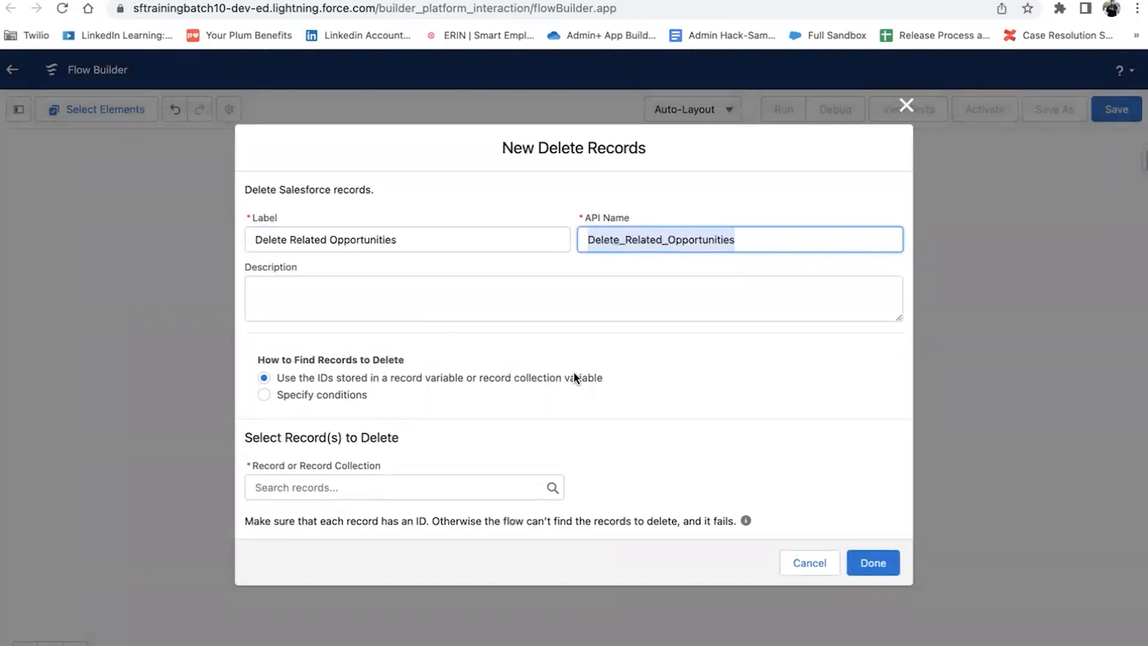
# Step: Set the records to delete to oppCollection and save the element
pyautogui.click(404, 492)
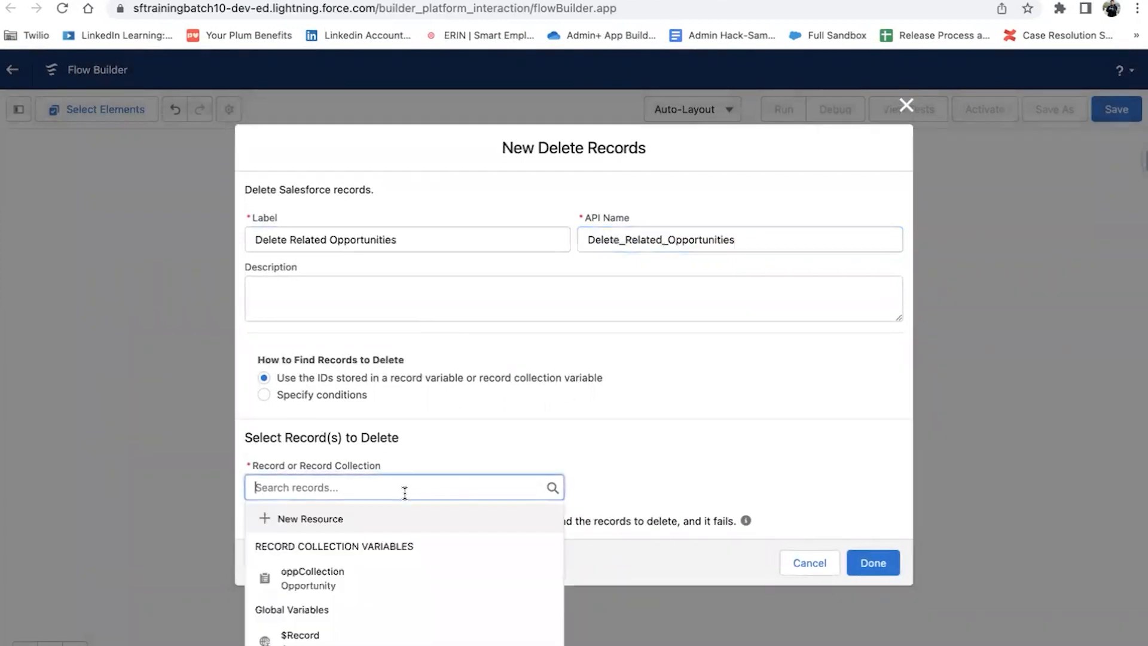
pyautogui.click(292, 578)
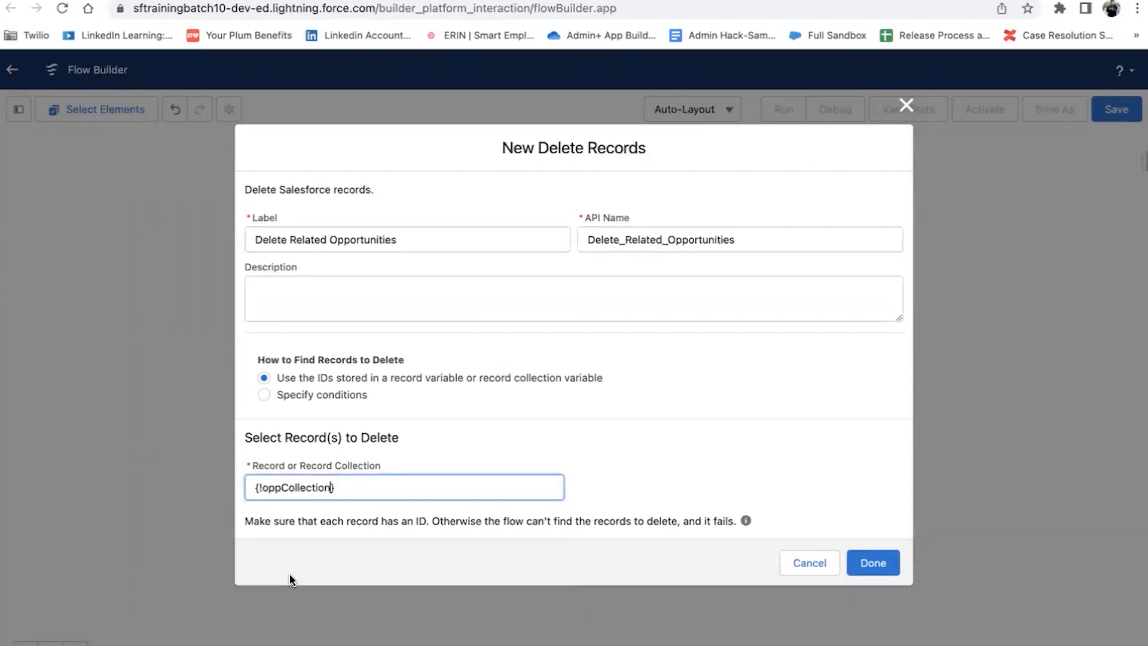
pyautogui.click(451, 440)
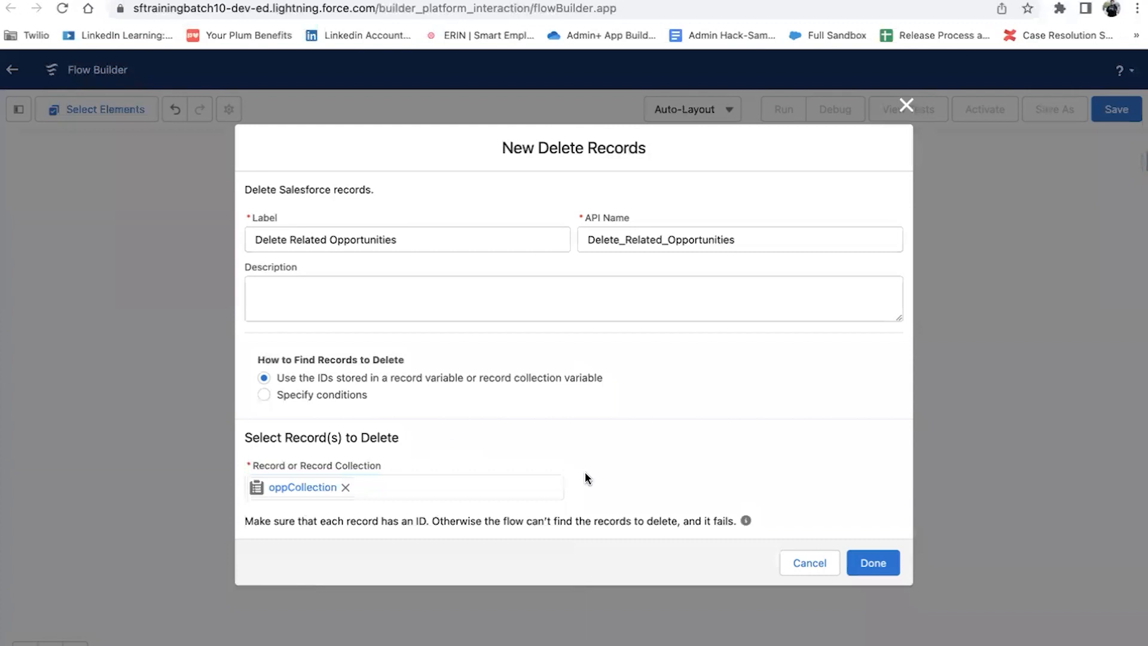
pyautogui.doubleClick(358, 397)
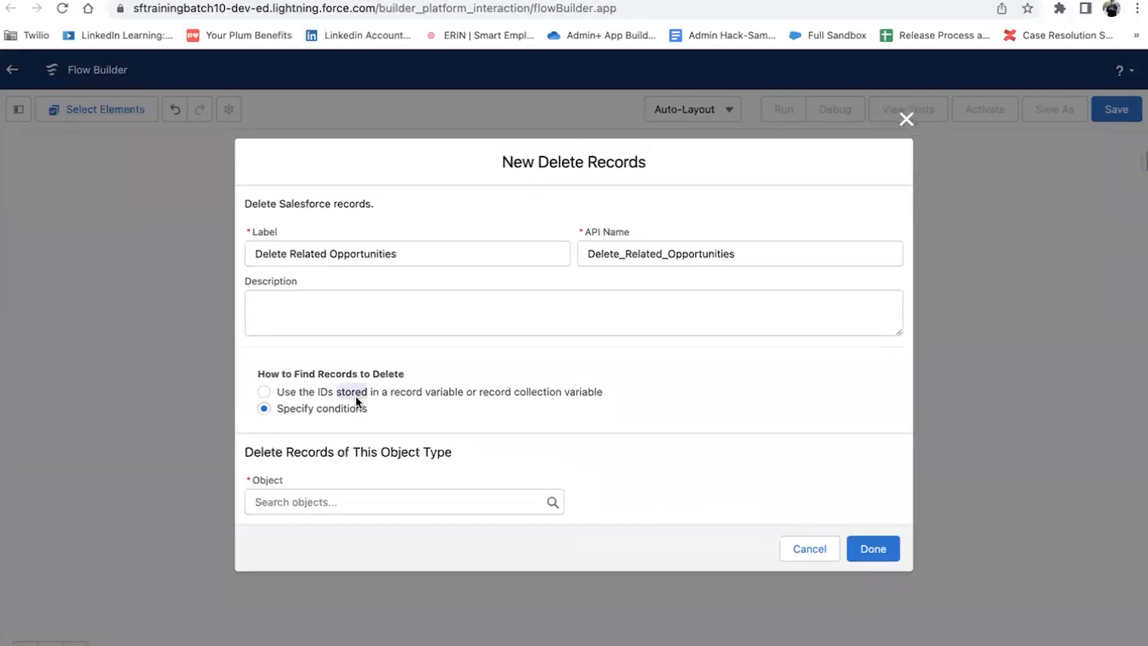
pyautogui.click(302, 392)
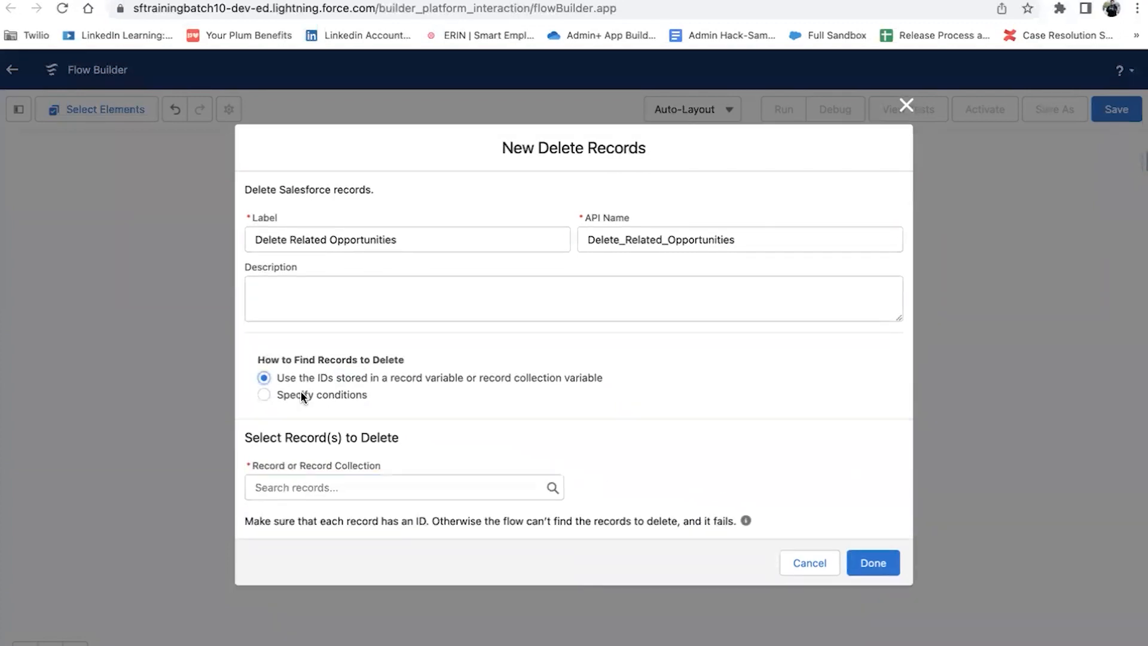
pyautogui.click(294, 487)
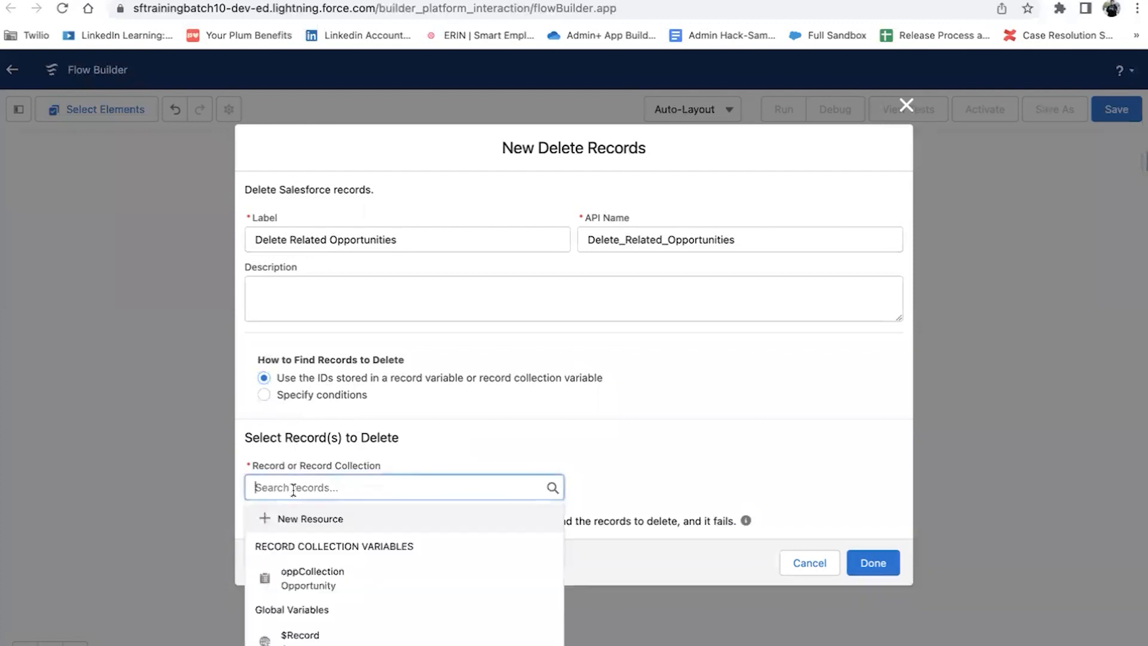
pyautogui.click(312, 579)
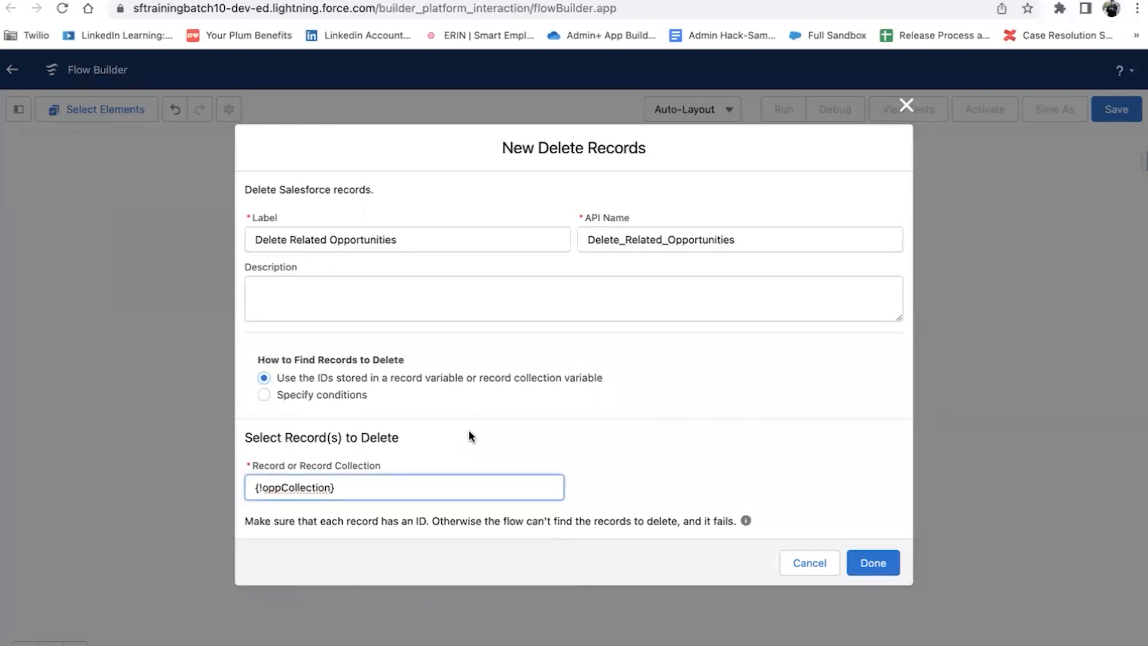
pyautogui.click(434, 493)
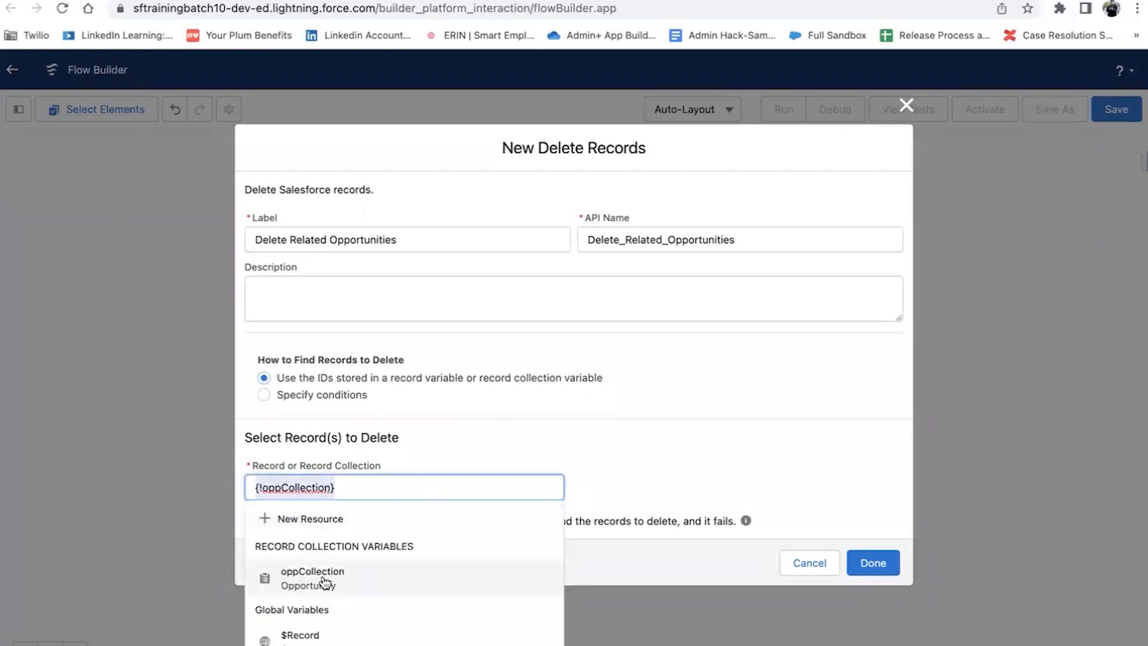
pyautogui.click(706, 475)
pyautogui.click(860, 559)
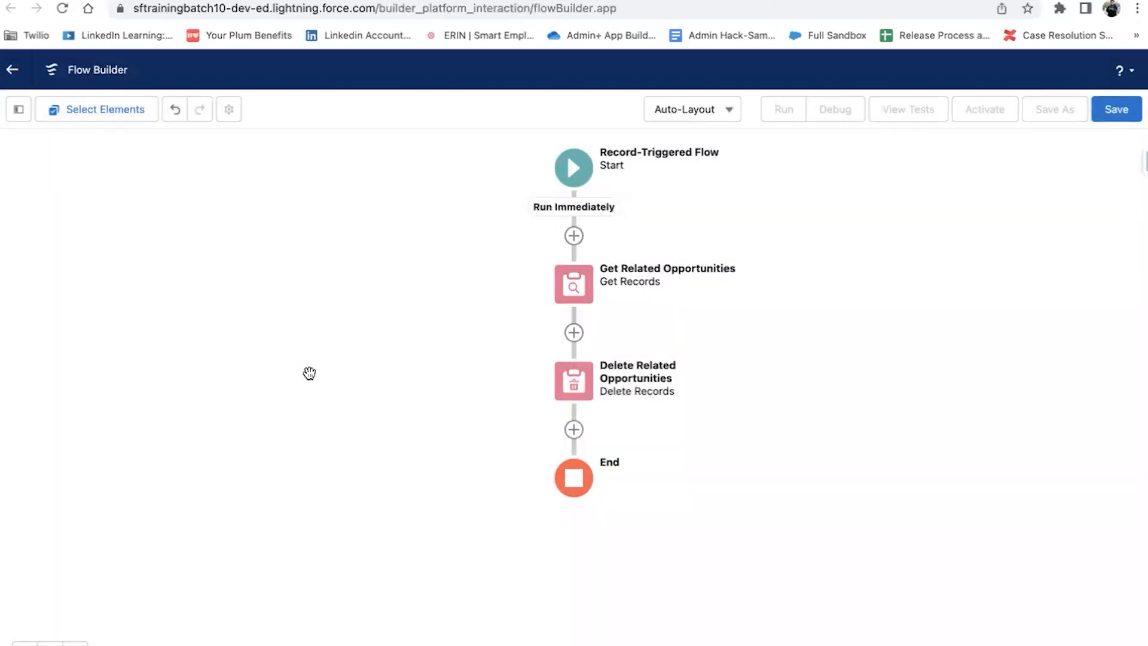
# Step: Save the flow as 'Fault Connector RTF', correcting the label typo, and activate it
pyautogui.doubleClick(573, 381)
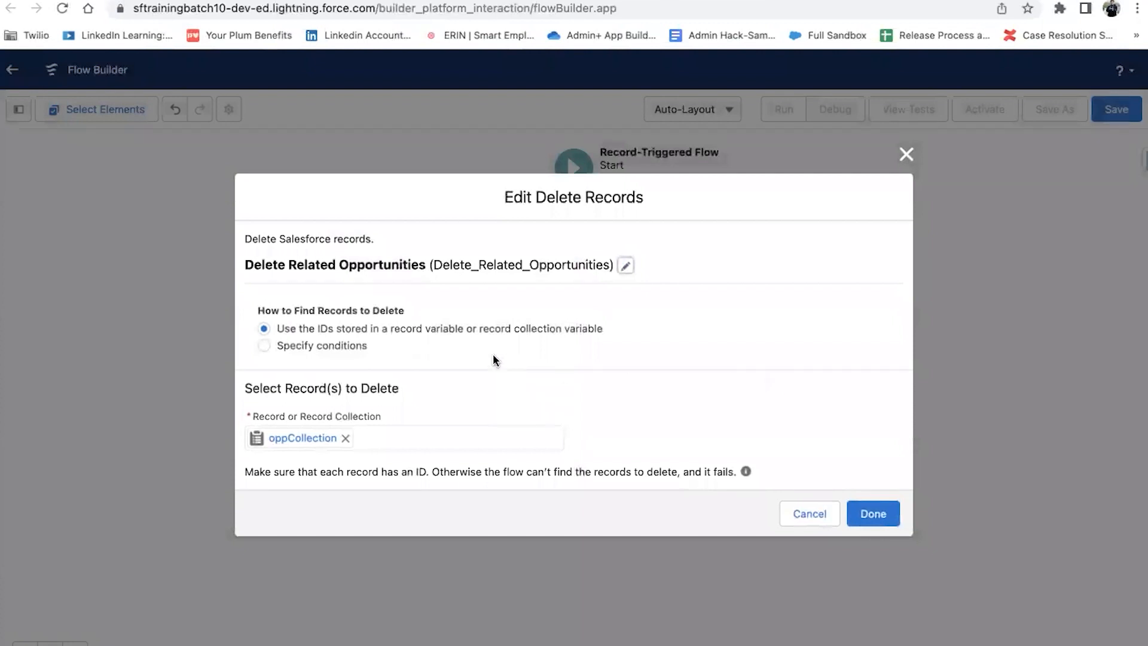
pyautogui.click(872, 513)
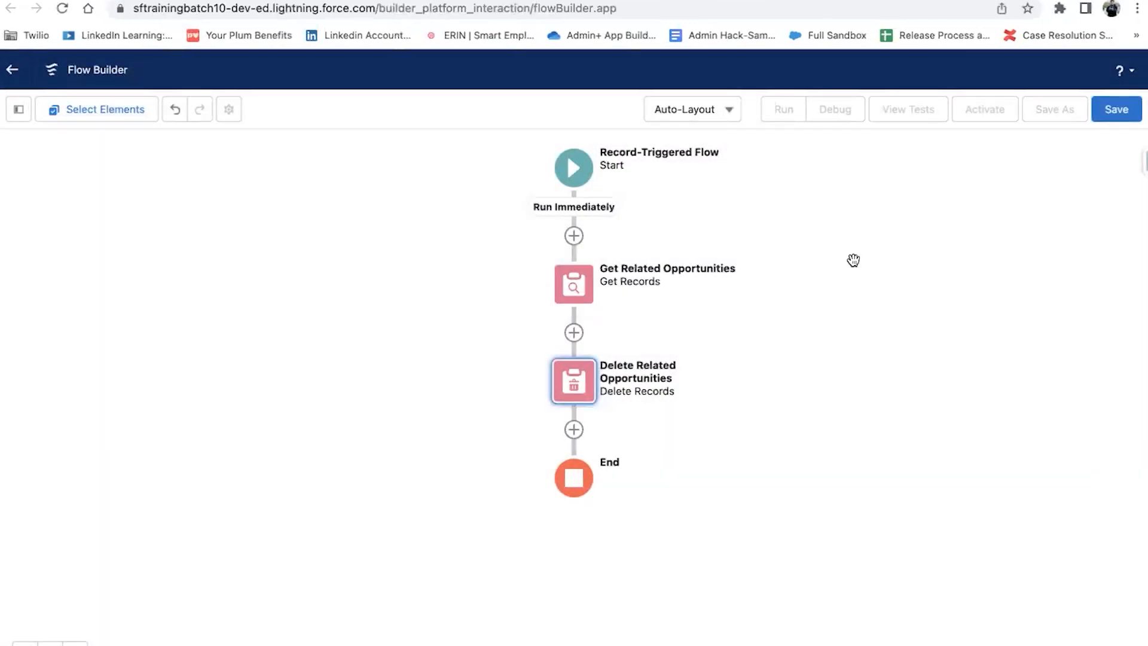
pyautogui.click(1117, 111)
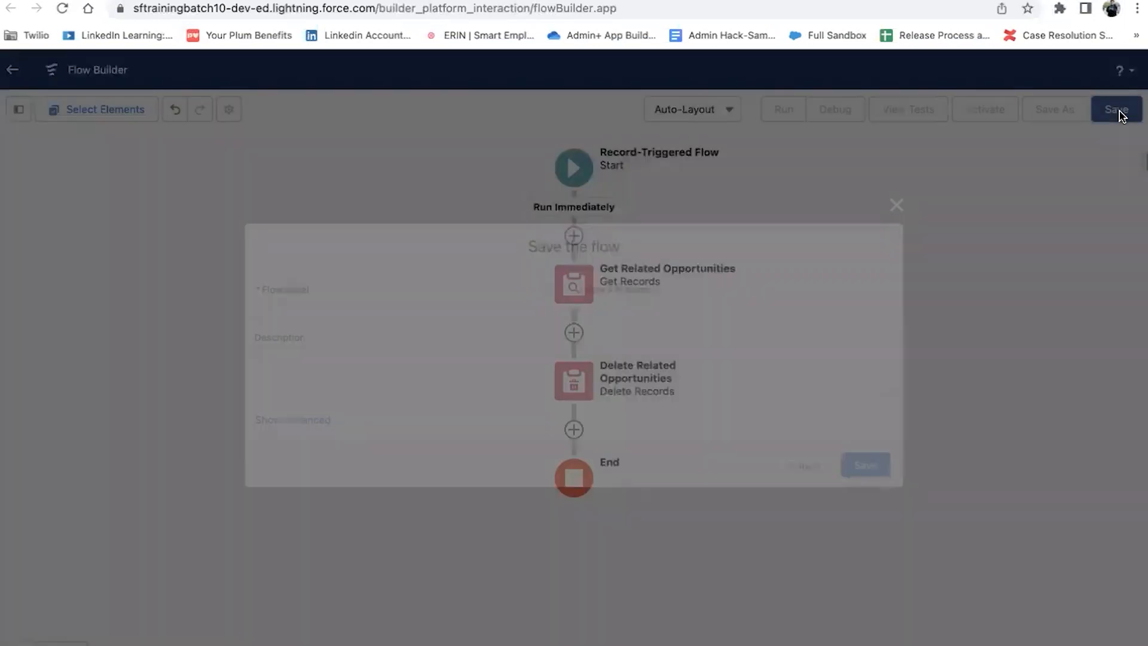
pyautogui.click(350, 310)
pyautogui.write('Fault Coonector RTF')
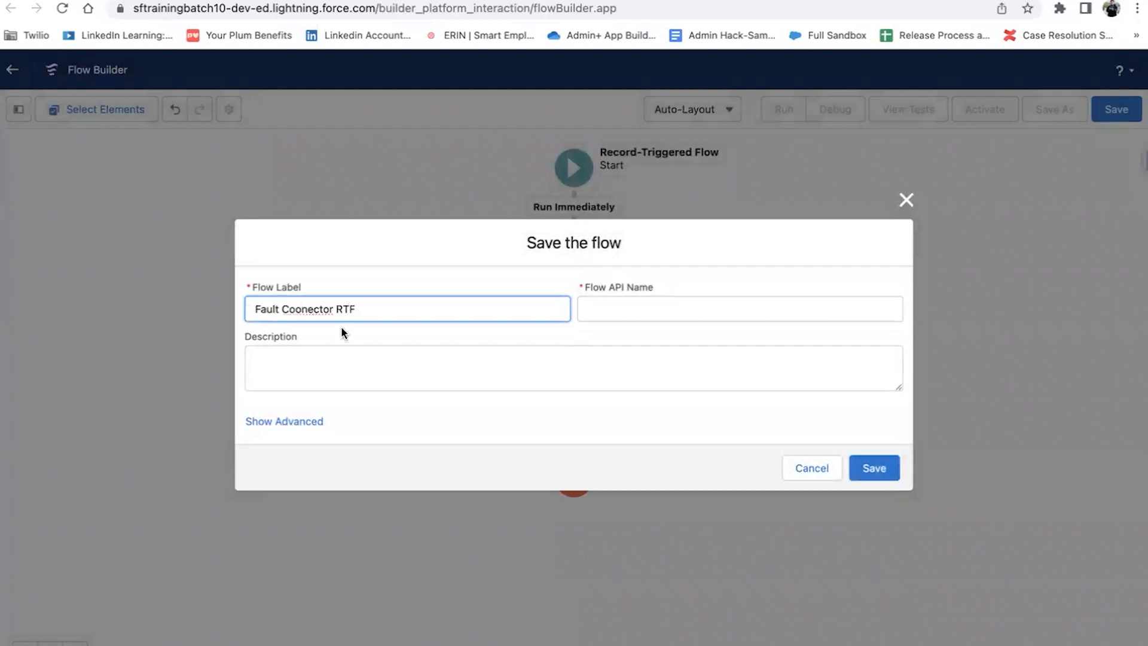
pyautogui.click(300, 310)
pyautogui.press('BackSpace')
pyautogui.write('N')
pyautogui.press('BackSpace')
pyautogui.write('n')
pyautogui.press('Tab')
pyautogui.click(861, 467)
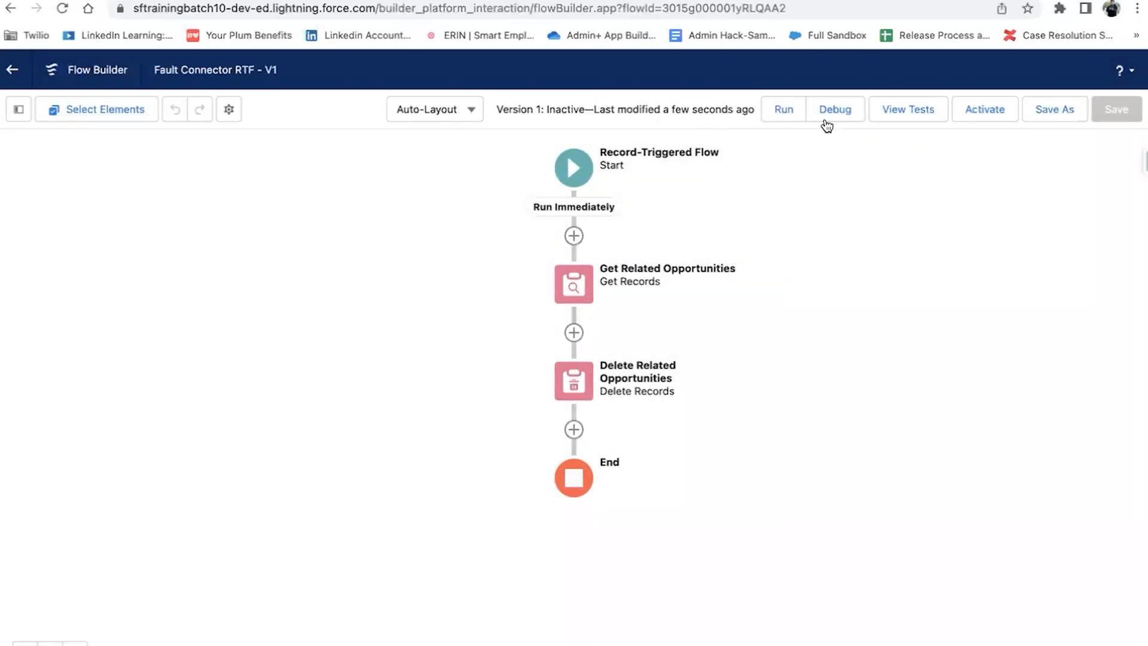
pyautogui.click(996, 110)
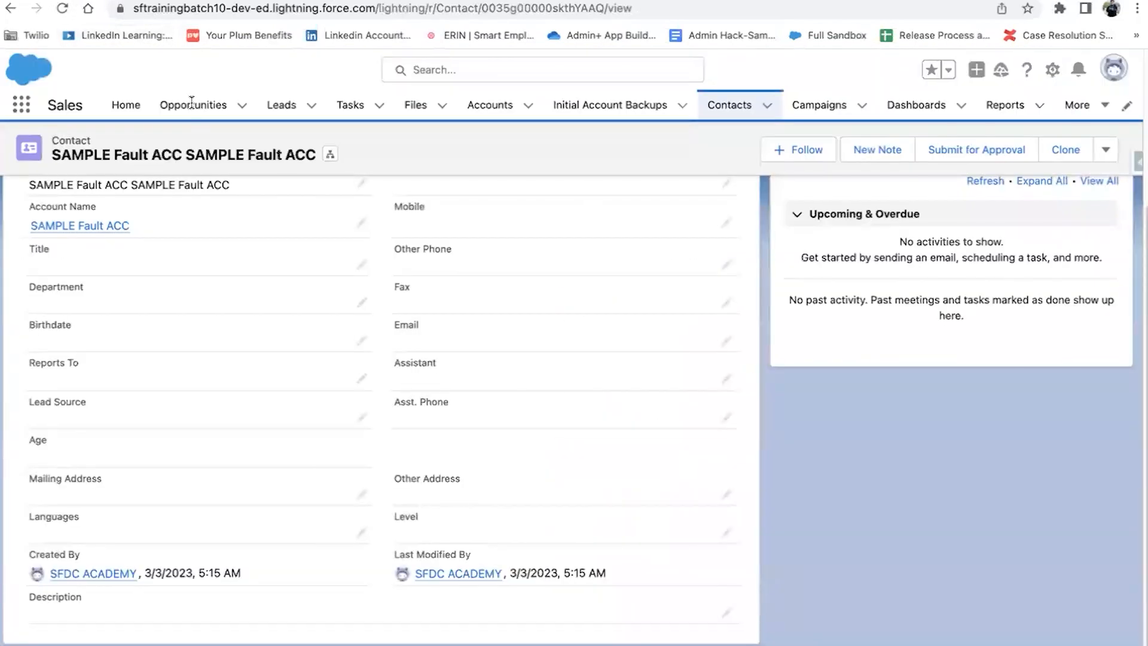
# Step: Open the test1 account and start a new opportunity from its Opportunities list
pyautogui.click(465, 107)
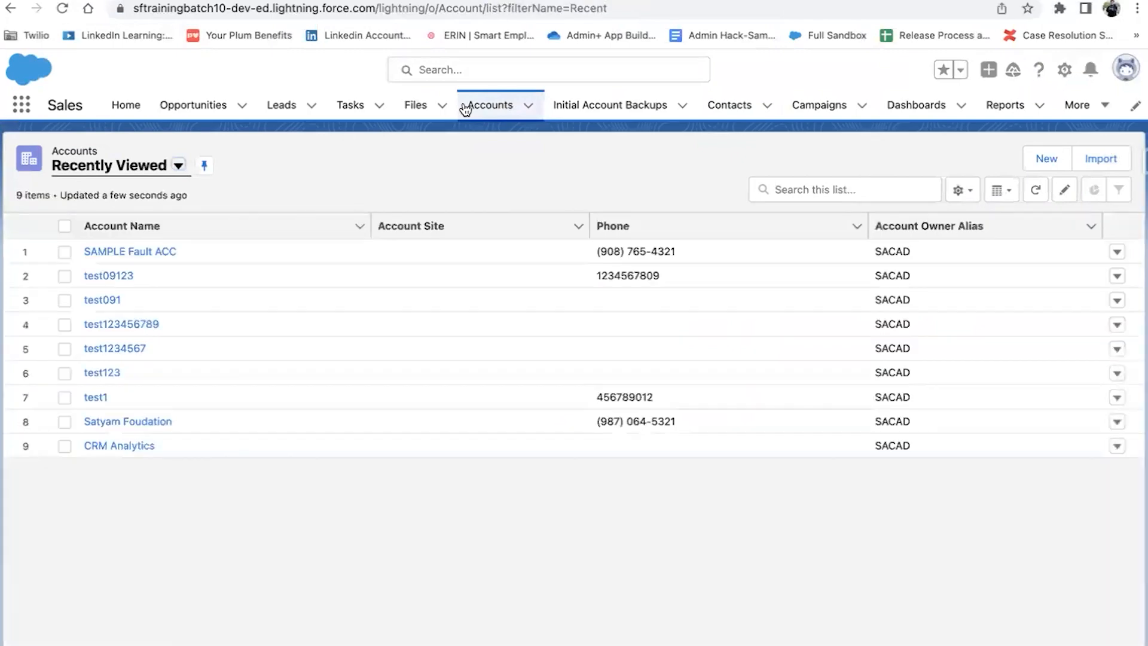
pyautogui.click(93, 397)
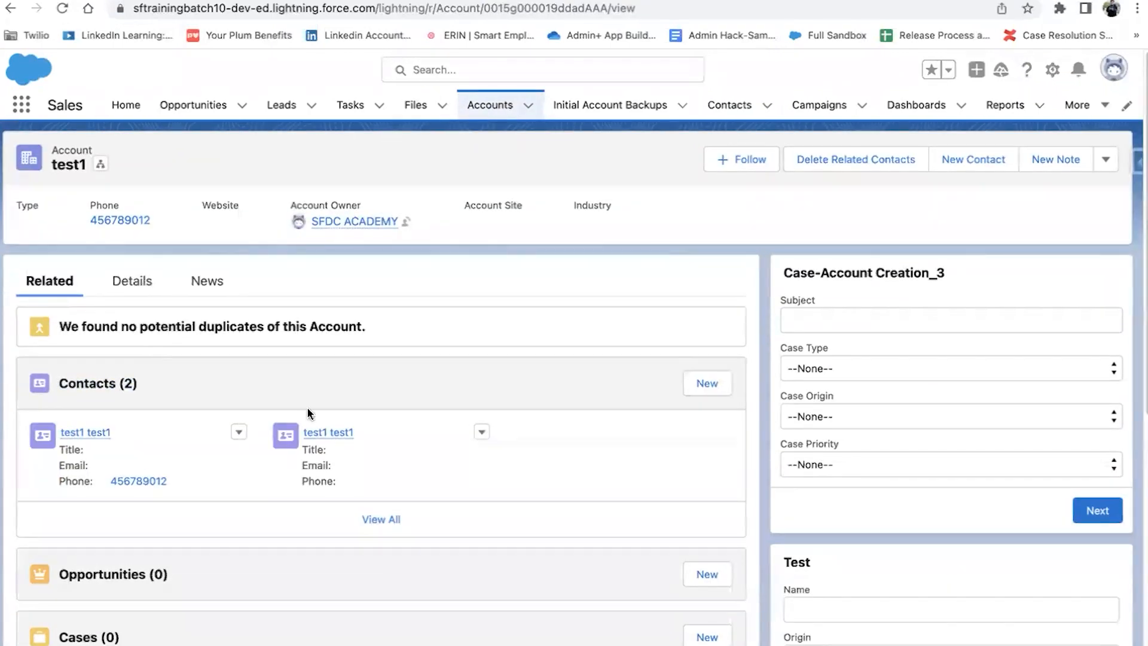
pyautogui.scroll(-5, 195, 442)
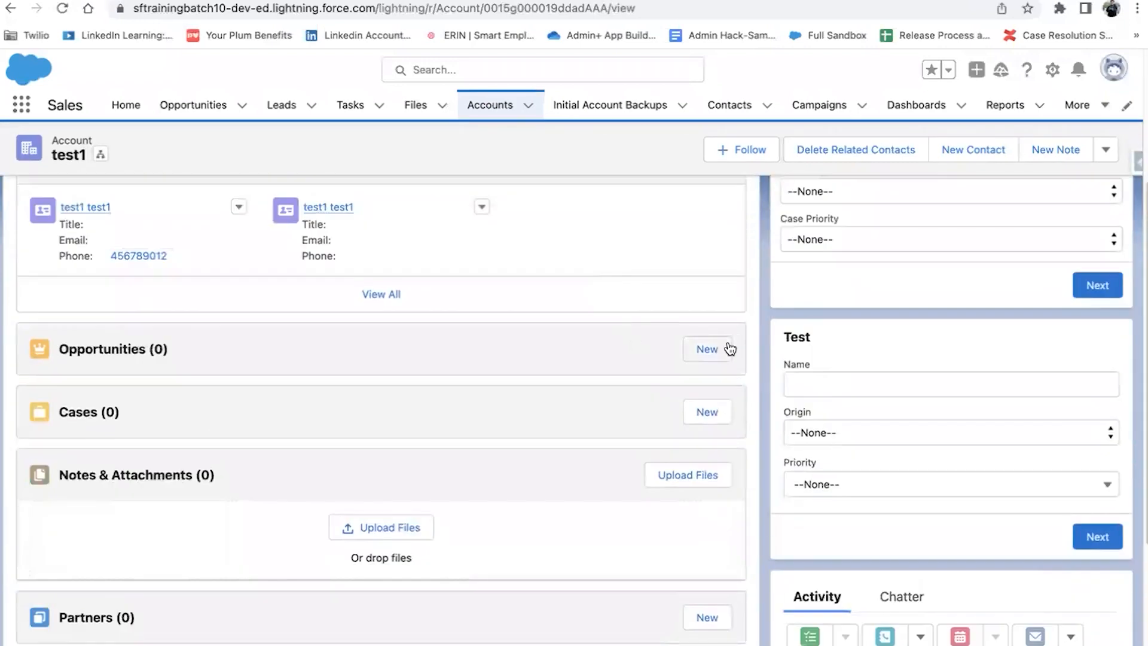
pyautogui.click(729, 347)
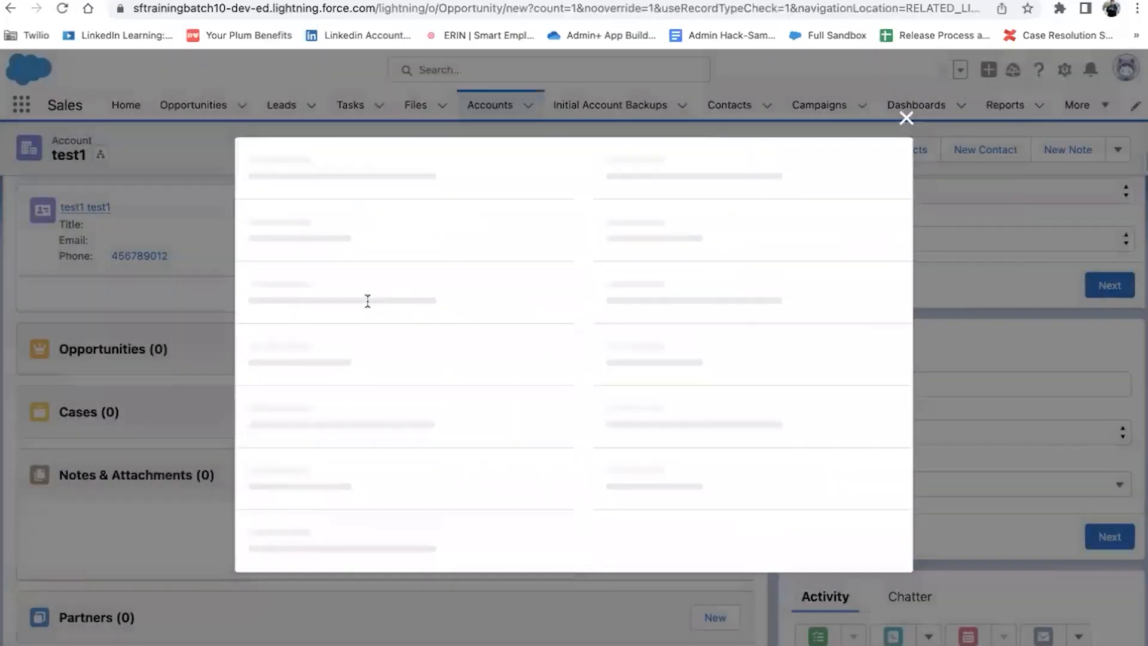
# Step: Save opportunity Recruiter closing 3/3/2023 at Value Proposition, then start editing test1's Rating
pyautogui.click(365, 308)
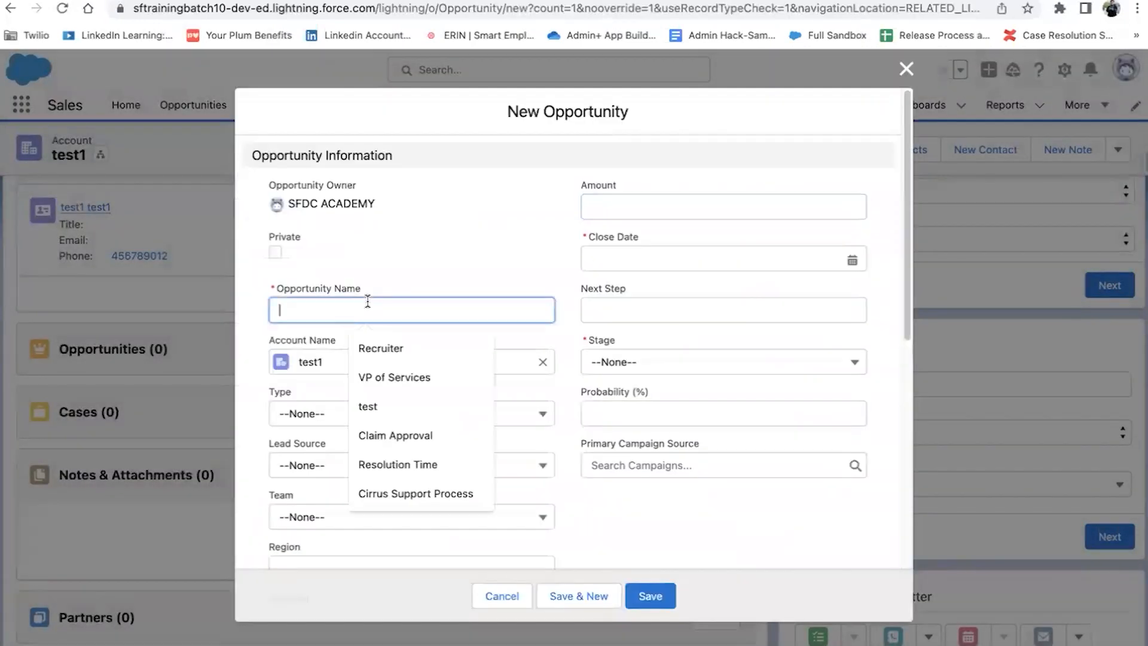
pyautogui.click(377, 348)
pyautogui.click(712, 257)
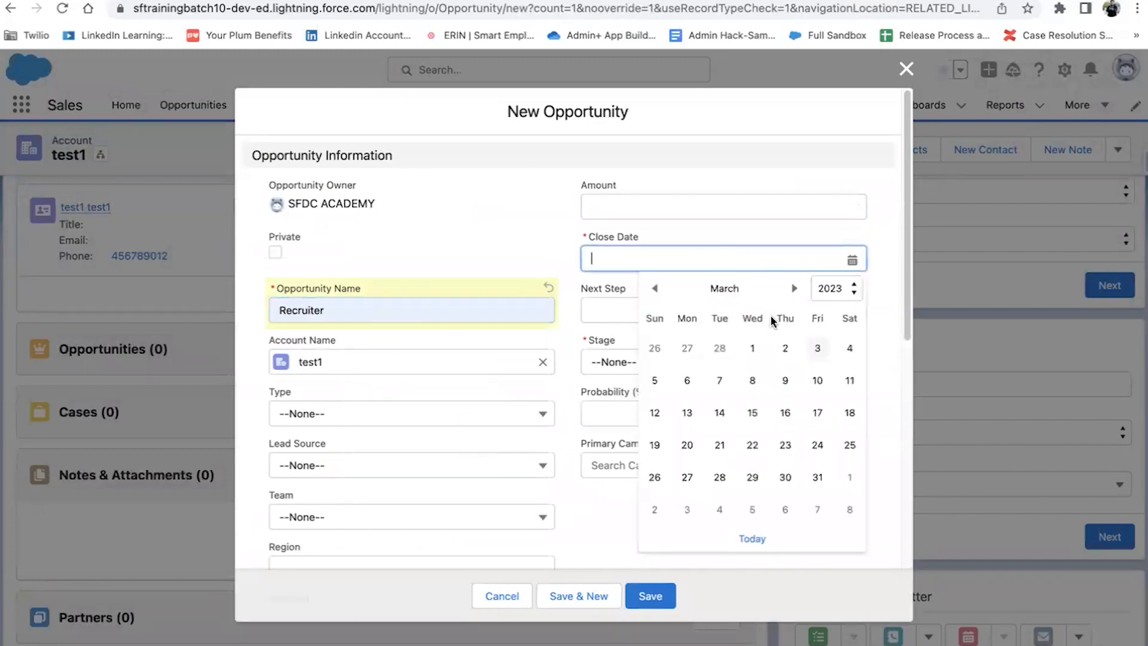
pyautogui.click(810, 348)
pyautogui.click(726, 363)
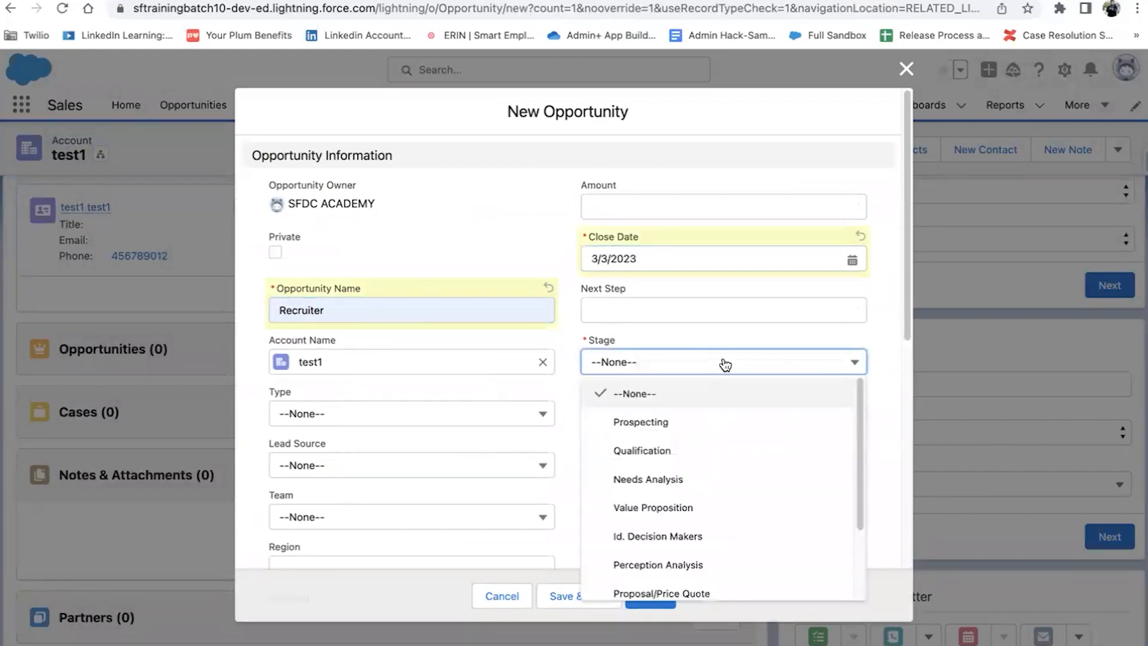
pyautogui.click(658, 509)
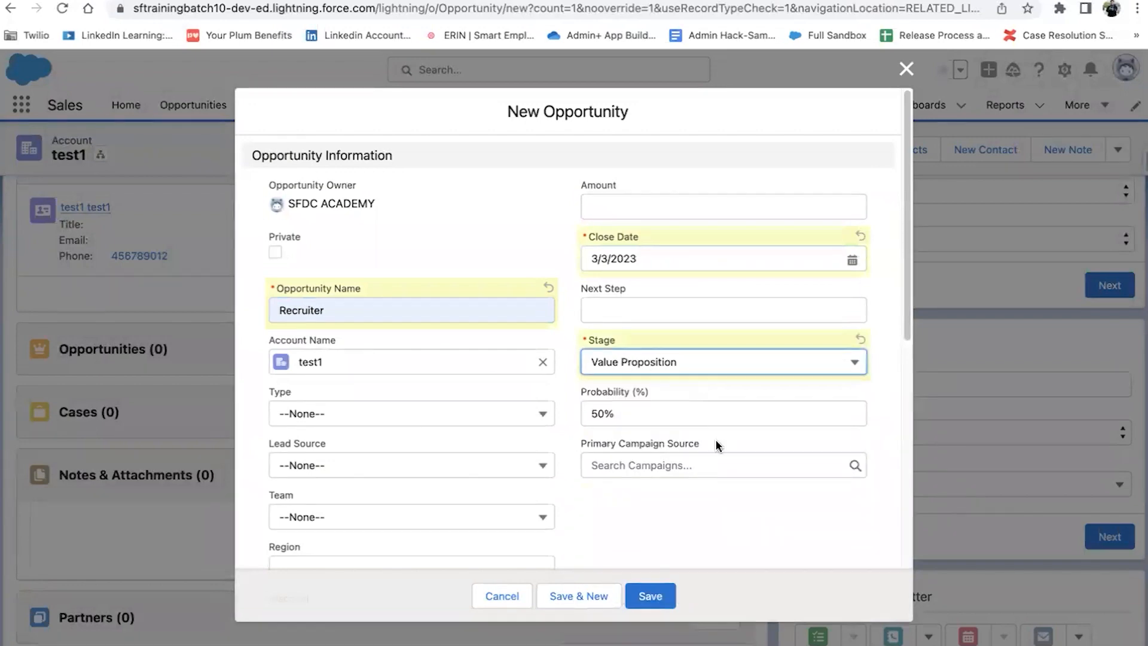
pyautogui.scroll(-5, 711, 465)
pyautogui.click(643, 592)
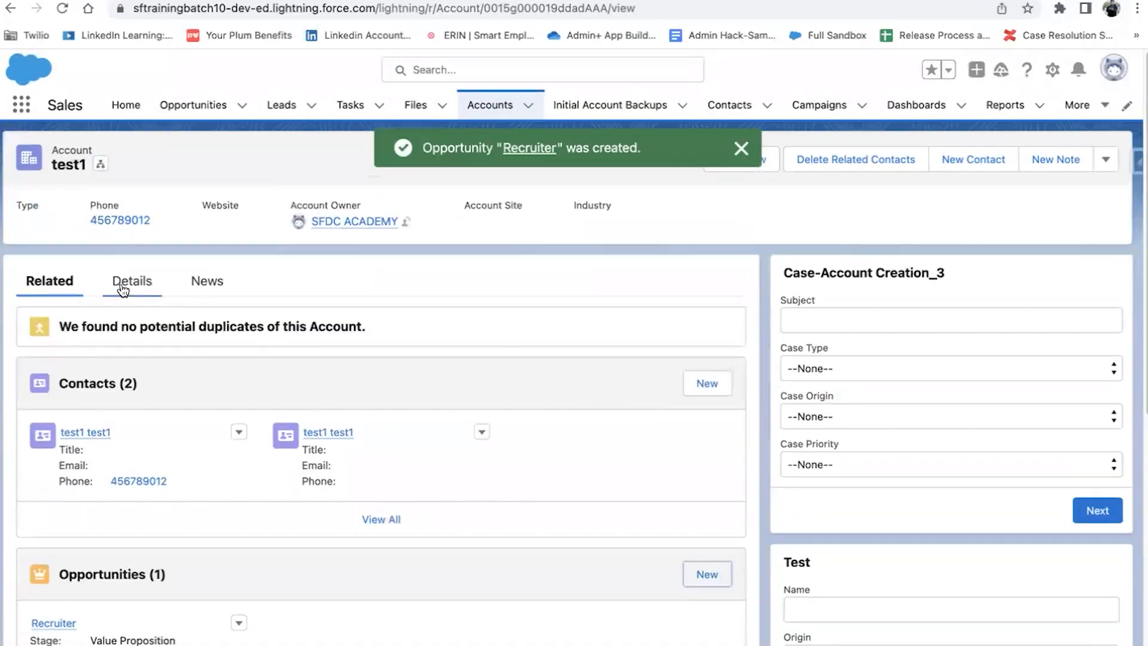
pyautogui.click(122, 283)
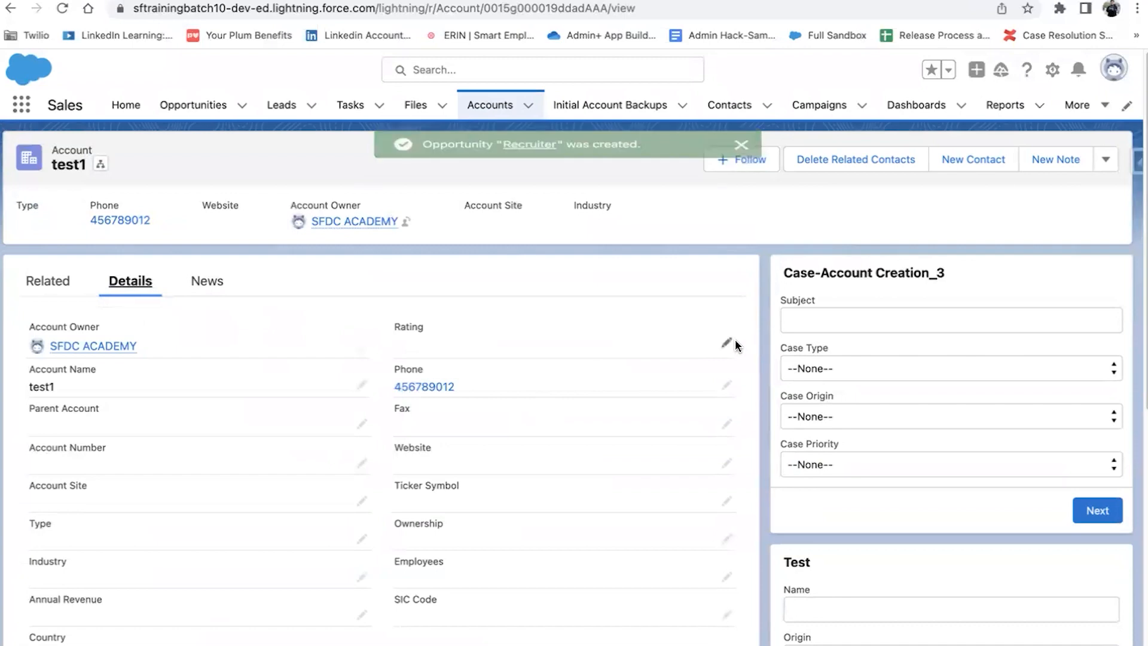
pyautogui.click(728, 345)
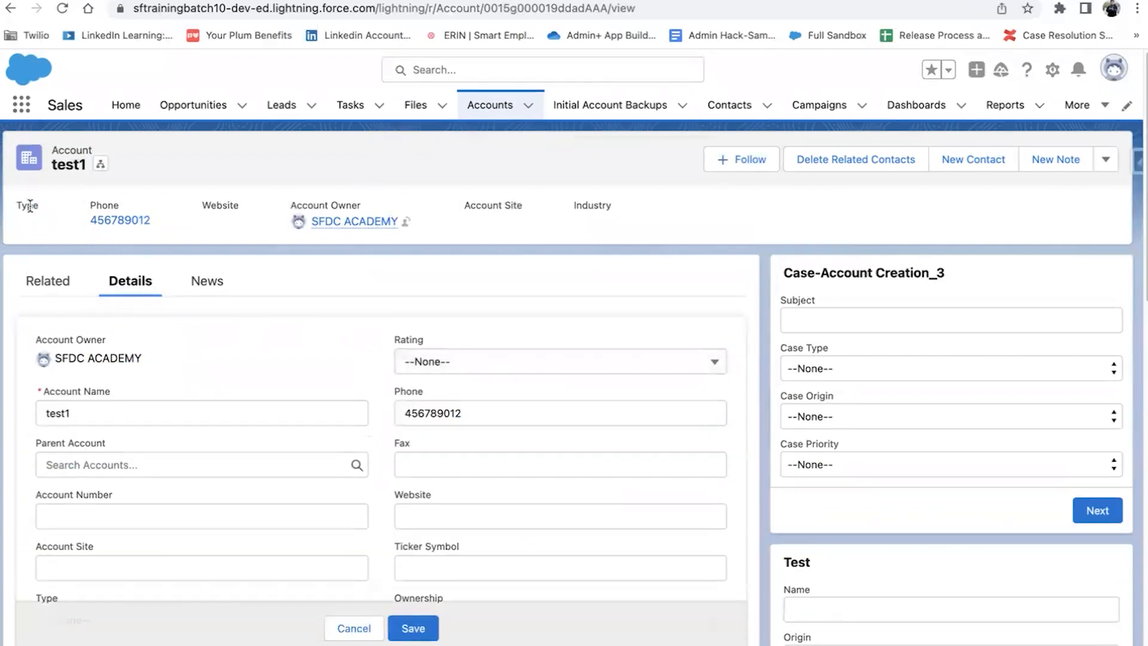
# Step: Review test1's related records on the Related tab
pyautogui.click(48, 281)
pyautogui.scroll(-4, 105, 420)
pyautogui.scroll(3, 120, 400)
pyautogui.scroll(2, 120, 400)
# Step: Set test1's Rating to Hot and save it
pyautogui.click(132, 281)
pyautogui.click(704, 369)
pyautogui.click(547, 417)
pyautogui.click(413, 627)
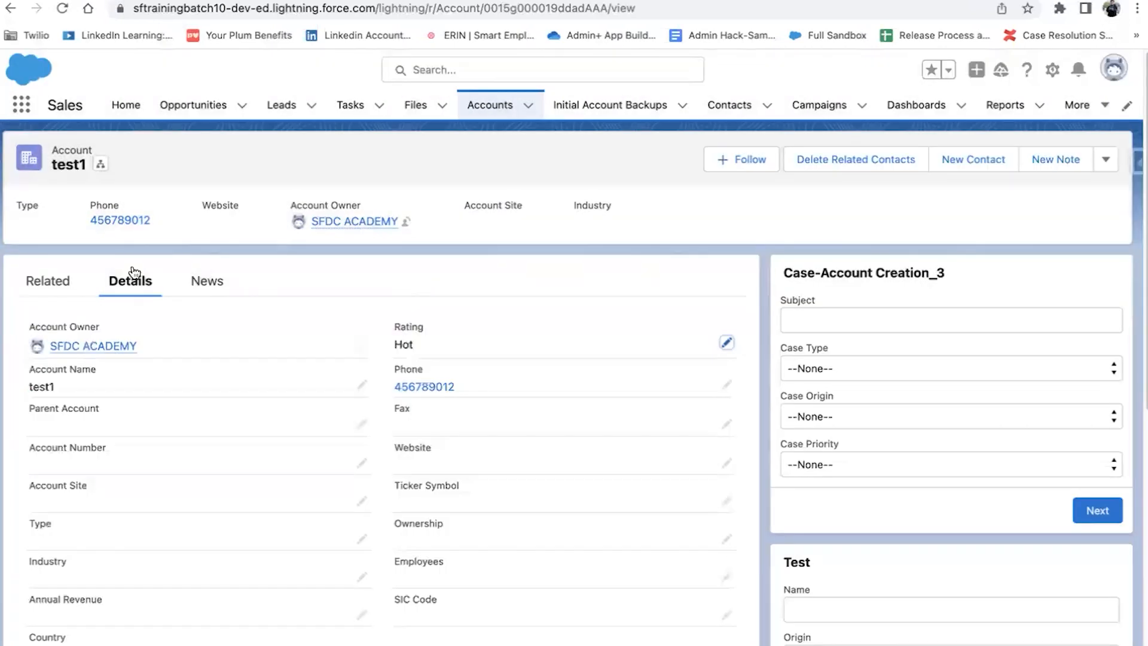
# Step: Confirm test1's Opportunities list shows 0 and start a new opportunity
pyautogui.click(42, 276)
pyautogui.scroll(-5, 236, 371)
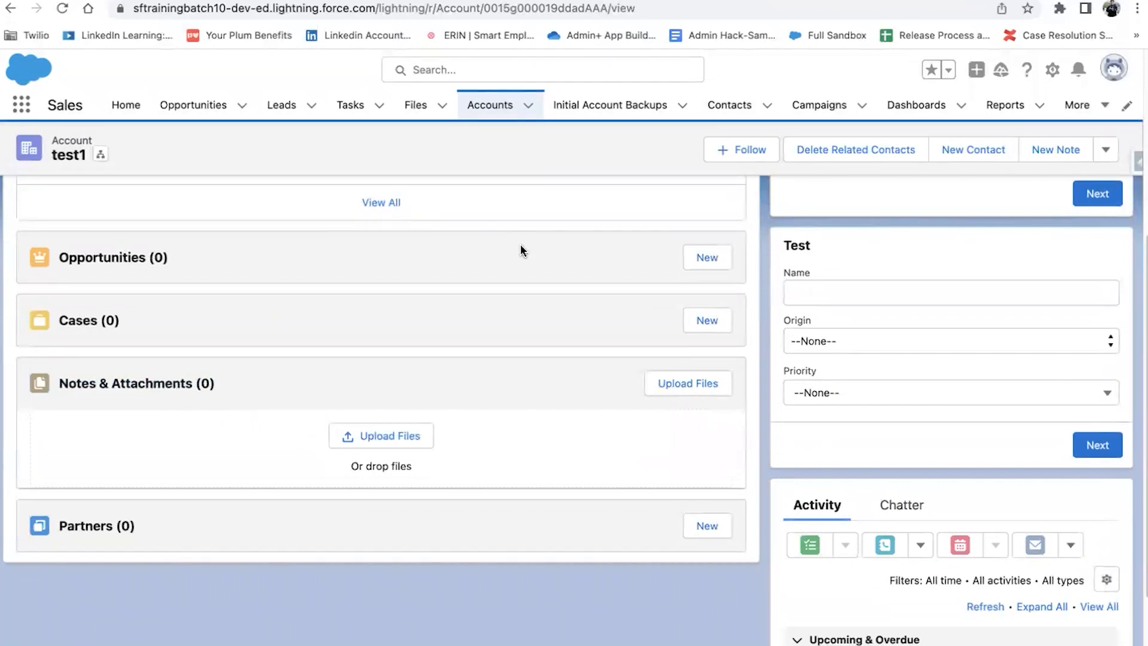
pyautogui.click(695, 257)
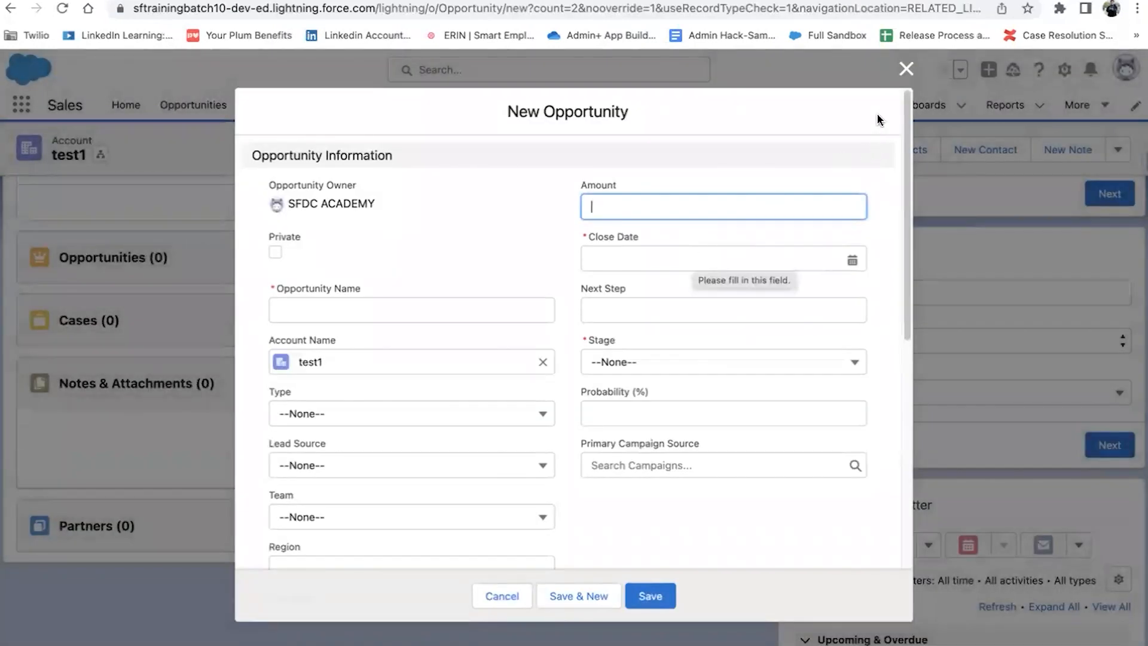
# Step: Create opportunity 'Recruiter' for test1 with Close Date 3/3/2023 and Stage Closed Won
pyautogui.click(906, 70)
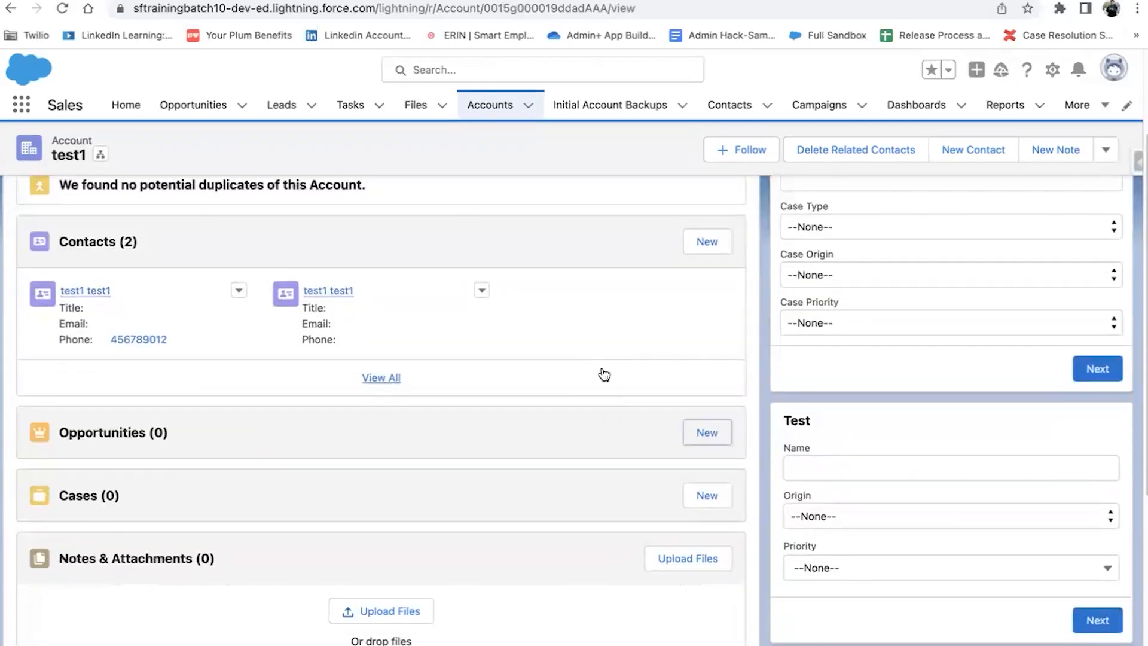
pyautogui.click(693, 432)
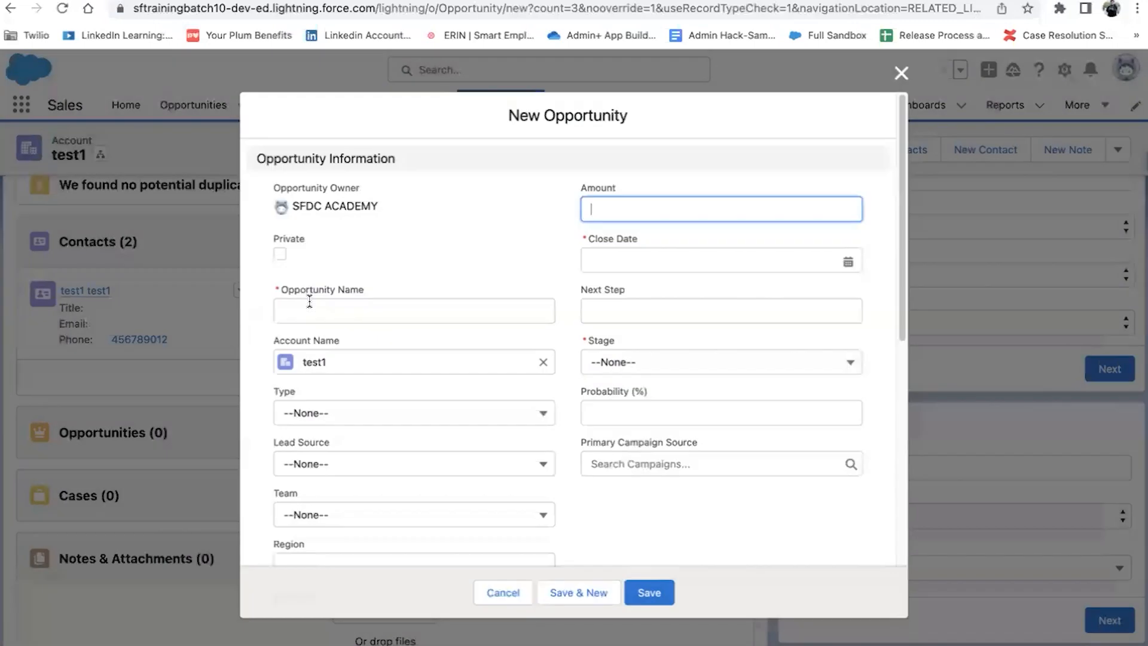
pyautogui.click(419, 310)
pyautogui.click(382, 356)
pyautogui.click(627, 261)
pyautogui.click(838, 346)
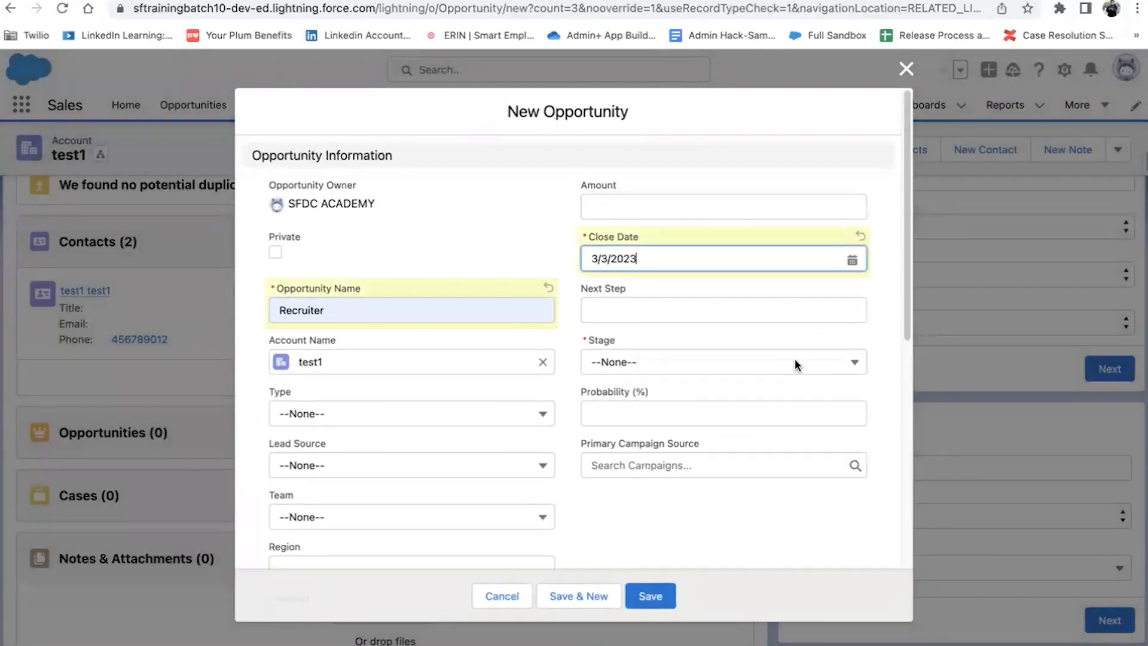
pyautogui.click(728, 366)
pyautogui.click(708, 361)
pyautogui.scroll(-2, 692, 474)
pyautogui.click(651, 554)
pyautogui.click(651, 597)
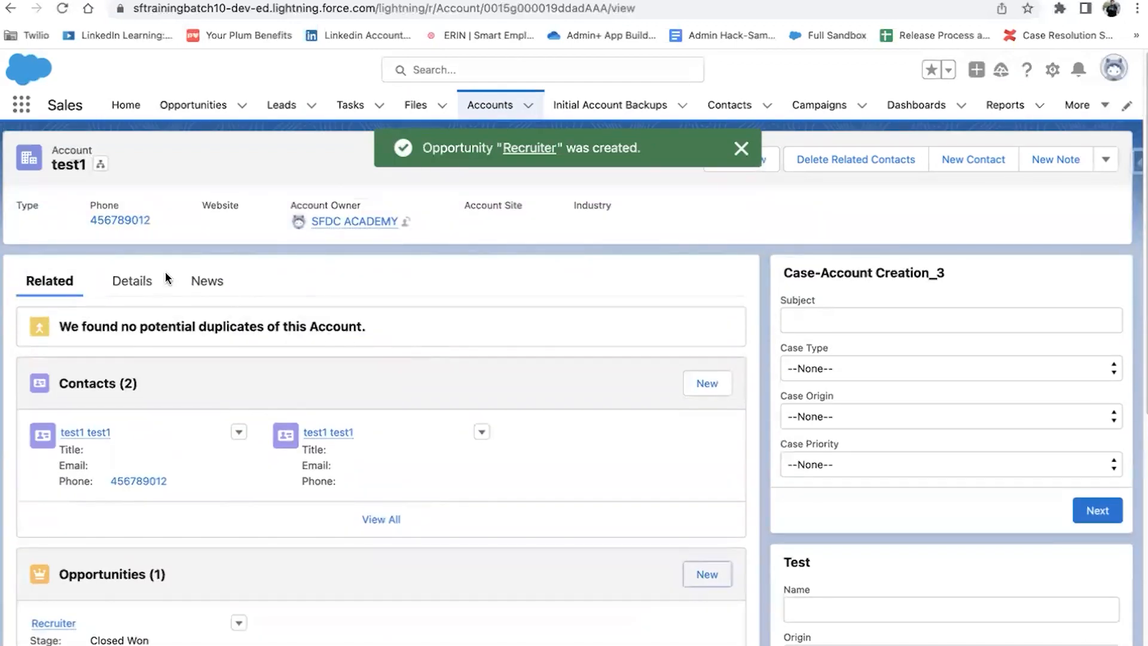
pyautogui.click(123, 286)
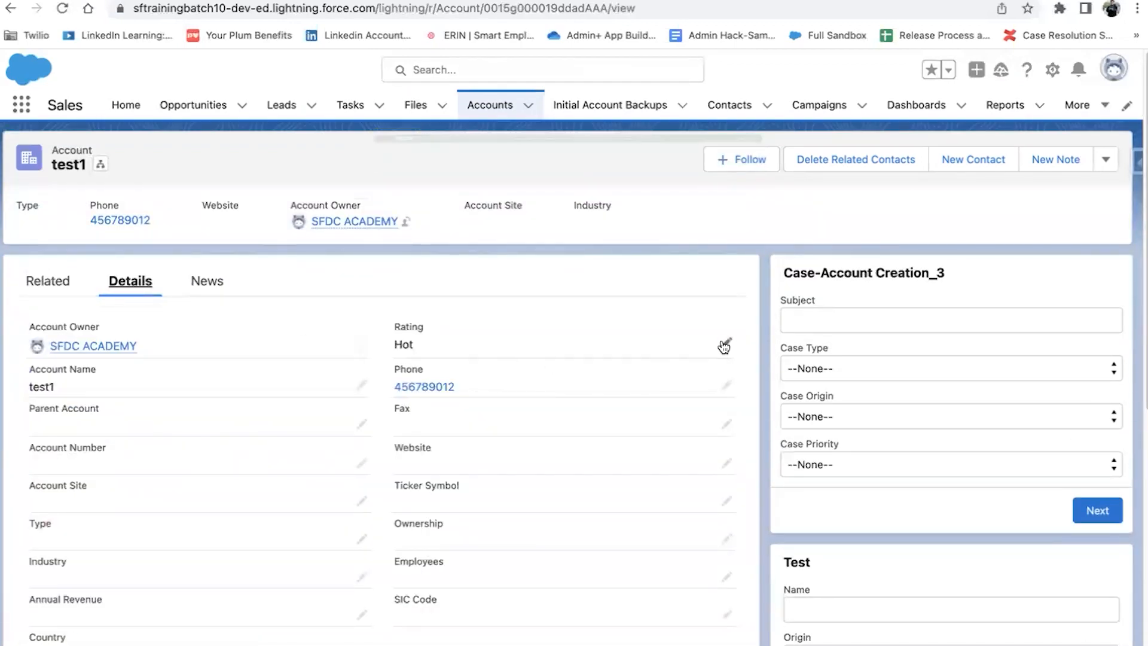
# Step: Change test1's Rating to Cold and save it
pyautogui.click(724, 347)
pyautogui.click(648, 362)
pyautogui.click(523, 473)
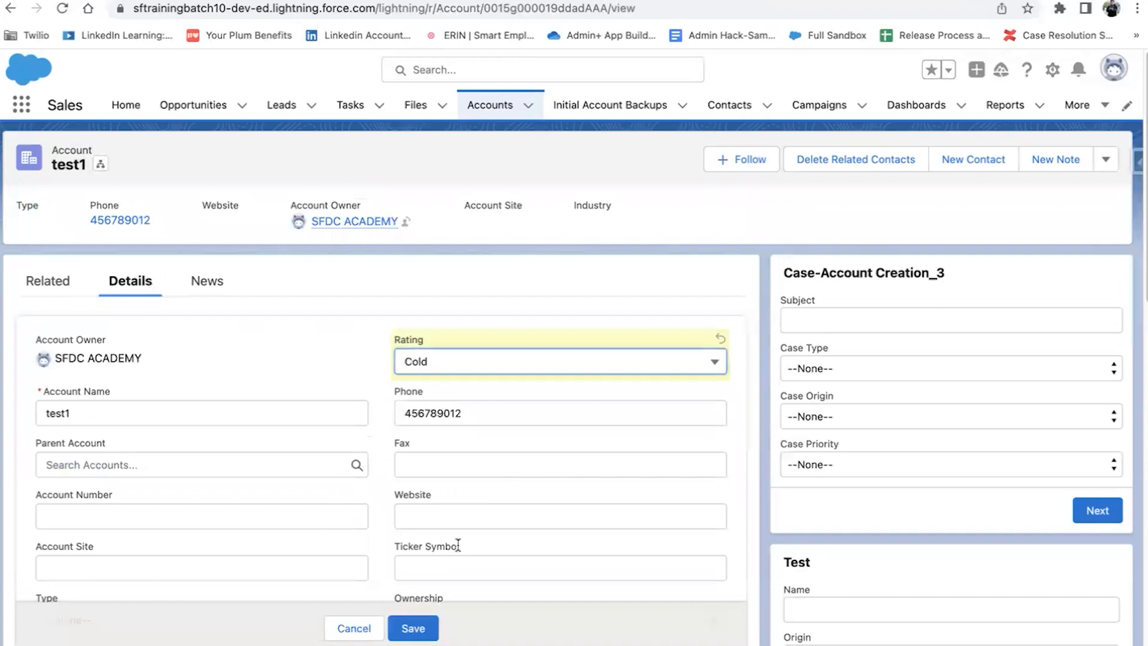
pyautogui.click(415, 628)
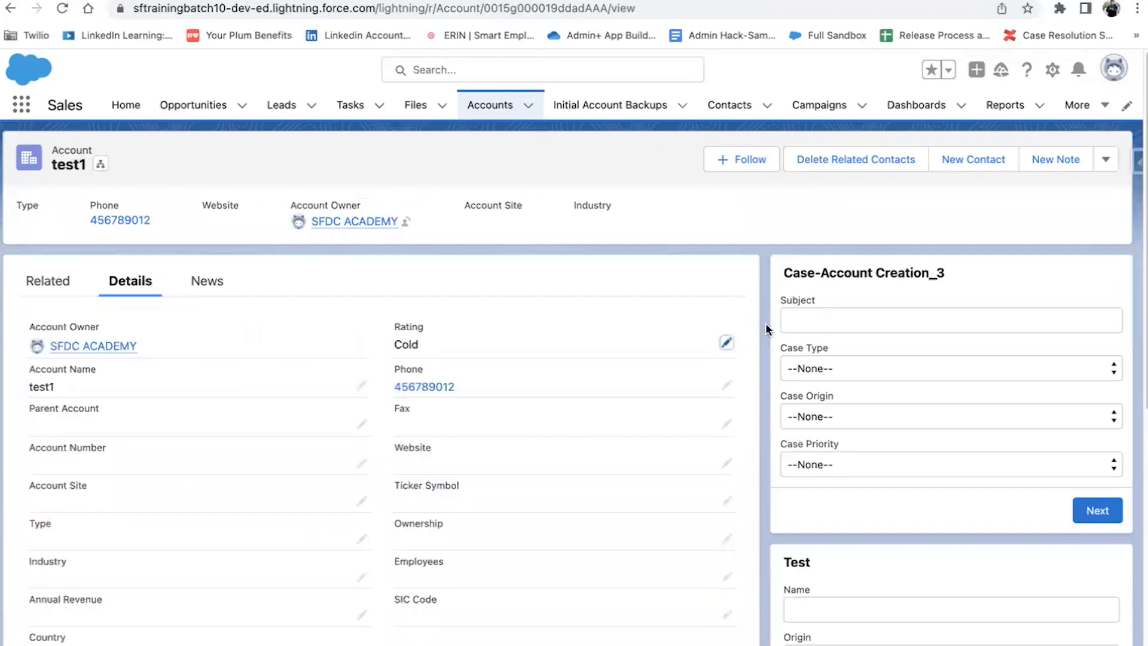
# Step: Change the Rating to Hot and save, then dismiss the Fault Connector RTF error
pyautogui.click(727, 343)
pyautogui.click(676, 363)
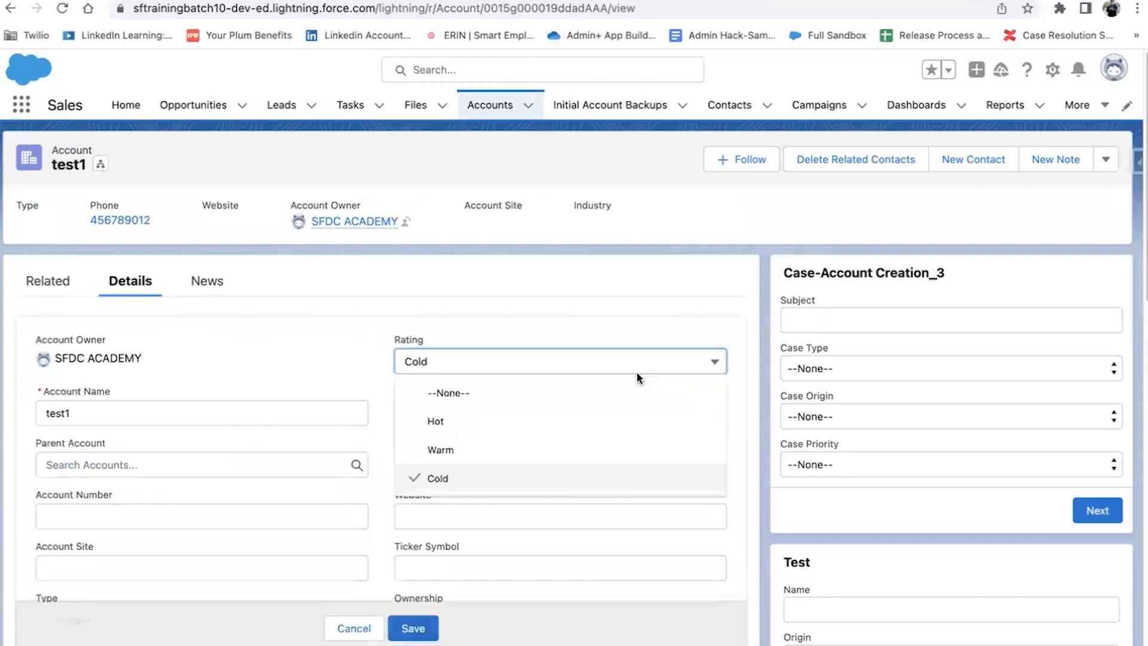
pyautogui.click(569, 417)
pyautogui.click(418, 625)
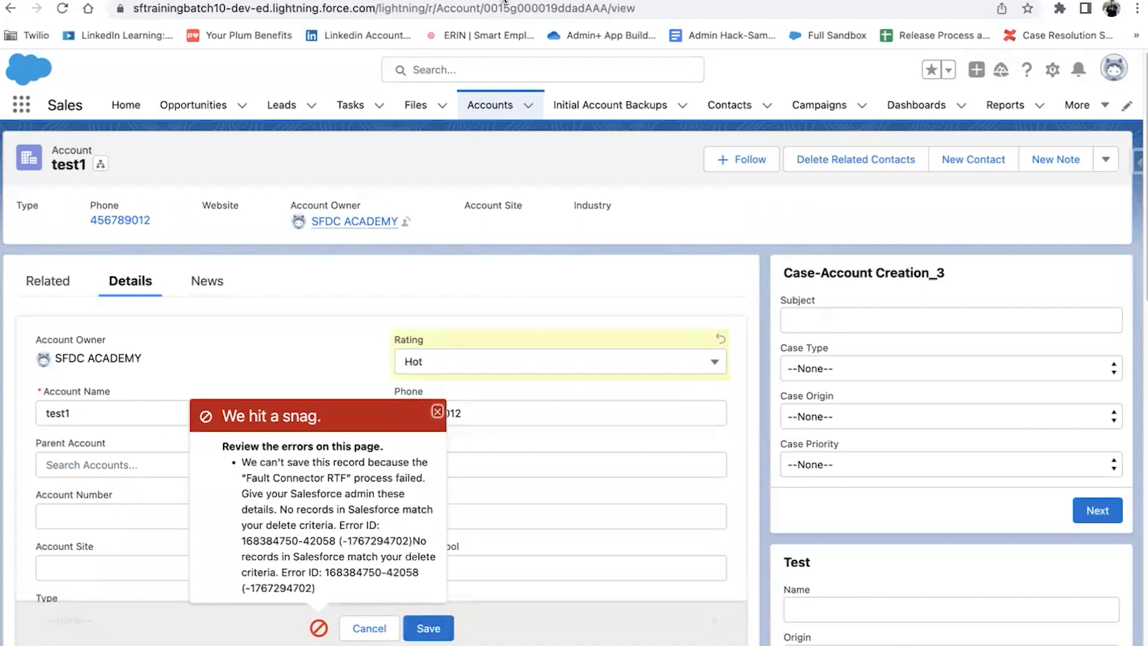
pyautogui.click(437, 412)
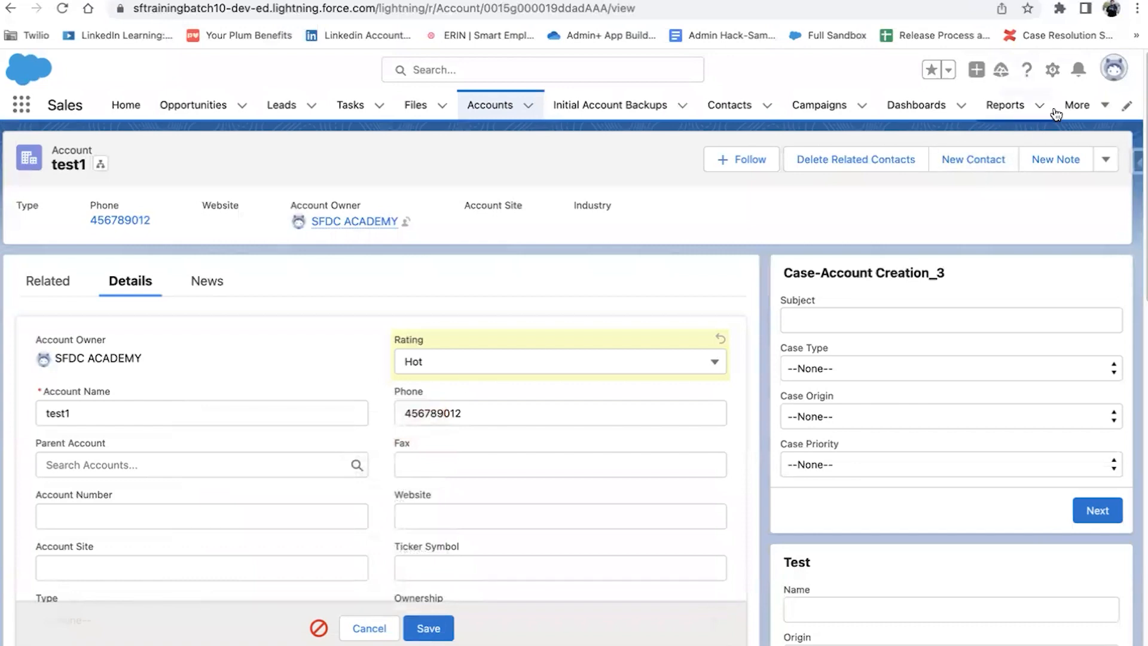
pyautogui.click(1077, 106)
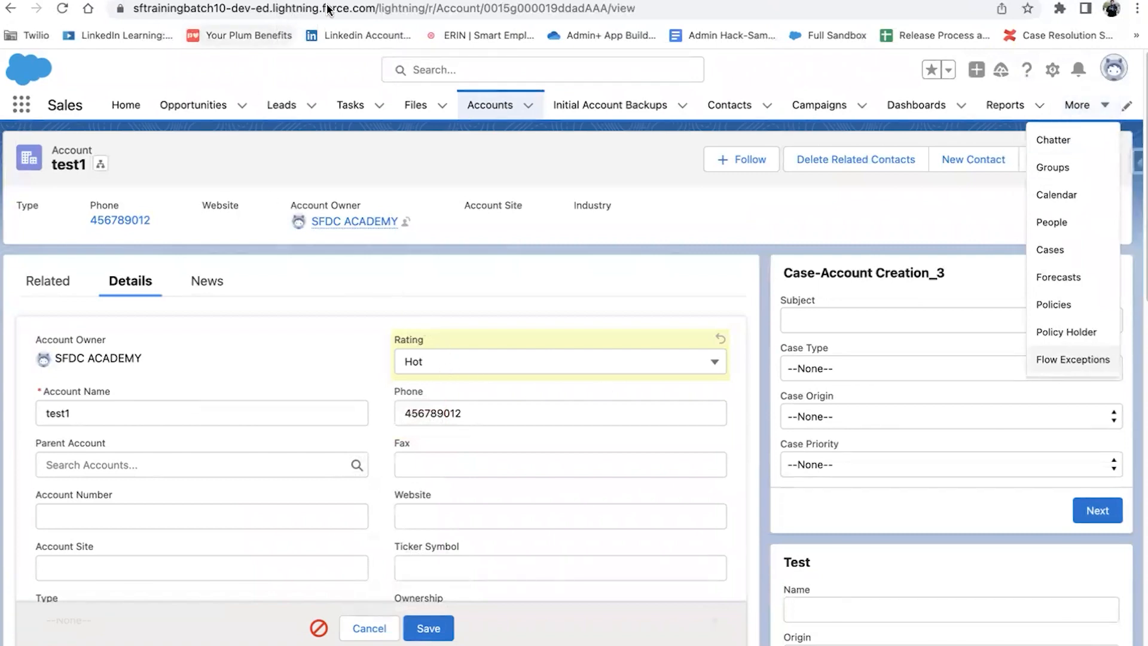
# Step: In the Fault Connector RTF flow, add a Create Records element after the delete step
pyautogui.hotkey('ctrl', 'Tab')
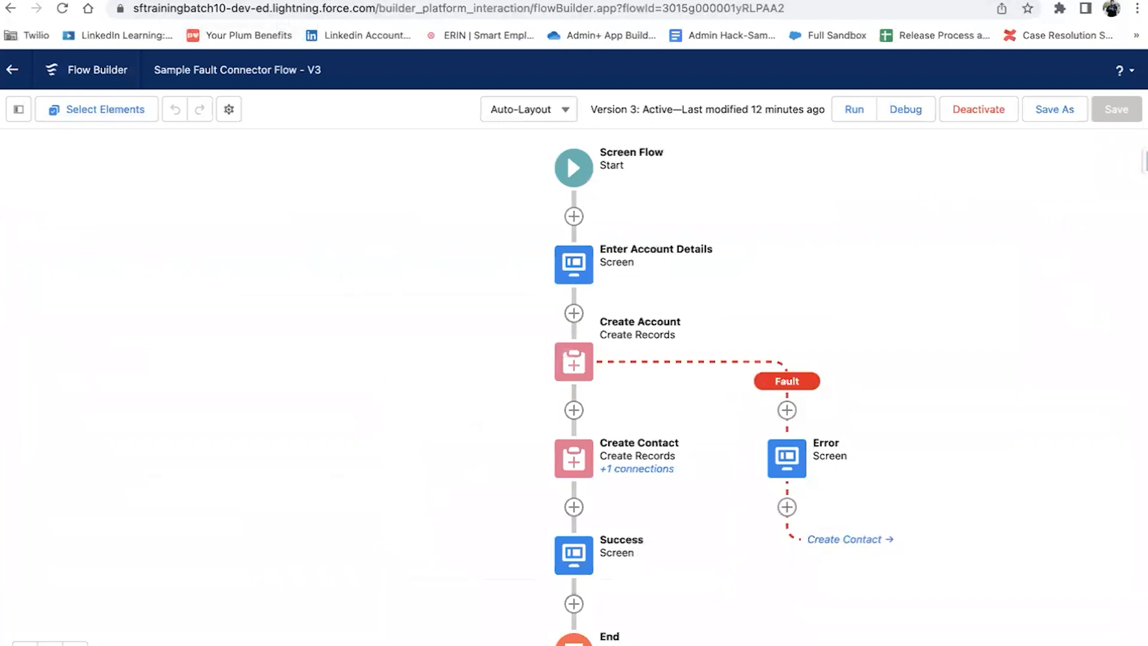
pyautogui.hotkey('ctrl', 'Tab')
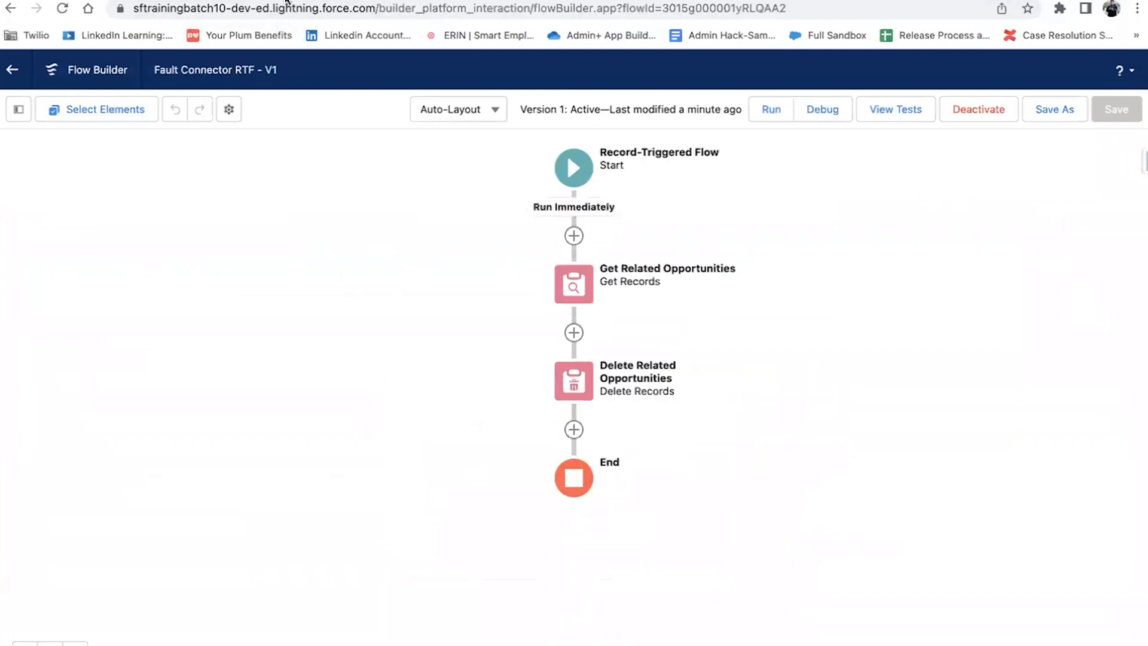
pyautogui.click(575, 430)
pyautogui.write('dreate')
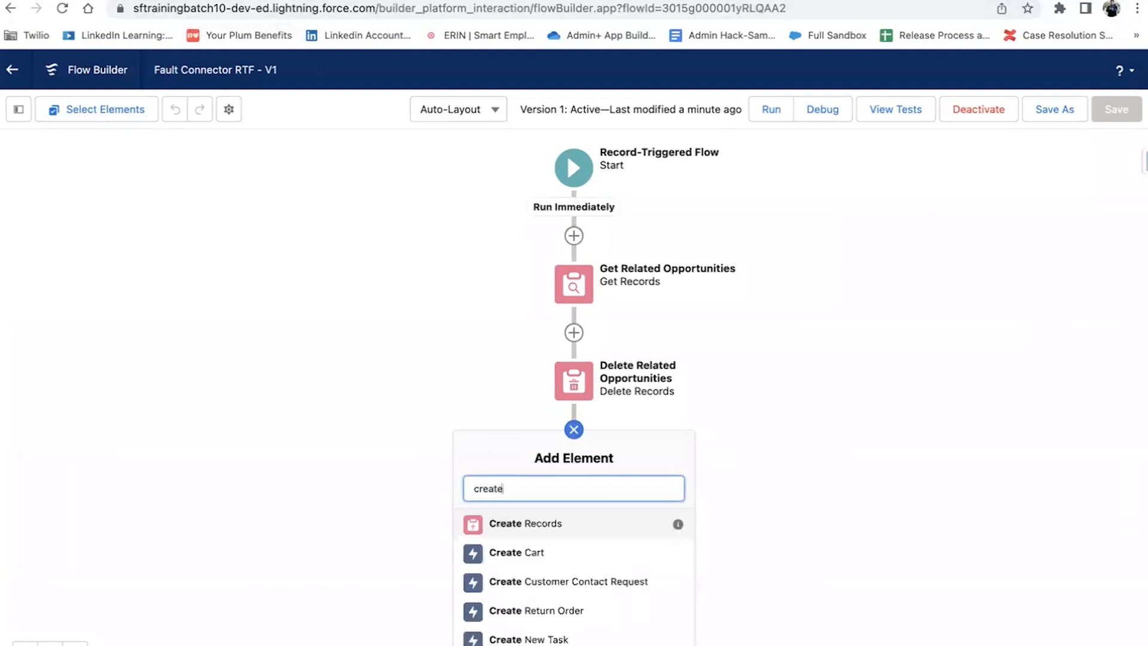
pyautogui.click(582, 528)
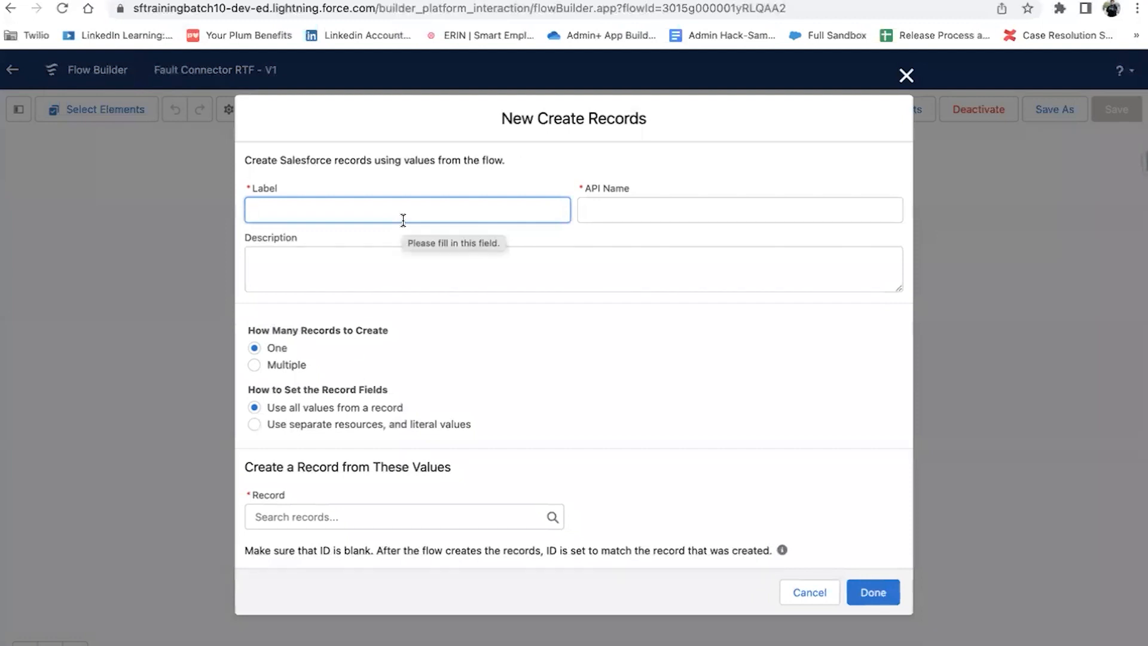
# Step: Label it Create Flow Exceptions, use separate resources, and set Object to Flow Exception
pyautogui.write('Create Flow Exceptions')
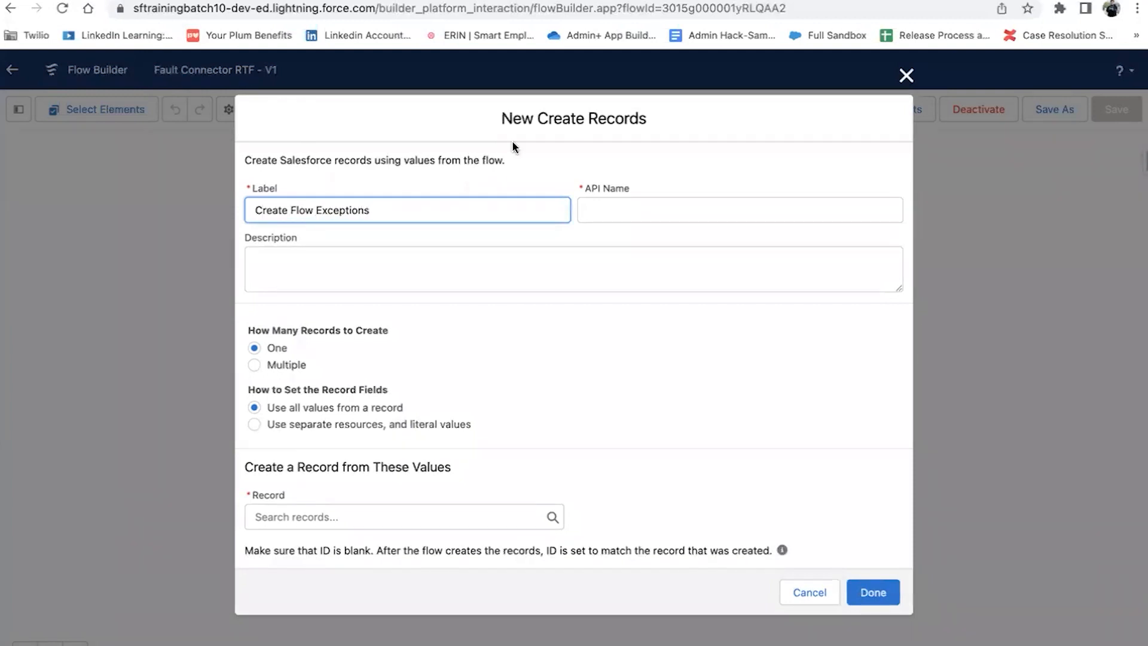
pyautogui.click(603, 208)
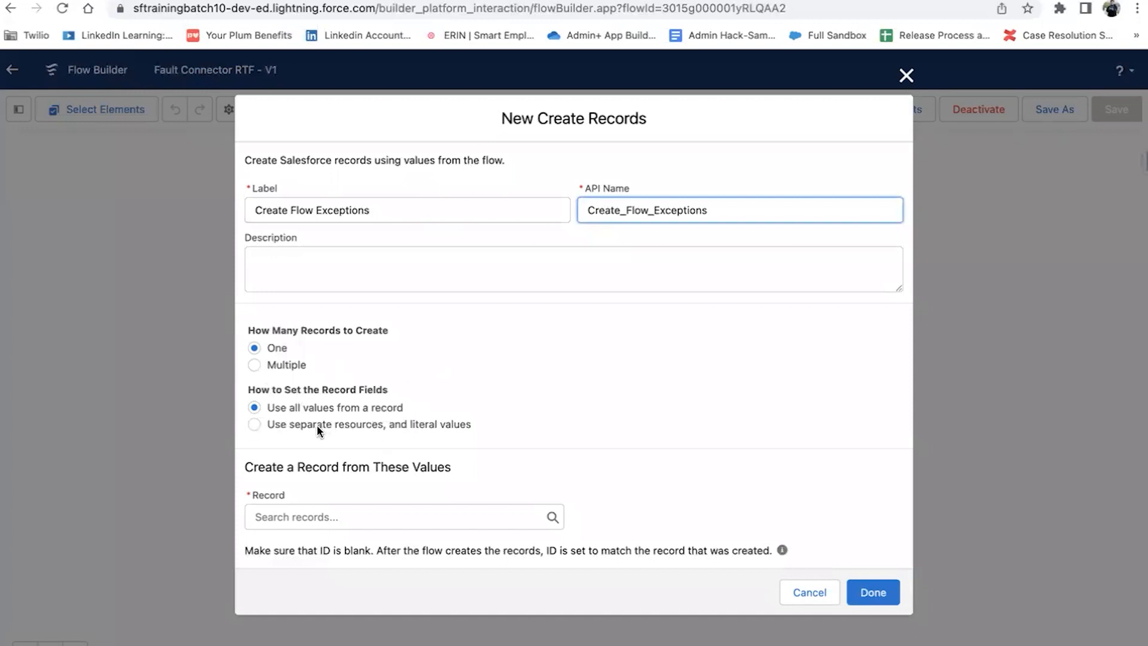
pyautogui.click(254, 425)
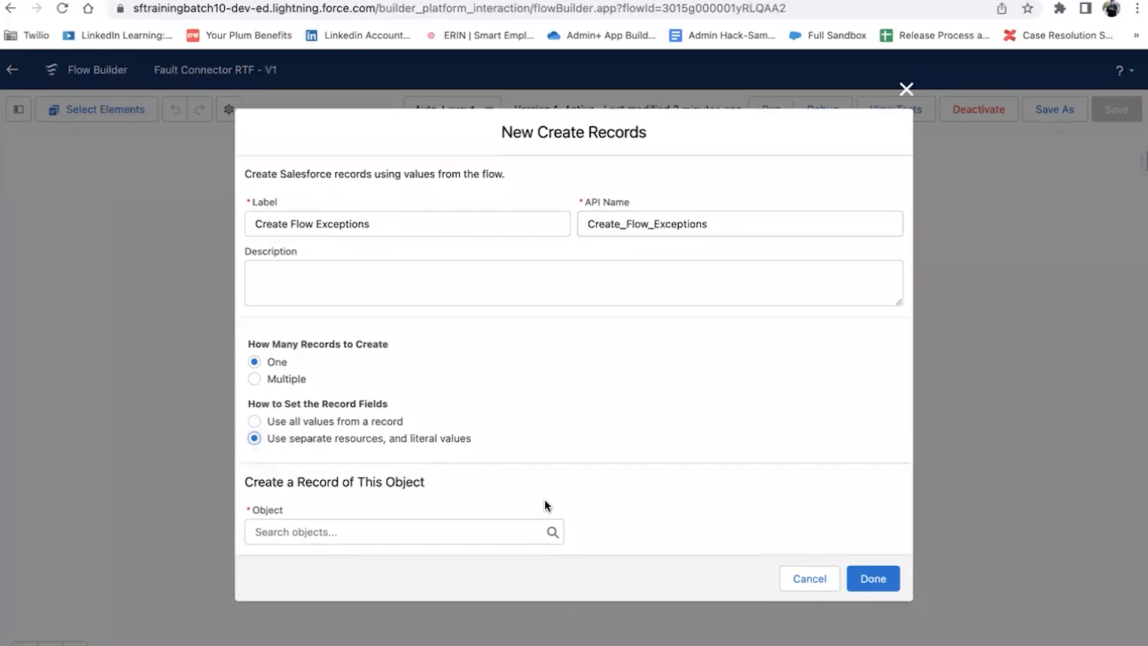
pyautogui.click(417, 532)
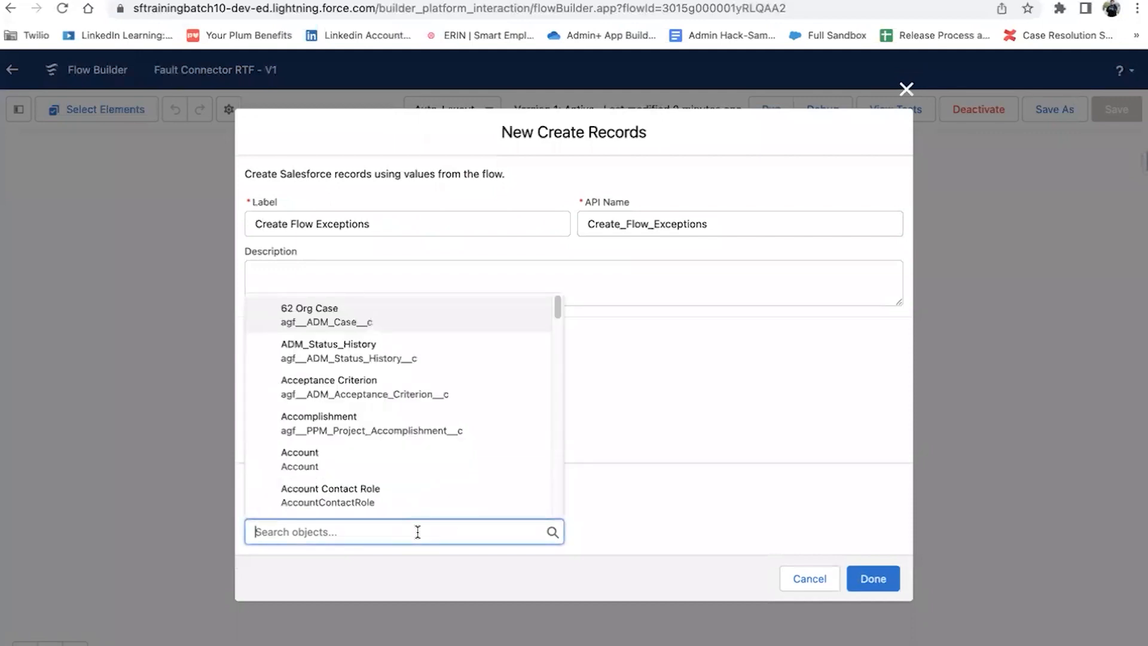
pyautogui.write('flow')
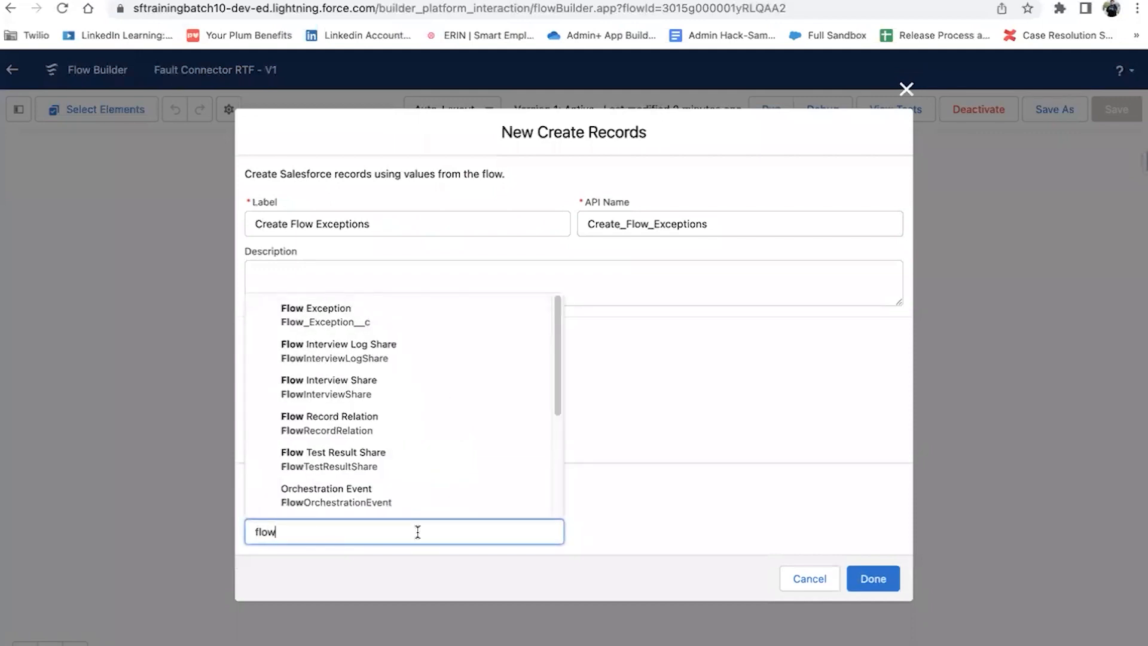
pyautogui.click(386, 313)
pyautogui.scroll(-2, 538, 419)
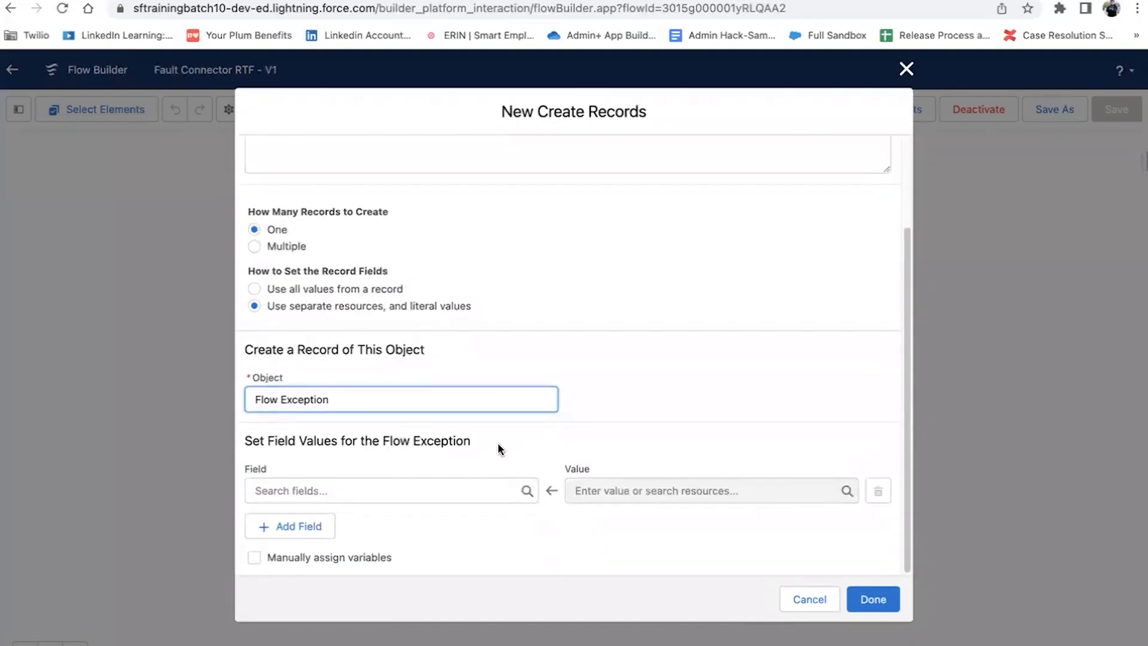
# Step: Map Exception_Date_Time__c to $Flow.CurrentDateTime
pyautogui.click(362, 480)
pyautogui.click(349, 322)
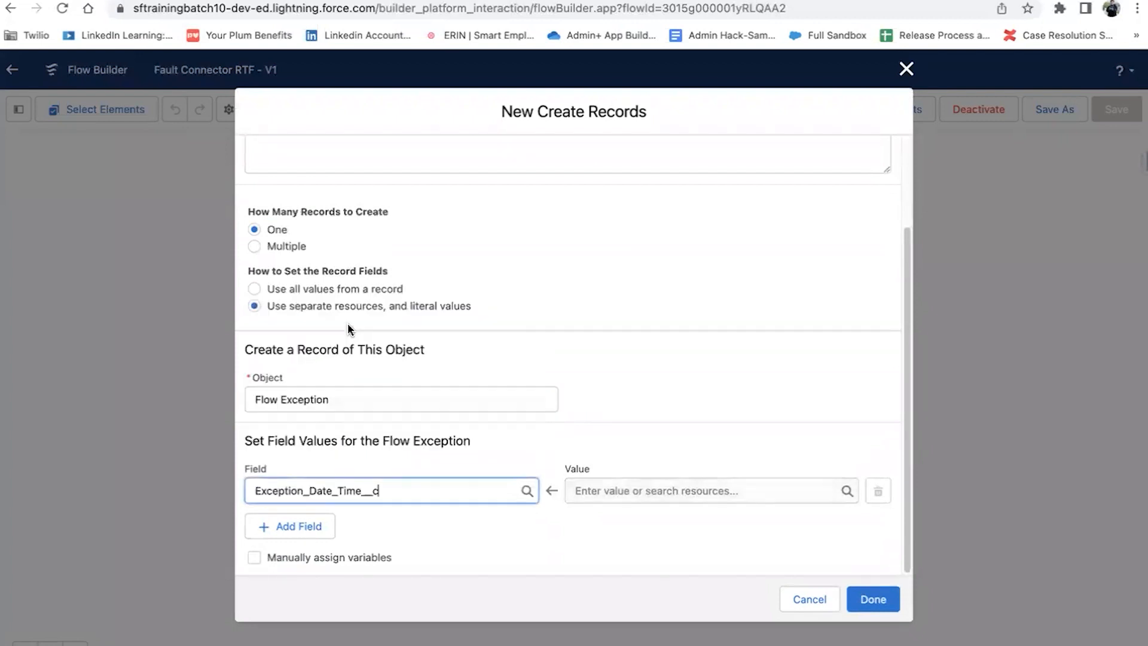
pyautogui.click(682, 490)
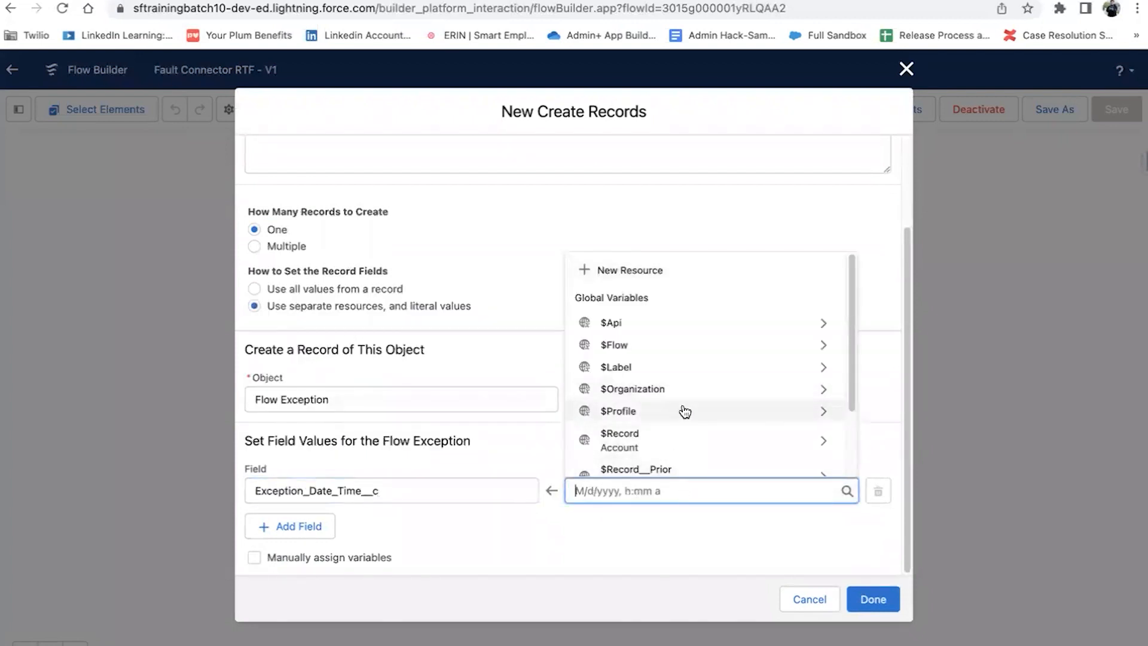
pyautogui.scroll(-2, 679, 359)
pyautogui.scroll(2, 679, 359)
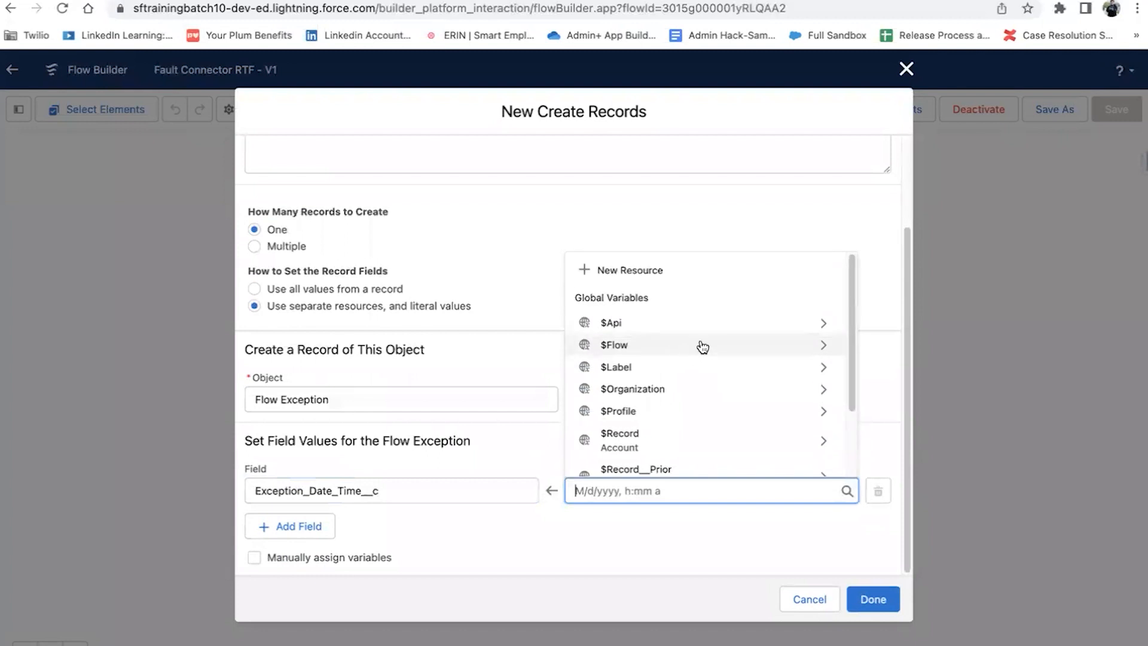
pyautogui.click(703, 346)
pyautogui.click(635, 560)
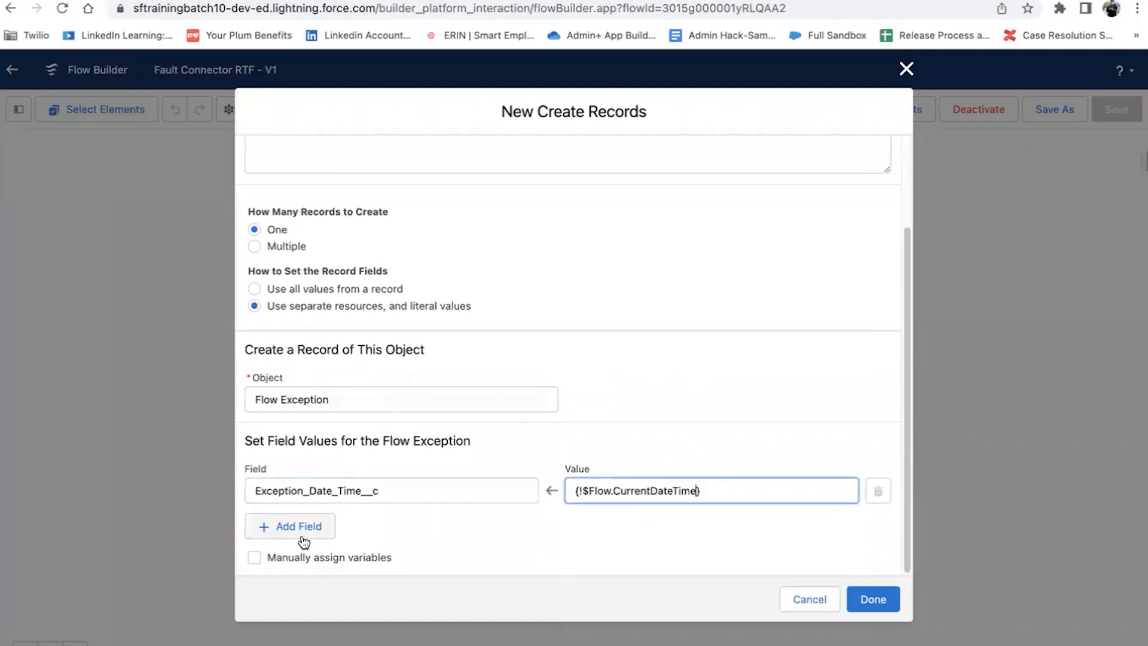
# Step: Add a row mapping Fault_Exception_Message__c to $Flow.FaultMessage
pyautogui.click(304, 541)
pyautogui.scroll(-2, 346, 463)
pyautogui.click(342, 484)
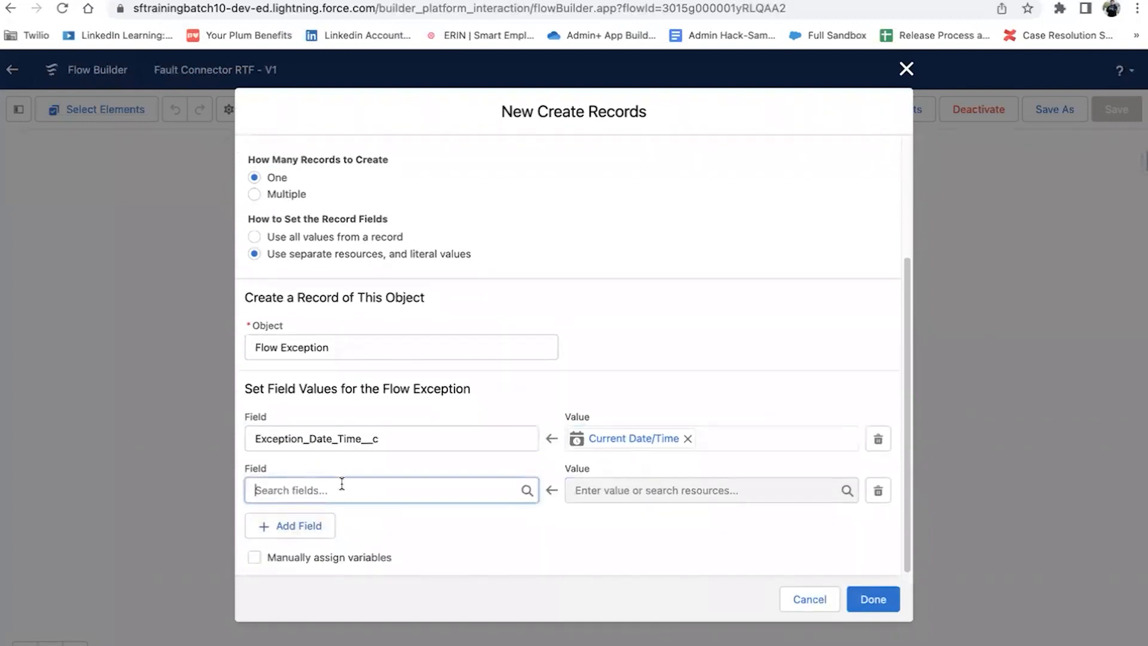
pyautogui.click(377, 529)
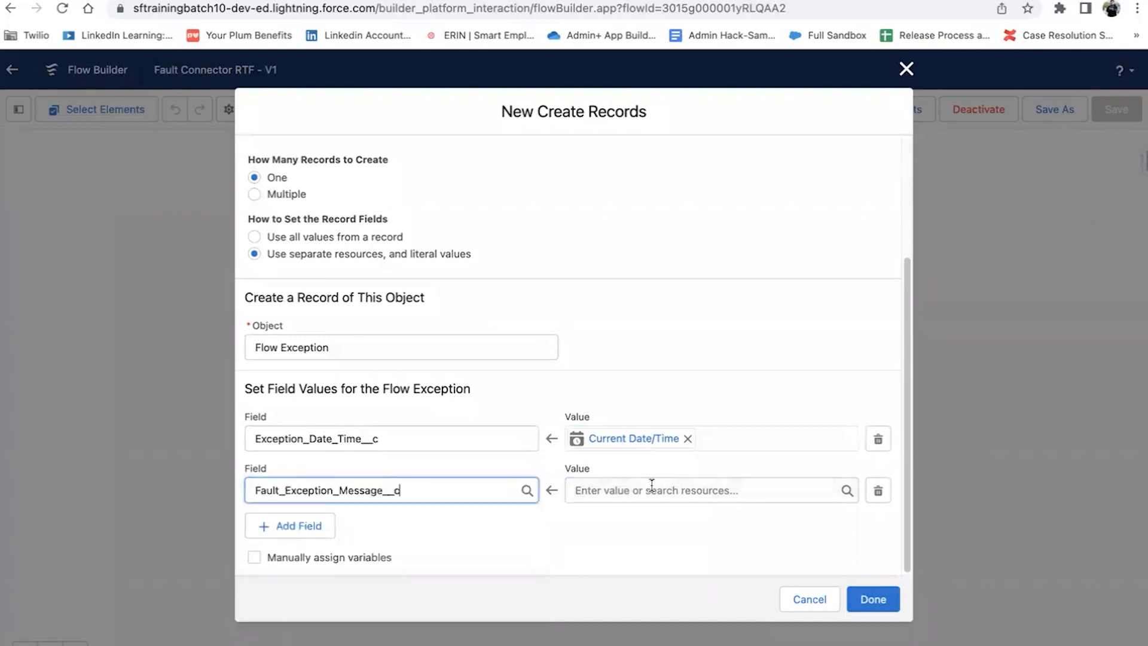
pyautogui.click(647, 488)
pyautogui.scroll(-10, 683, 409)
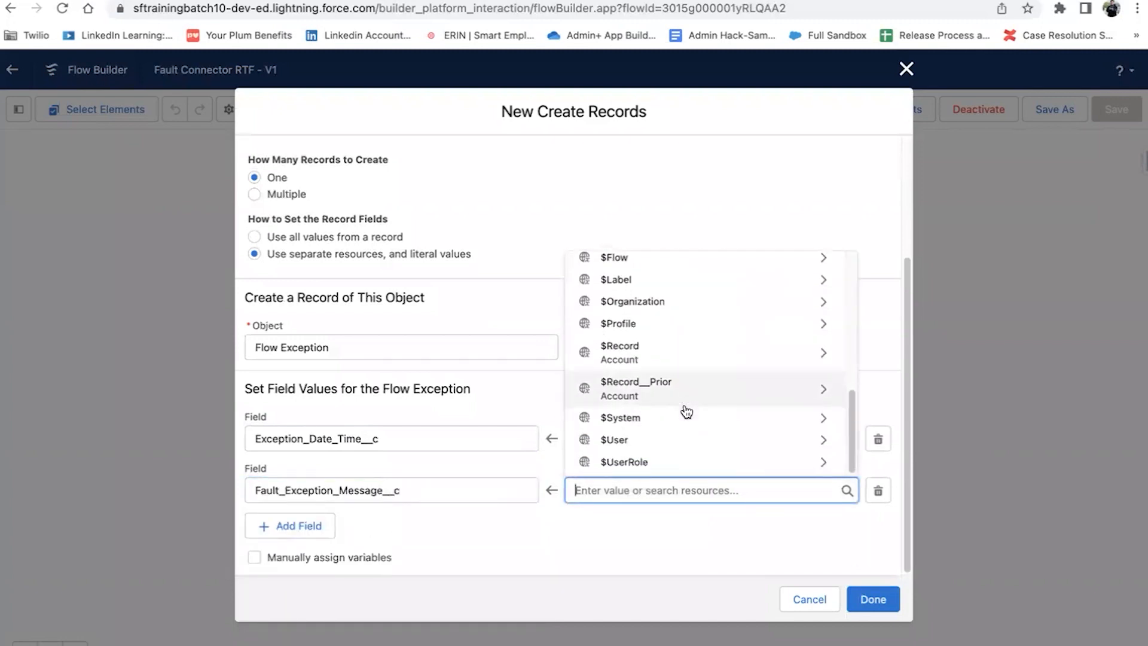
pyautogui.click(701, 257)
pyautogui.click(671, 361)
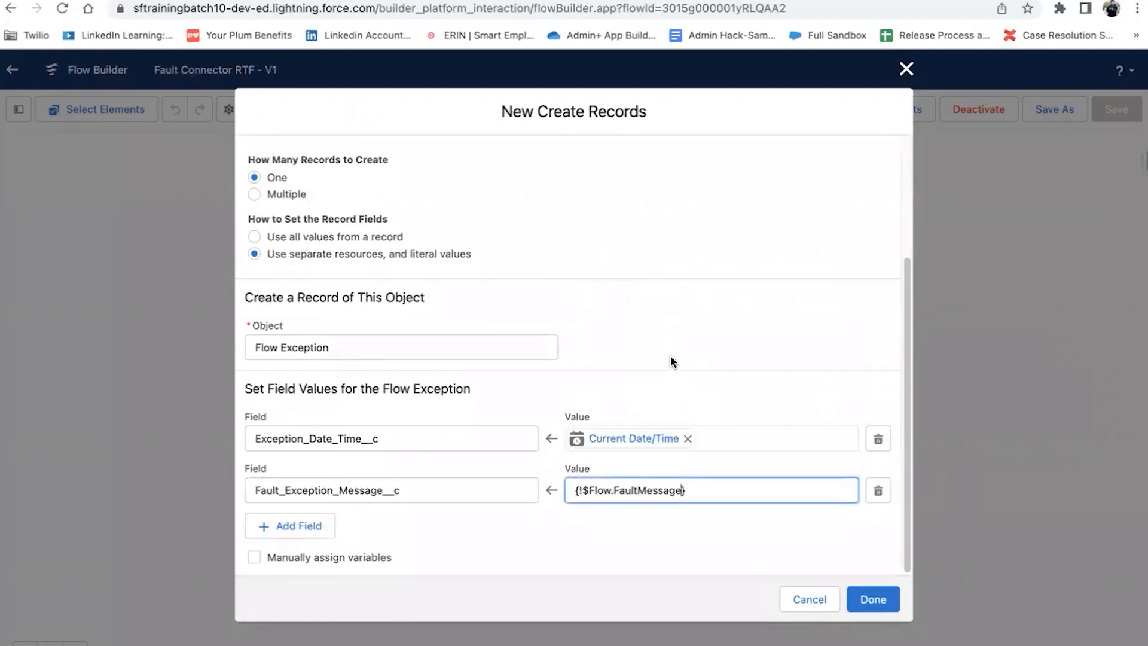
# Step: Add a row mapping Record_Name__c to the triggering account's $Record.Name
pyautogui.click(278, 529)
pyautogui.scroll(-1, 353, 505)
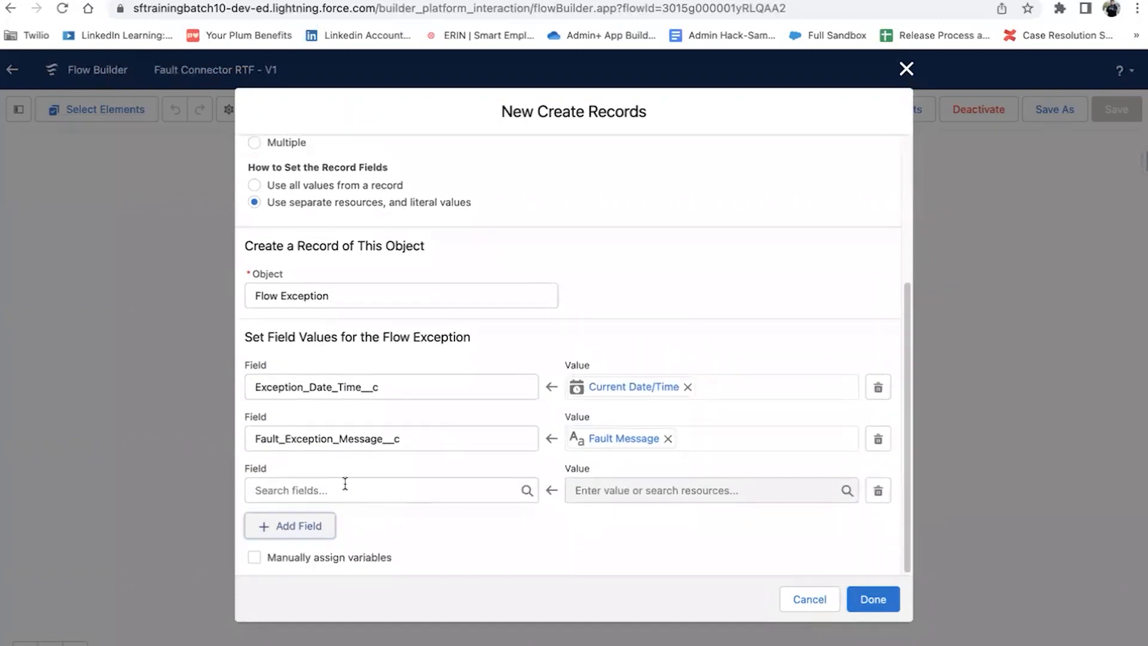
pyautogui.click(345, 483)
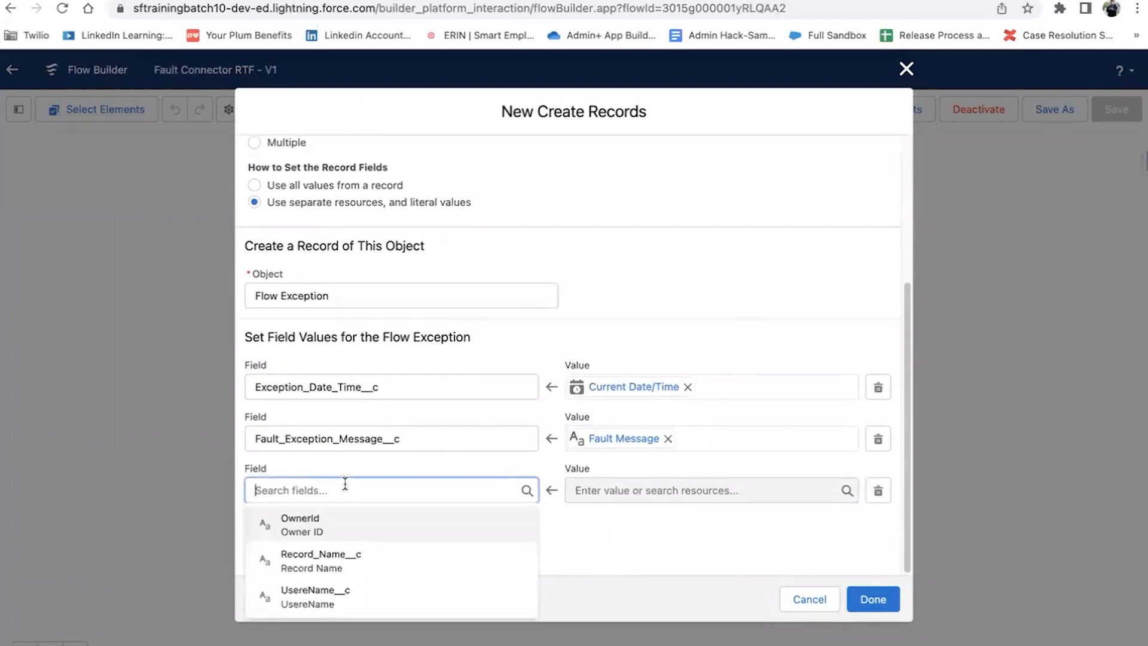
pyautogui.click(321, 561)
pyautogui.click(696, 492)
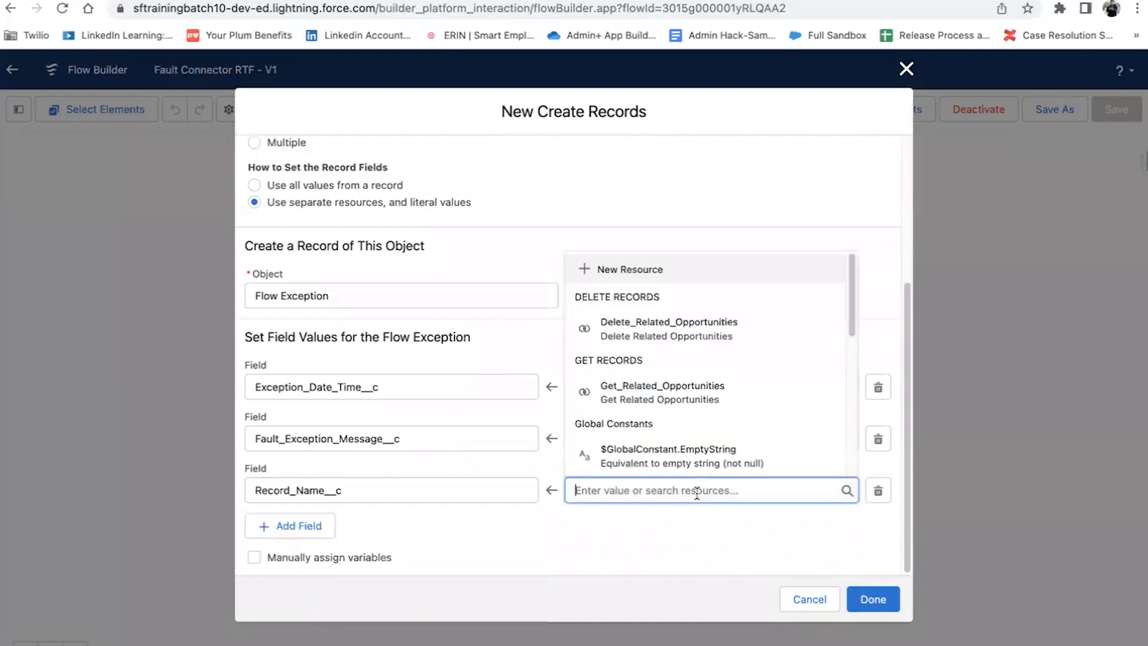
pyautogui.write('acc')
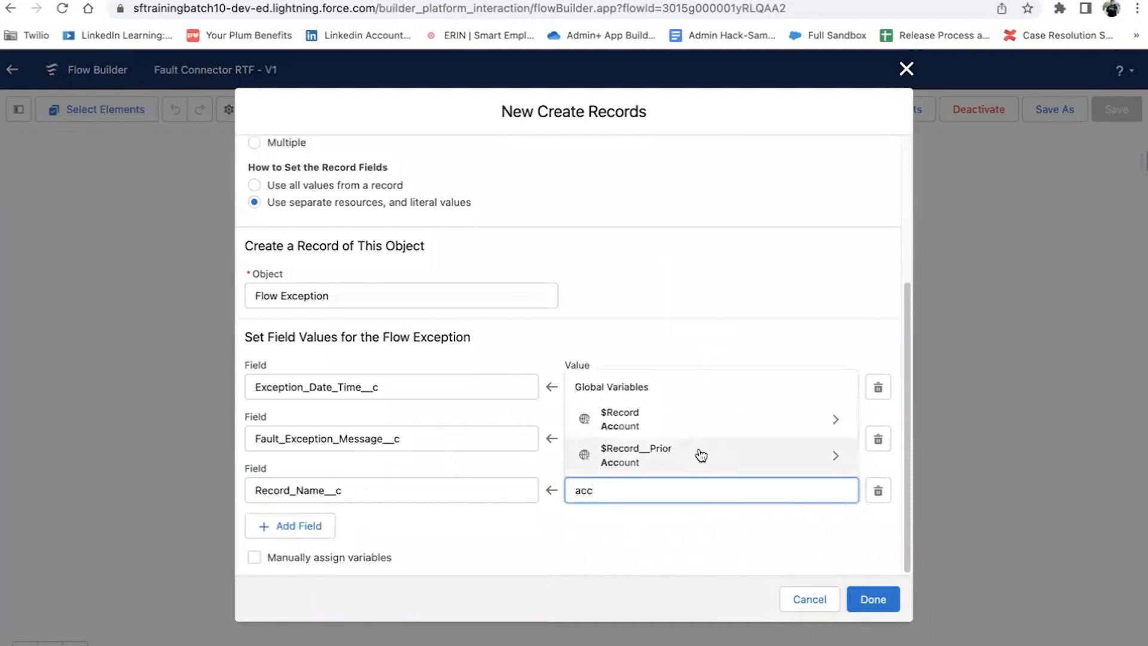
pyautogui.click(713, 425)
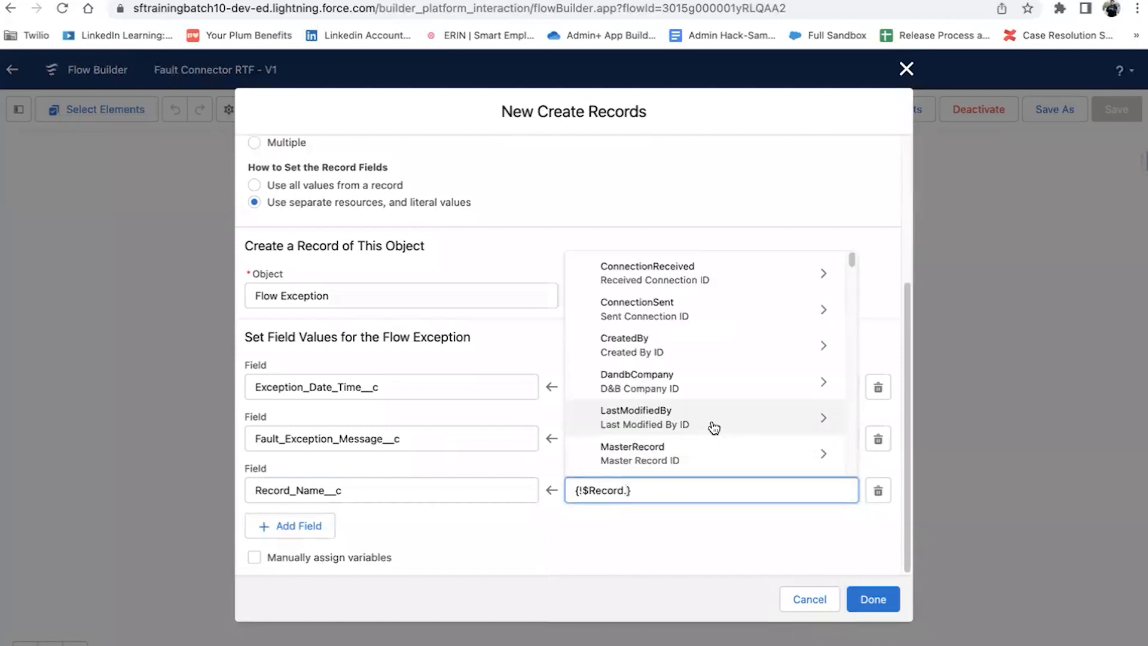
pyautogui.write('nam')
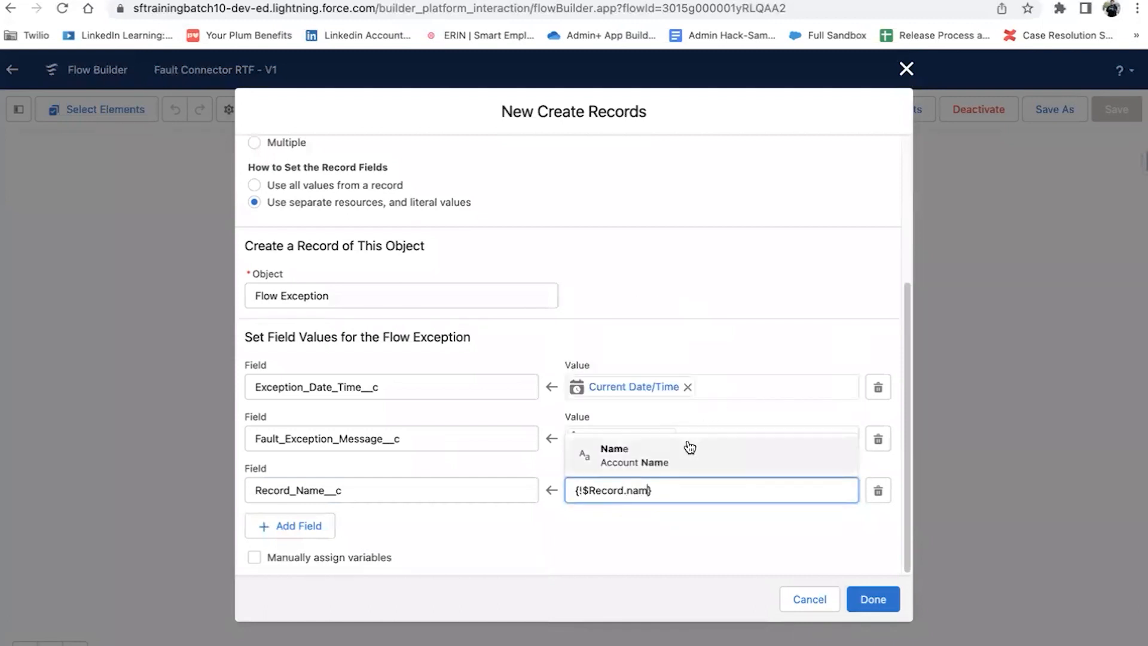
pyautogui.click(690, 448)
# Step: Add a row mapping UsereName__c to $User.Username
pyautogui.click(297, 527)
pyautogui.scroll(-1, 368, 557)
pyautogui.click(350, 482)
pyautogui.click(348, 562)
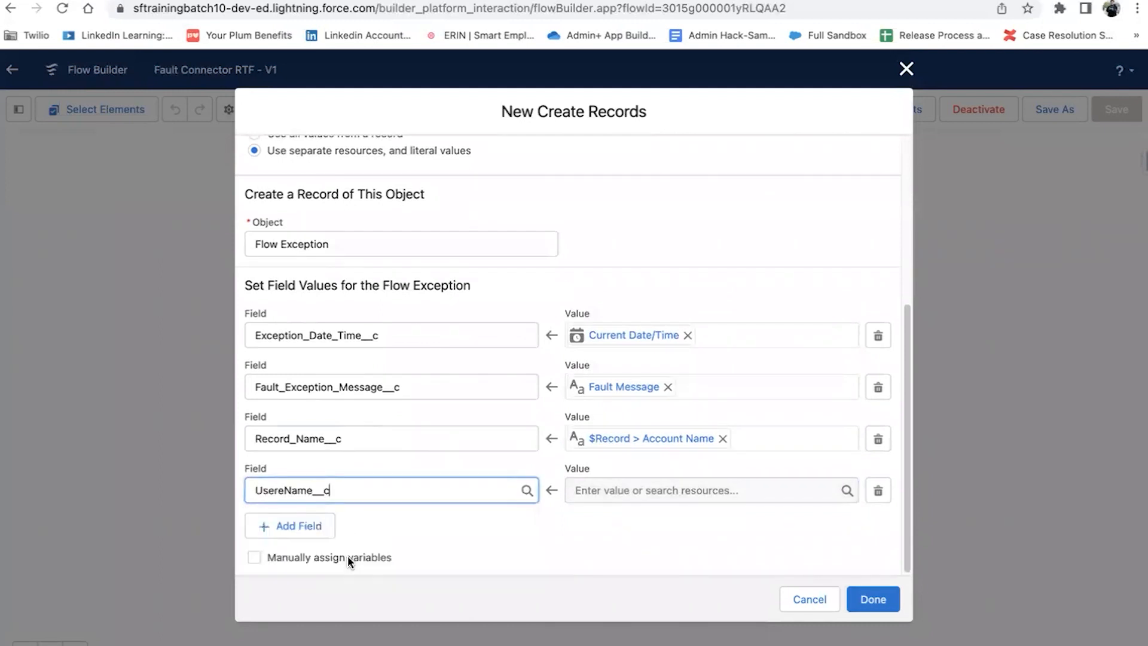
pyautogui.click(648, 494)
pyautogui.scroll(-5, 652, 429)
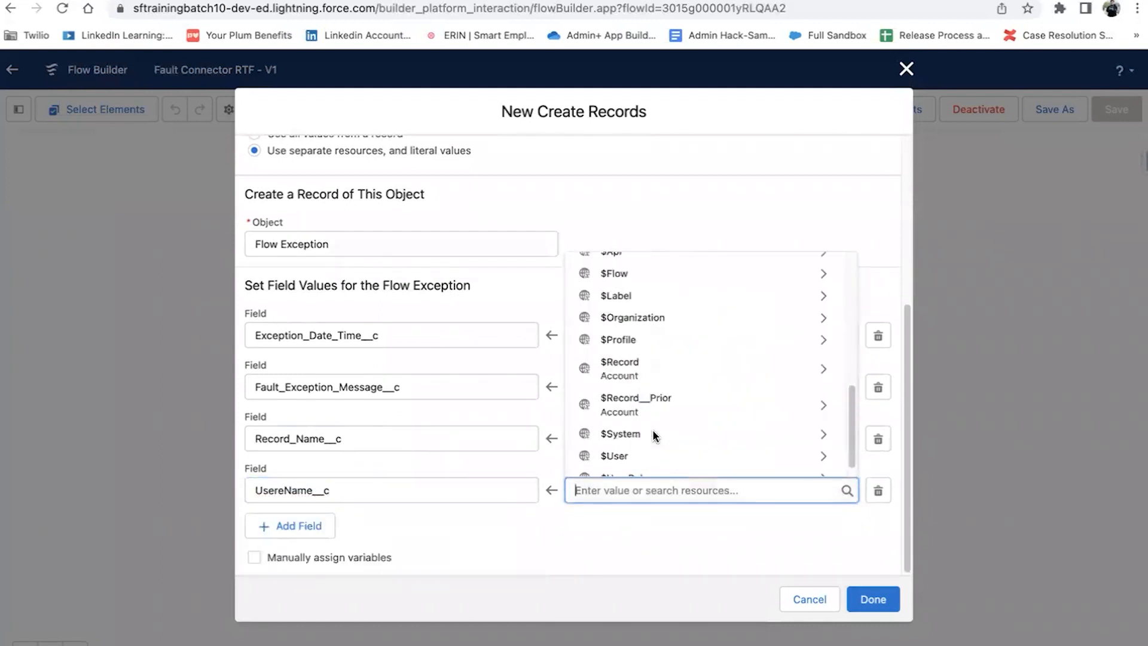
pyautogui.click(693, 446)
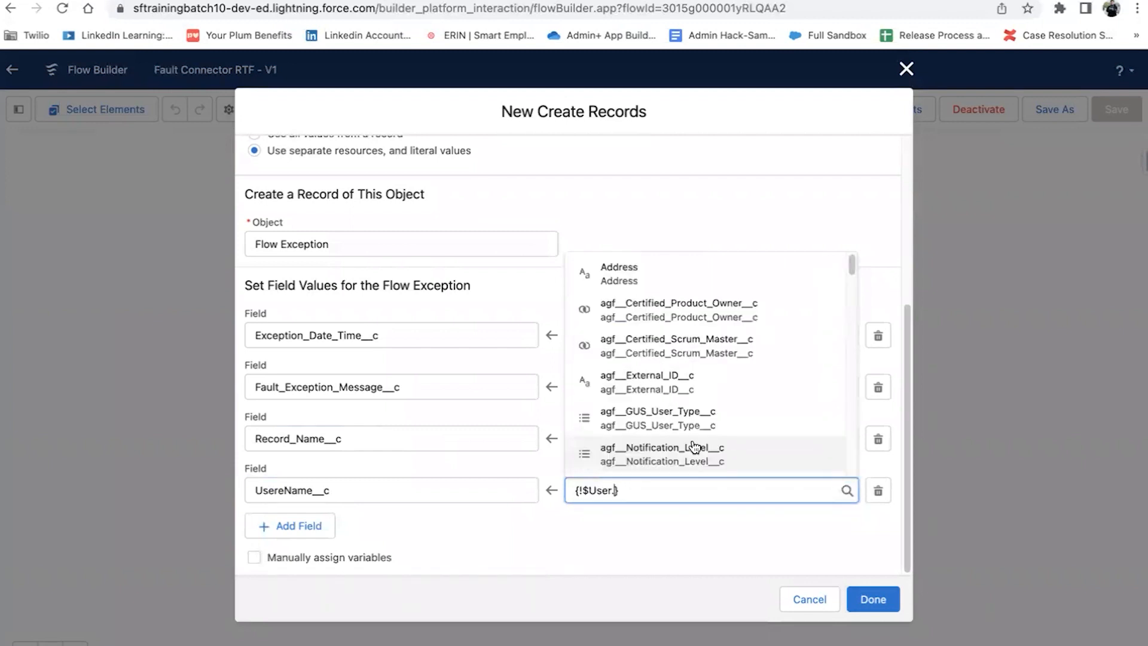
pyautogui.write('user')
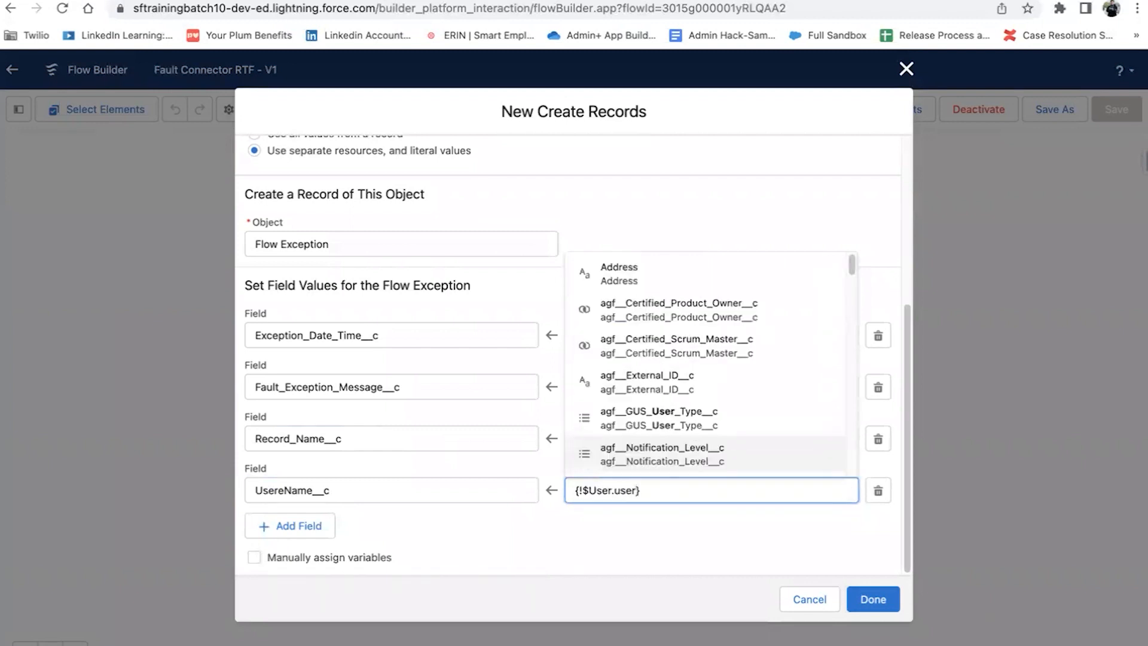
pyautogui.write('n')
pyautogui.click(705, 453)
pyautogui.click(781, 533)
# Step: Finish the element, save the flow as a new version, and activate it
pyautogui.click(869, 599)
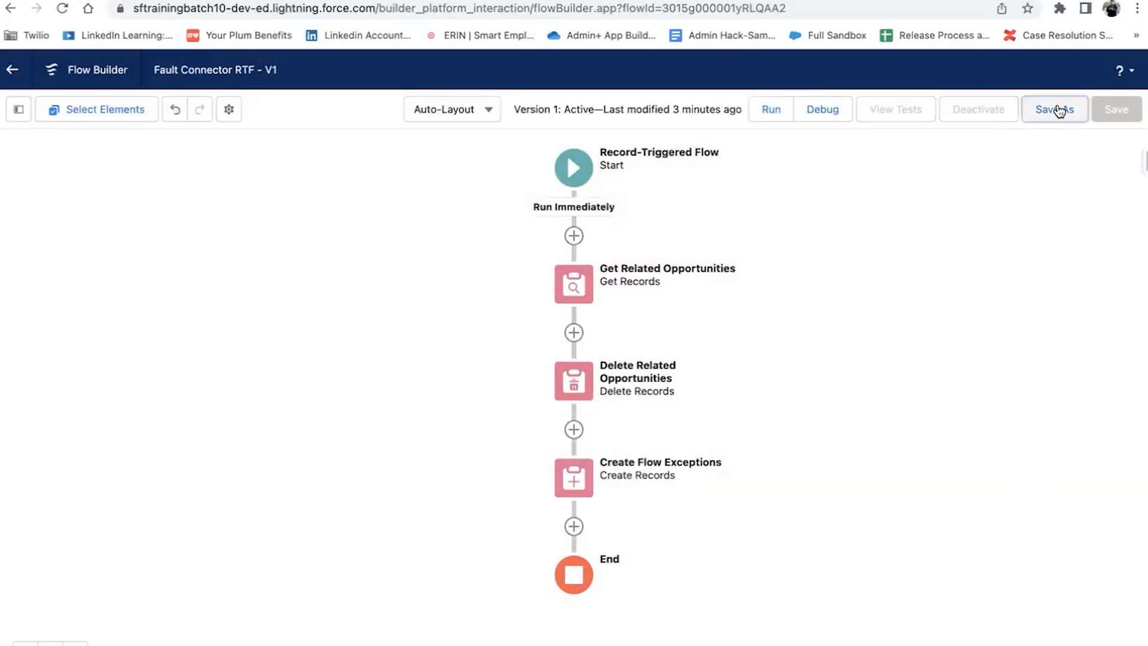
pyautogui.click(1058, 112)
pyautogui.click(872, 486)
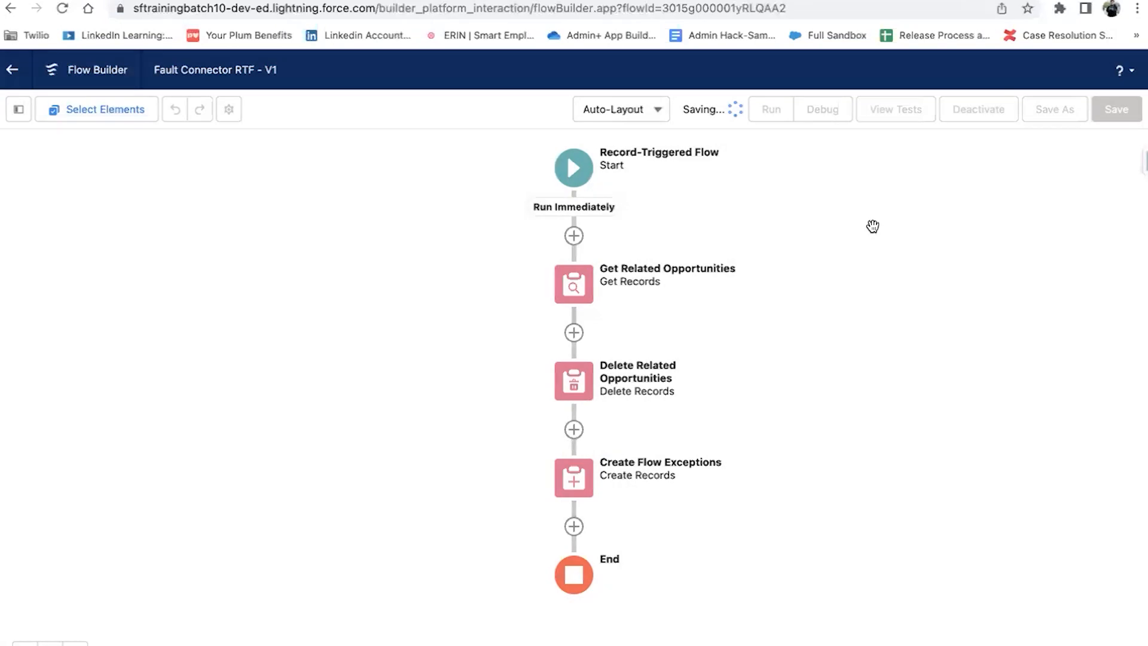
pyautogui.click(983, 112)
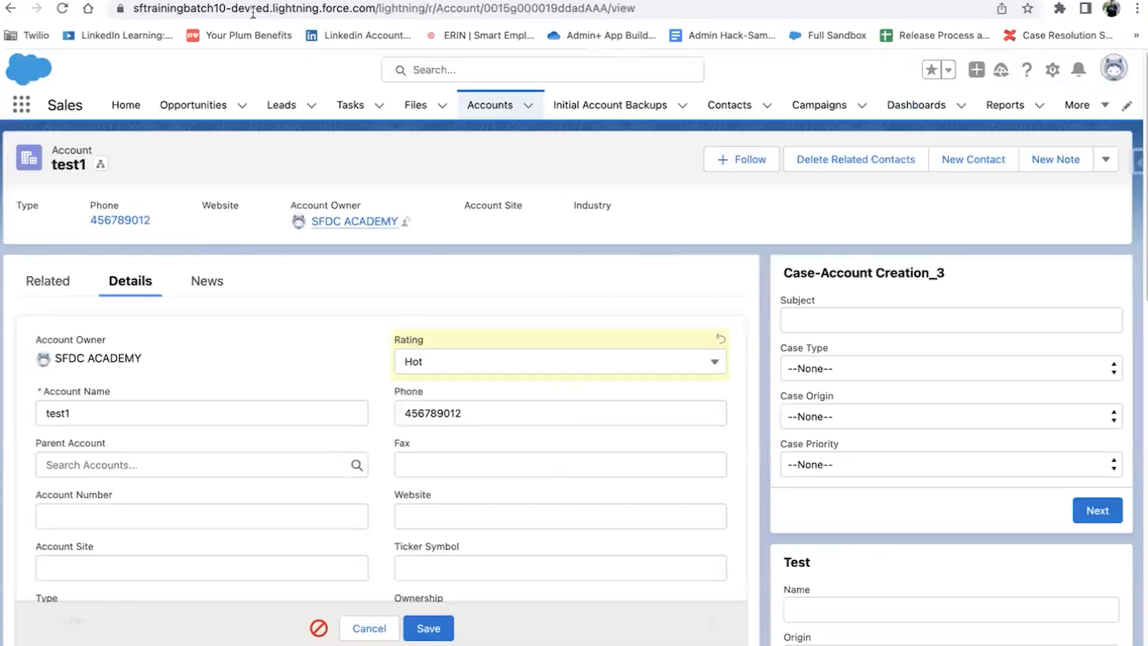
# Step: Discard the unsaved account edits and reopen test1's Details
pyautogui.click(491, 109)
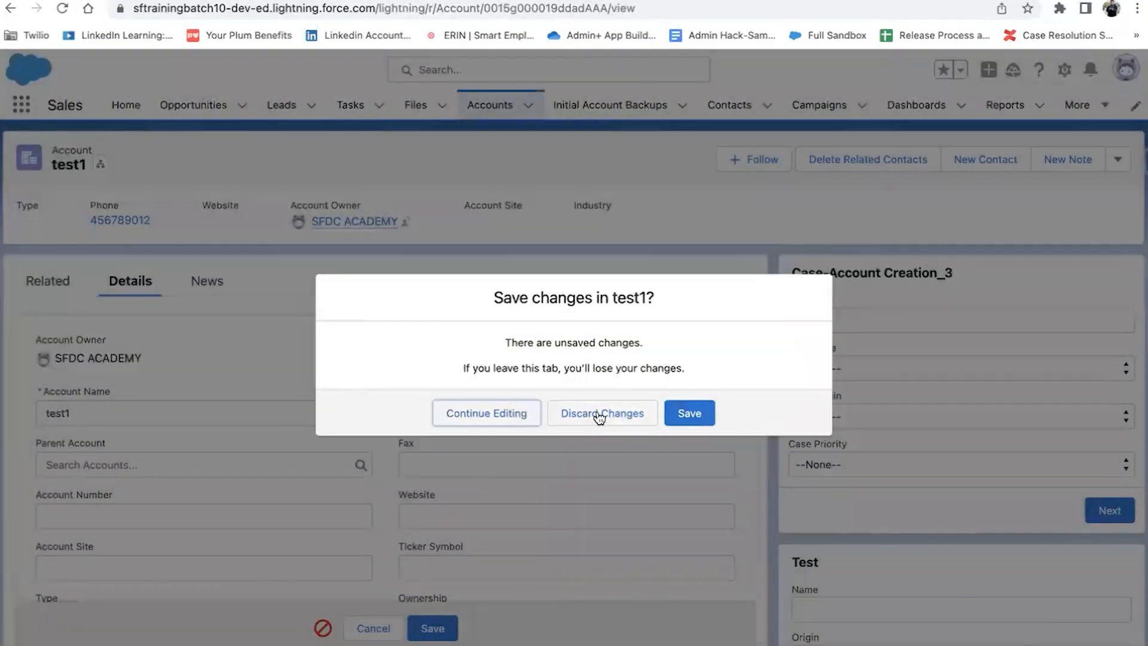
pyautogui.click(630, 420)
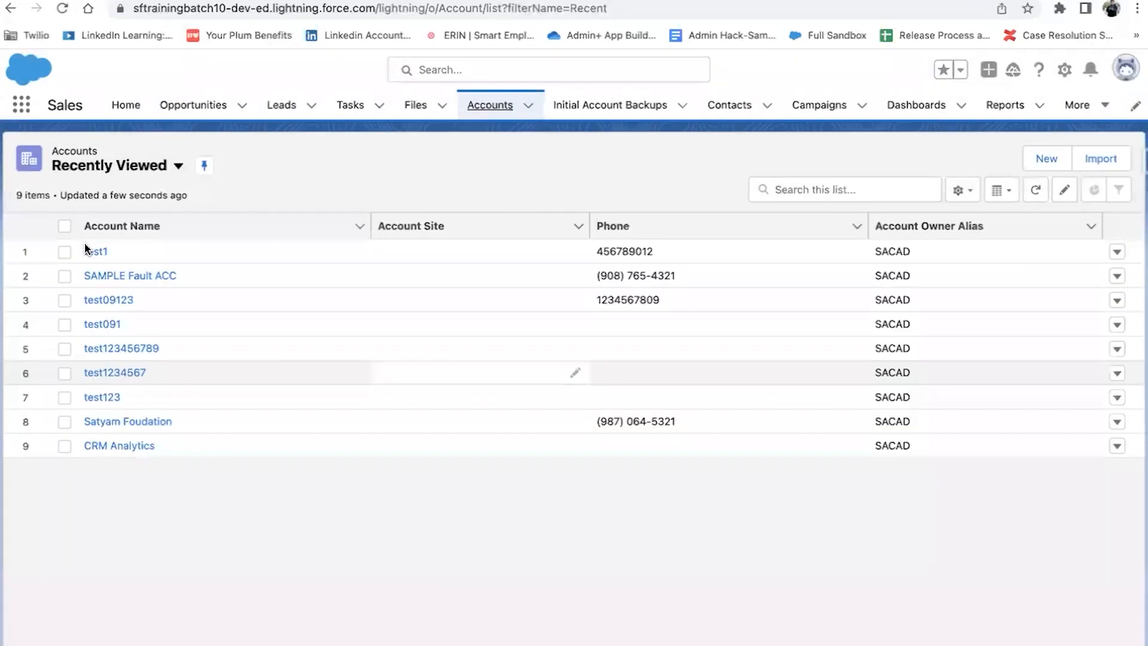
pyautogui.click(87, 248)
pyautogui.scroll(-1, 99, 601)
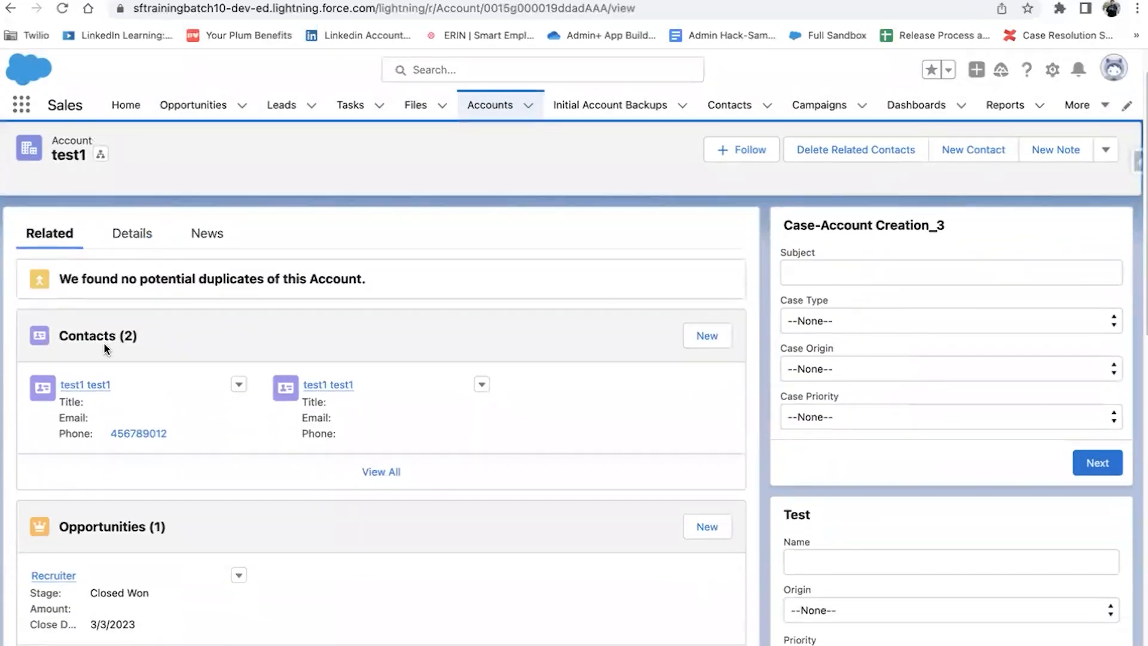
pyautogui.click(141, 232)
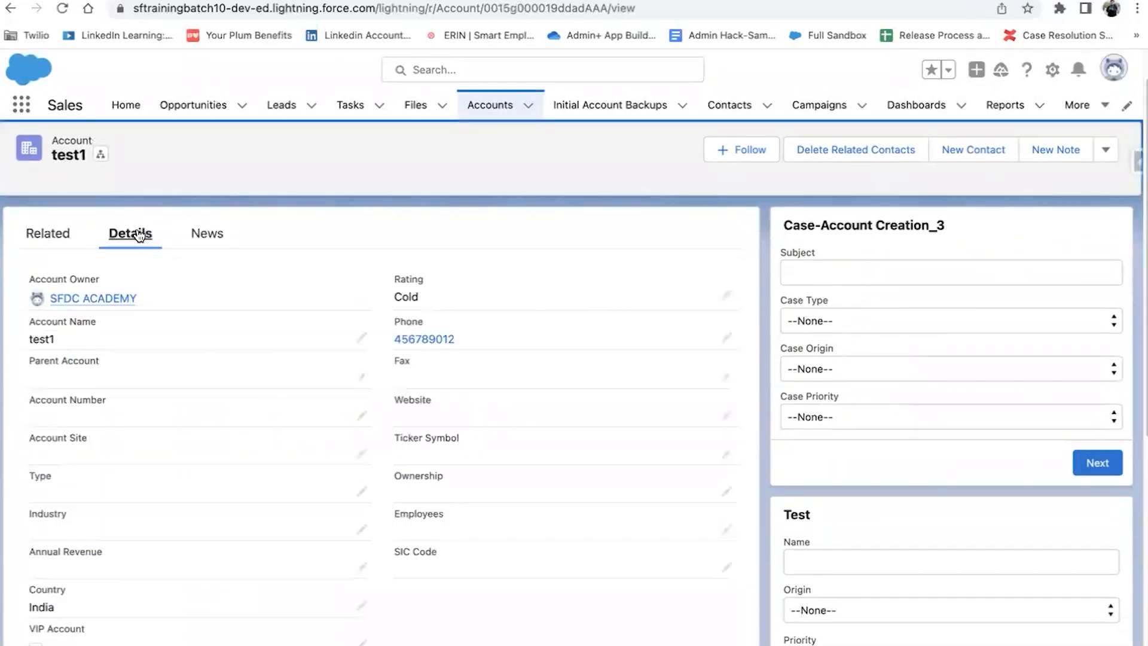
# Step: Change test1's Rating from Cold to Hot and save, which fails with the flow error
pyautogui.click(726, 294)
pyautogui.click(628, 323)
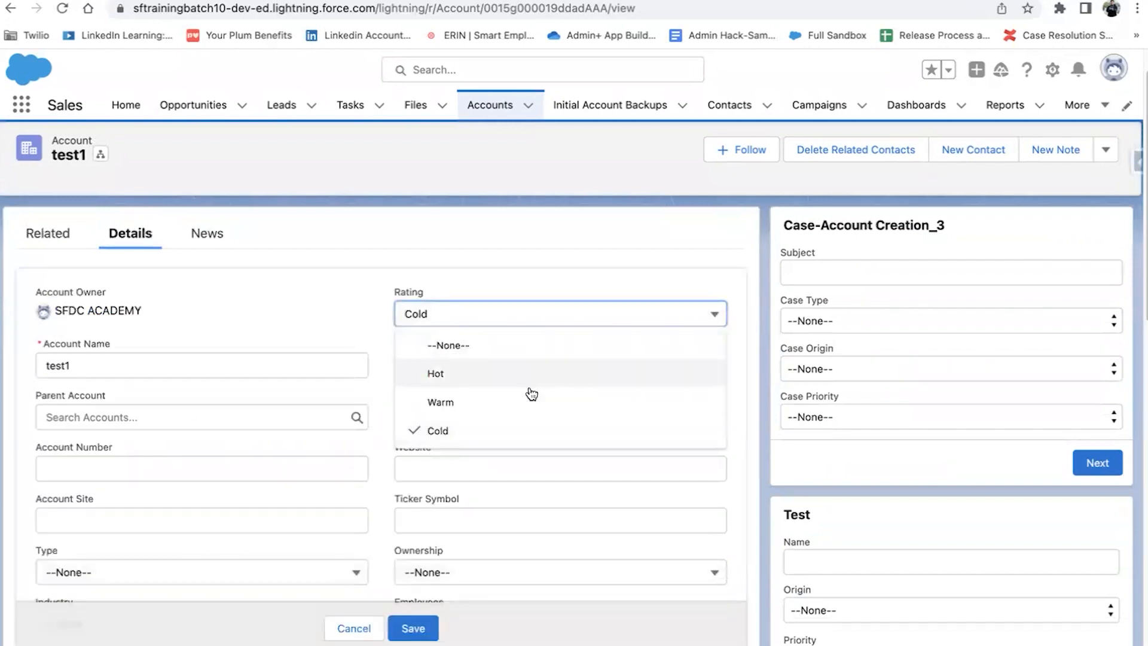
pyautogui.click(530, 377)
pyautogui.click(410, 625)
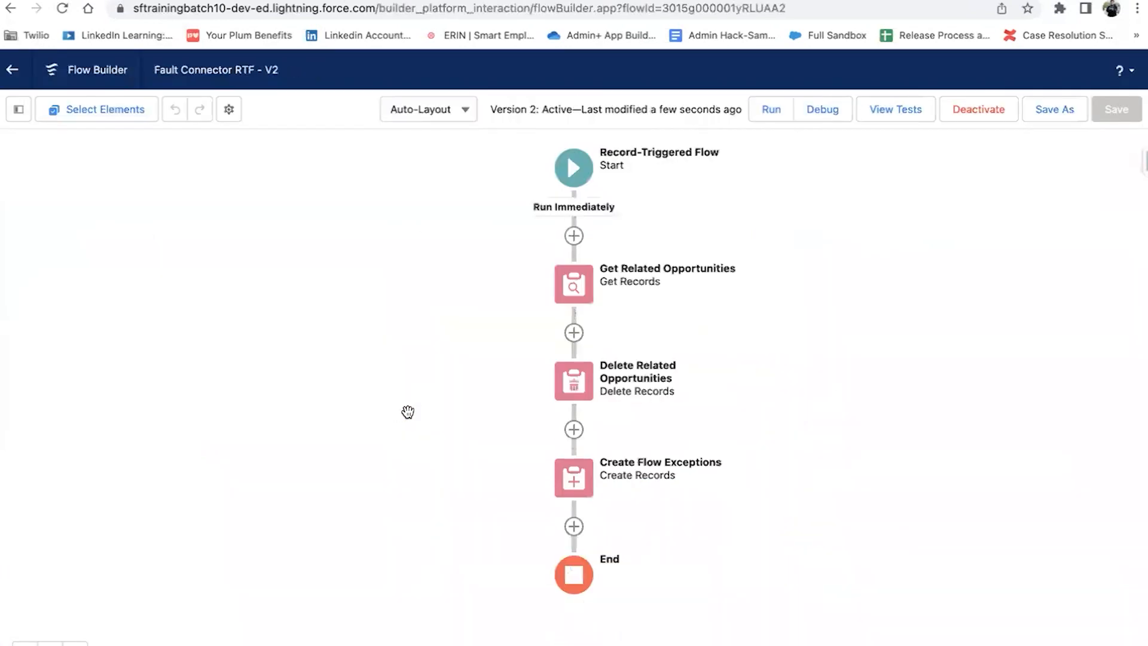
pyautogui.doubleClick(573, 477)
# Step: Close Create Flow Exceptions unchanged, save the flow as a new version, and activate it
pyautogui.scroll(-1, 482, 459)
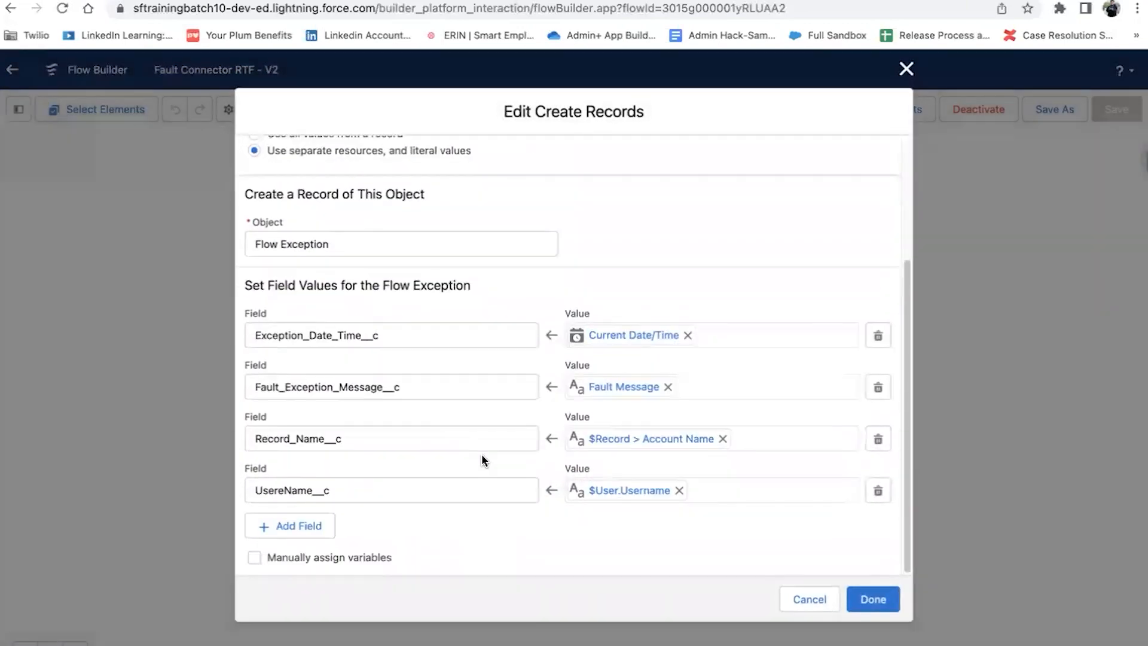
pyautogui.click(873, 600)
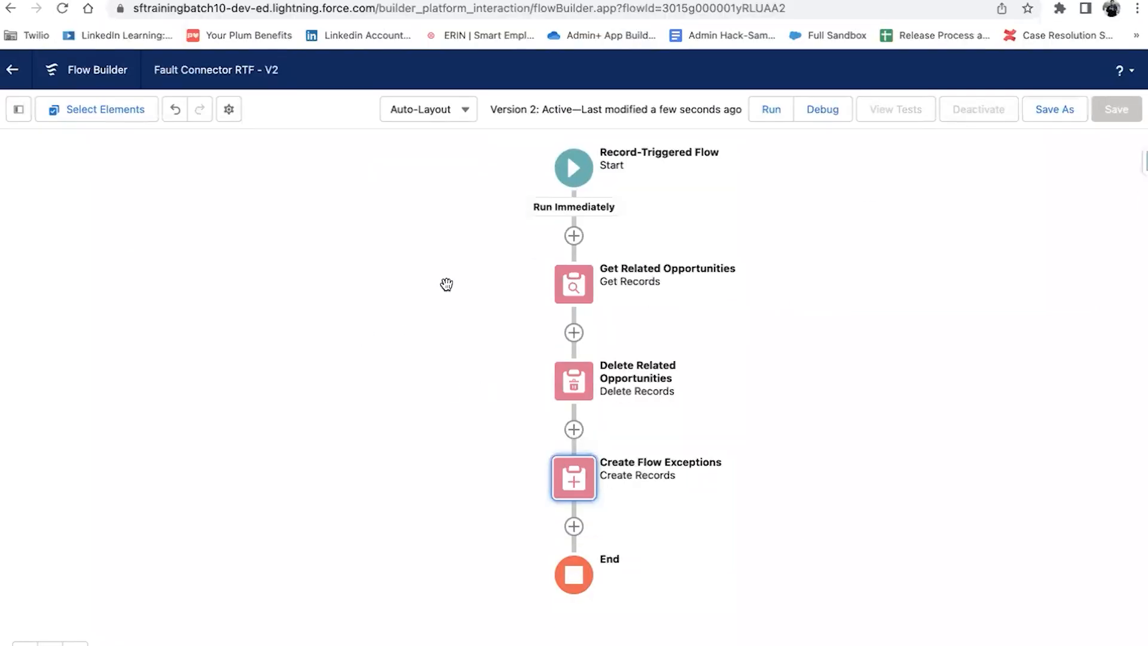
pyautogui.click(999, 115)
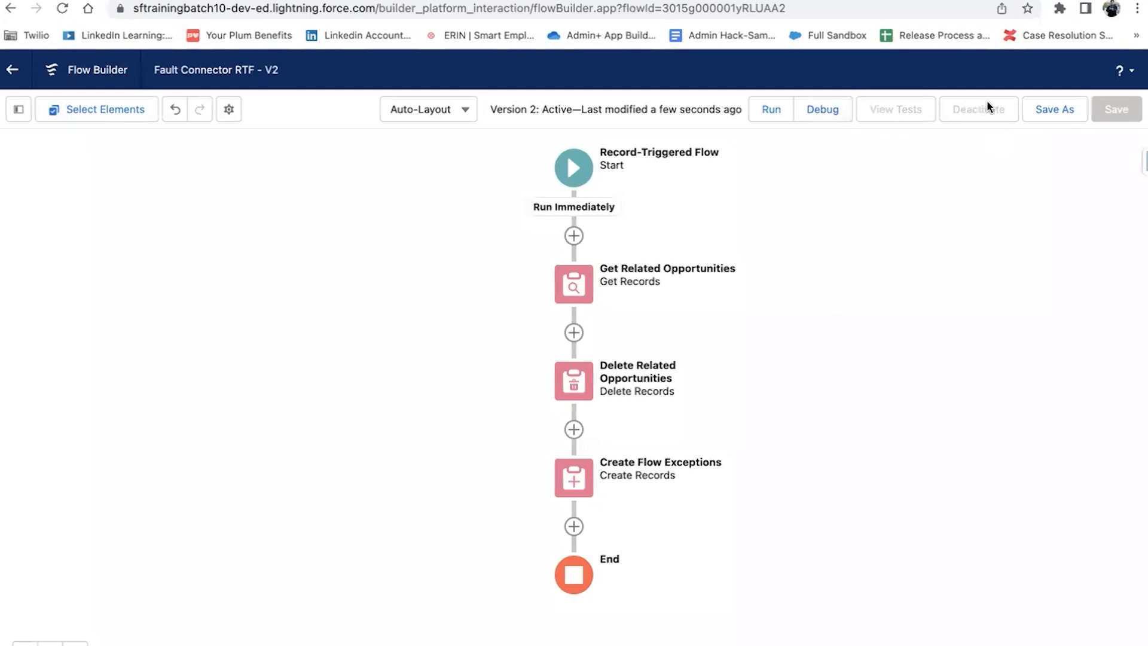
pyautogui.click(1048, 109)
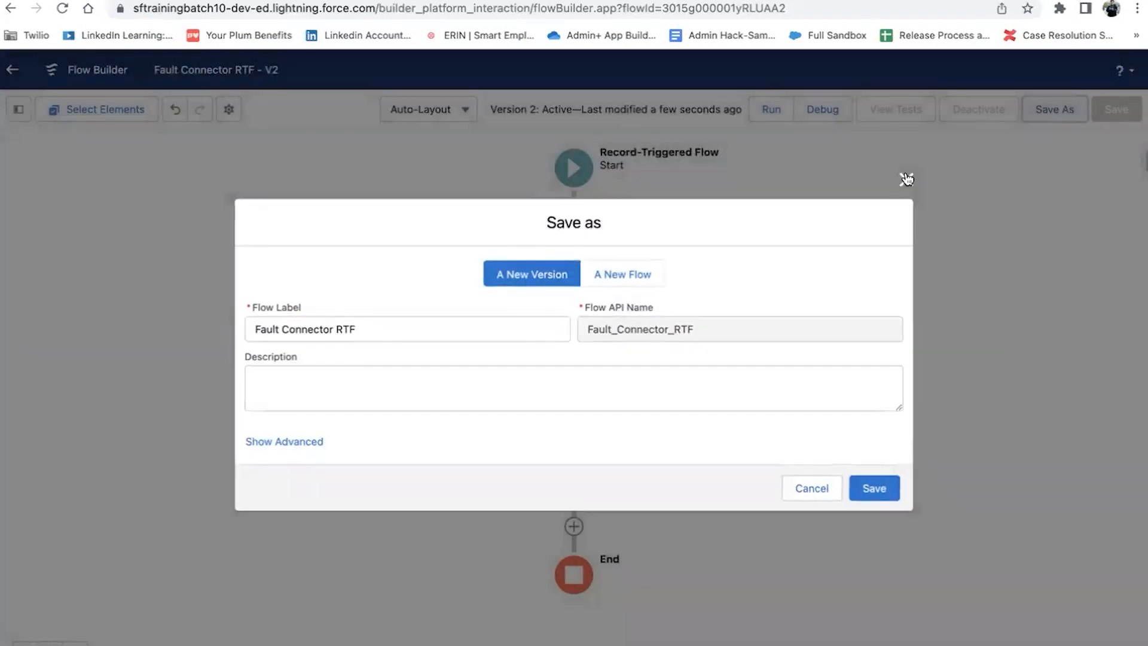
pyautogui.click(883, 493)
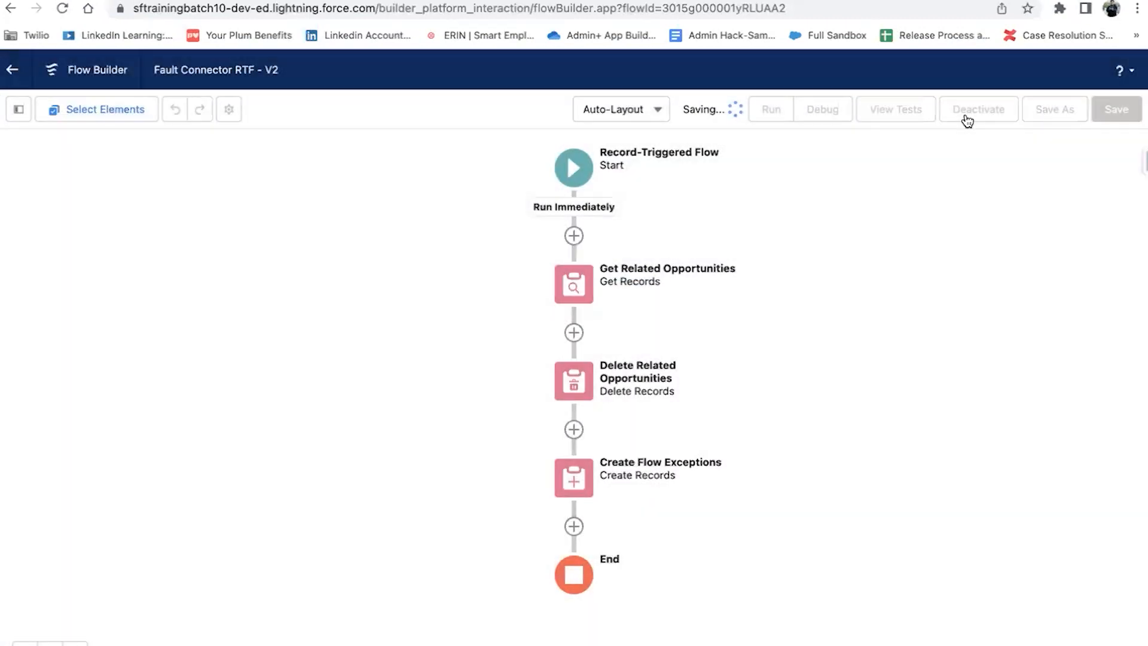
pyautogui.click(967, 114)
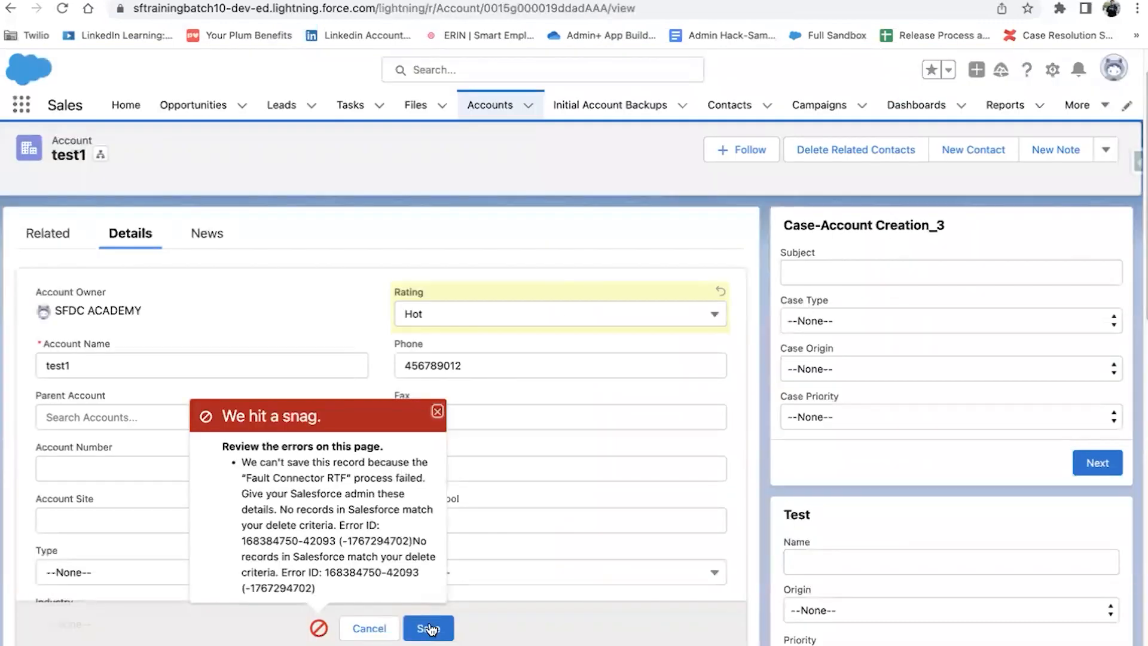
# Step: Retry saving test1, then deactivate Fault Connector RTF version 3
pyautogui.click(429, 628)
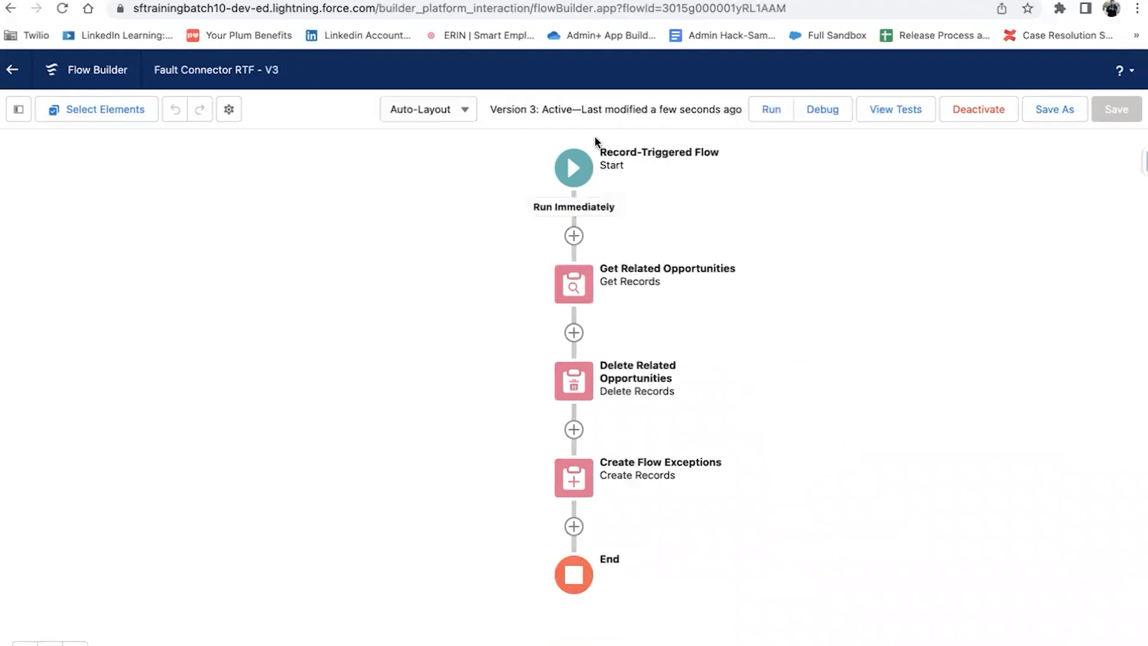
pyautogui.click(984, 111)
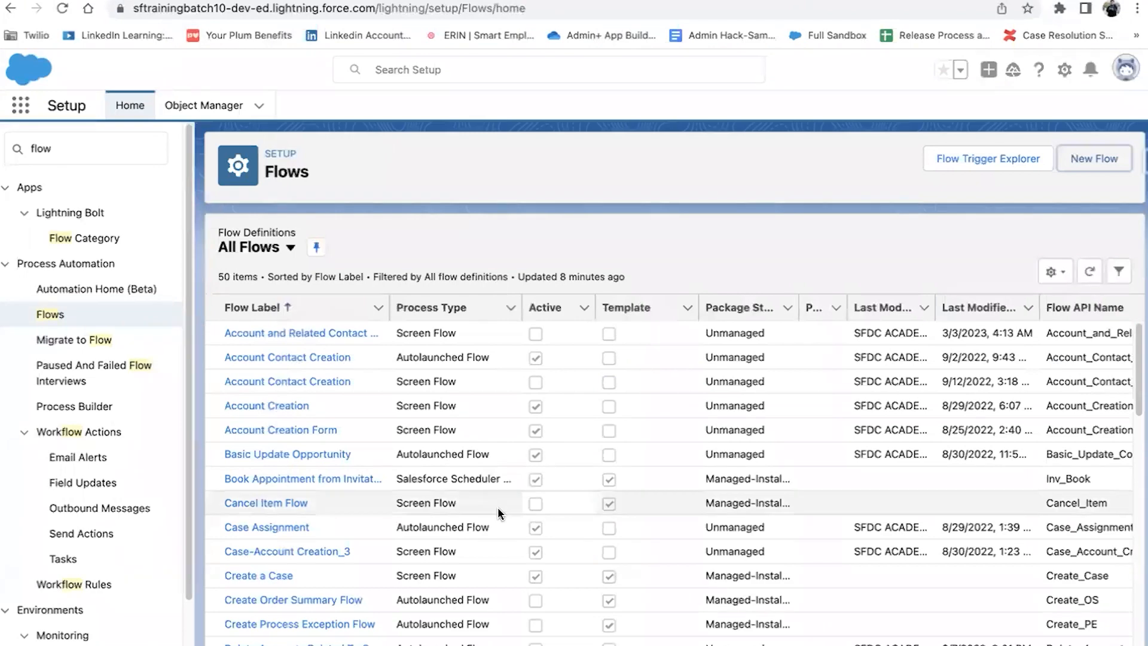
pyautogui.scroll(-8, 339, 534)
pyautogui.scroll(-5, 340, 537)
pyautogui.scroll(7, 282, 501)
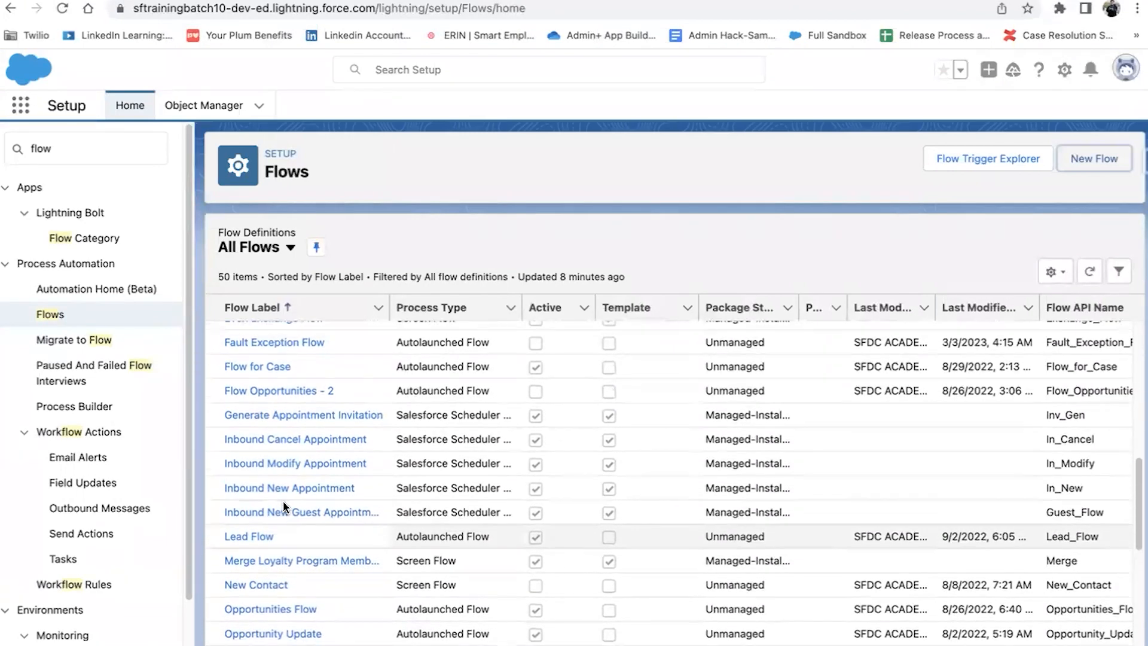
# Step: Open Fault Exception Flow and switch its canvas to free-form to inspect the Fault path
pyautogui.click(258, 345)
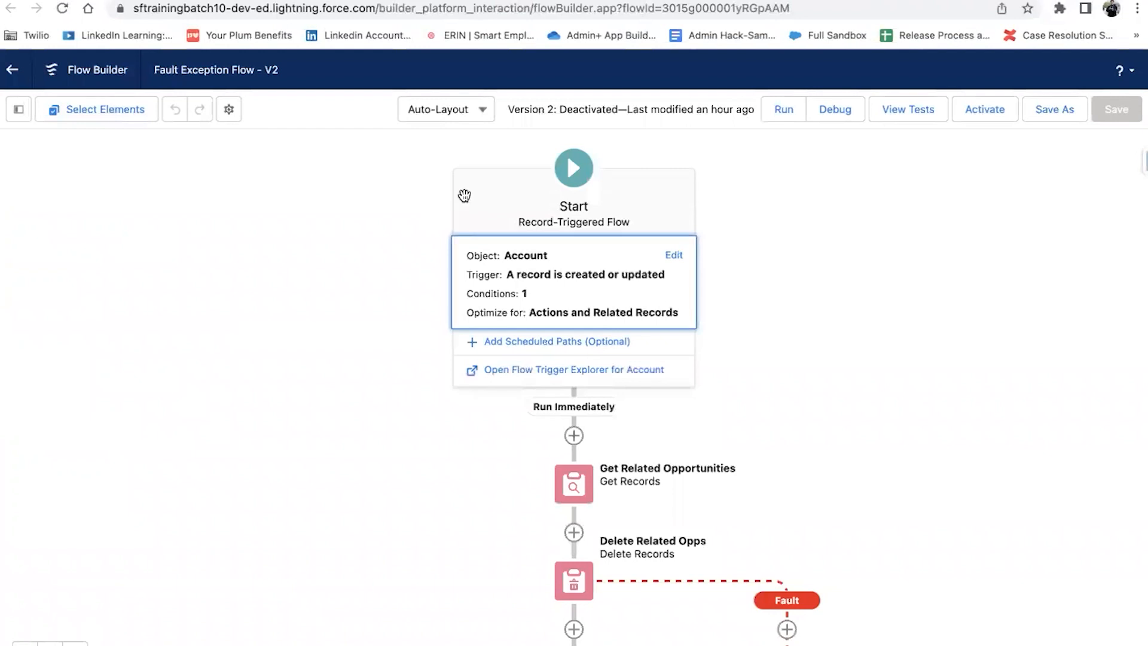
pyautogui.click(460, 110)
pyautogui.click(462, 172)
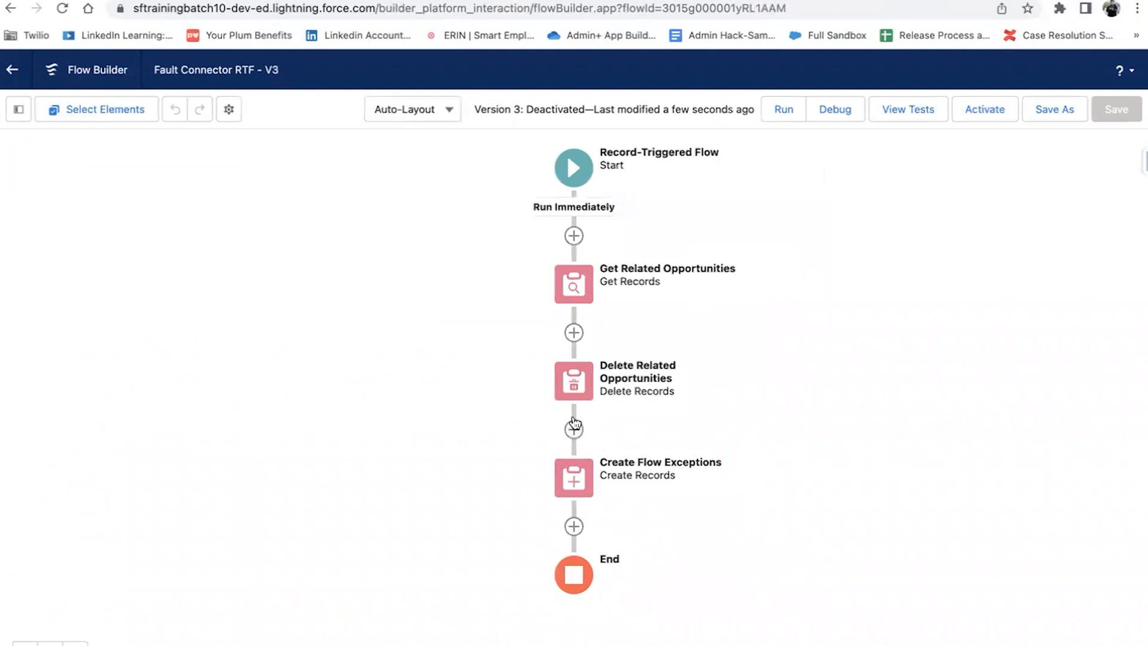
# Step: Add a fault path to Delete Related Opportunities and move Create Flow Exceptions onto it
pyautogui.click(573, 382)
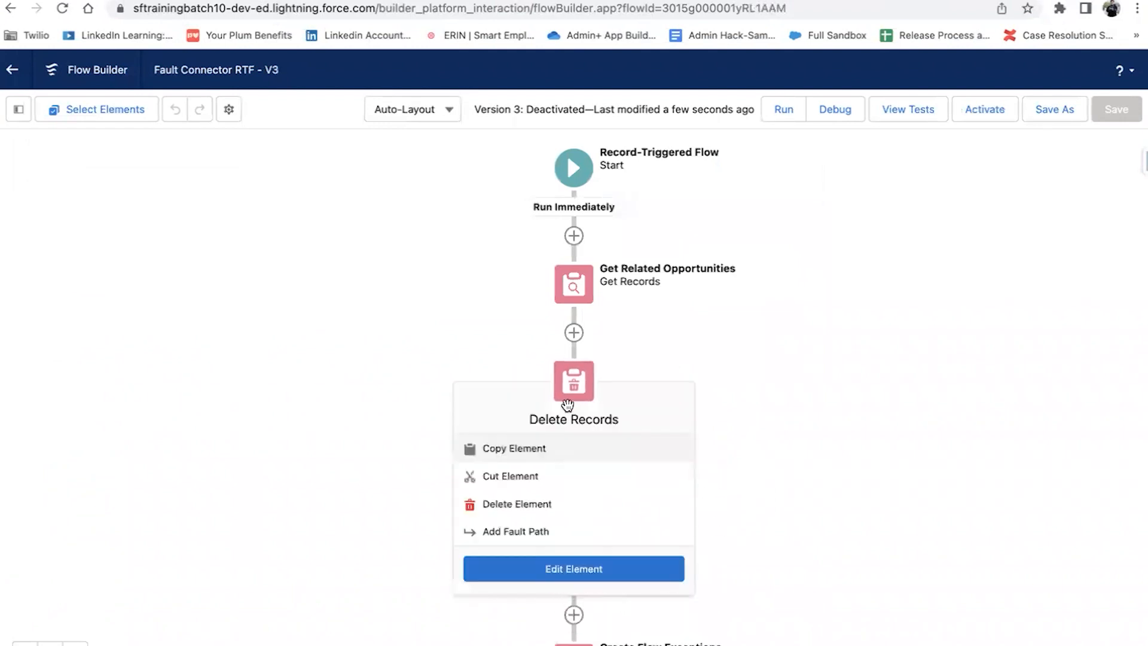
pyautogui.click(538, 531)
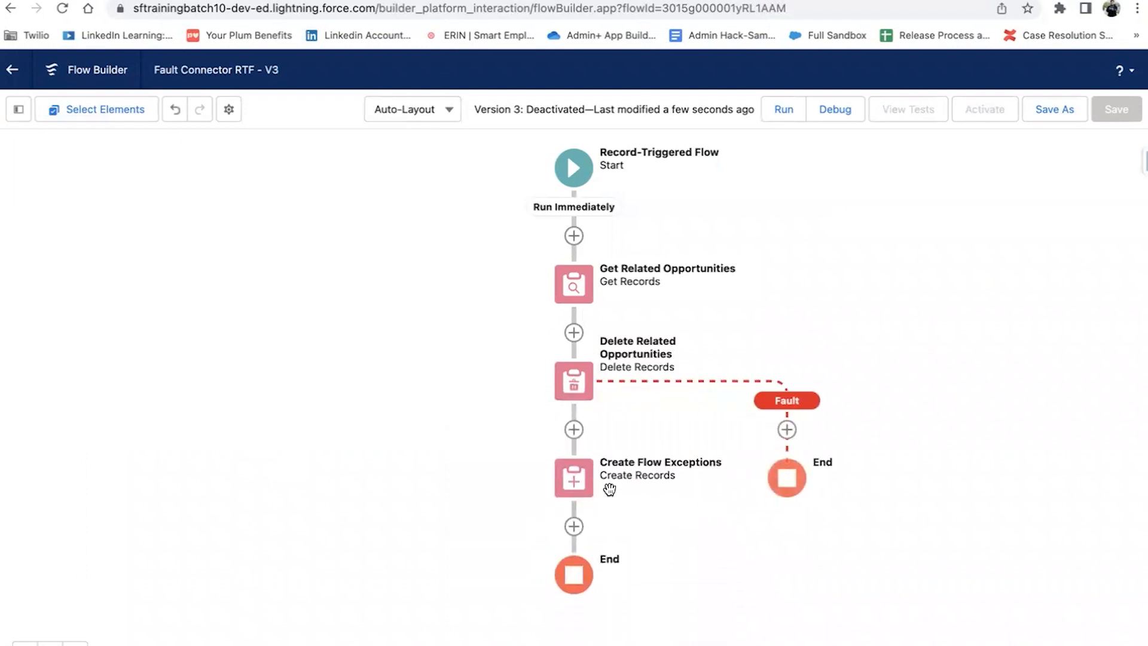
pyautogui.click(573, 478)
pyautogui.click(529, 574)
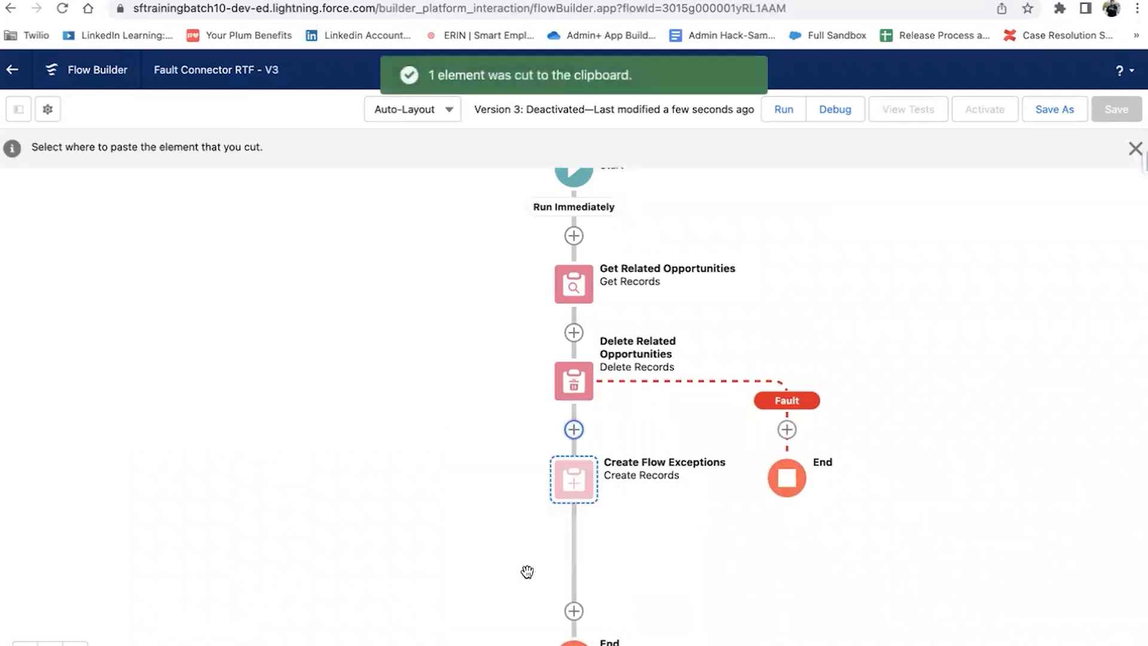
pyautogui.click(787, 430)
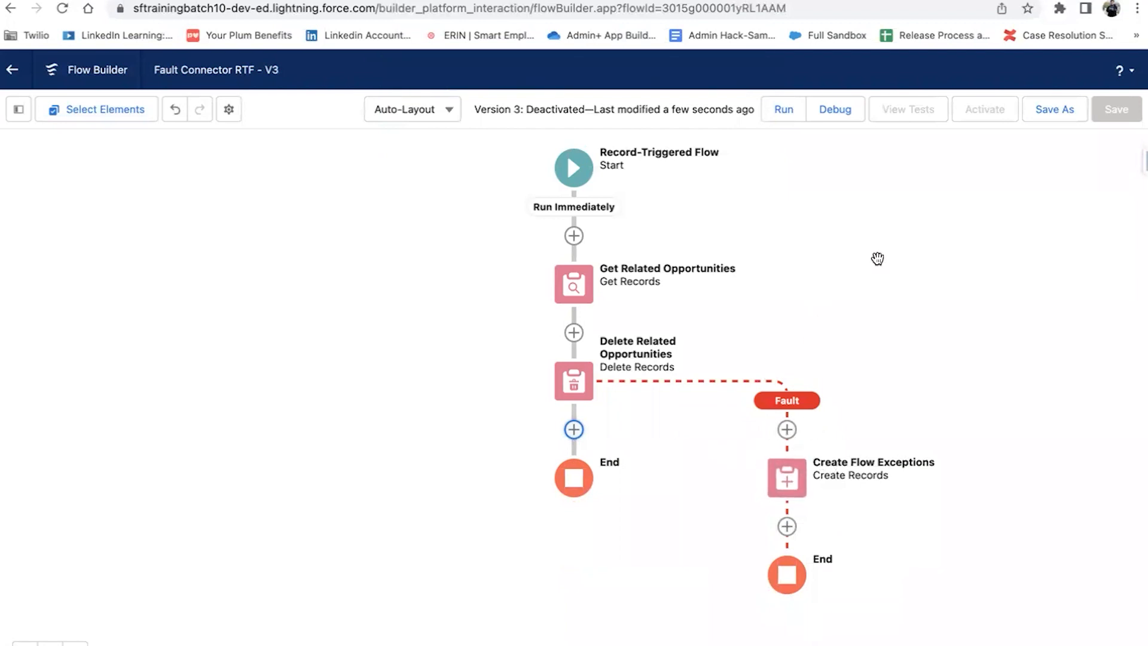
# Step: Save the flow as version 4 and activate it
pyautogui.click(1045, 115)
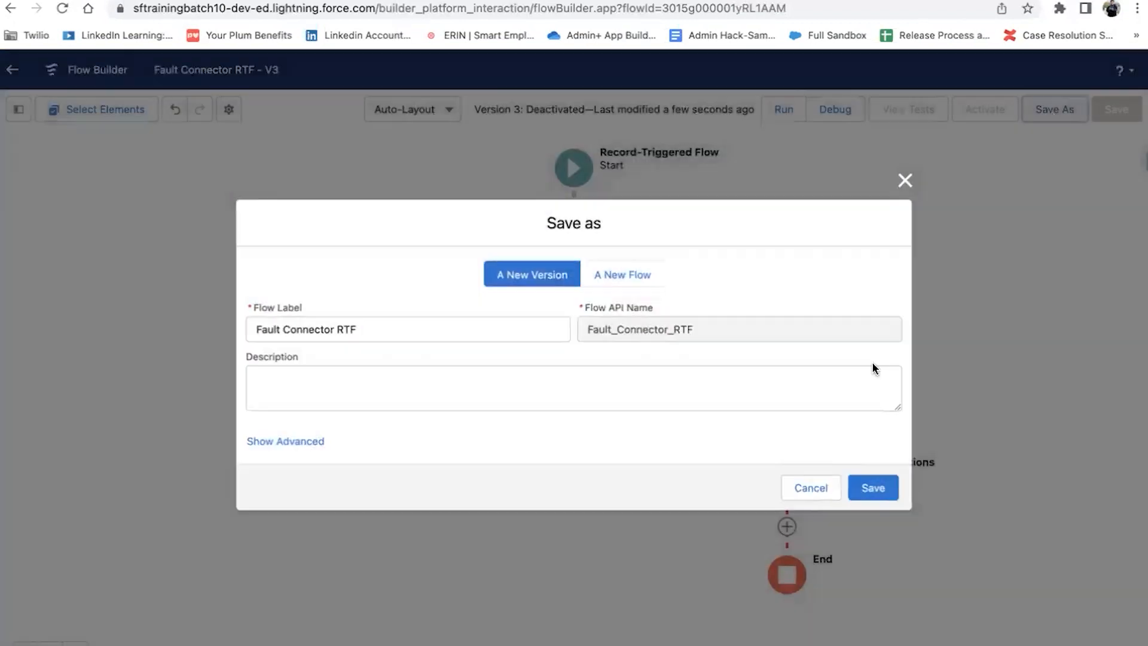
pyautogui.click(874, 489)
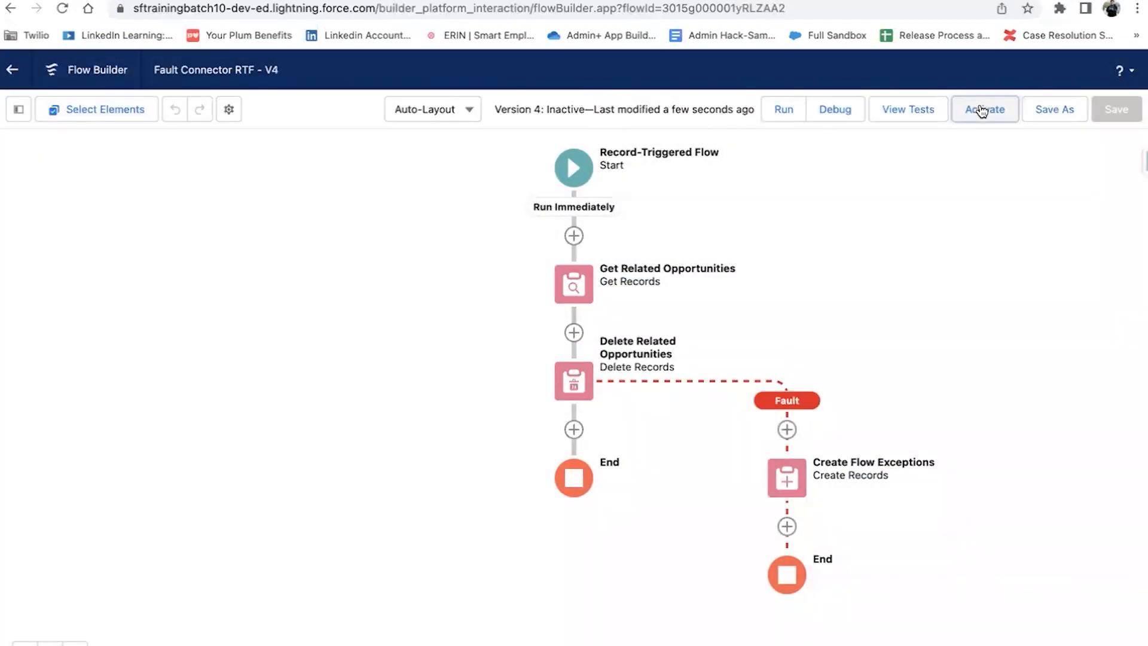
pyautogui.click(980, 109)
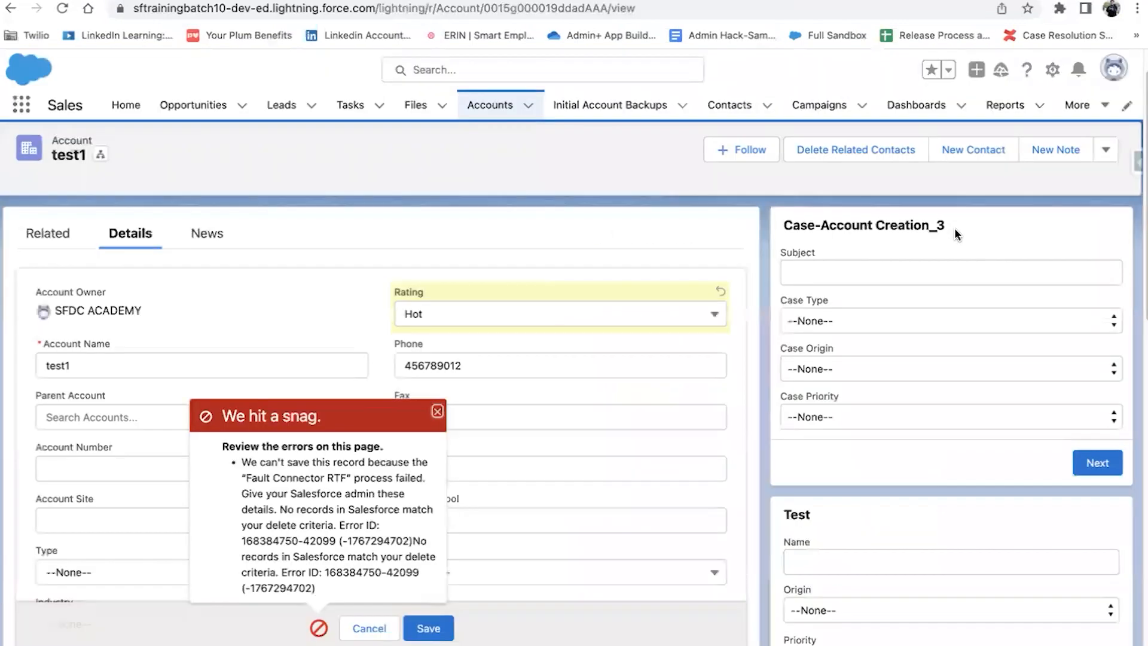
# Step: Save test1 with Rating Hot and confirm Recruiter still appears under Opportunities
pyautogui.click(429, 629)
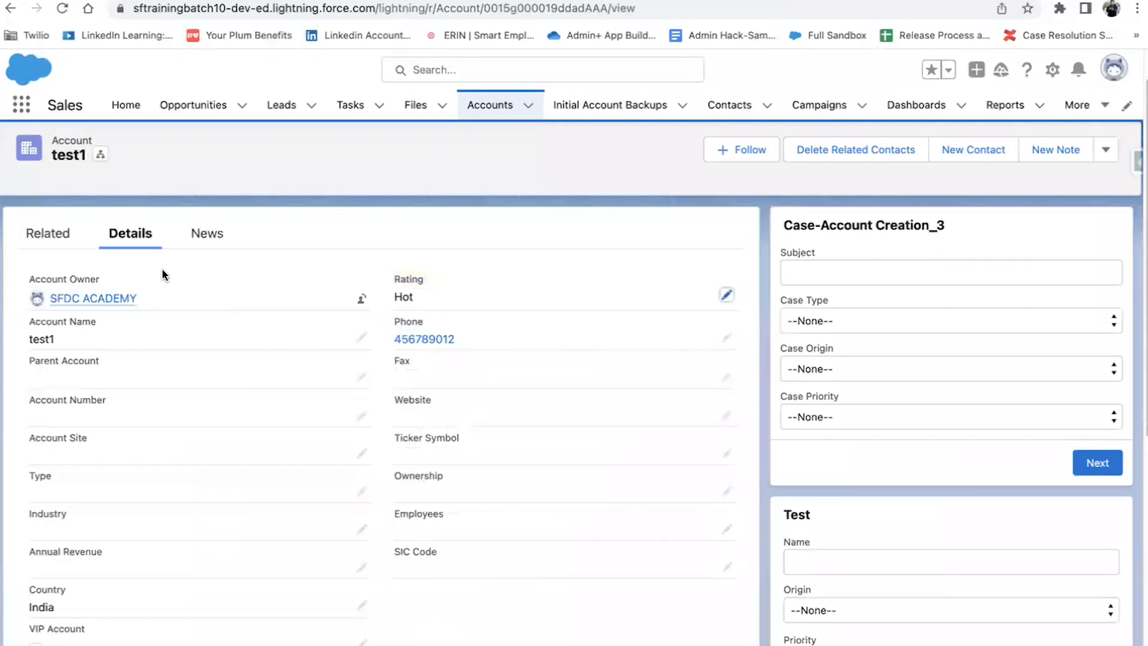
pyautogui.click(60, 246)
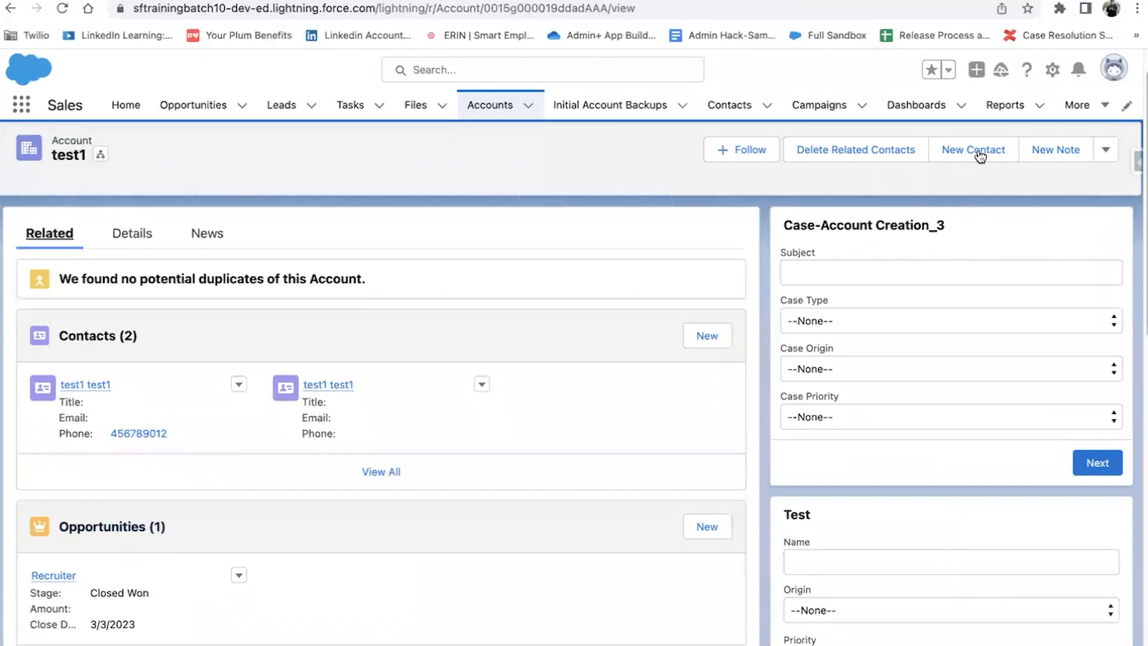
pyautogui.click(1111, 108)
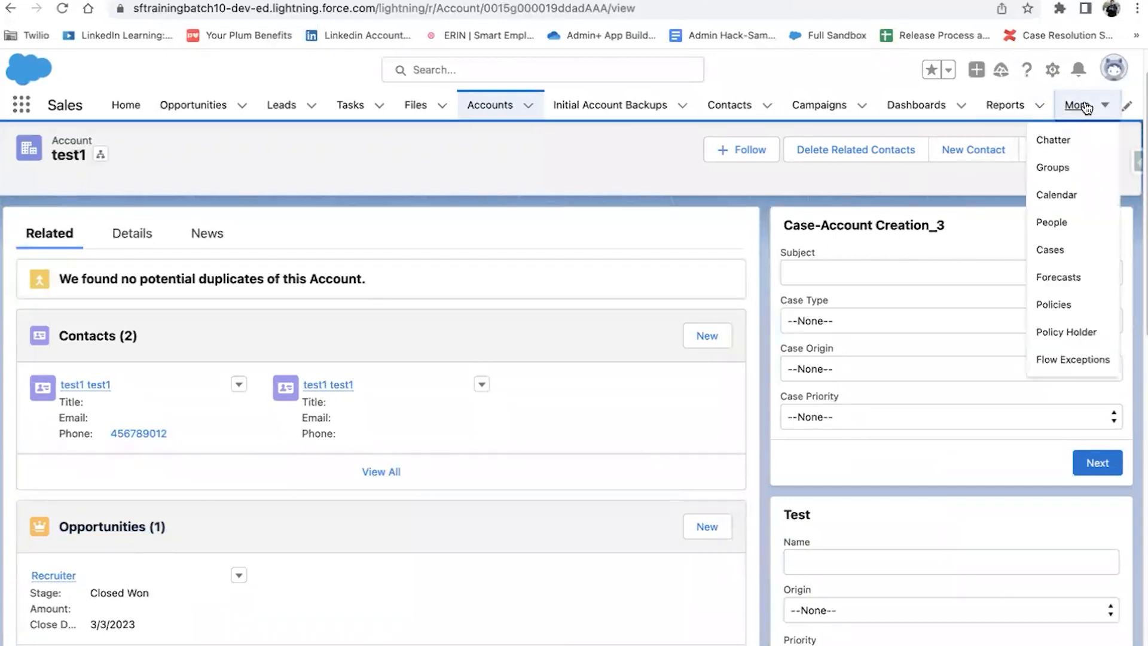
# Step: Inspect Flow Exception FEN-0002 for test1's delete-criteria fault, then return to Sample Fault Connector Flow
pyautogui.click(1064, 356)
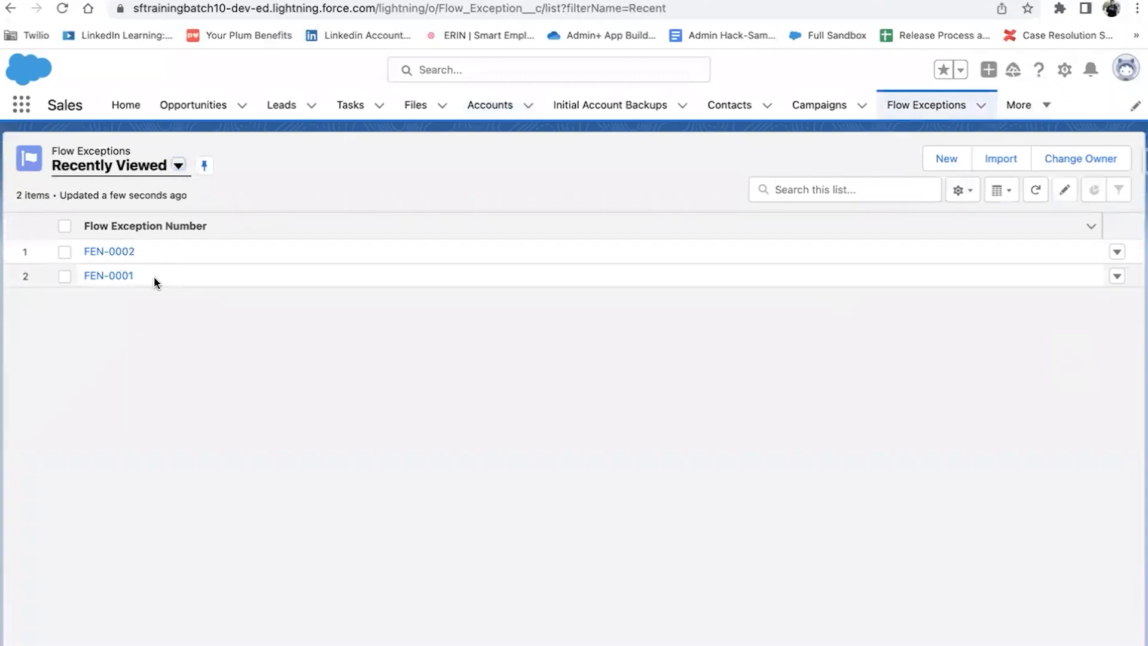
pyautogui.click(109, 252)
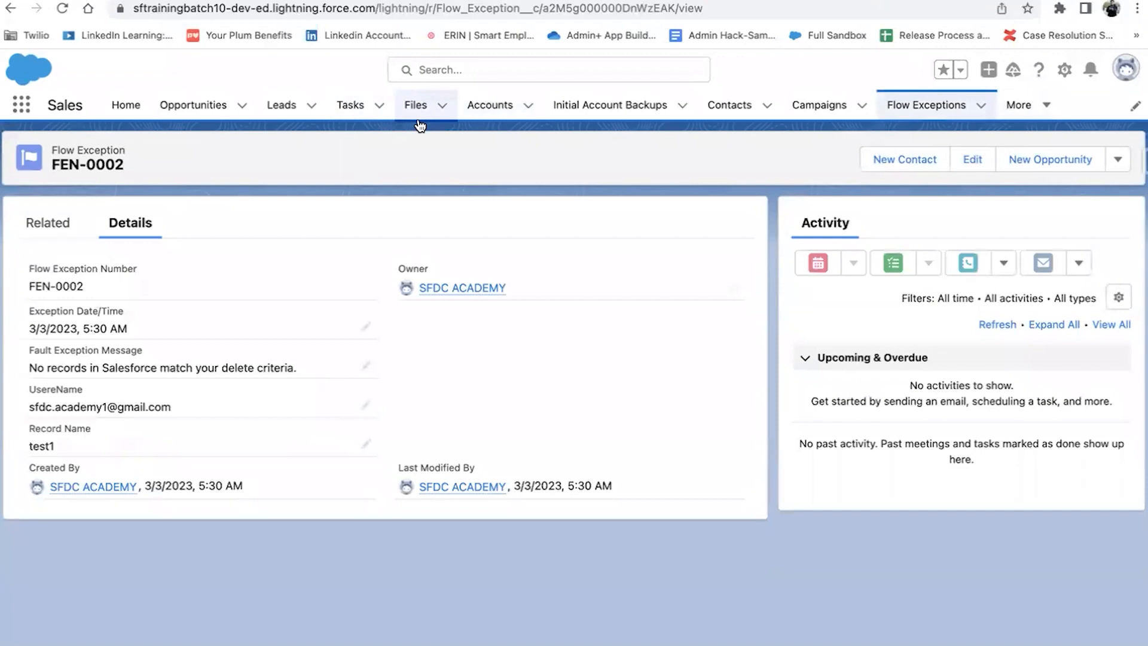
pyautogui.hotkey('ctrl', 'Tab')
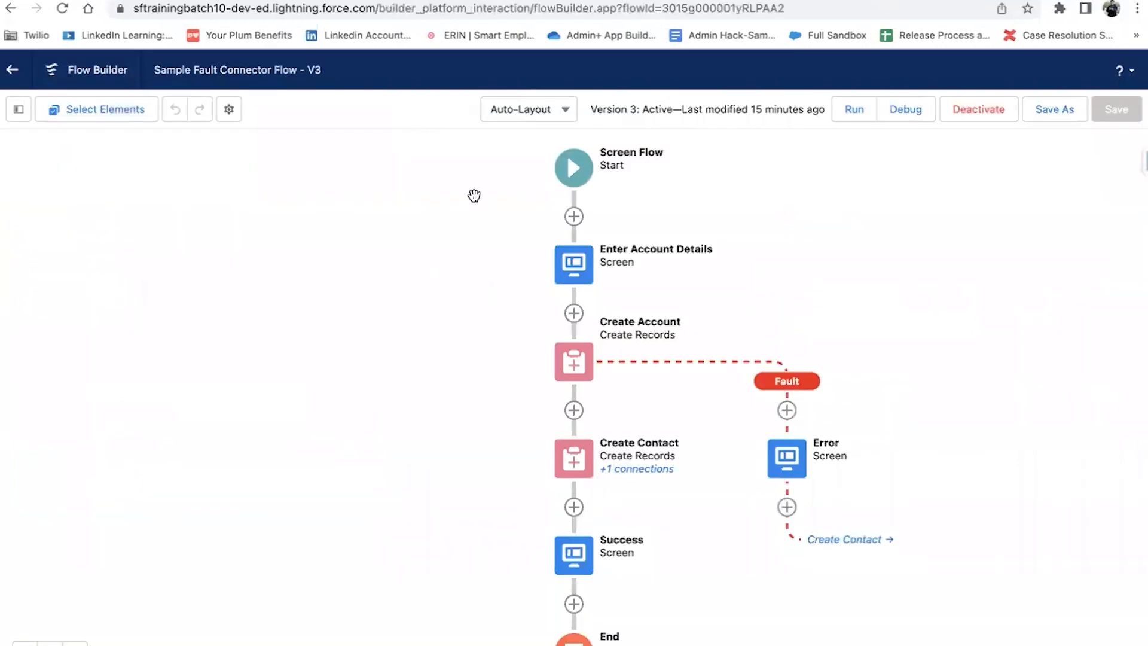